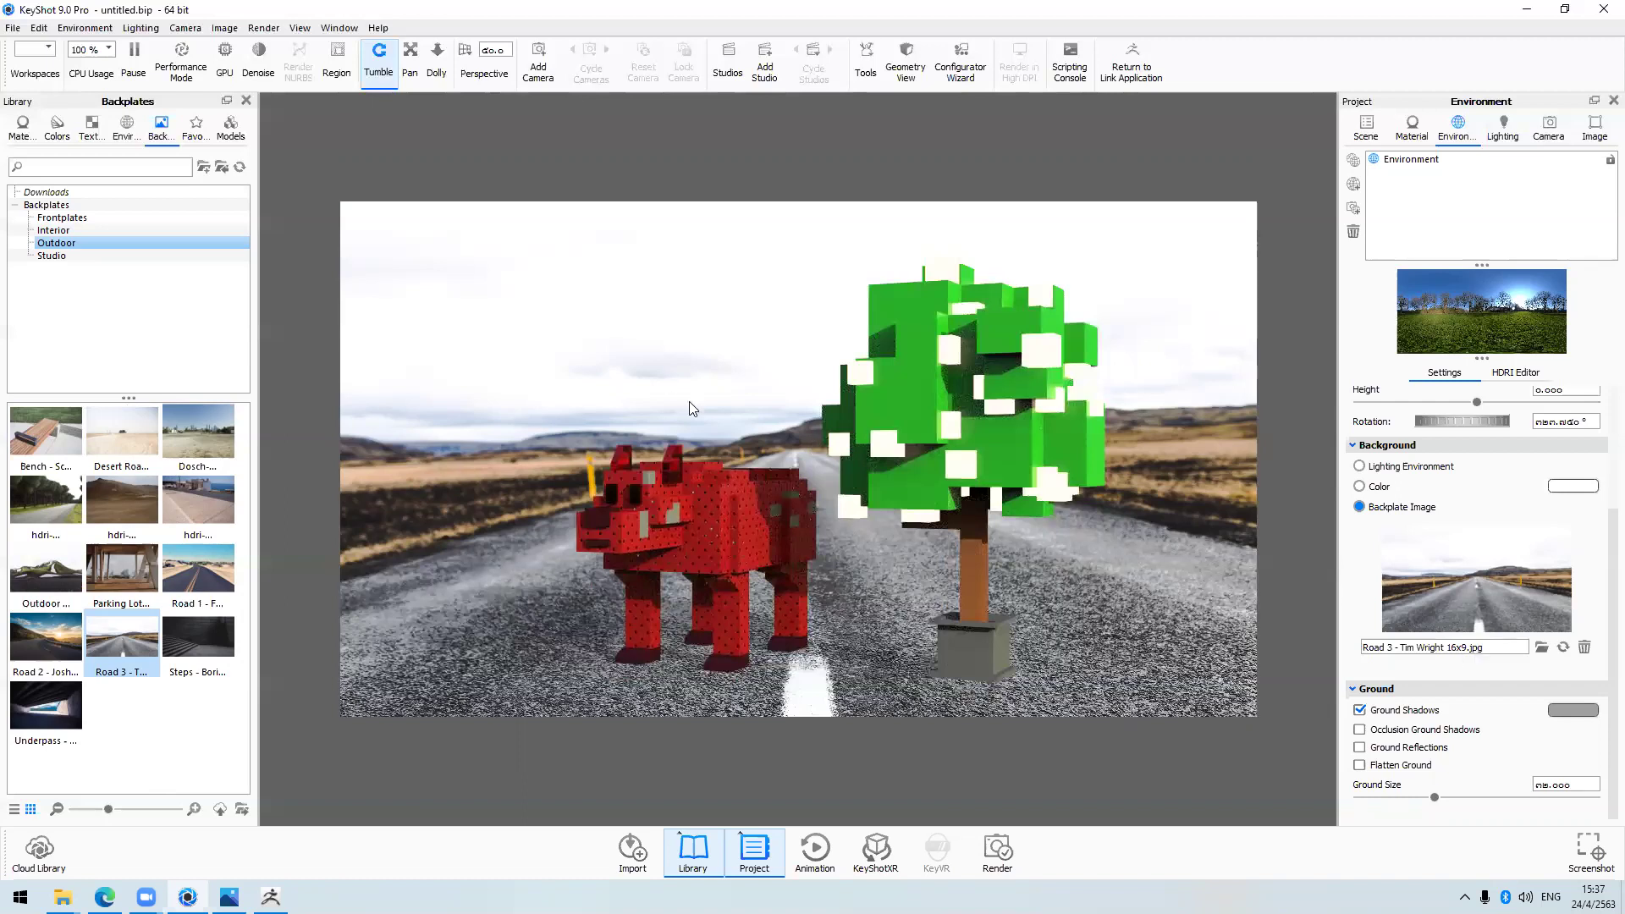
Save the scene to the Desktop as a new BIP file named dog3
drag(661, 411, 662, 420)
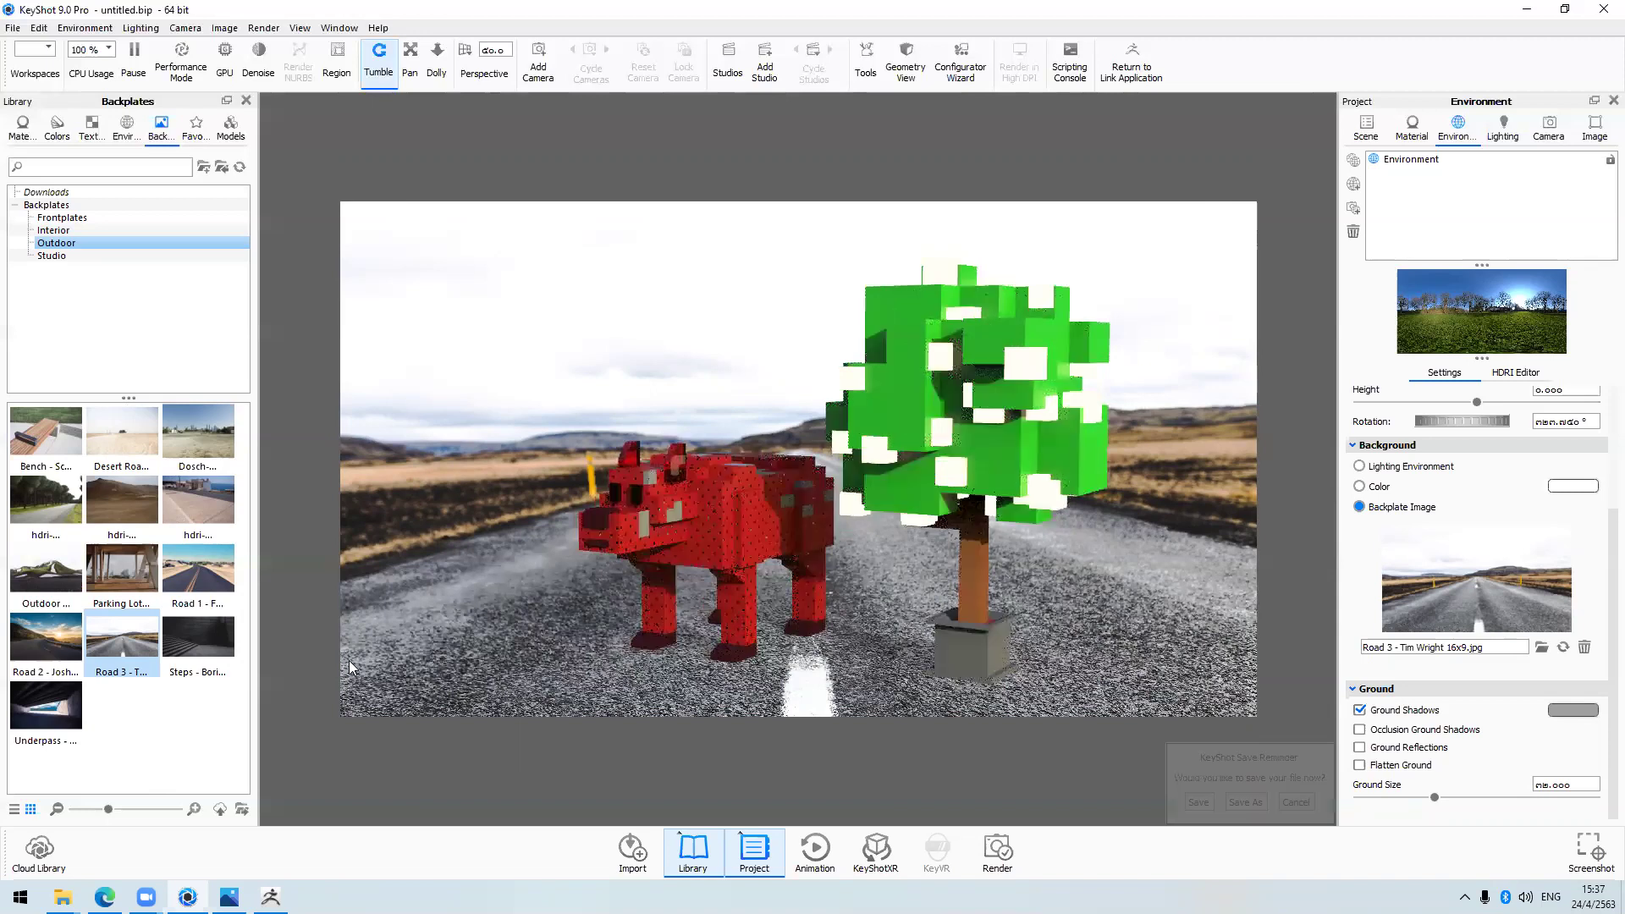
click(1198, 800)
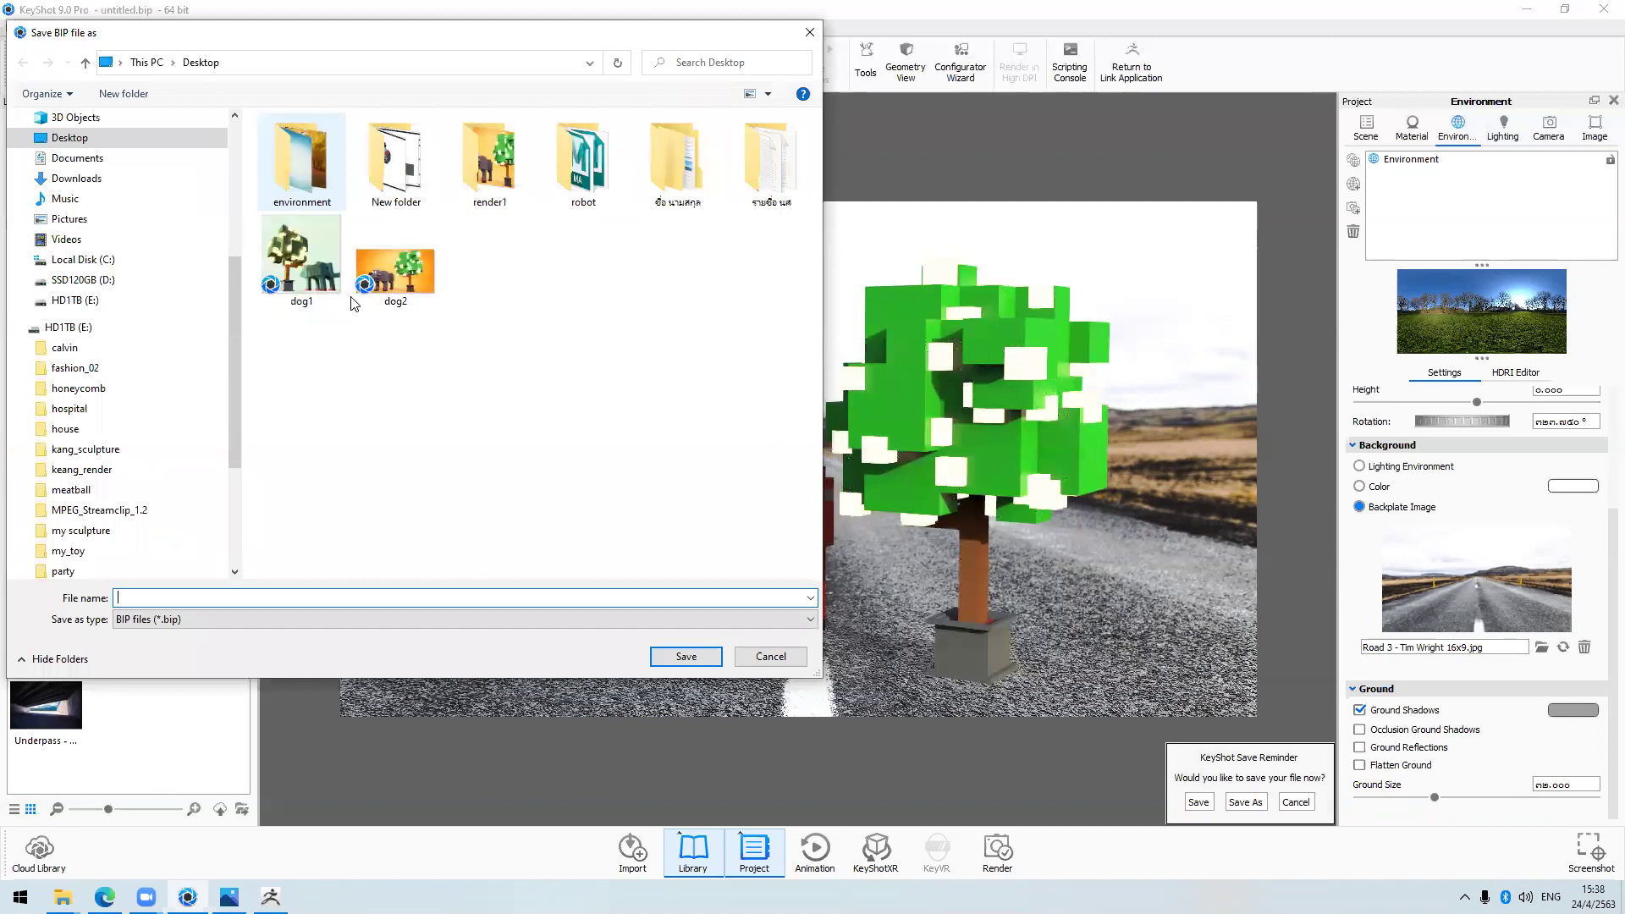
text(dog2)
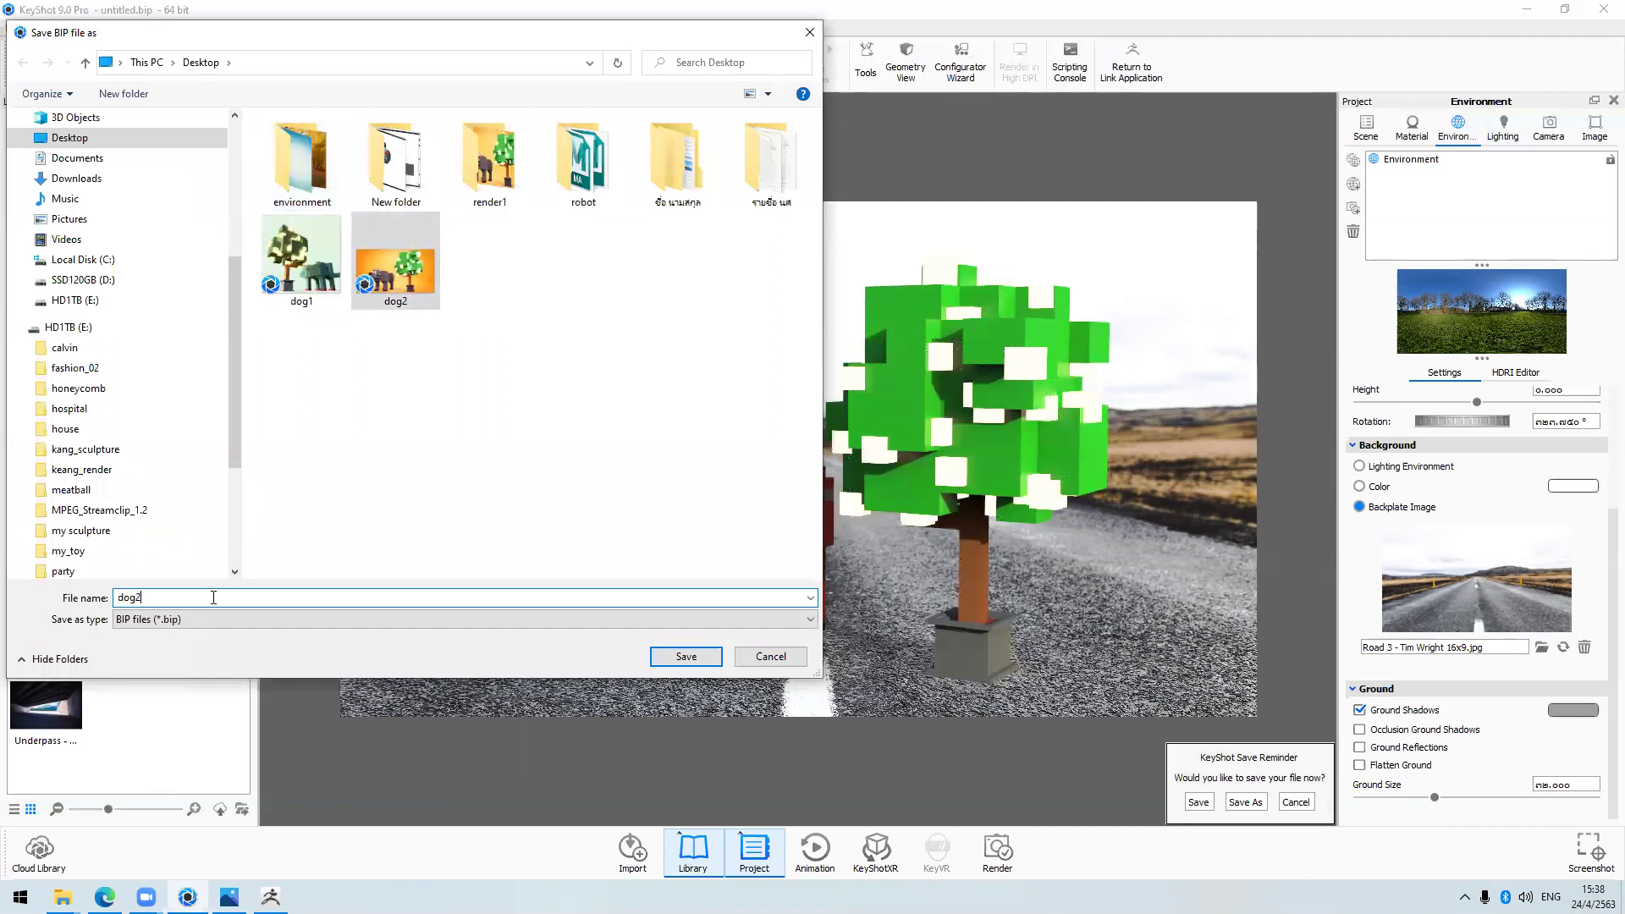
key(BackSpace)
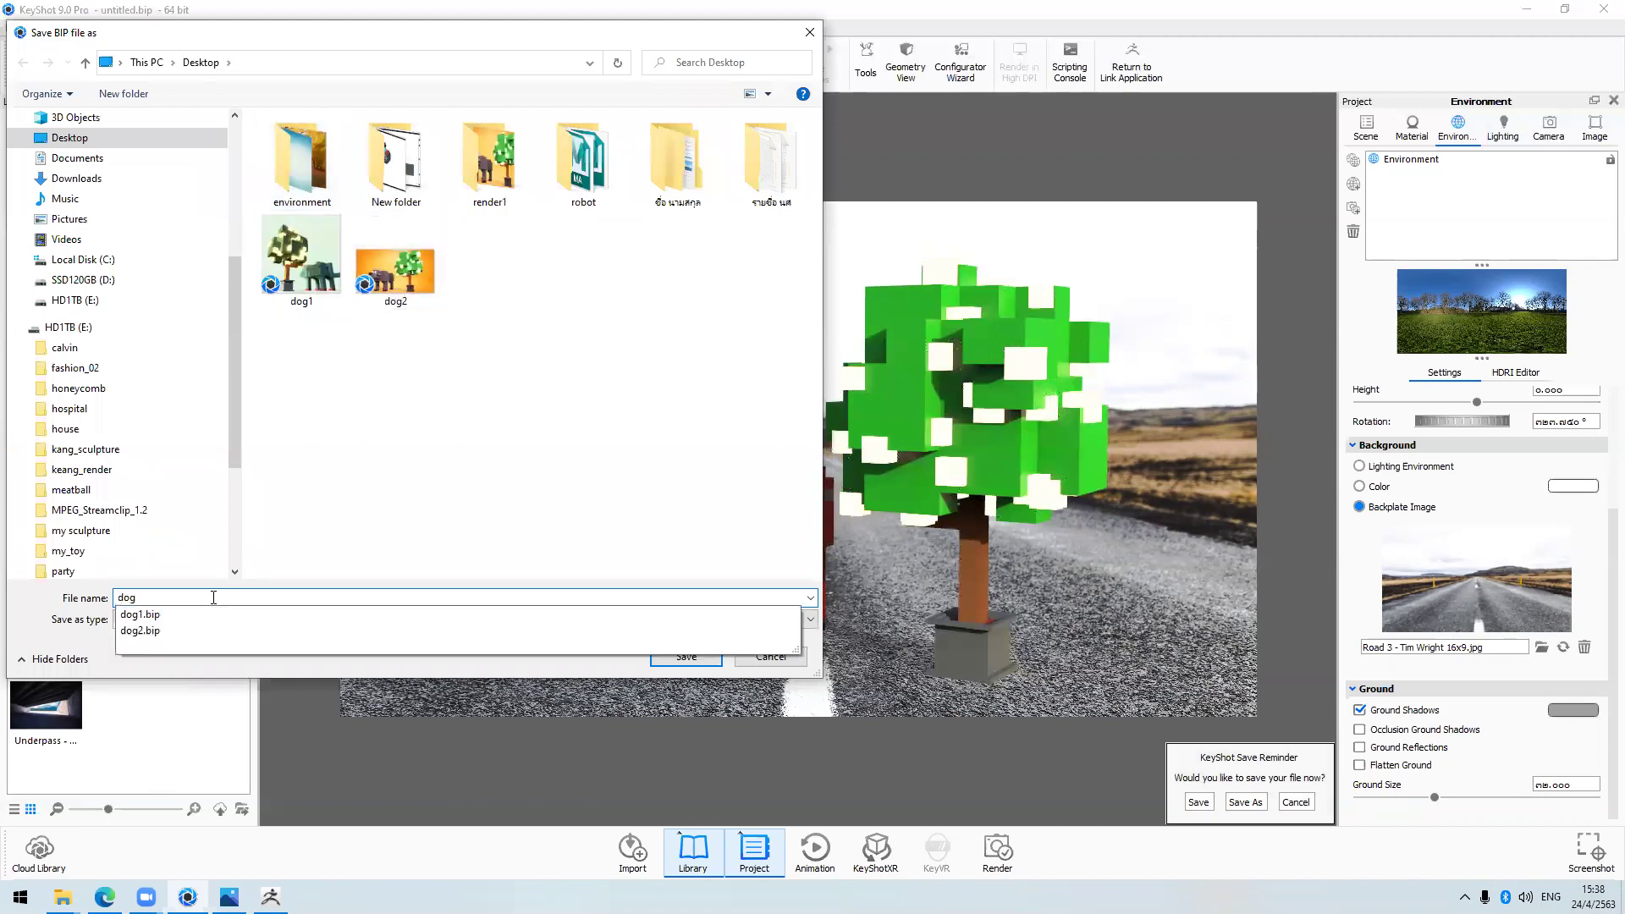
text(3)
key(Return)
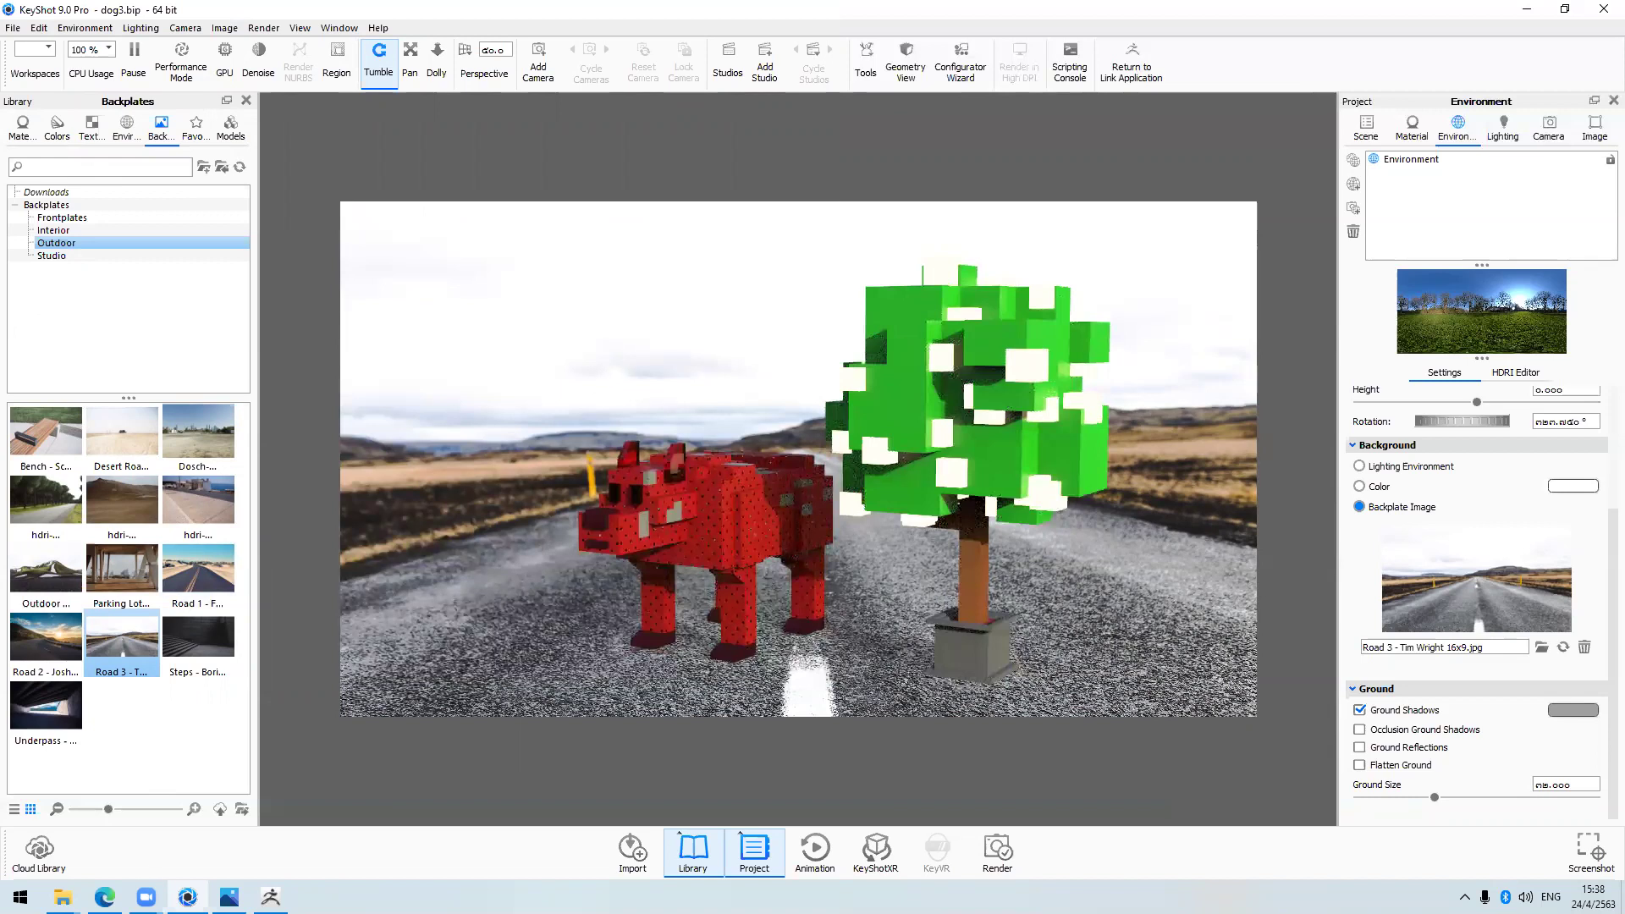
In the web browser, find the dark crossing-bands picture in the "image background" results and save it as background-bg in the environment folder
key(alt+Tab)
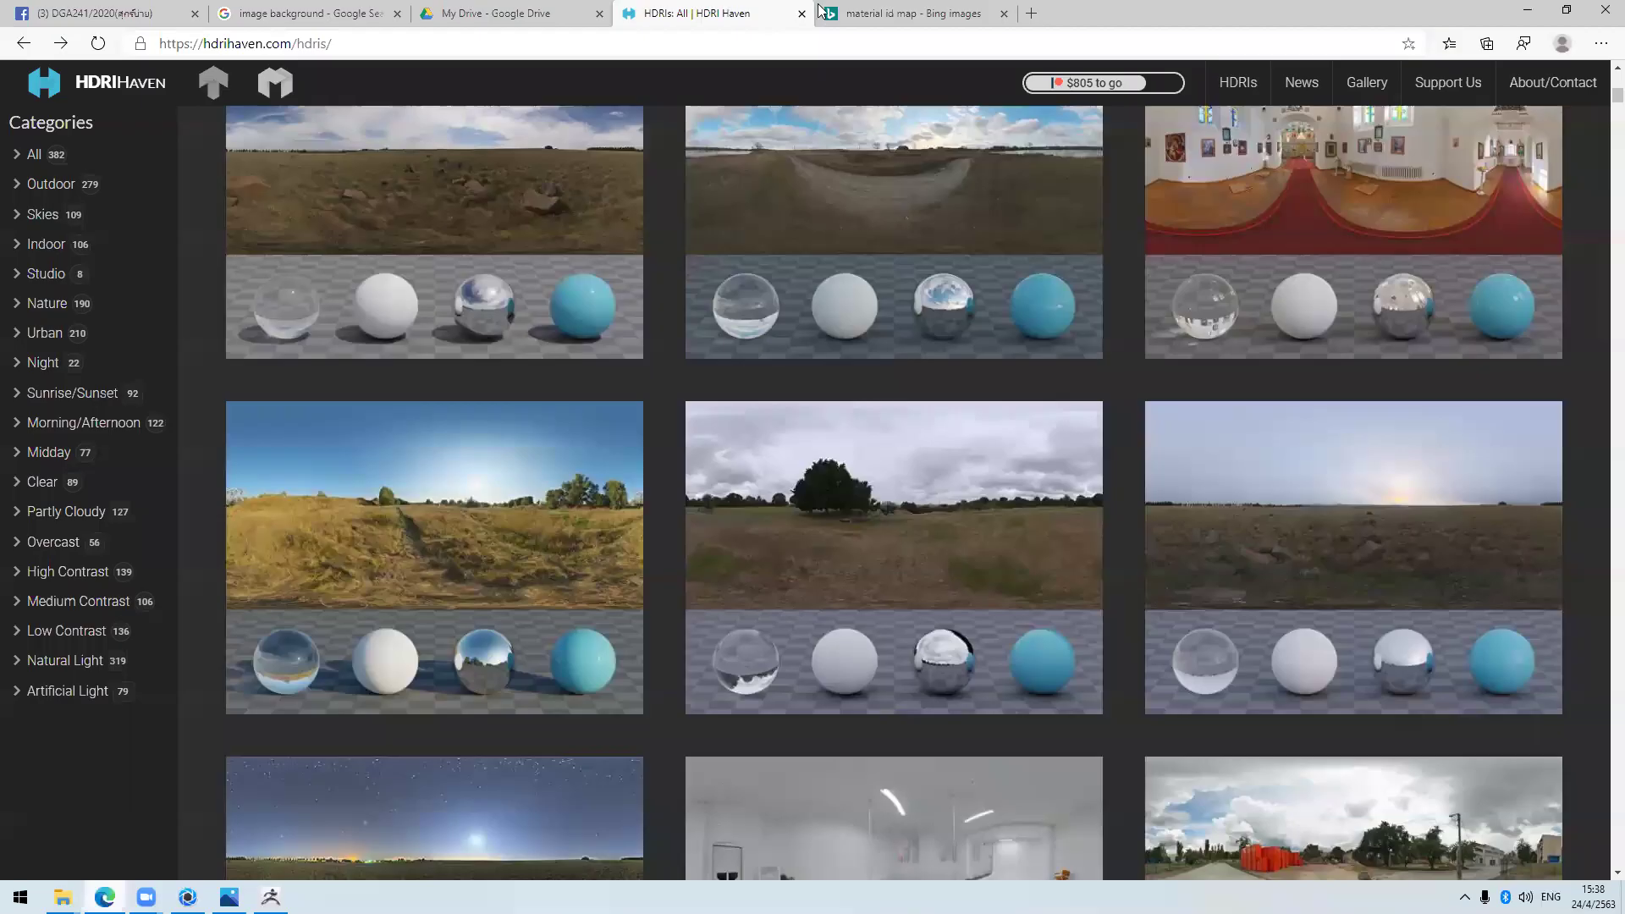
click(820, 10)
click(453, 10)
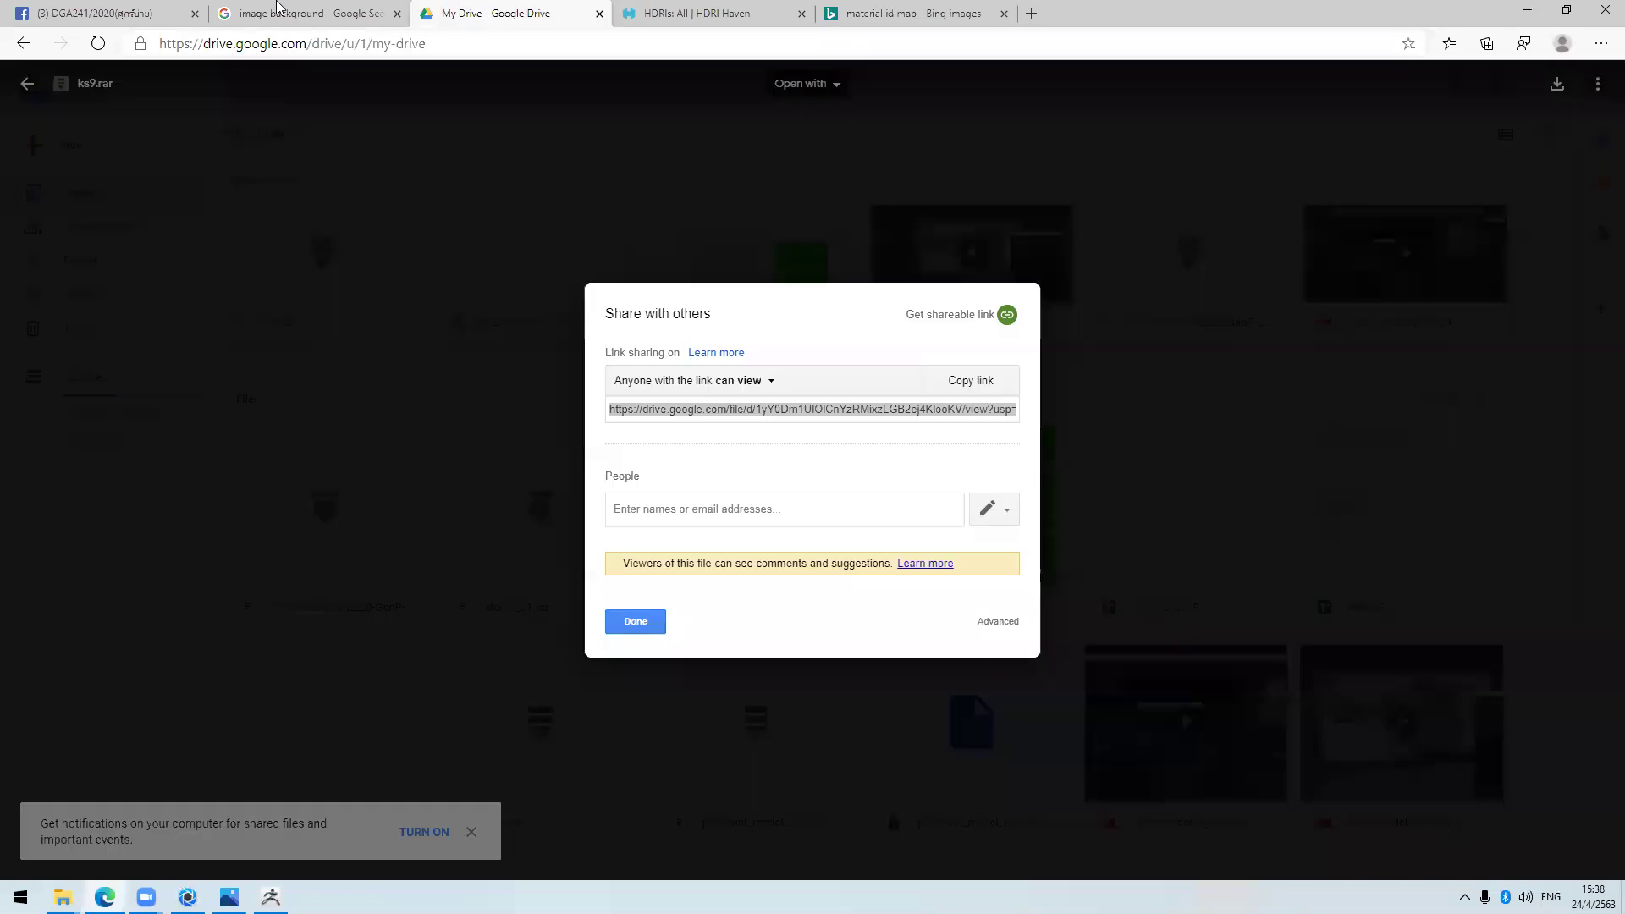
click(277, 4)
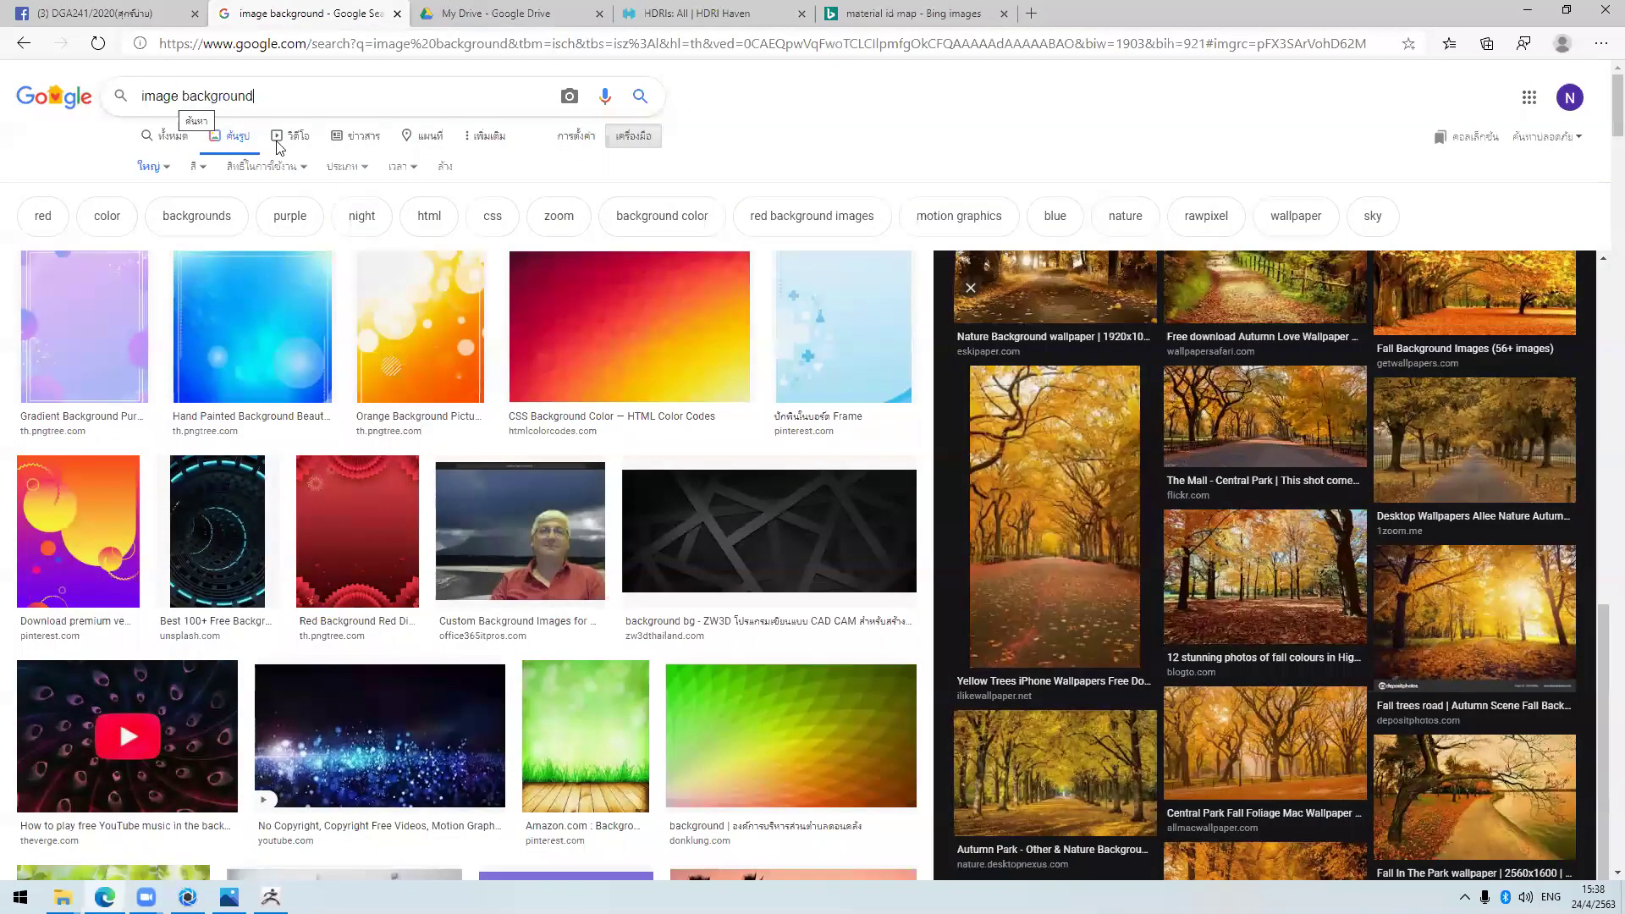
click(710, 525)
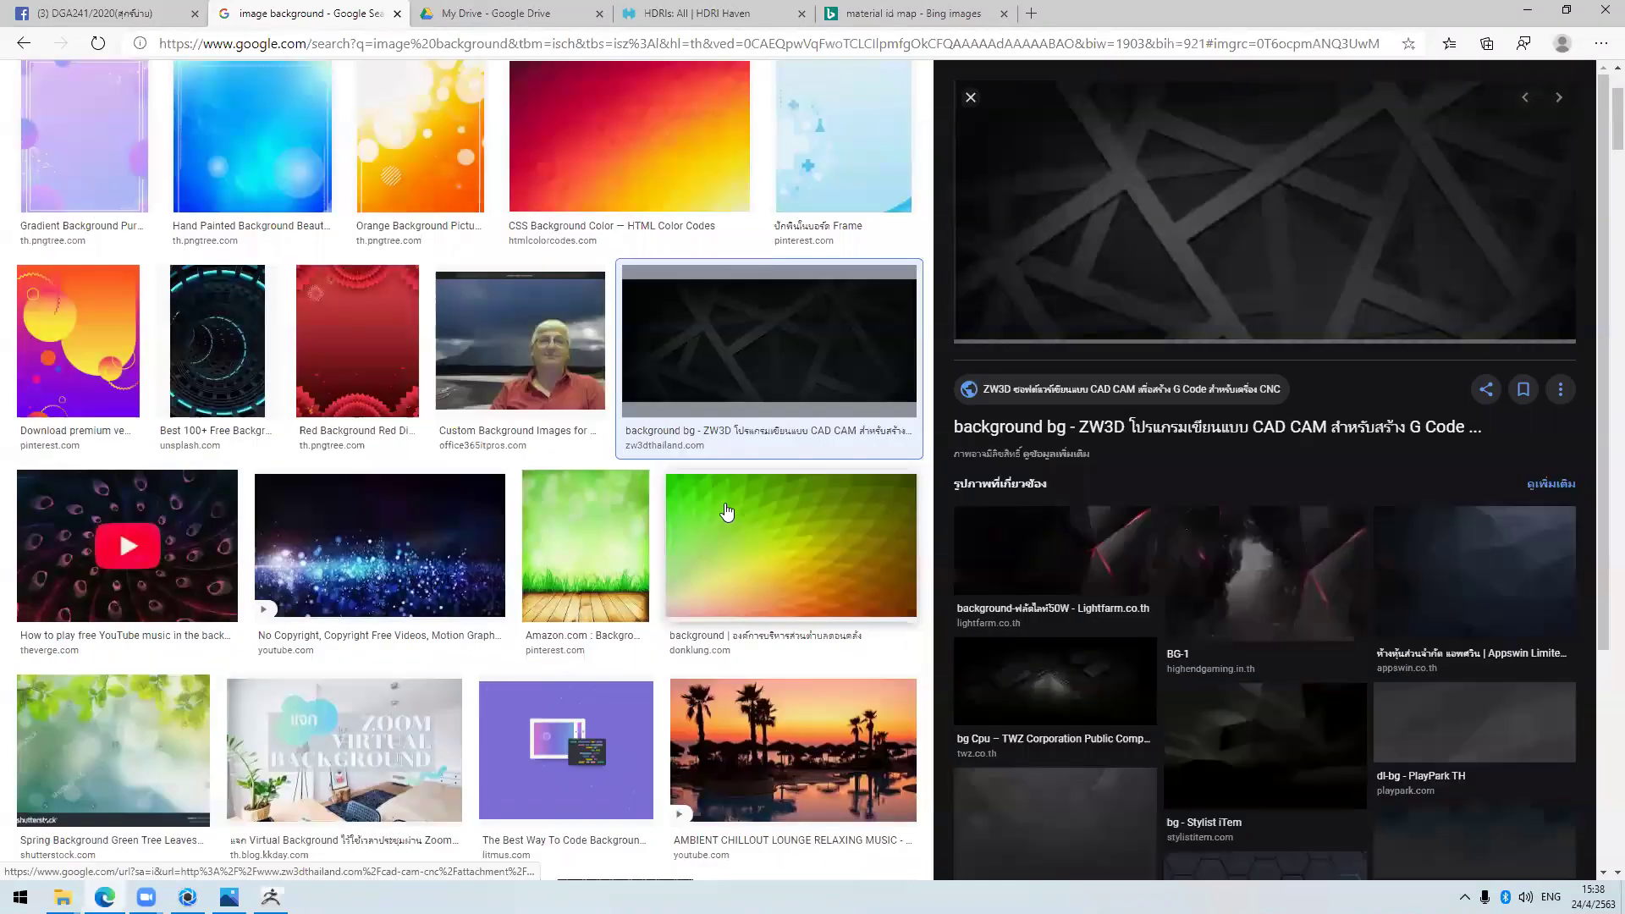
right_click(1288, 385)
click(1287, 383)
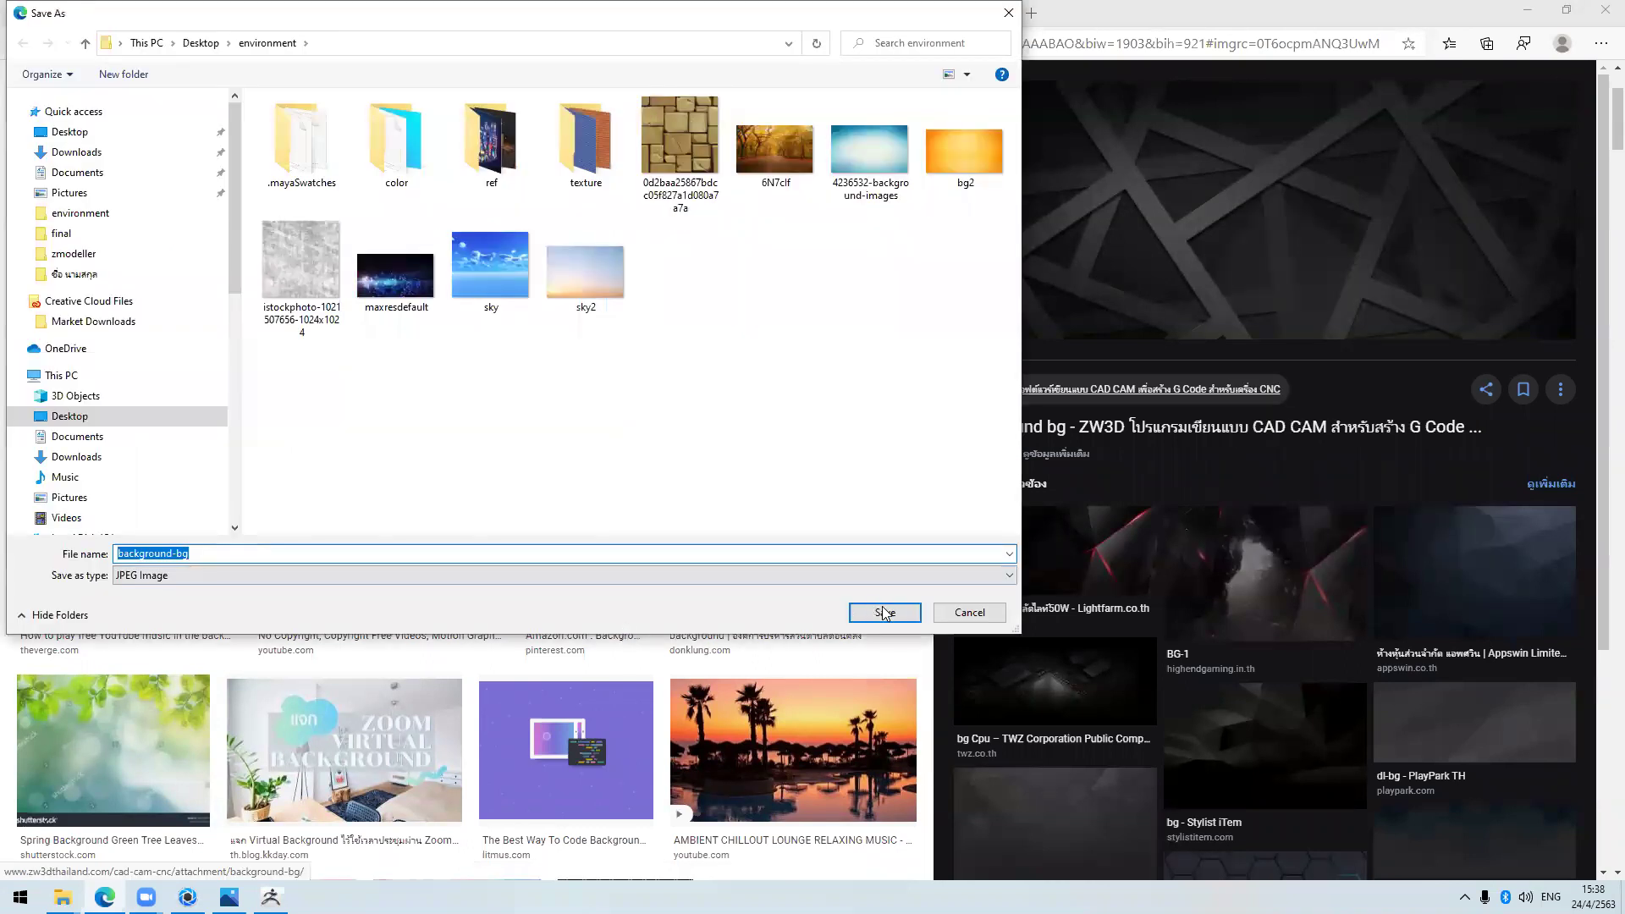
click(884, 612)
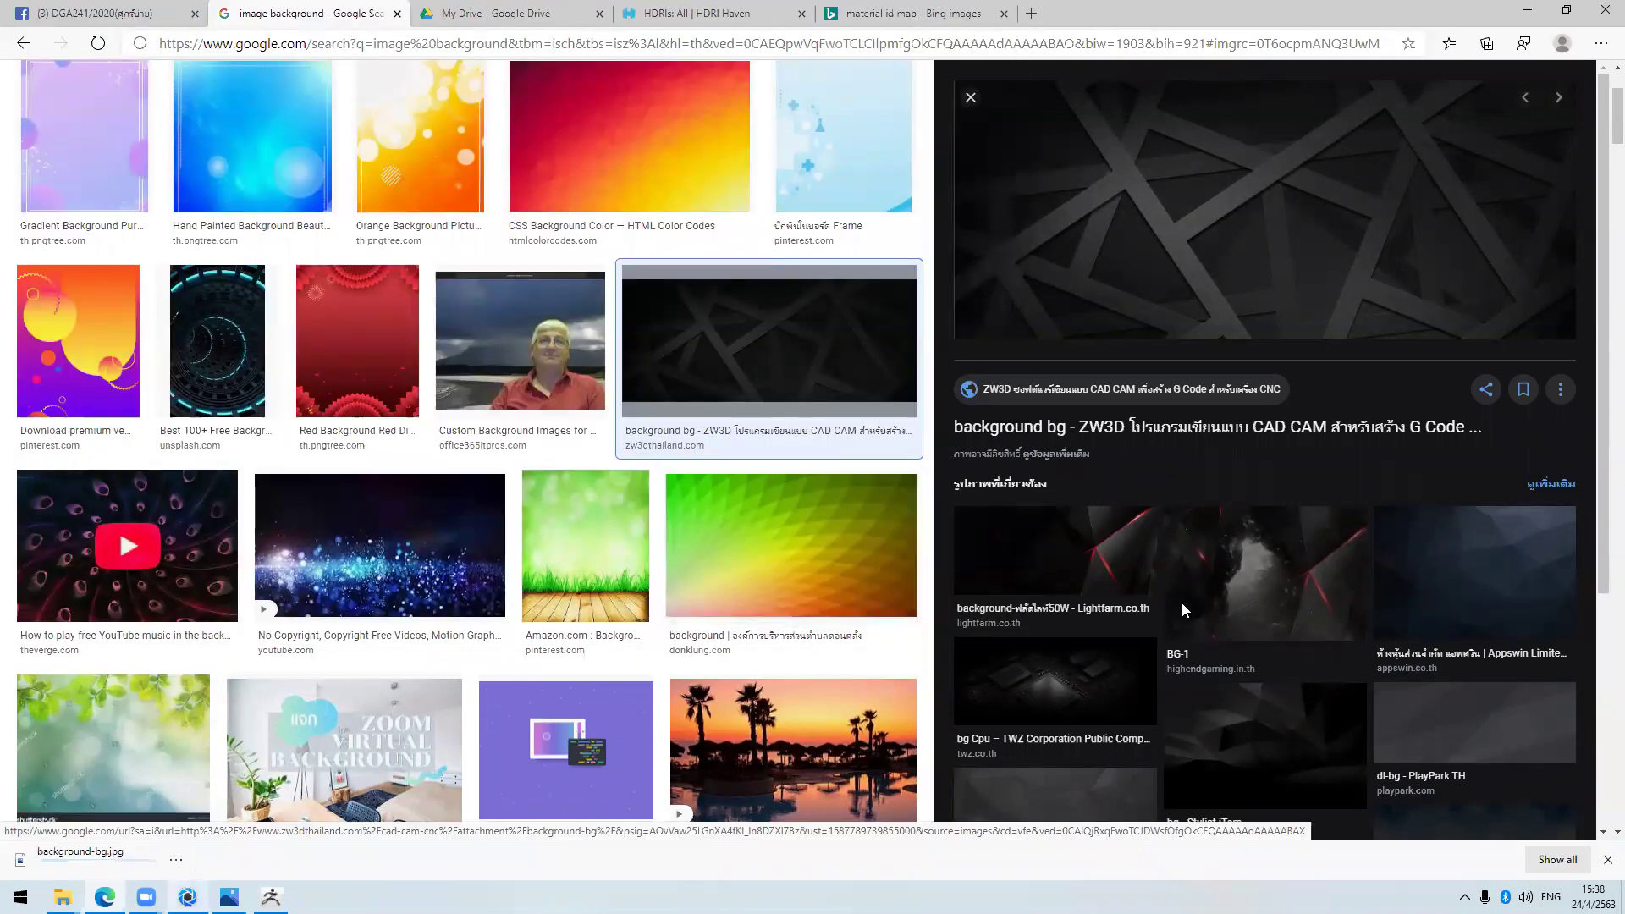
Back in KeyShot, load background-bg from the Desktop environment folder as the backplate image and orbit the models to suit it
key(alt+Tab)
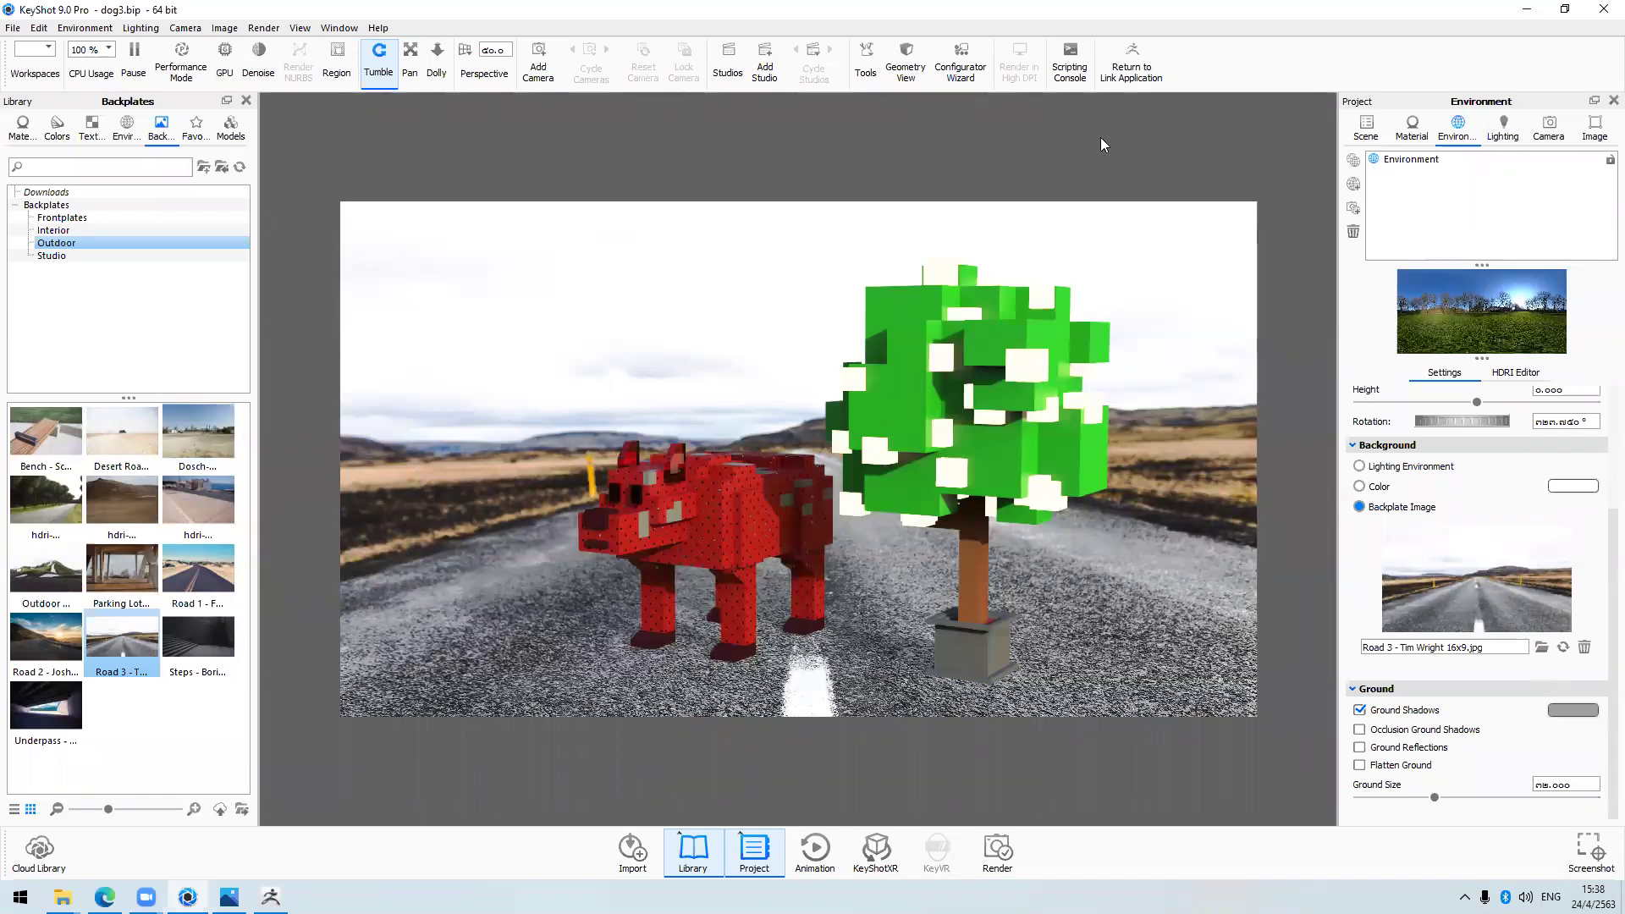
click(1542, 648)
click(309, 177)
double_click(309, 178)
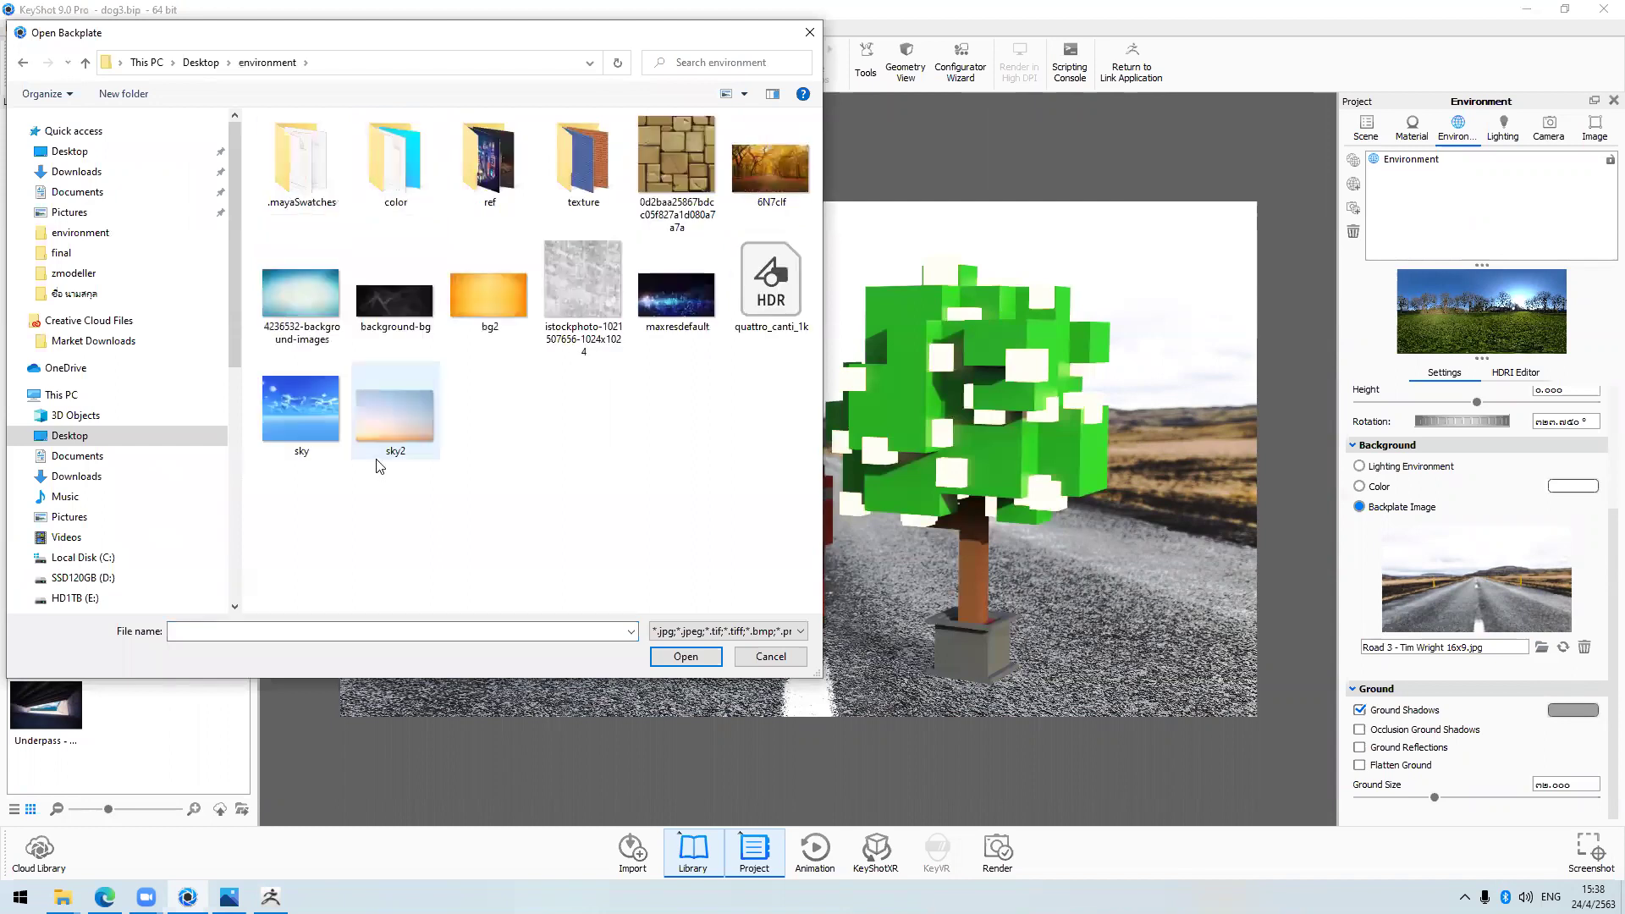
click(396, 305)
click(685, 657)
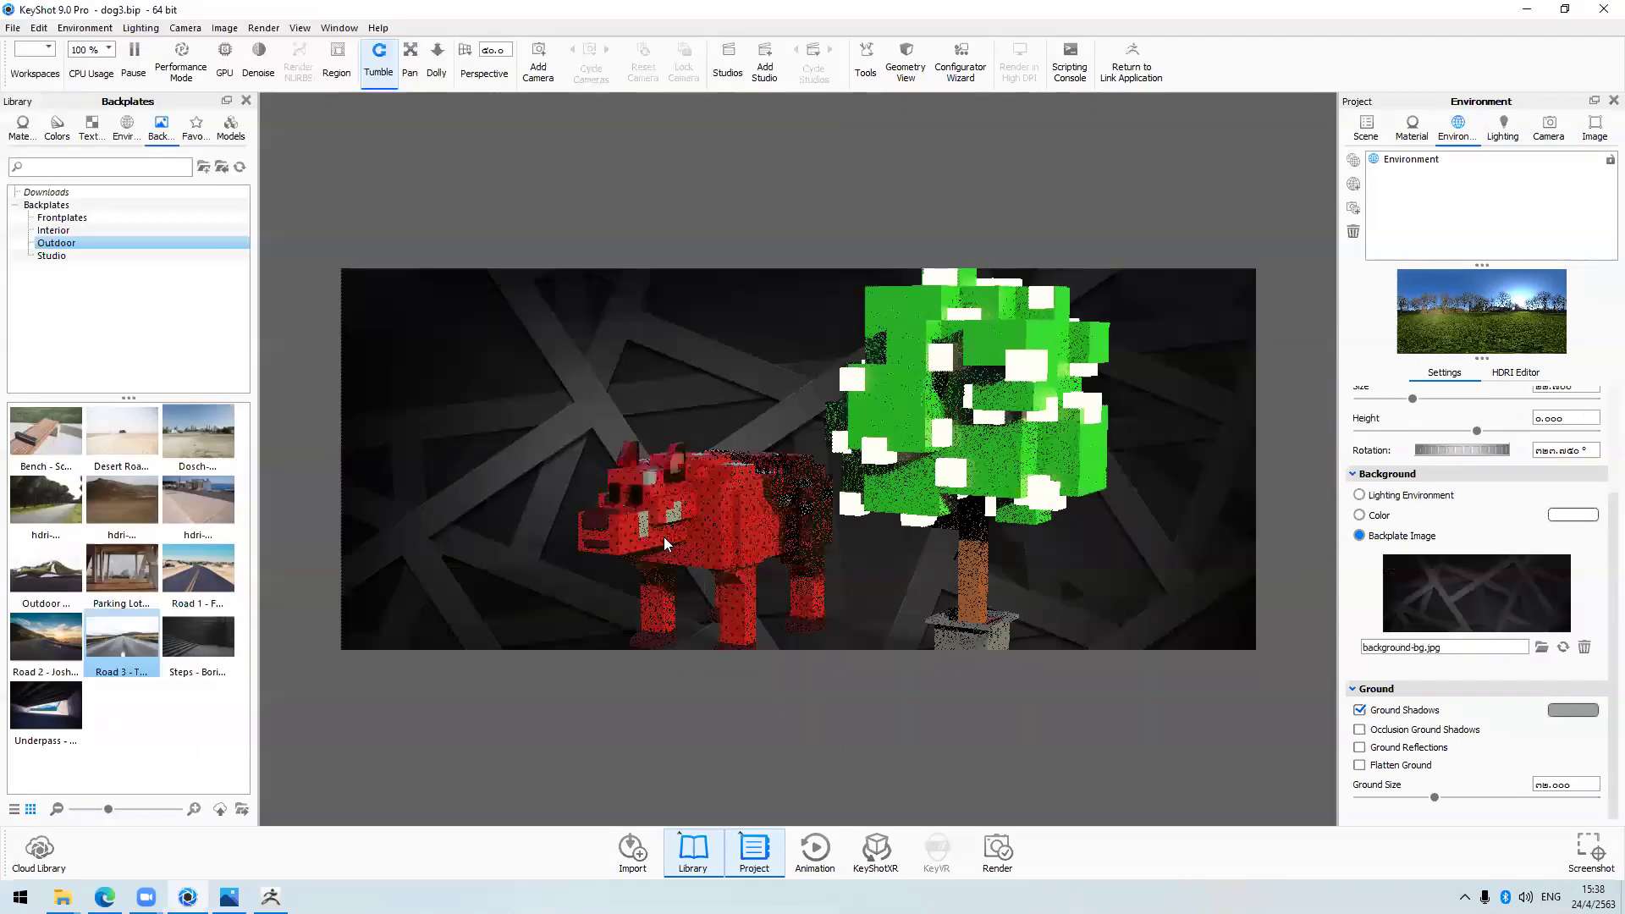
drag(589, 375, 549, 400)
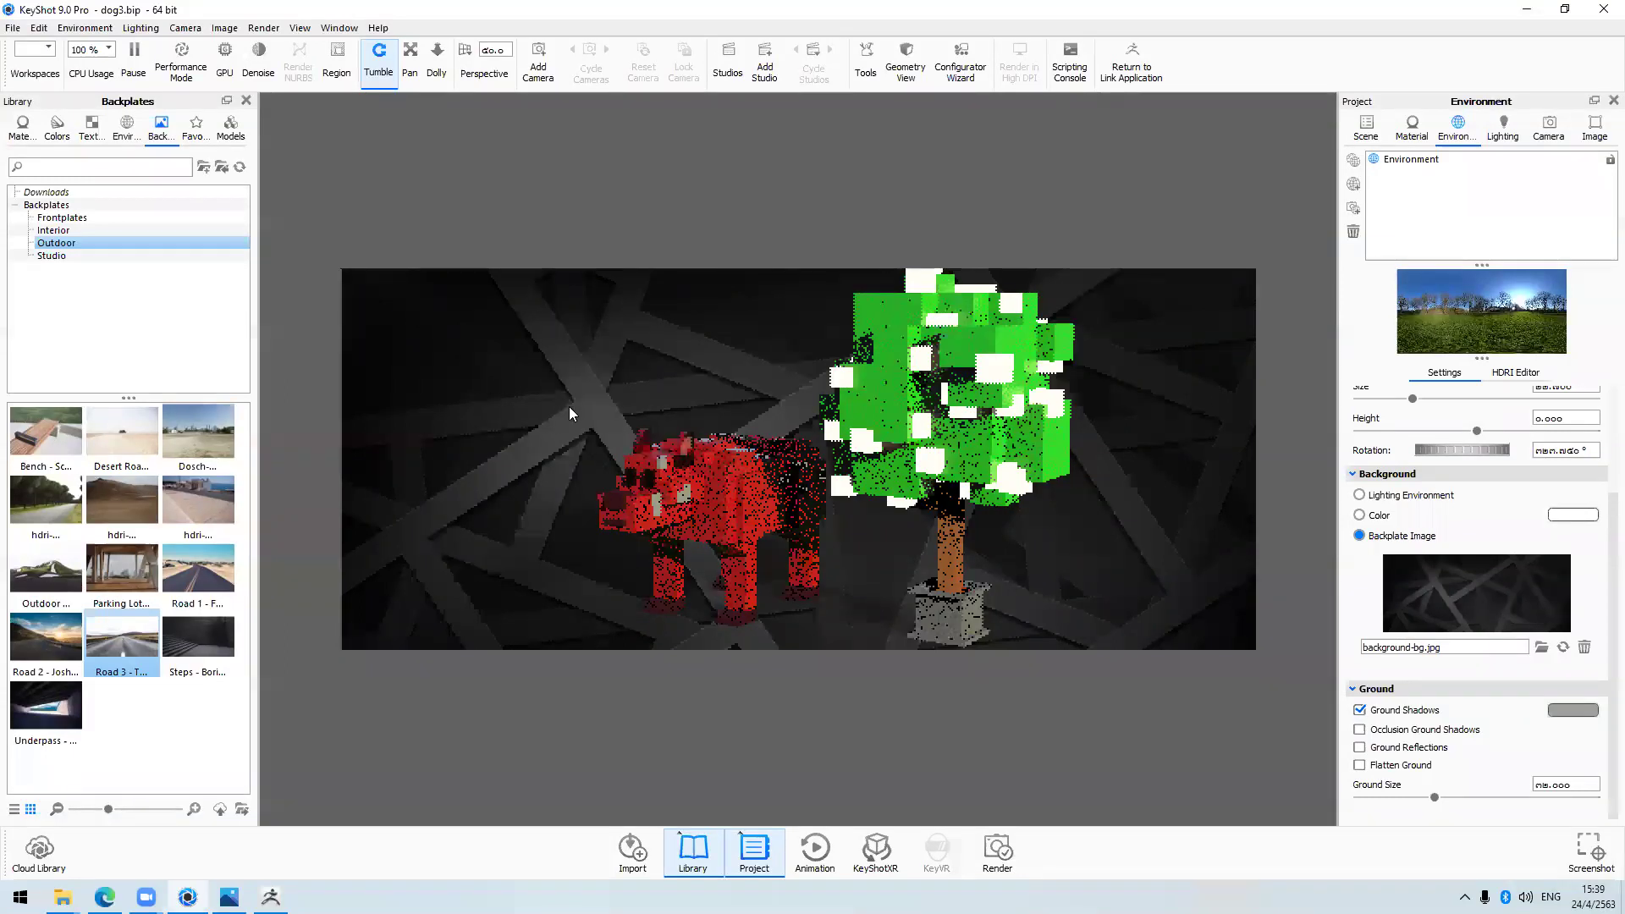
Replace the backplate image with maxresdefault from the environment folder and adjust the model view against it
click(1542, 648)
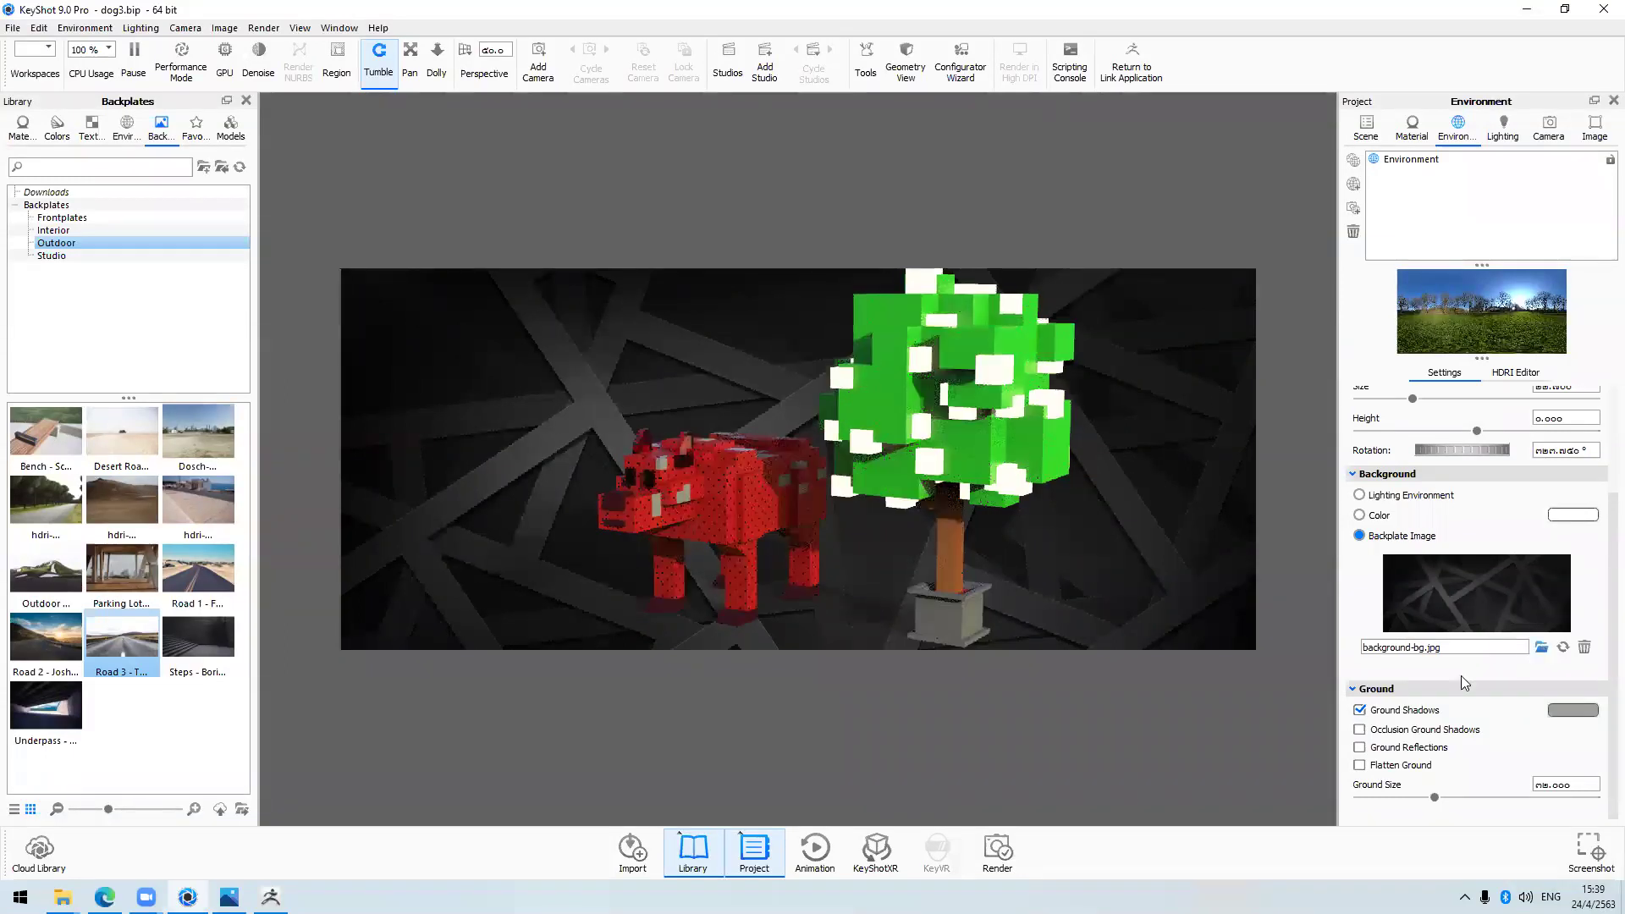
click(671, 312)
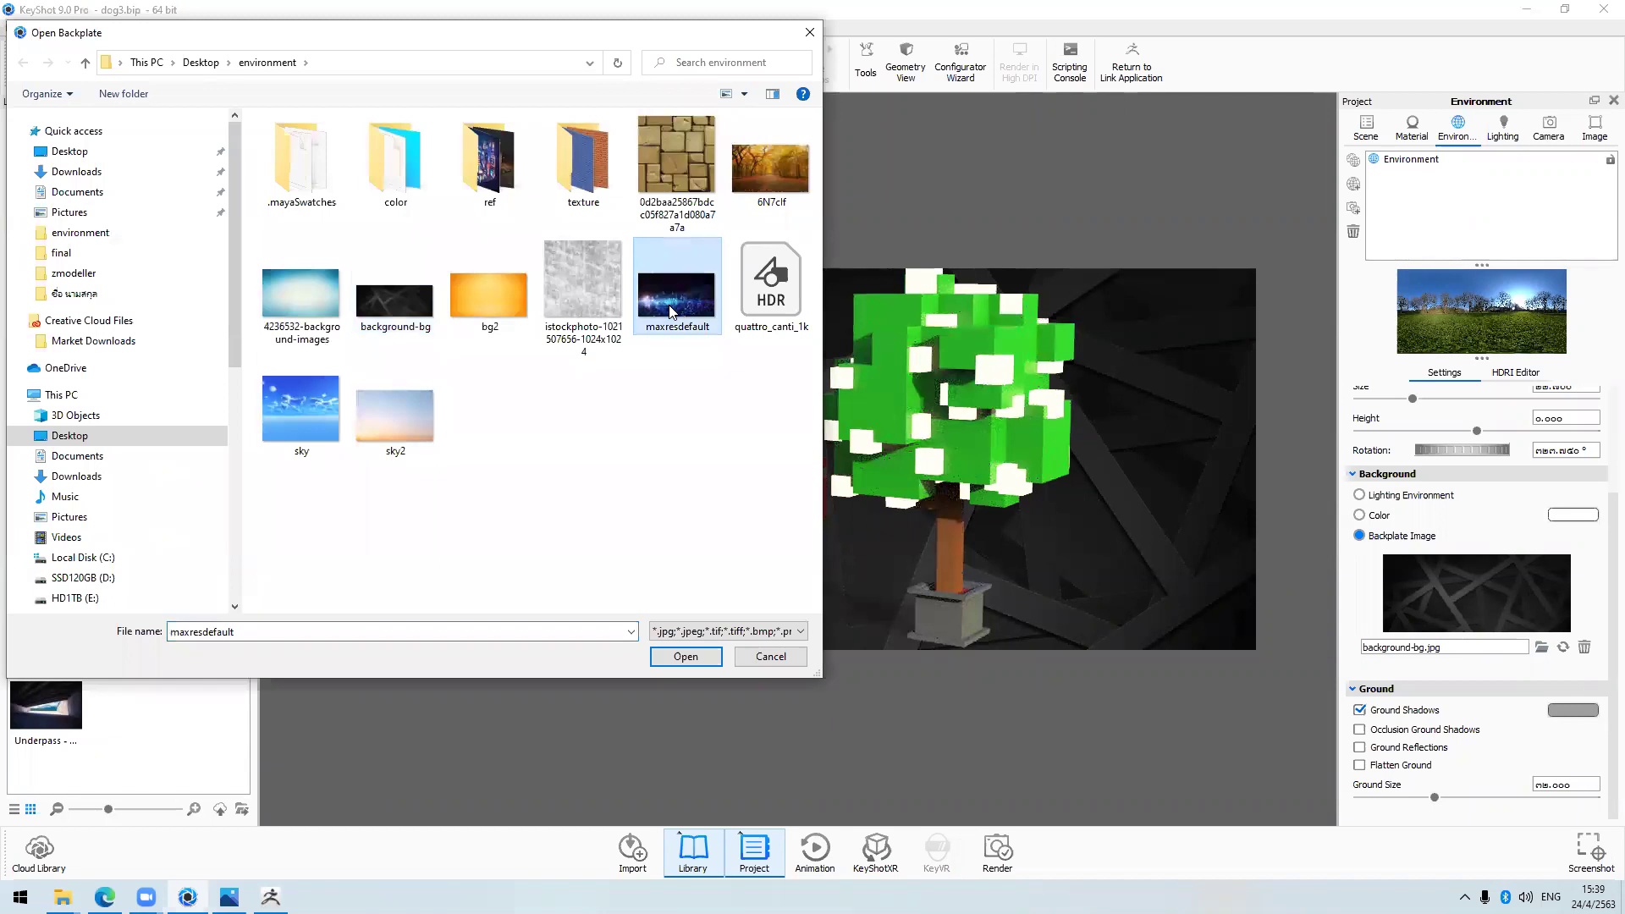
click(680, 660)
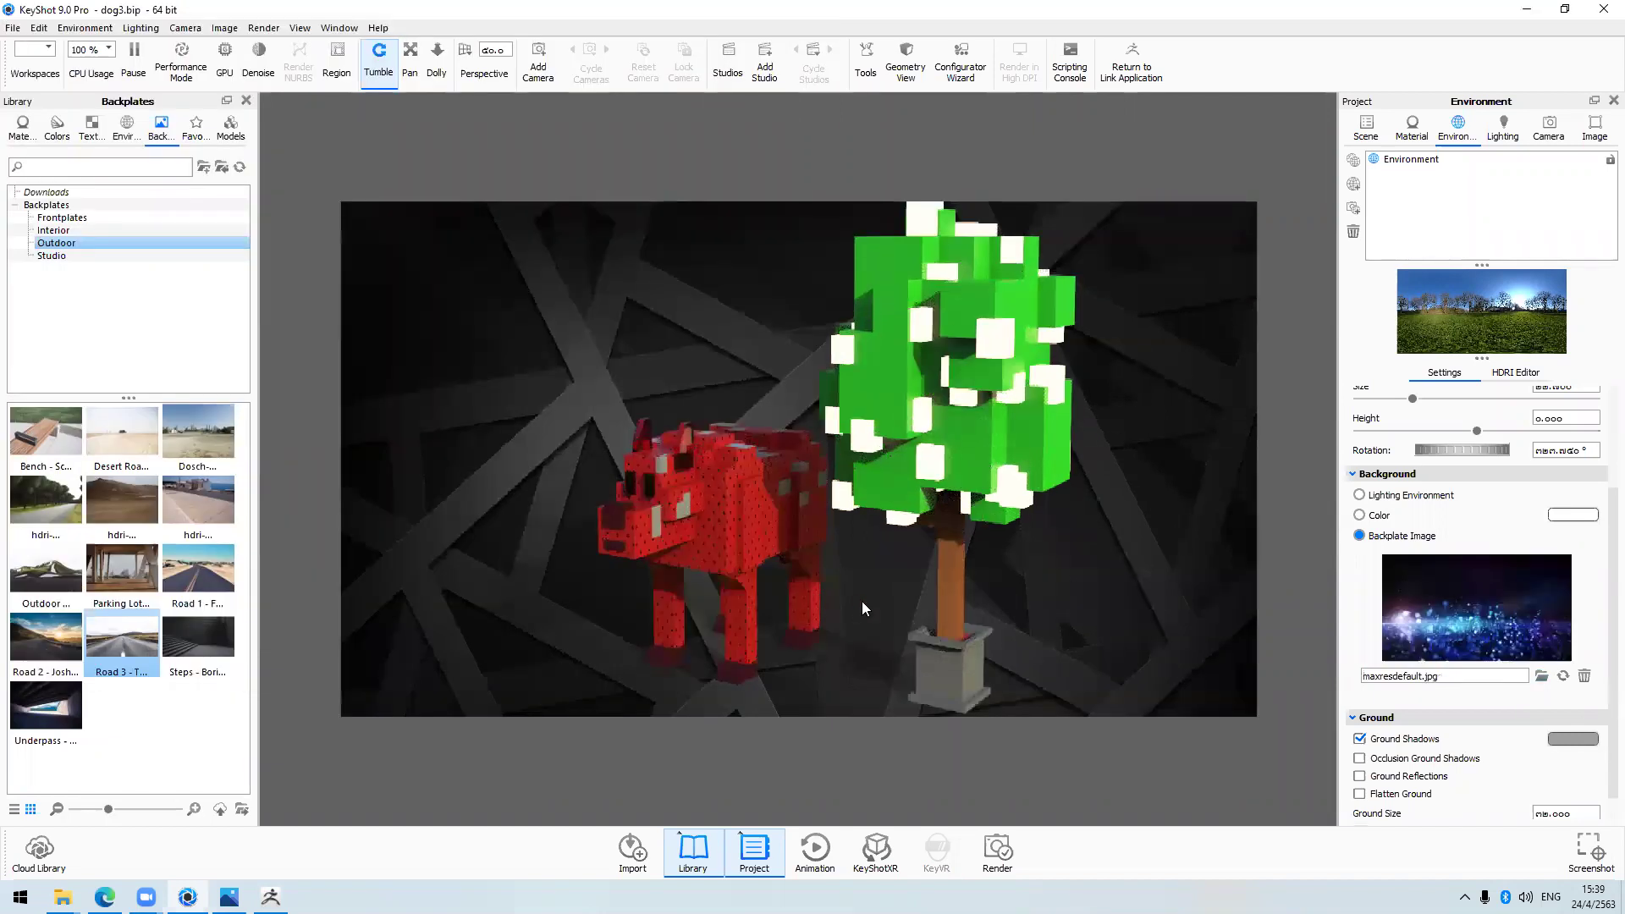
drag(869, 600, 868, 602)
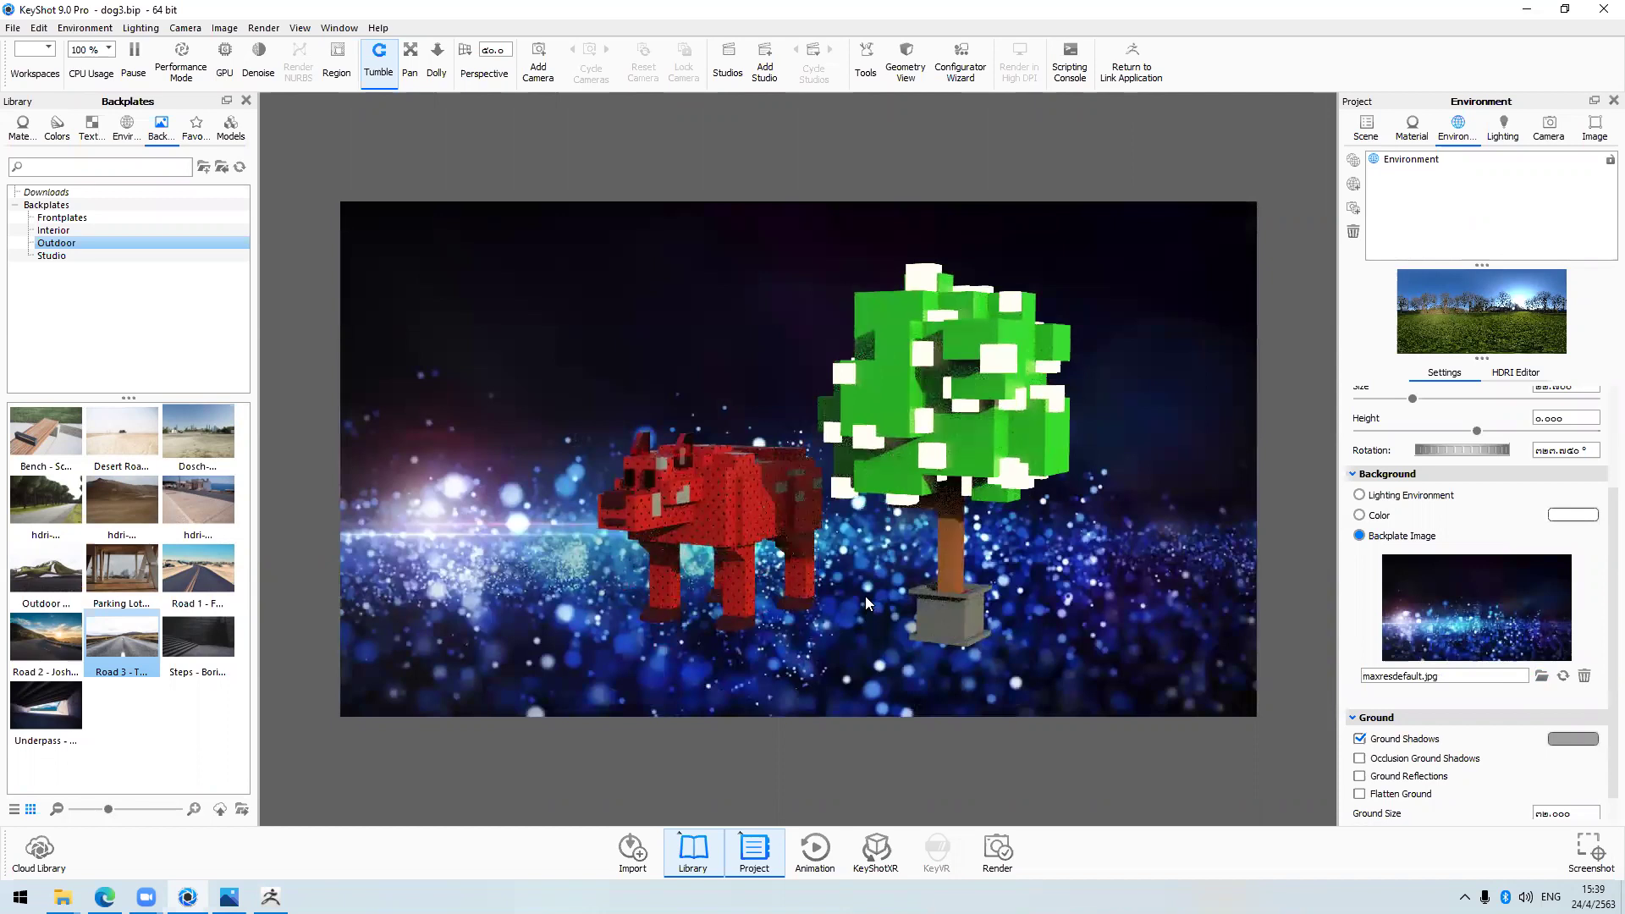
Swap the backplate image for the orange bg2 picture and orbit the models to fit it
click(1542, 677)
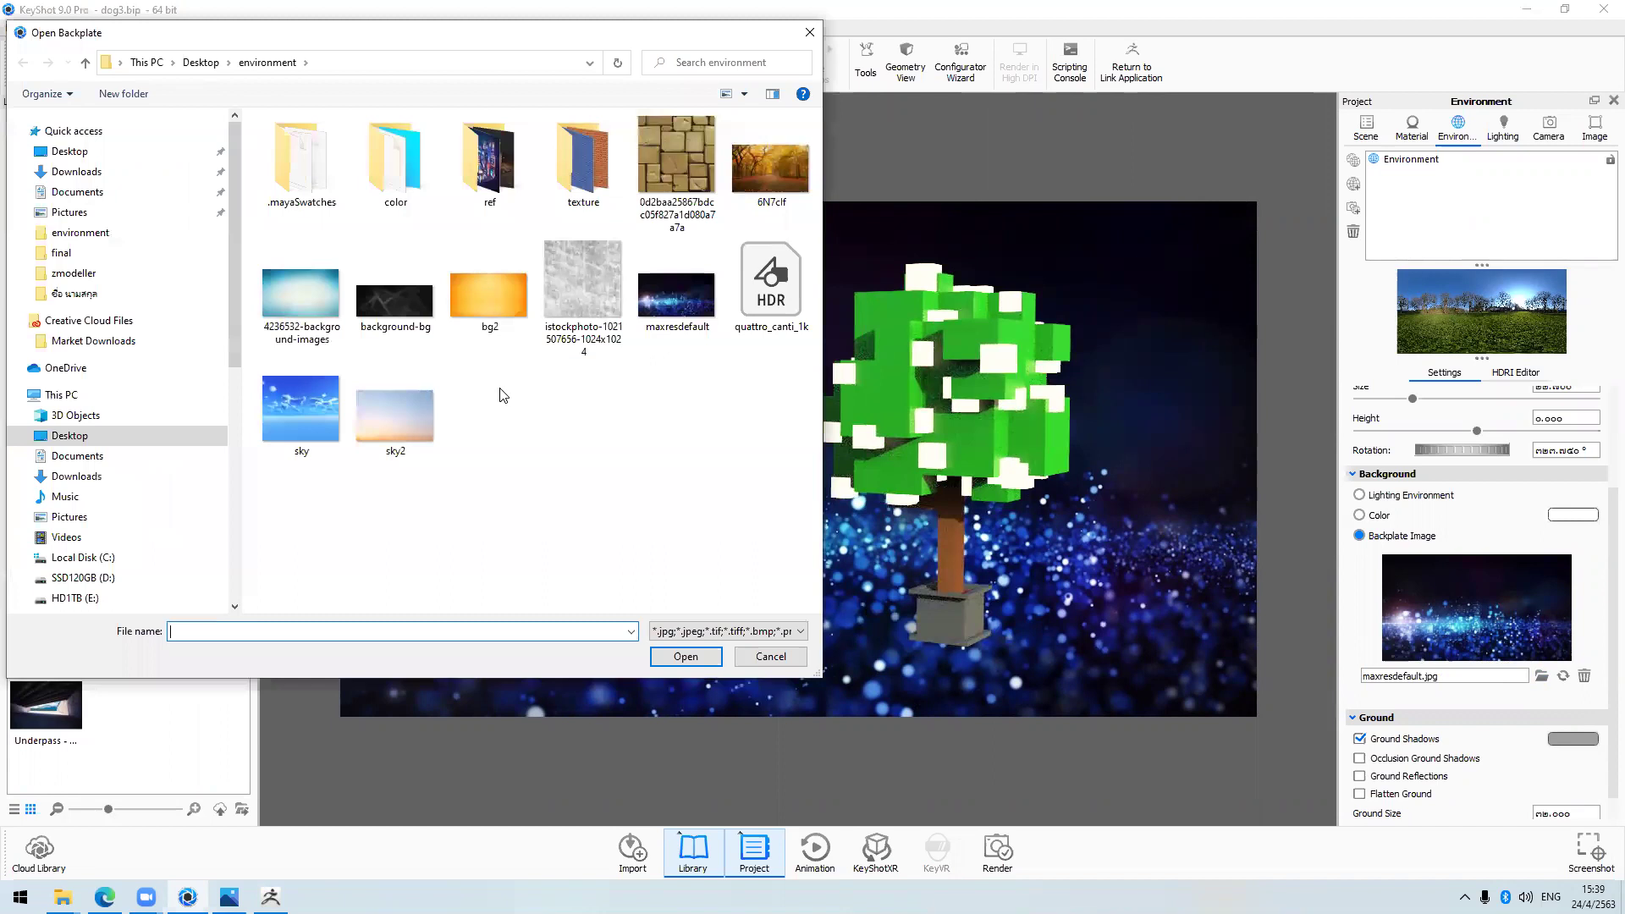
click(486, 295)
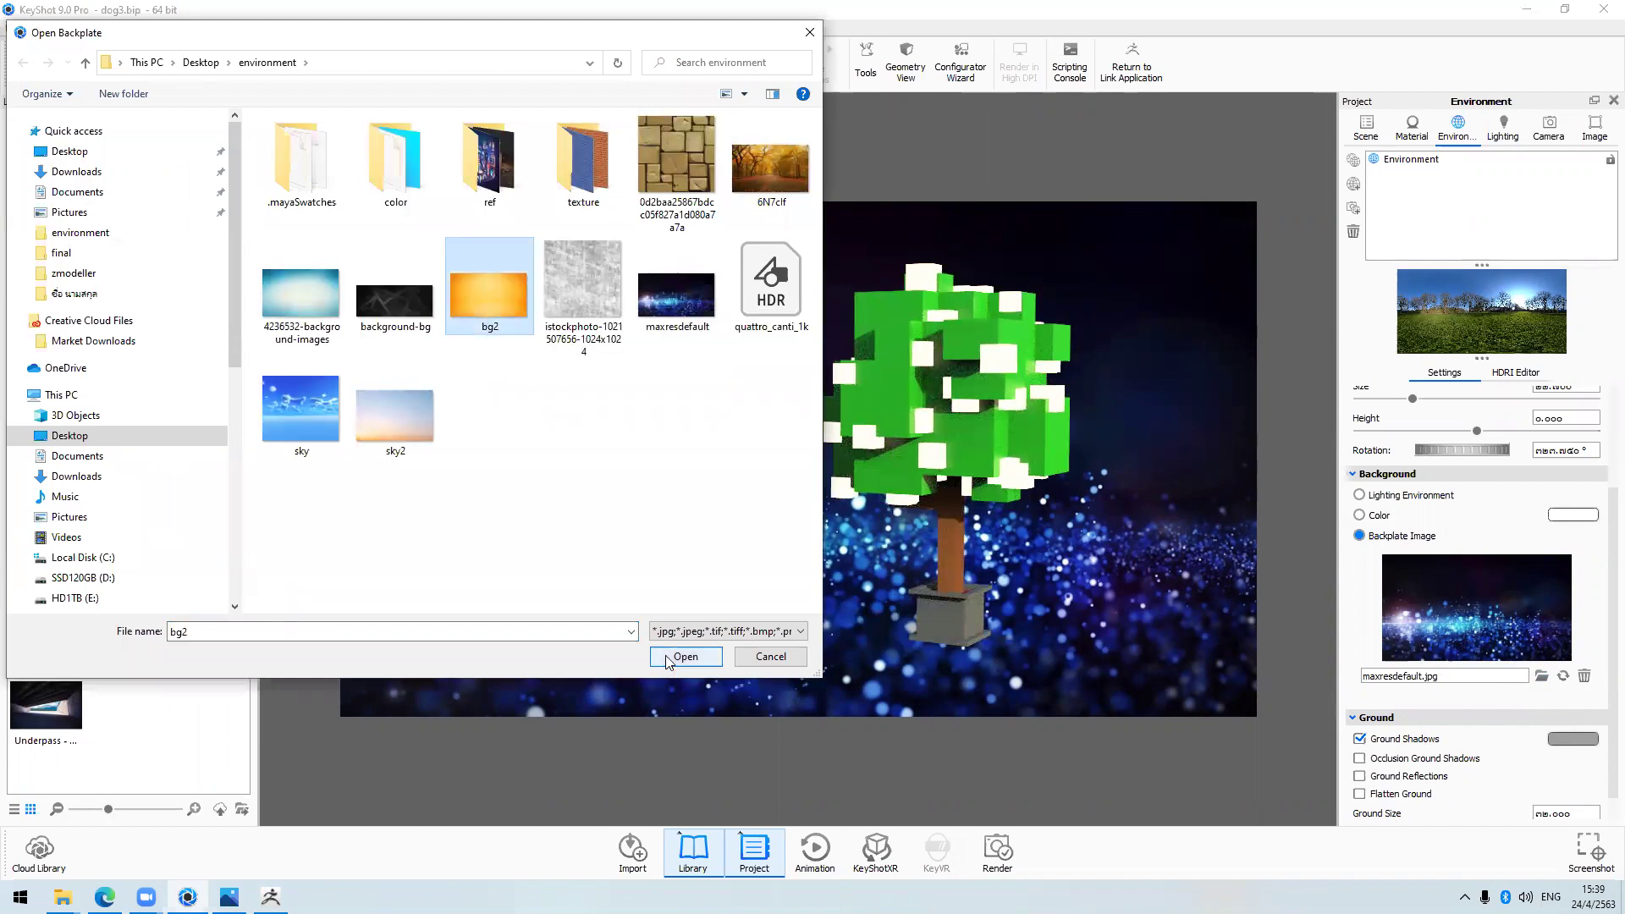
click(685, 657)
drag(792, 564, 820, 587)
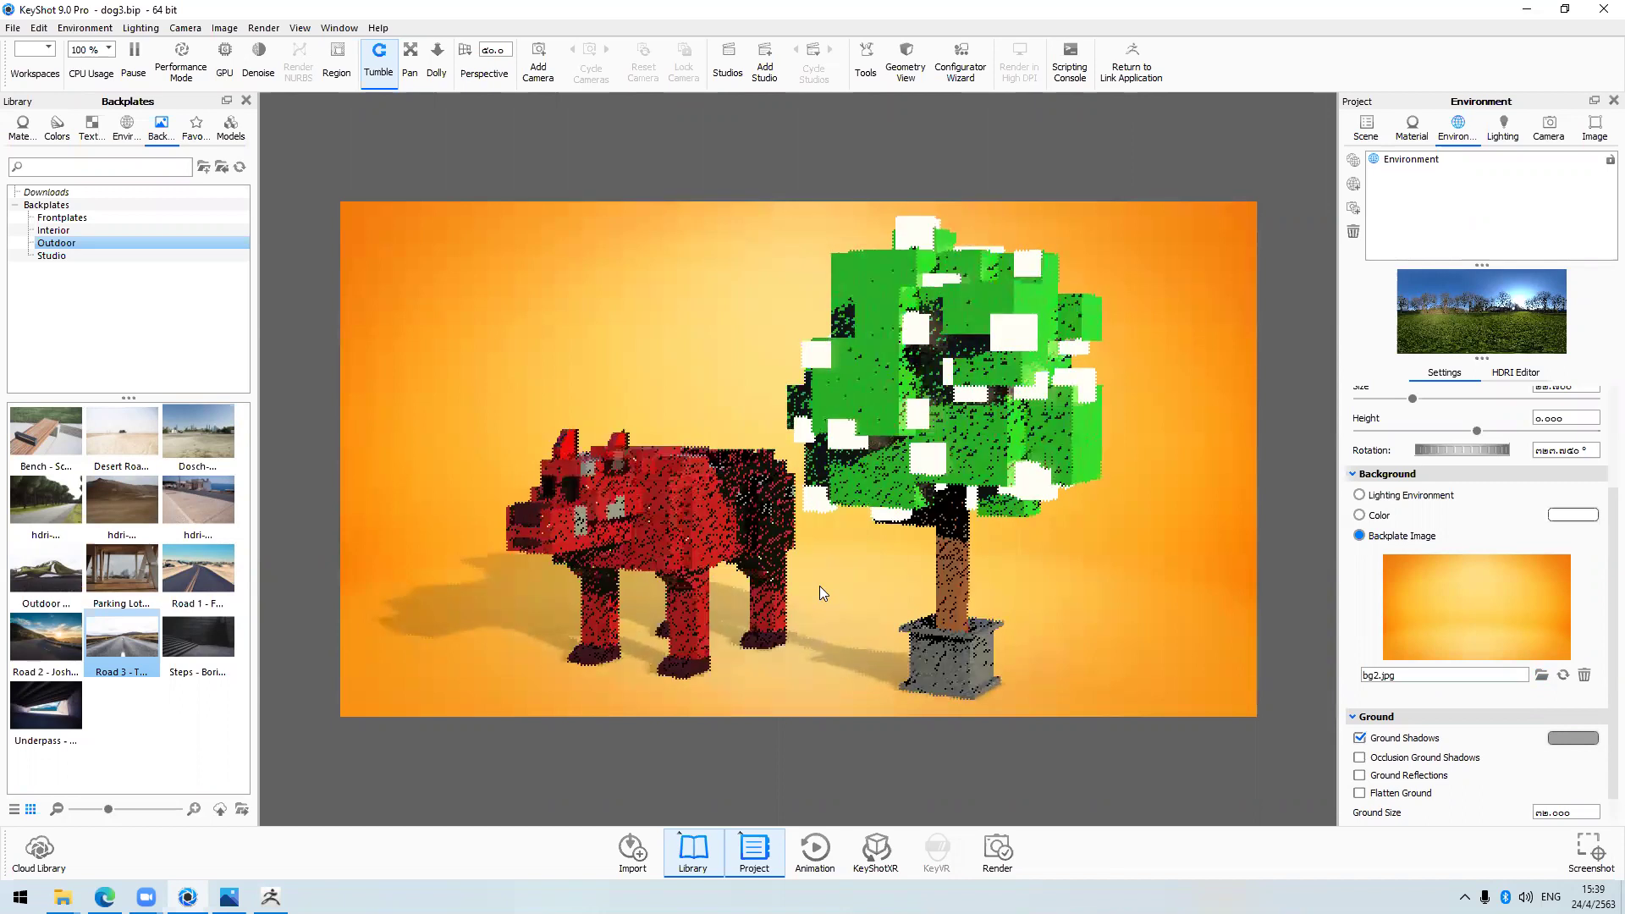
Use the 4236532-background-images picture from the environment folder as the backplate image
click(1541, 675)
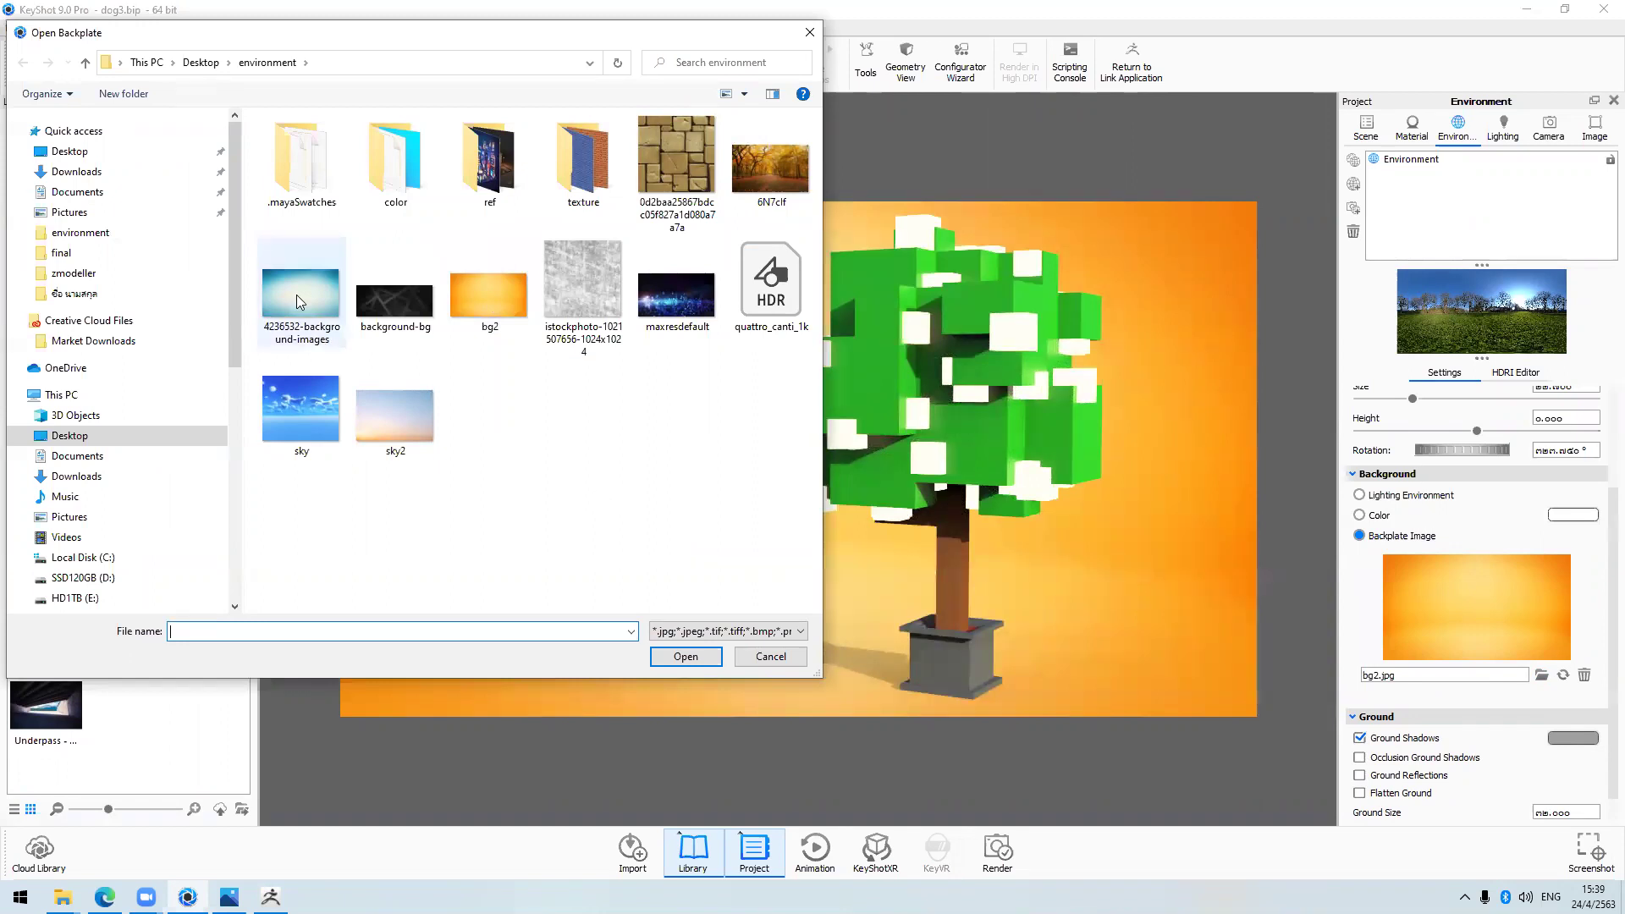
click(300, 302)
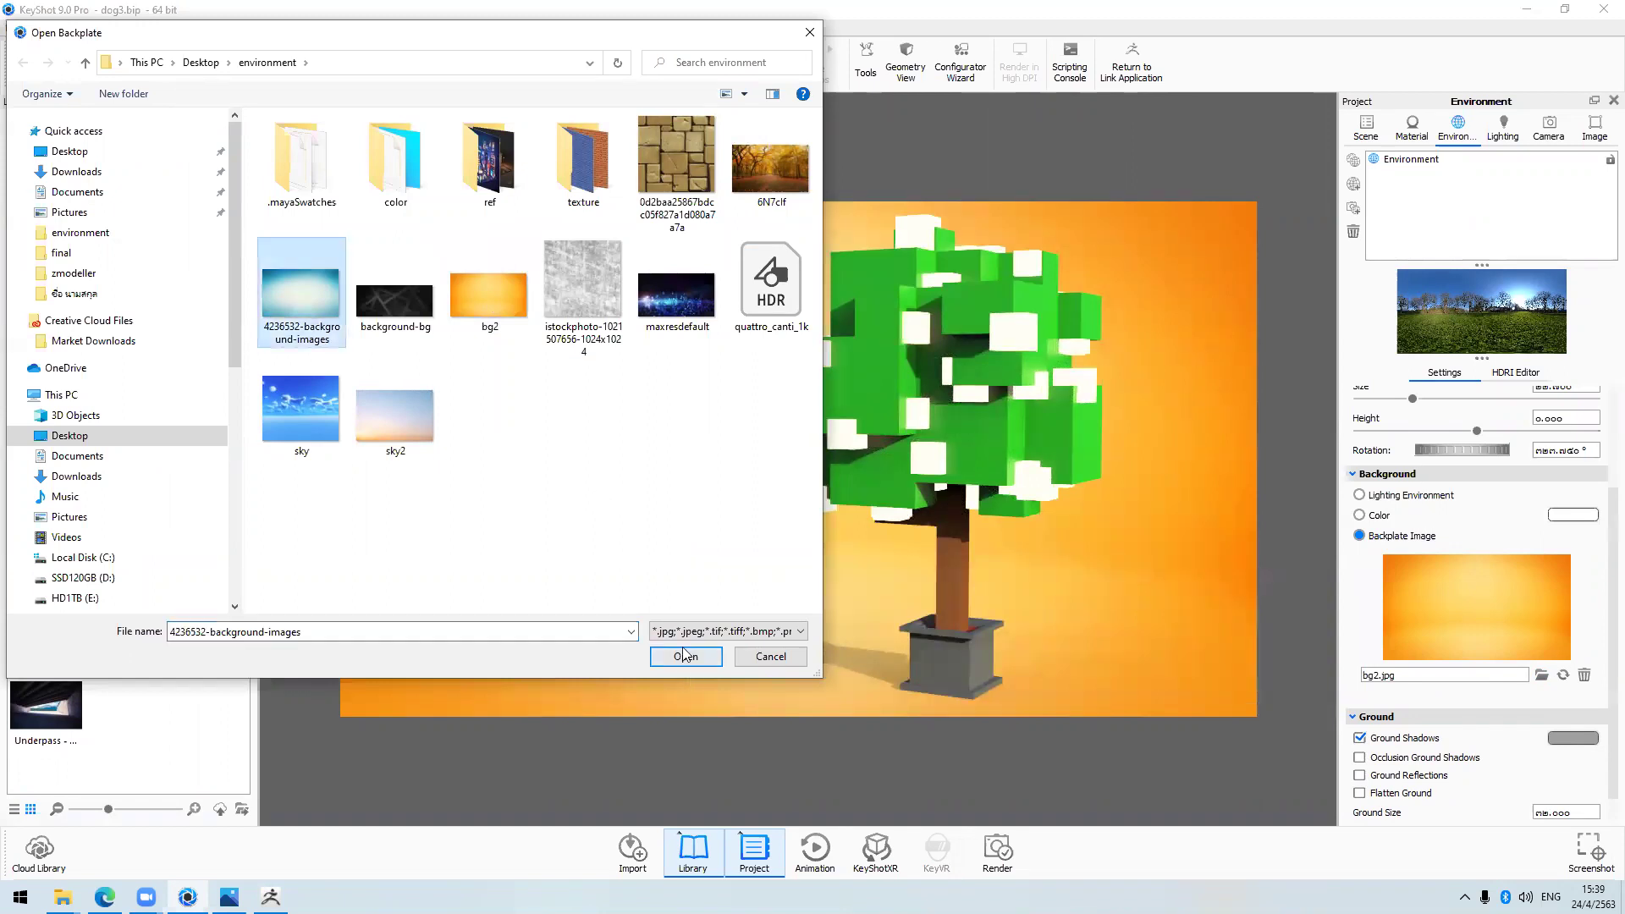
click(685, 656)
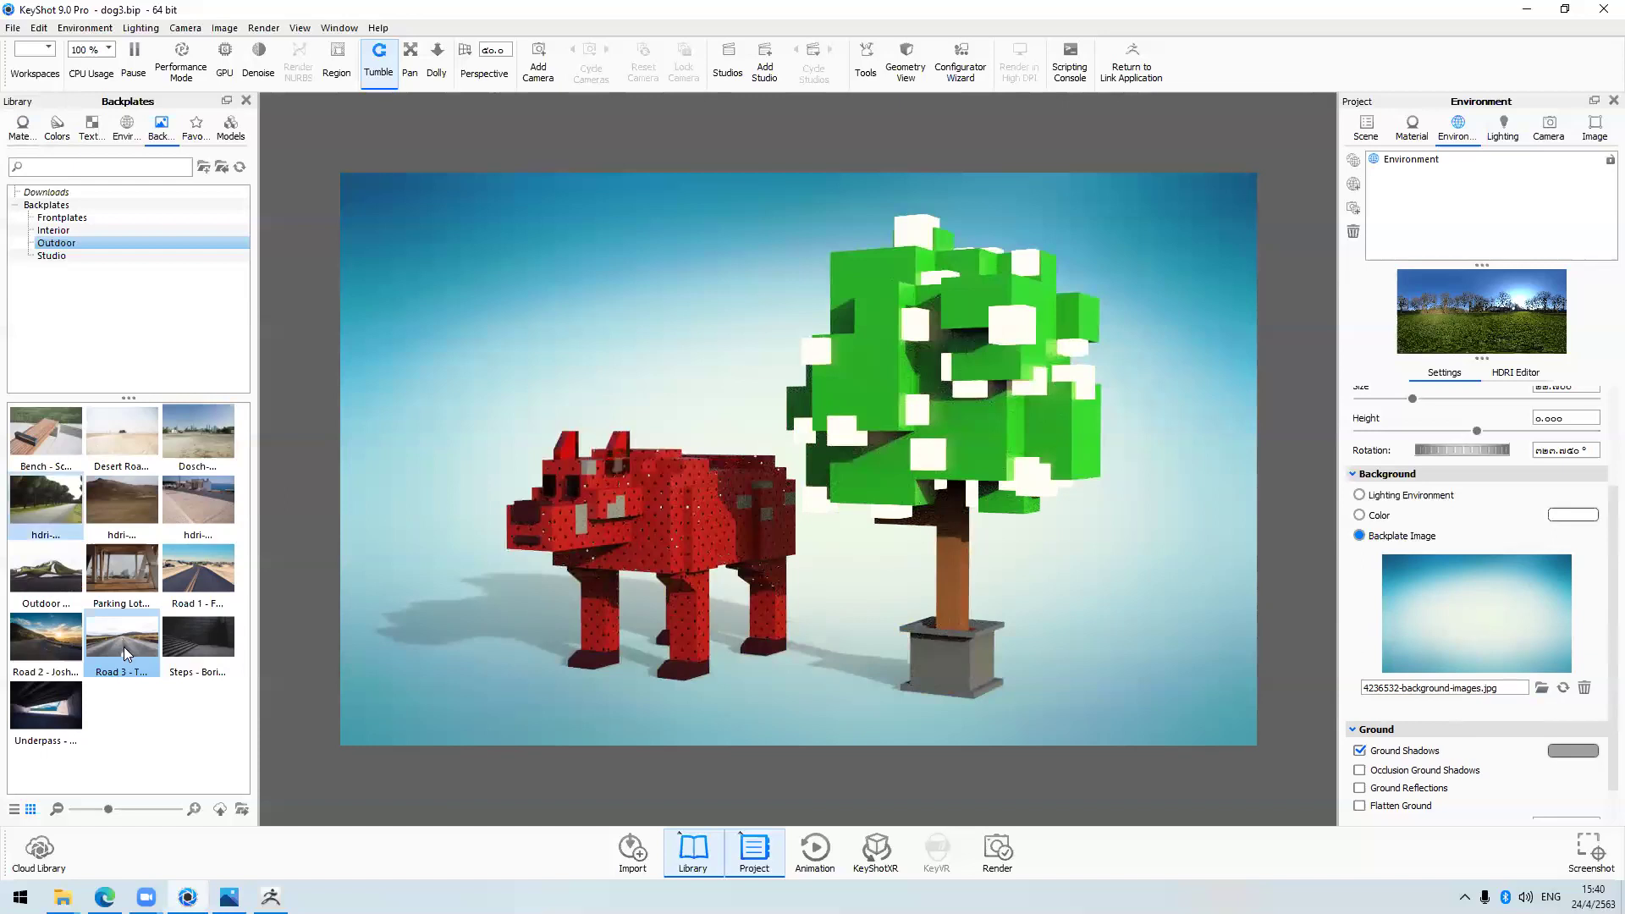
Try the black Studio backdrop and the white KeyShot logo frontplate from the library as the scene's backplate
click(53, 256)
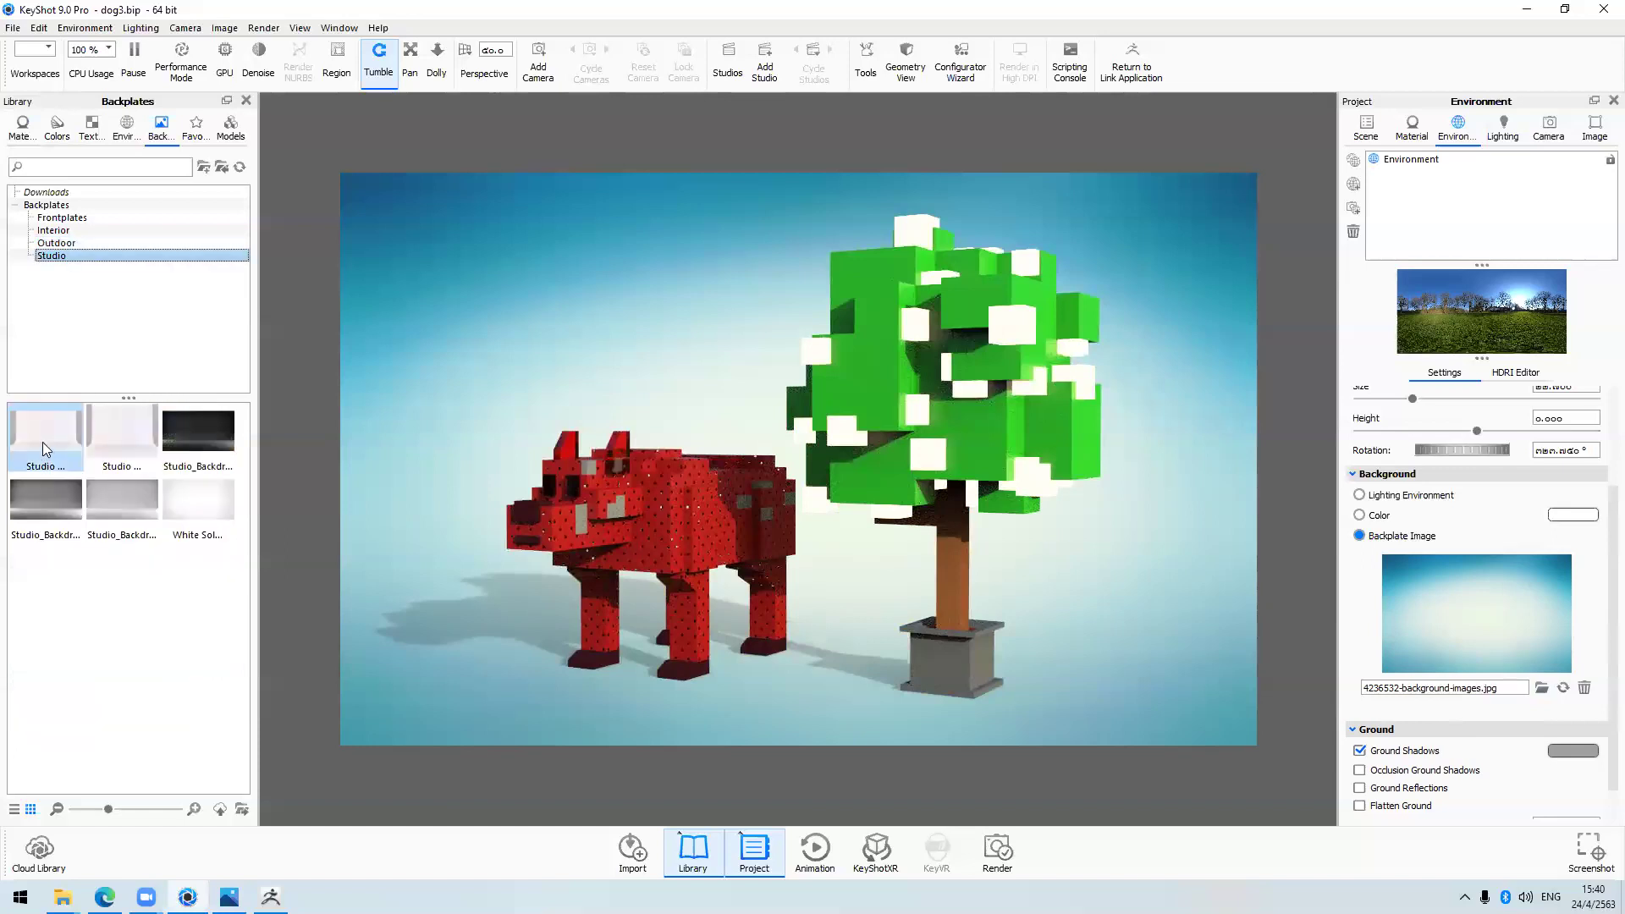
drag(199, 432, 549, 362)
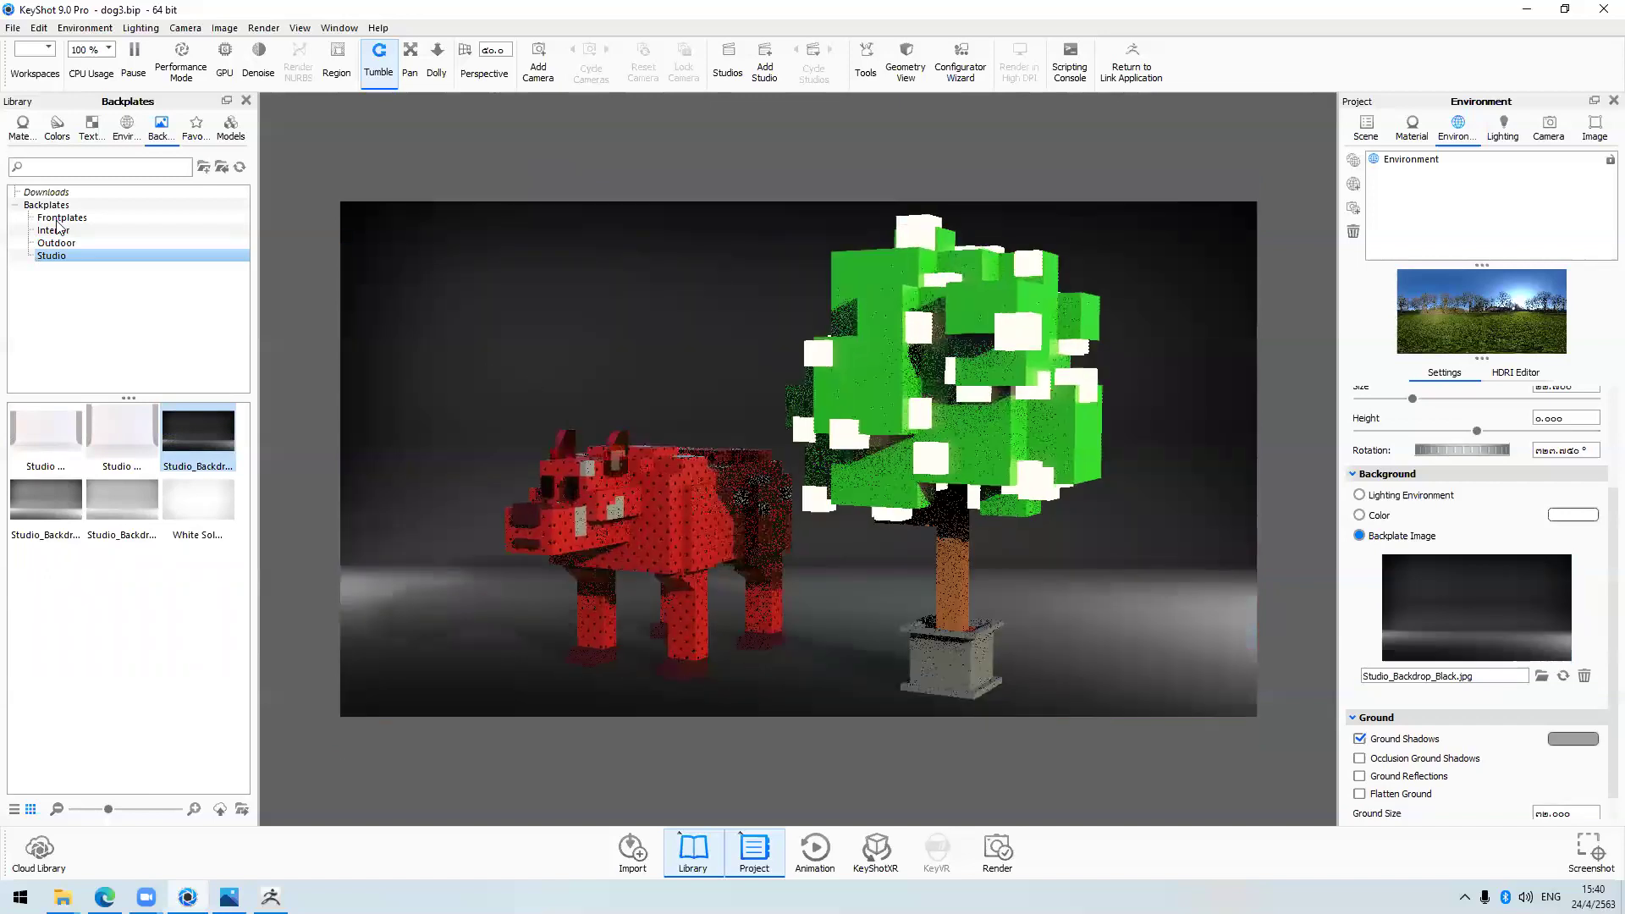
key(Left)
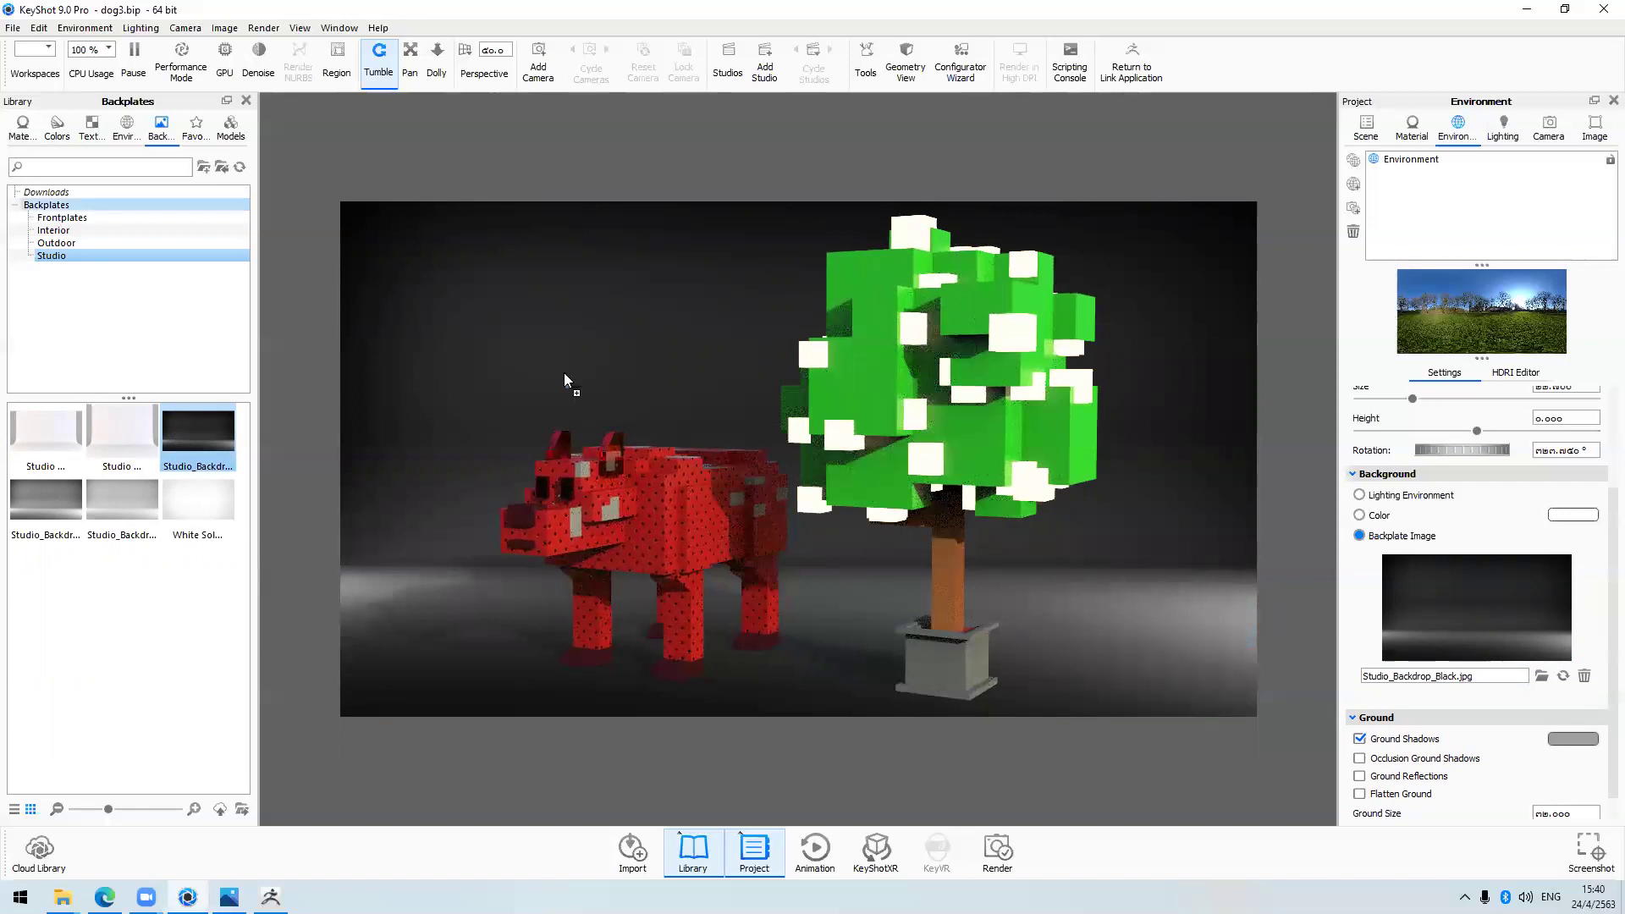
key(Down)
drag(91, 440, 551, 352)
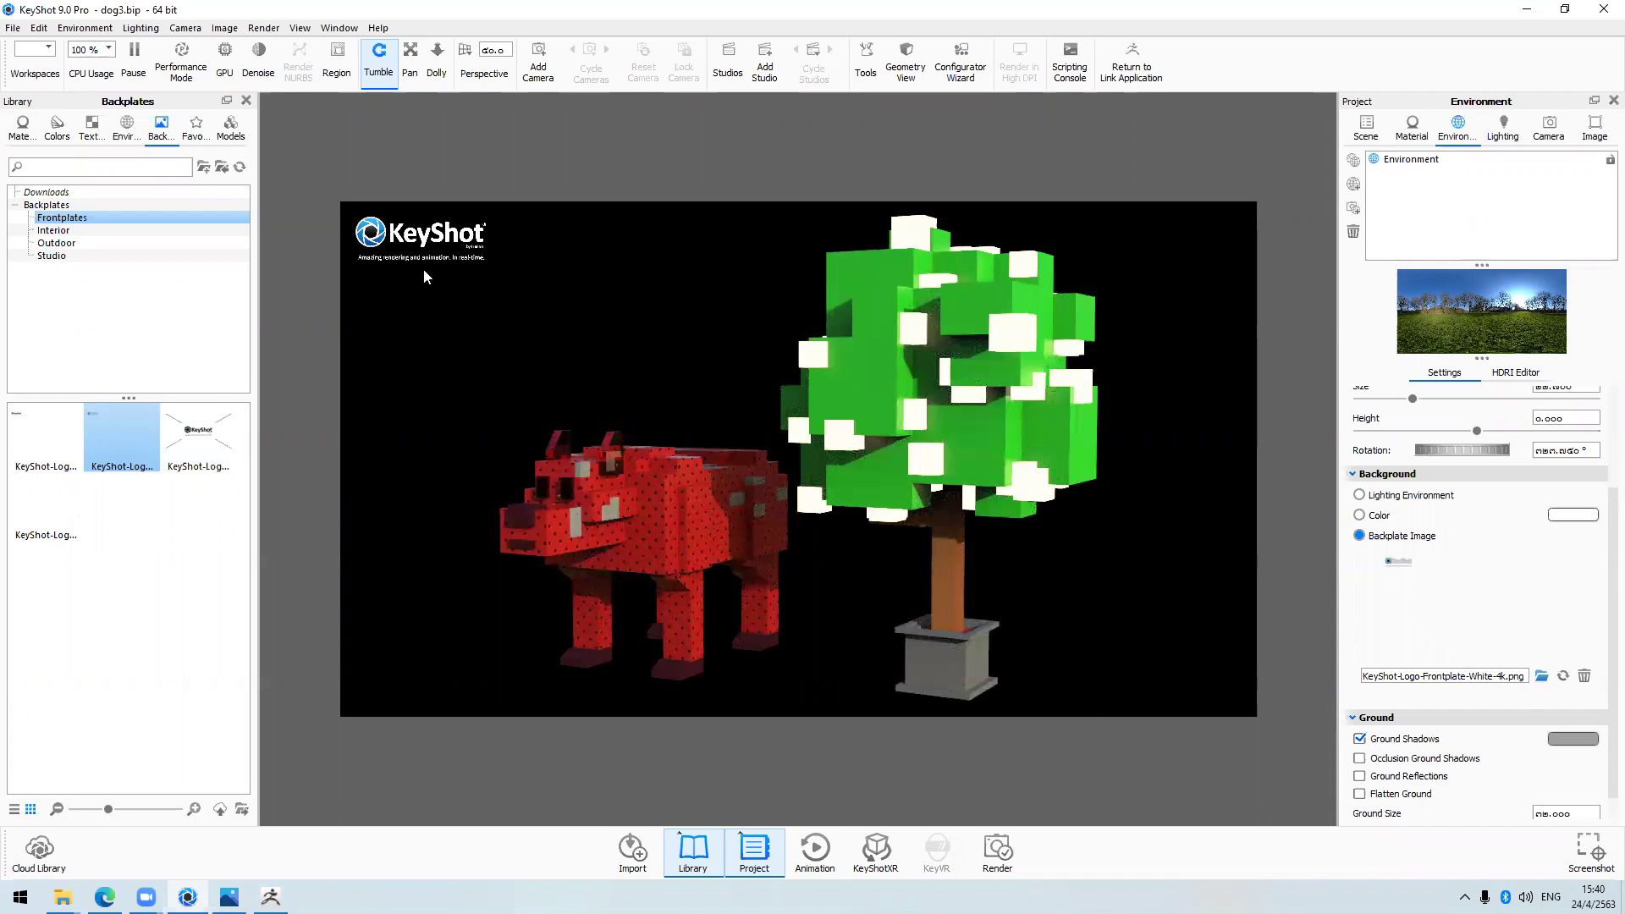
Load 4236532-background-images as the backplate again in place of the logo frontplate and slightly orbit the models
click(302, 293)
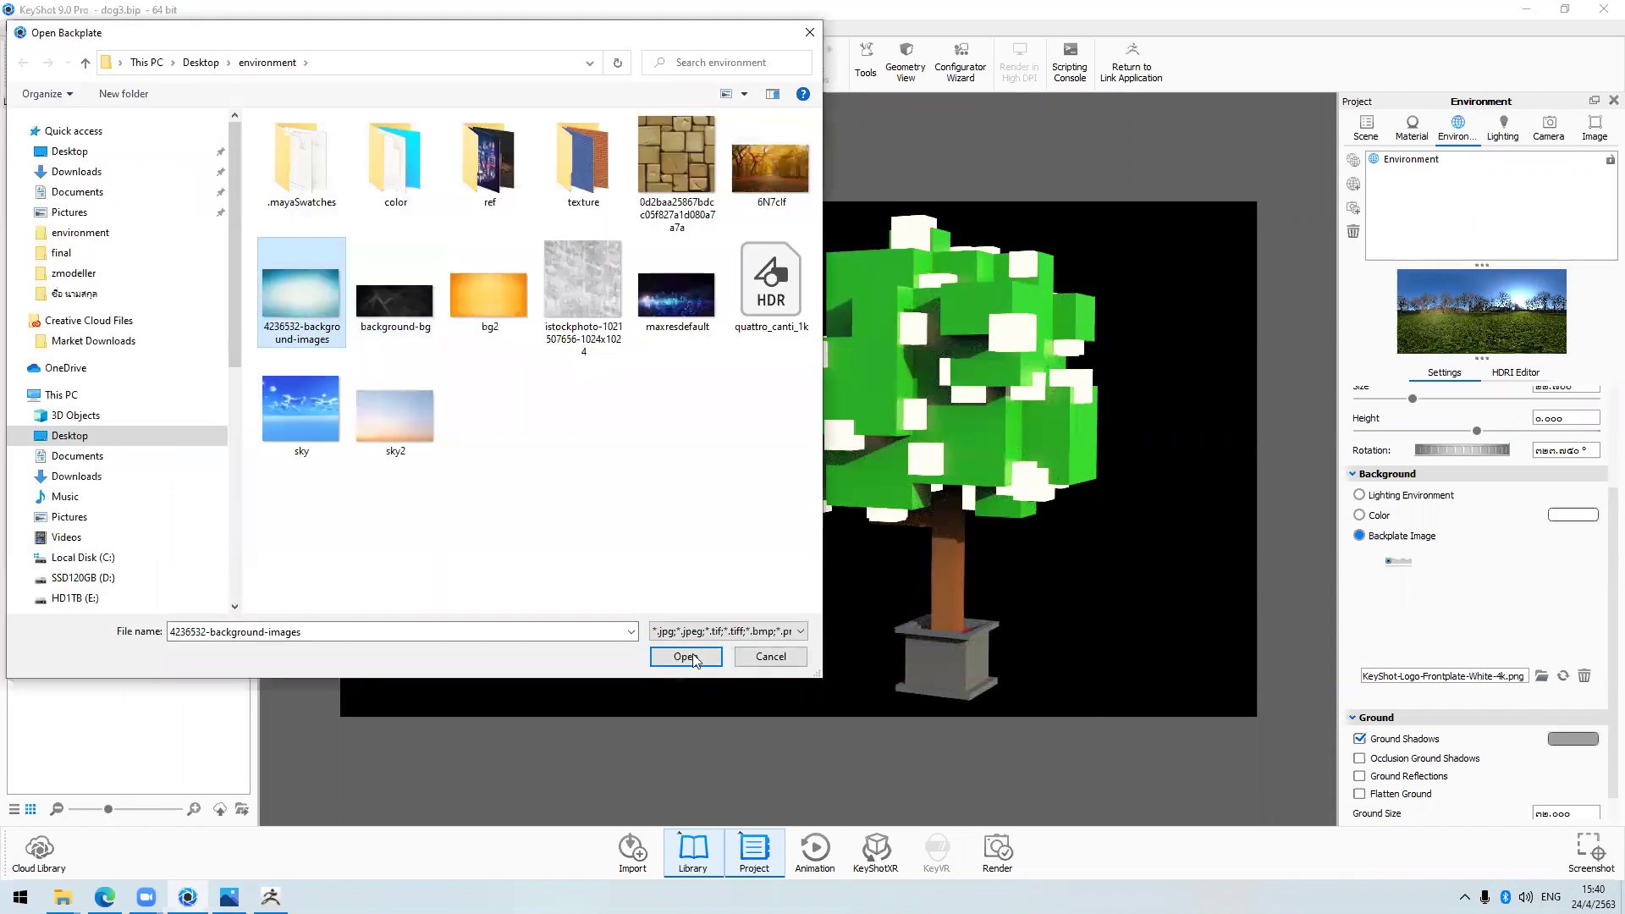
click(686, 657)
drag(1180, 527, 1160, 528)
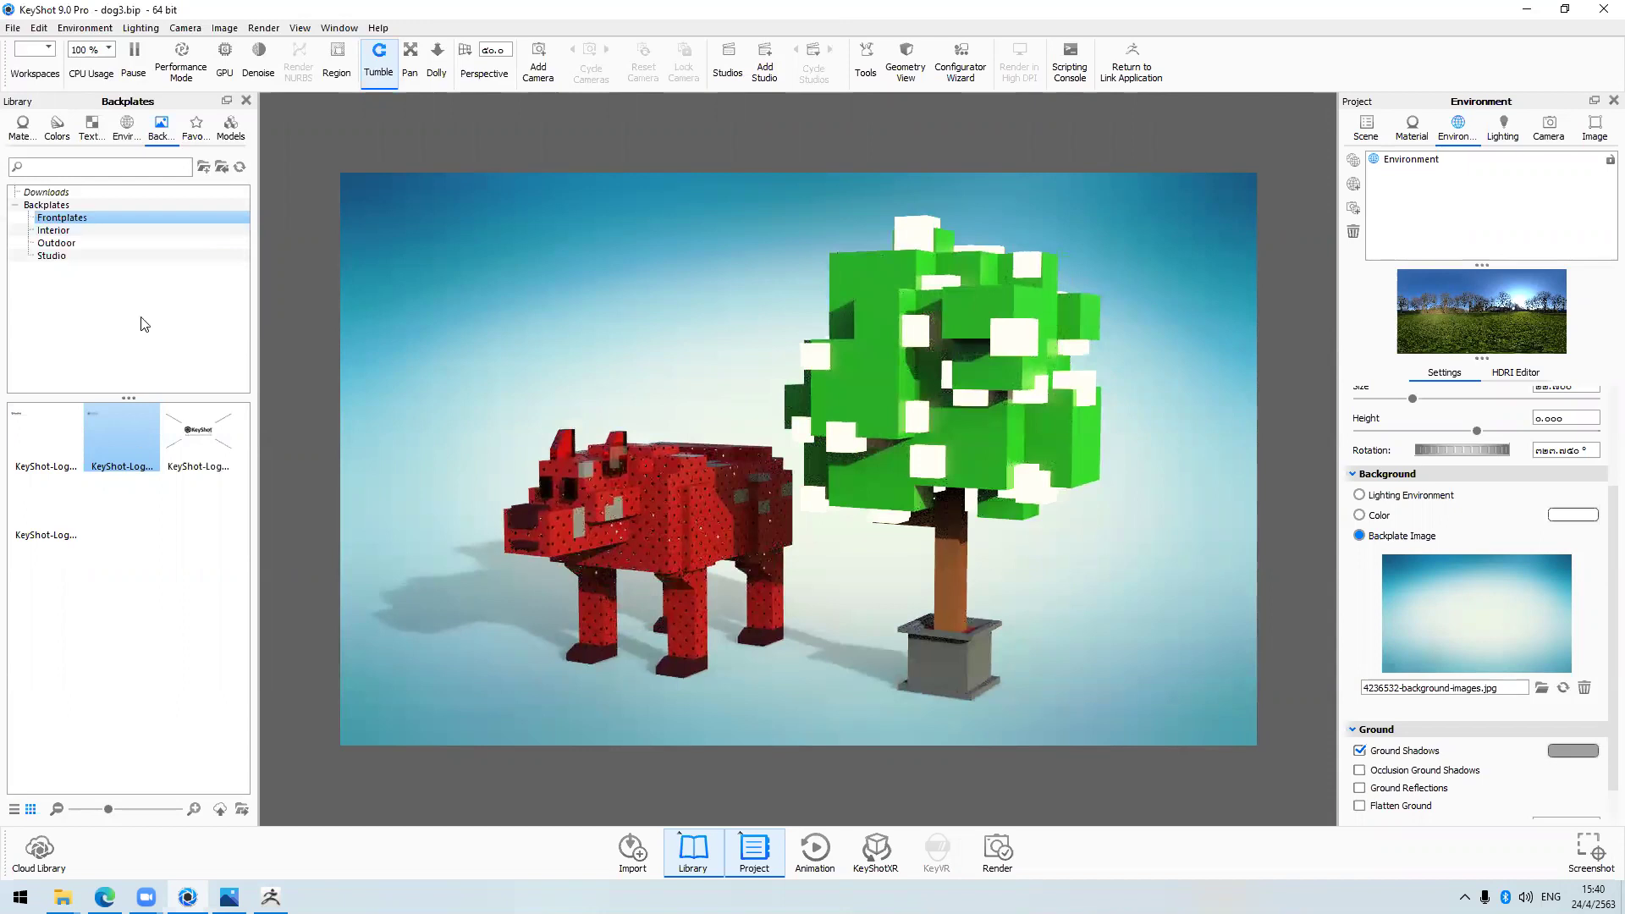
Examine the scene's model list by selecting the ZBrush model set and several of its parts, including the Drywall and Emissive Warm ones
click(1366, 127)
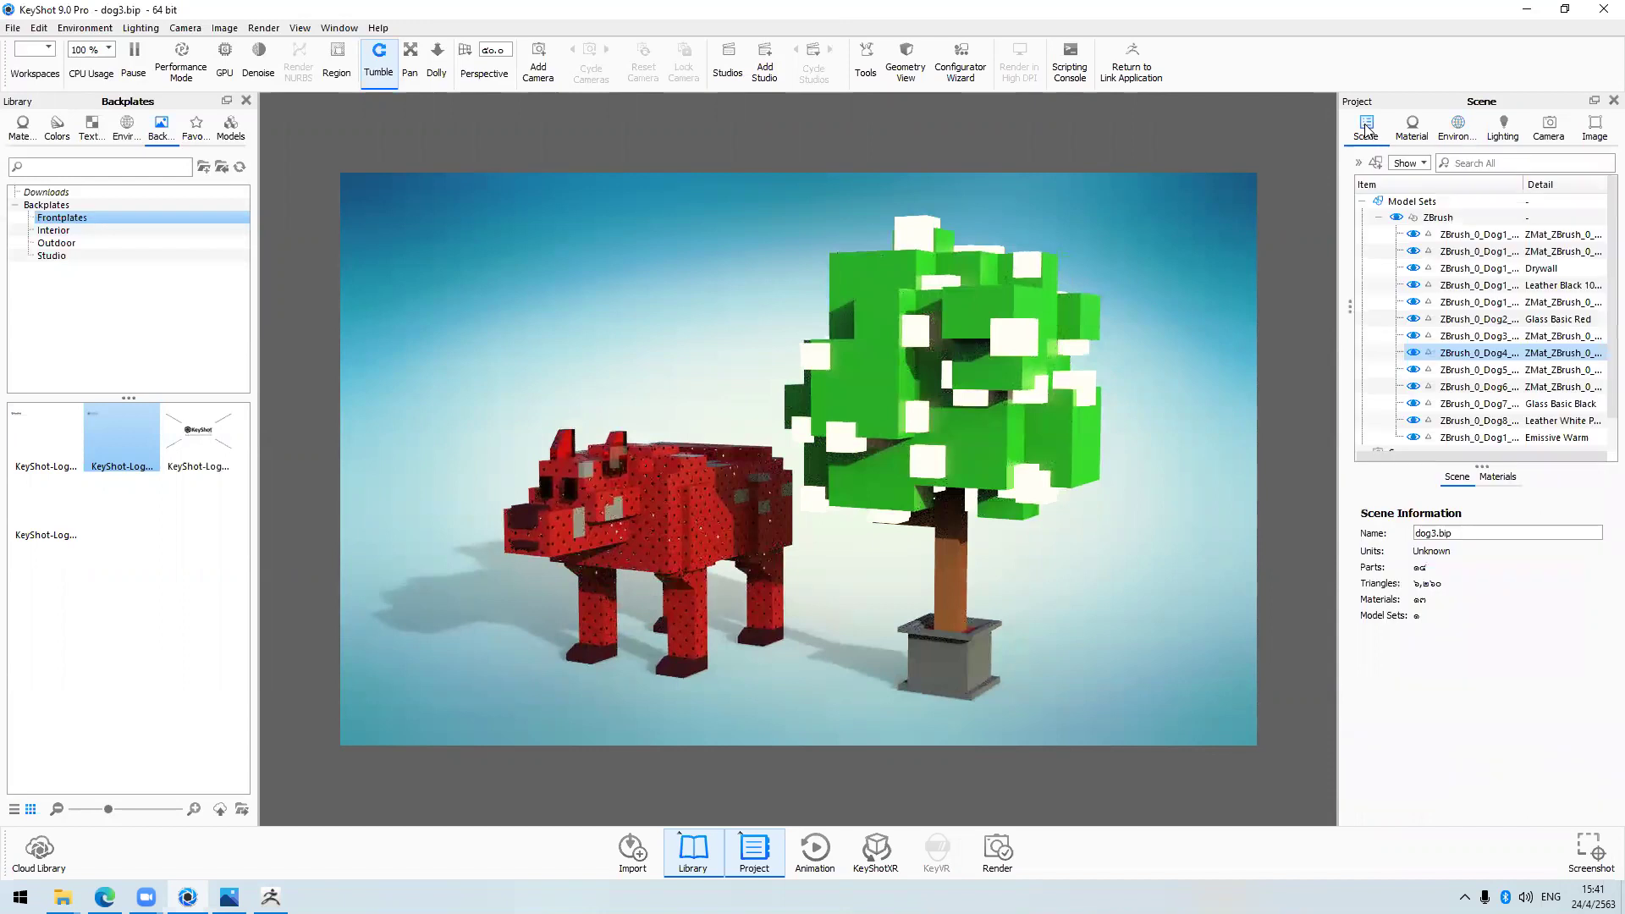
click(1473, 268)
click(1458, 370)
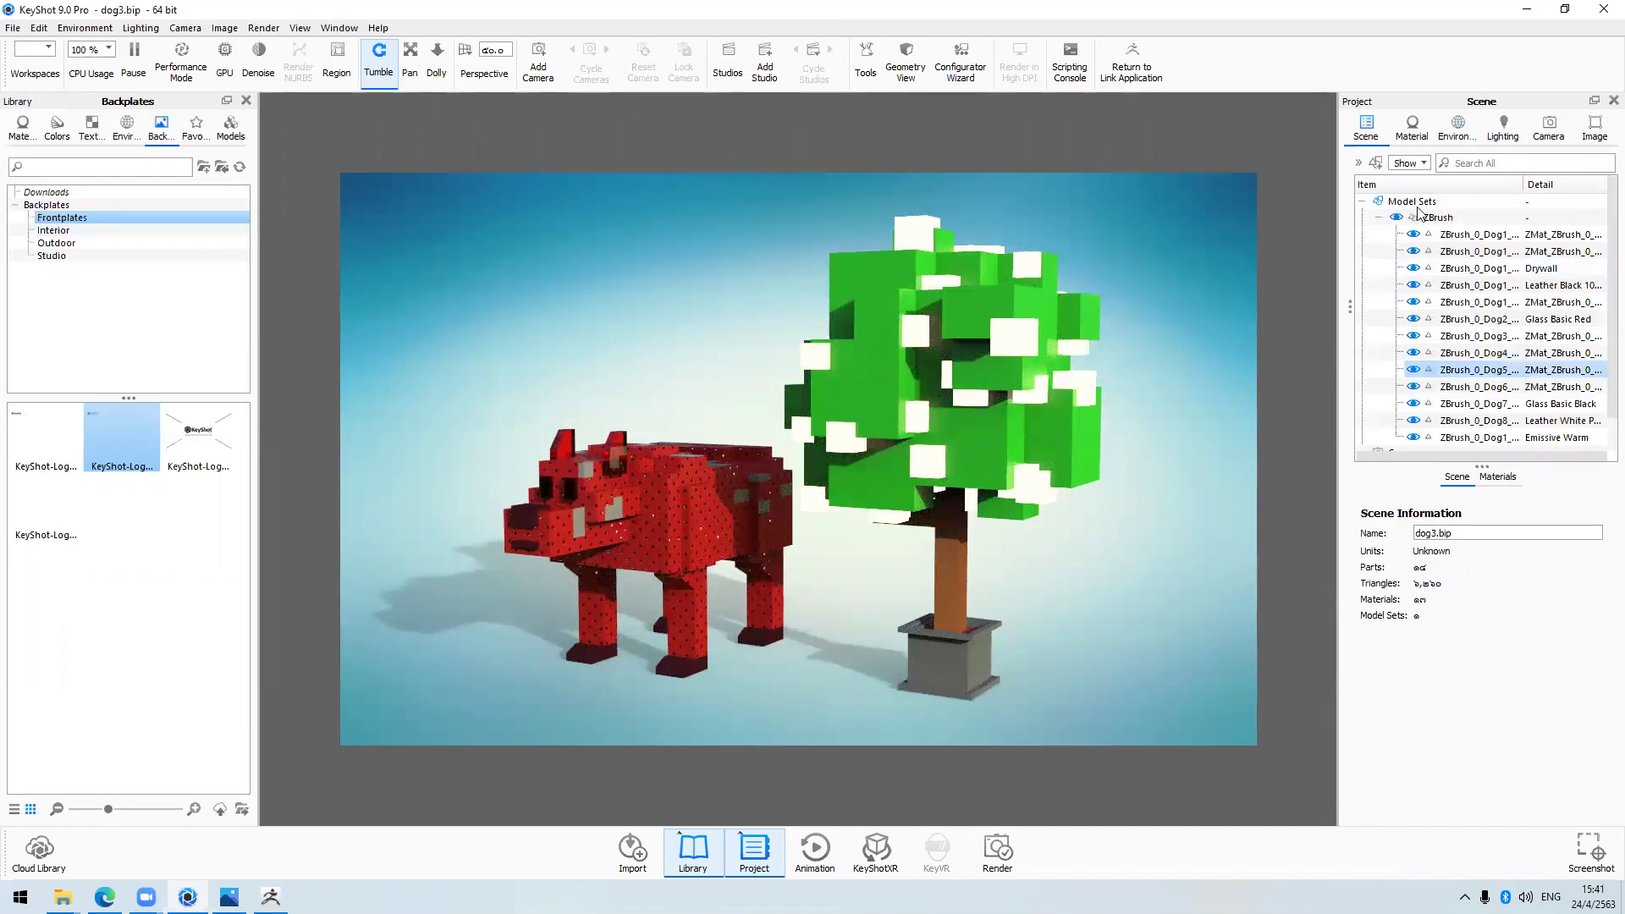
click(1436, 219)
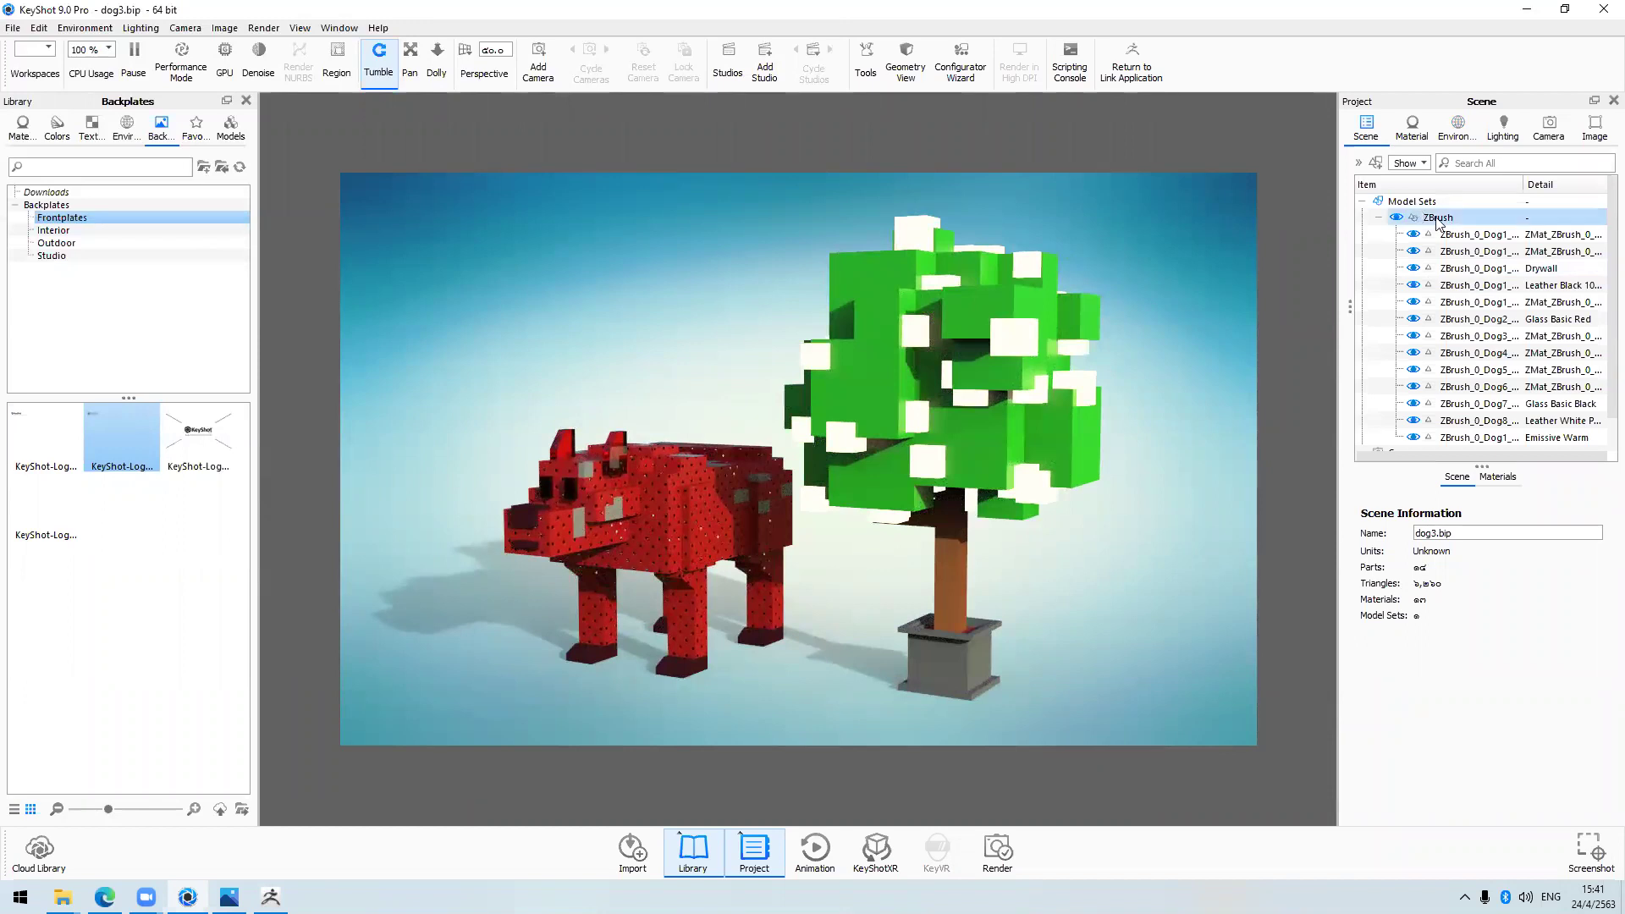
click(1460, 370)
click(1478, 440)
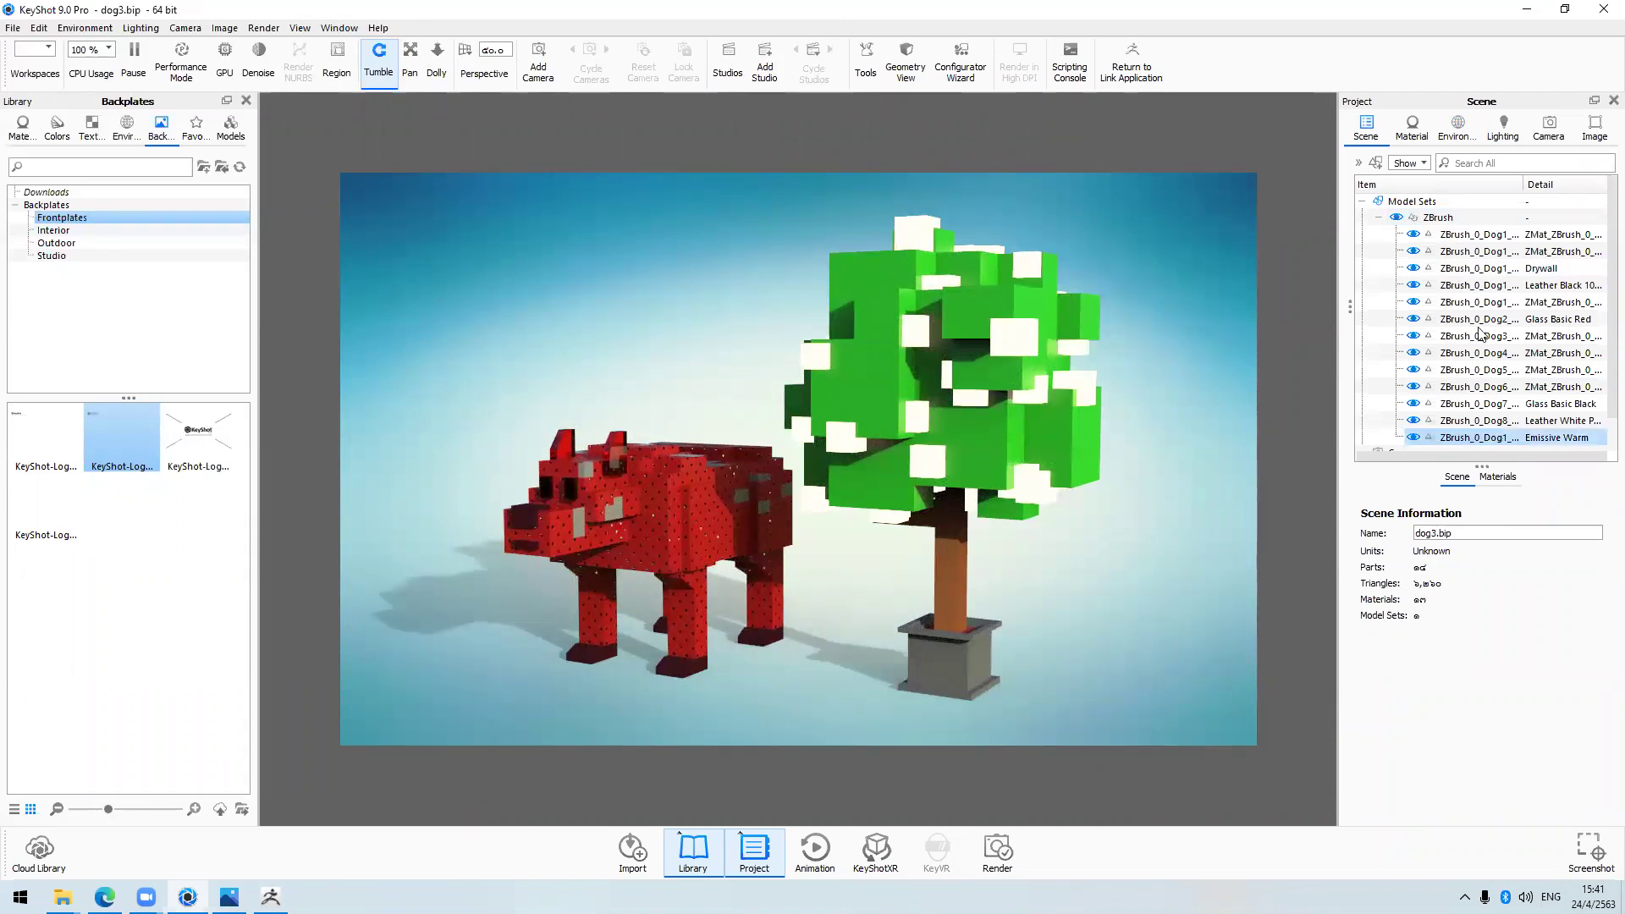
Examine individual dog parts by selecting Dog4, Dog5, a Dog1 part and the Leather White Perforated body in turn
click(1142, 415)
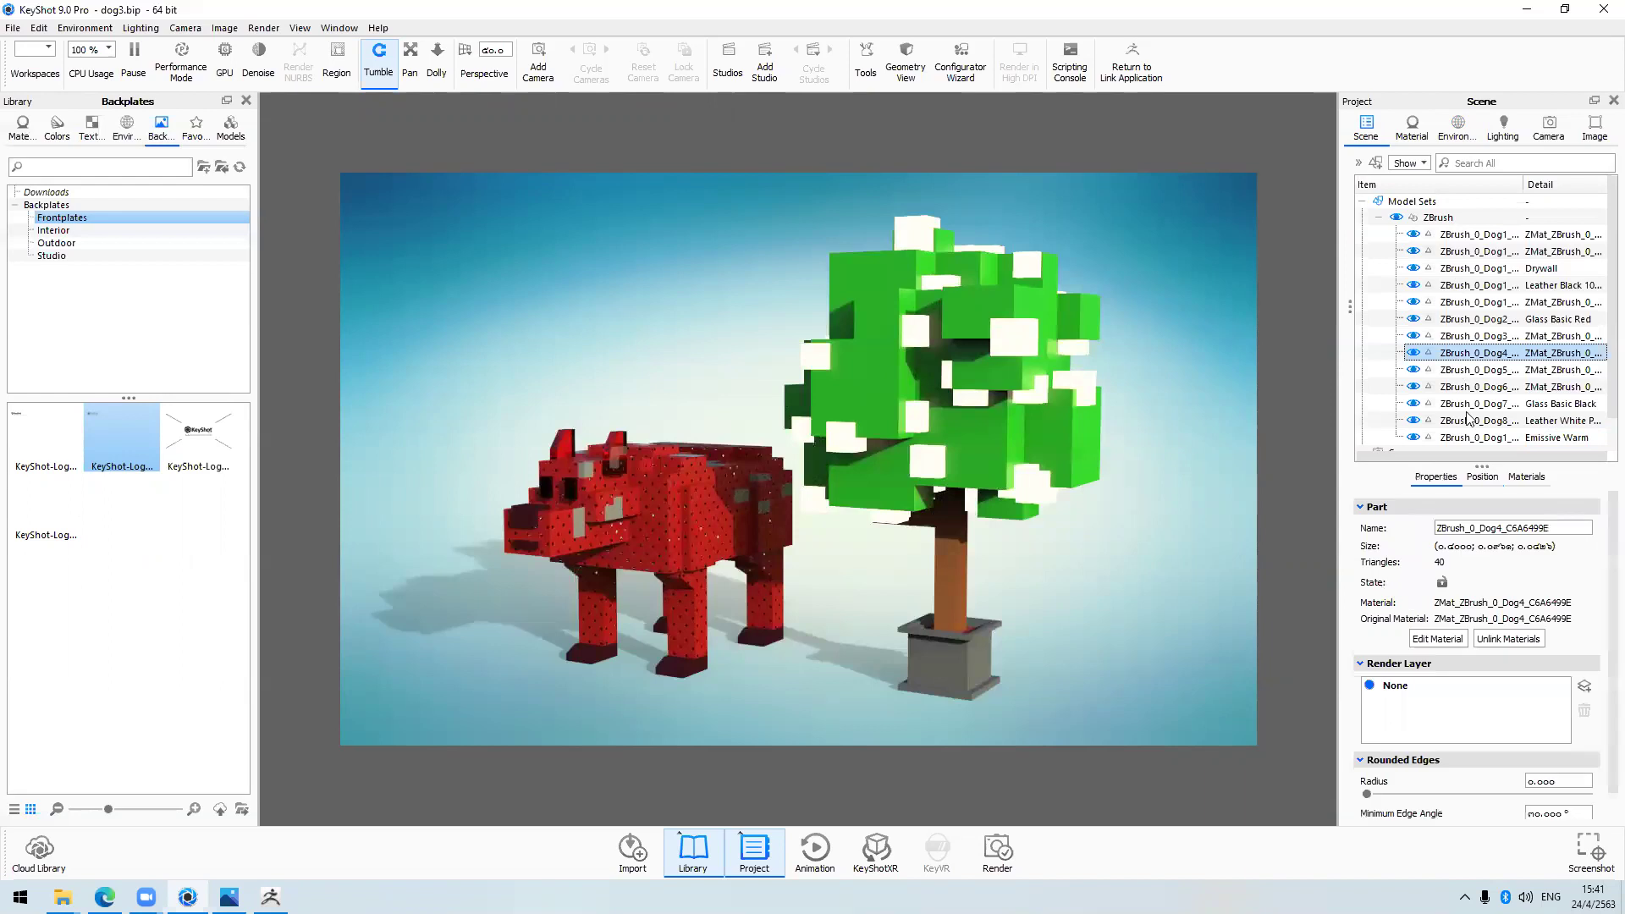
ctrl+click(1483, 370)
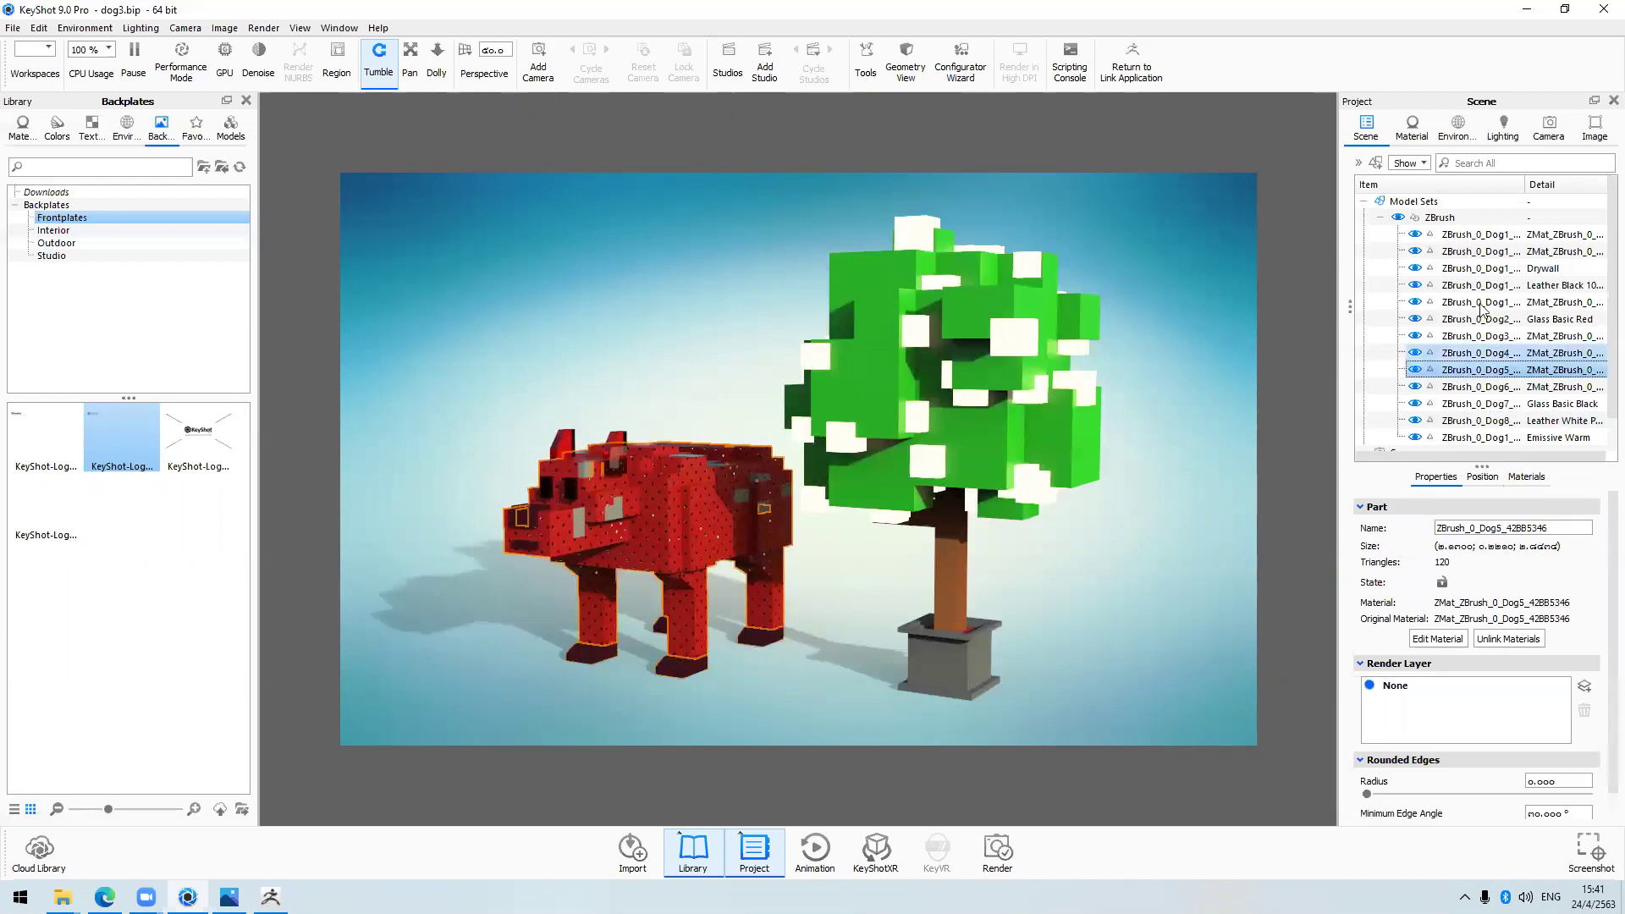
ctrl+click(1484, 368)
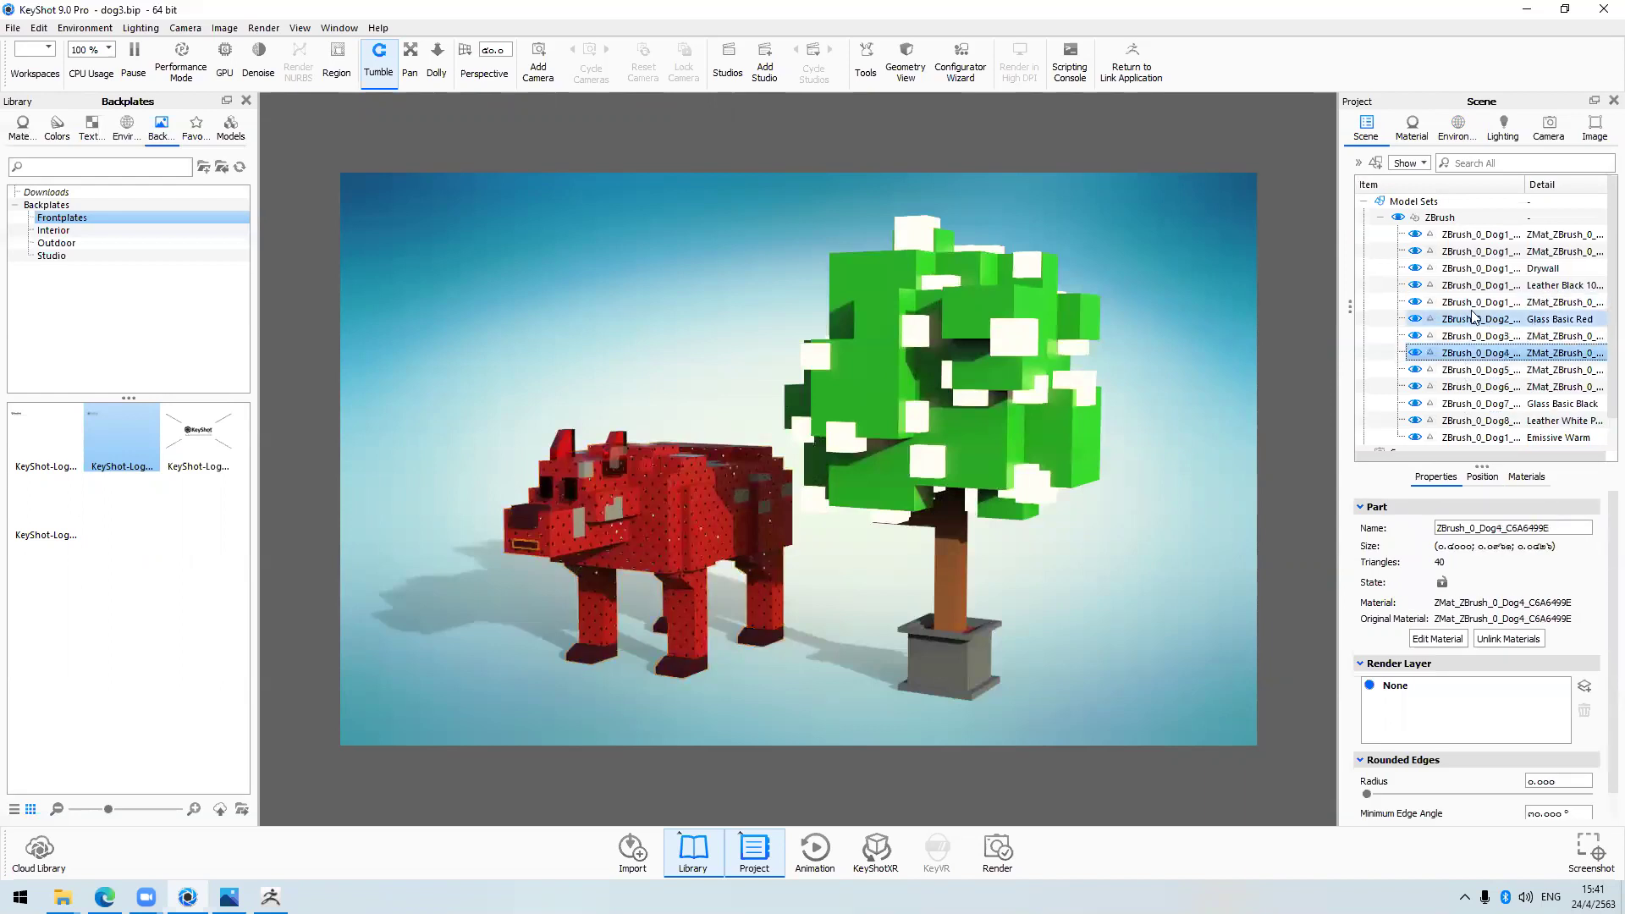
click(1464, 355)
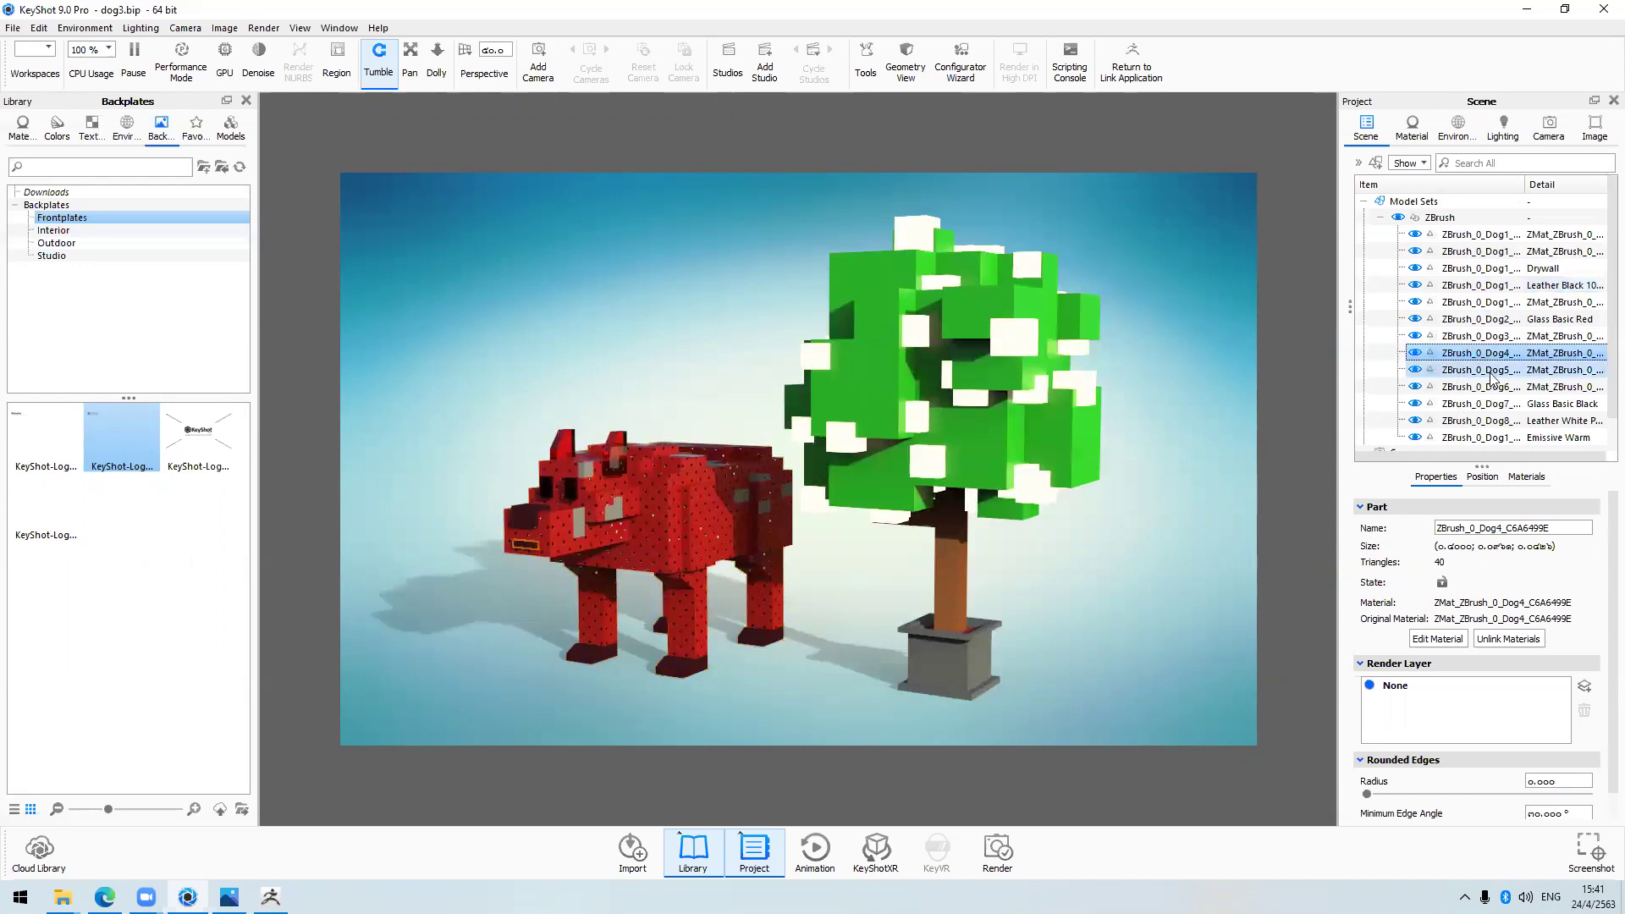
click(1498, 302)
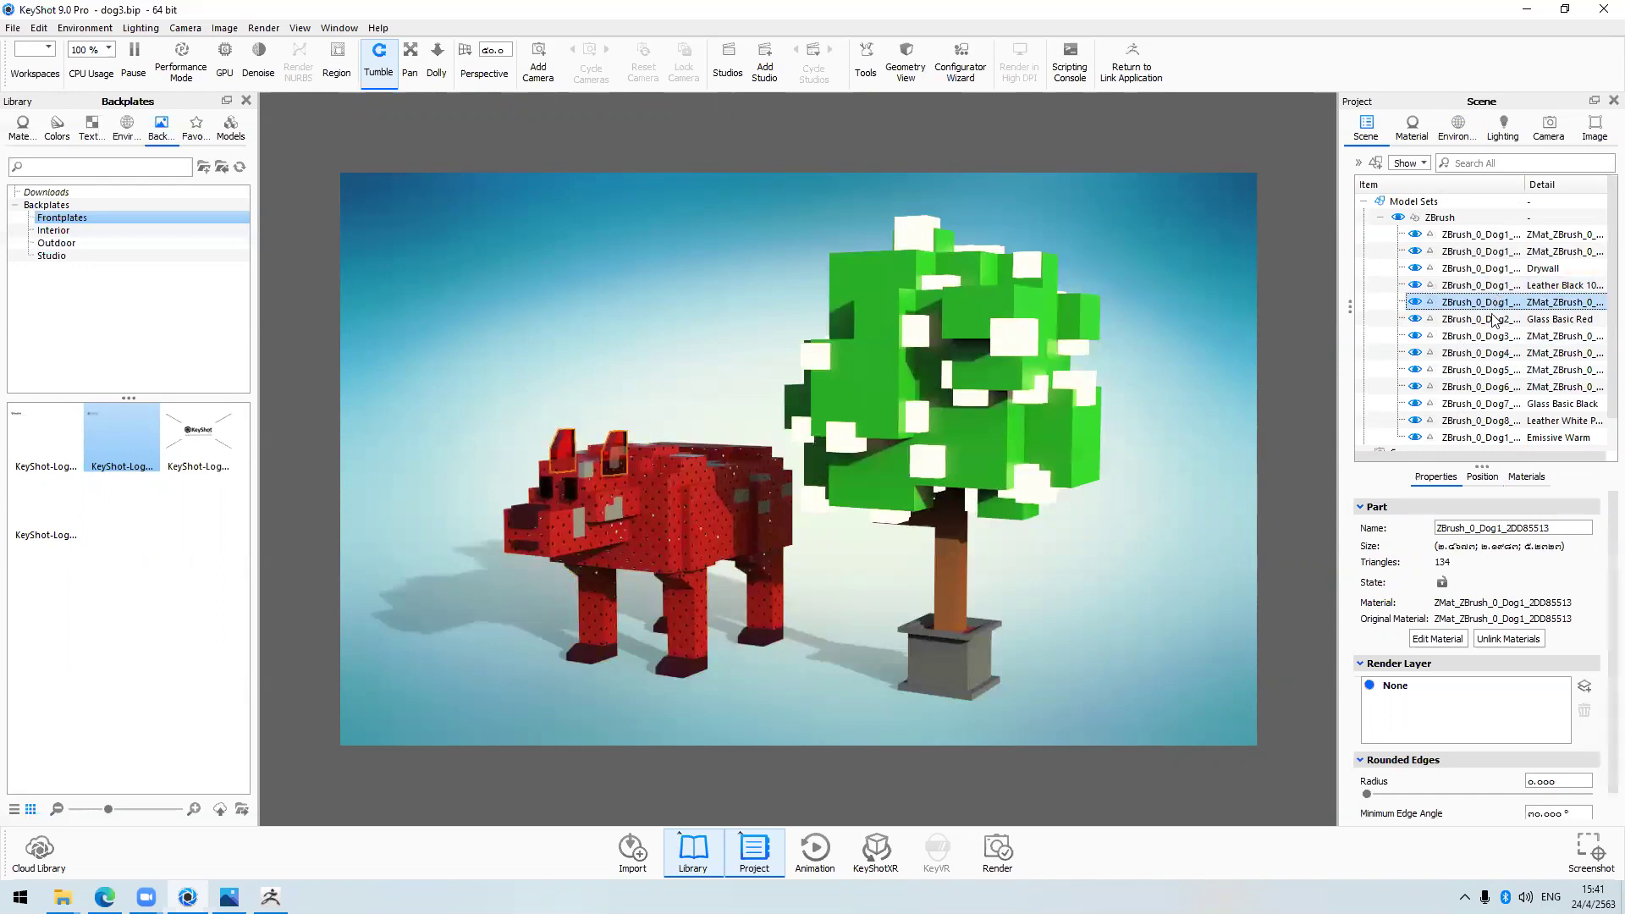
click(898, 582)
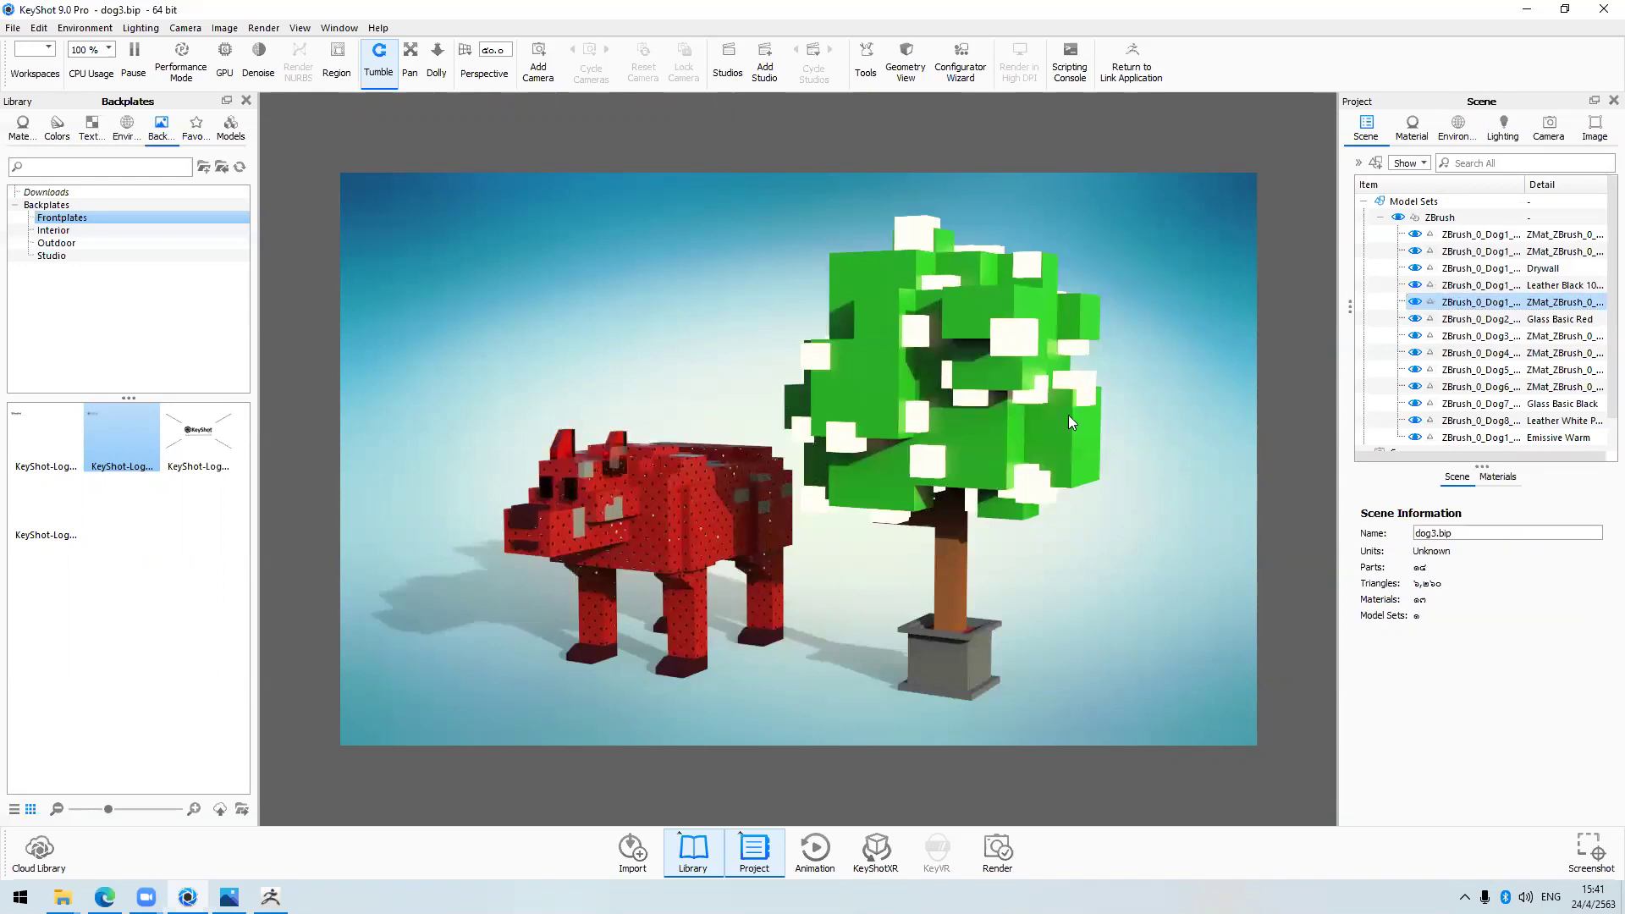
click(686, 534)
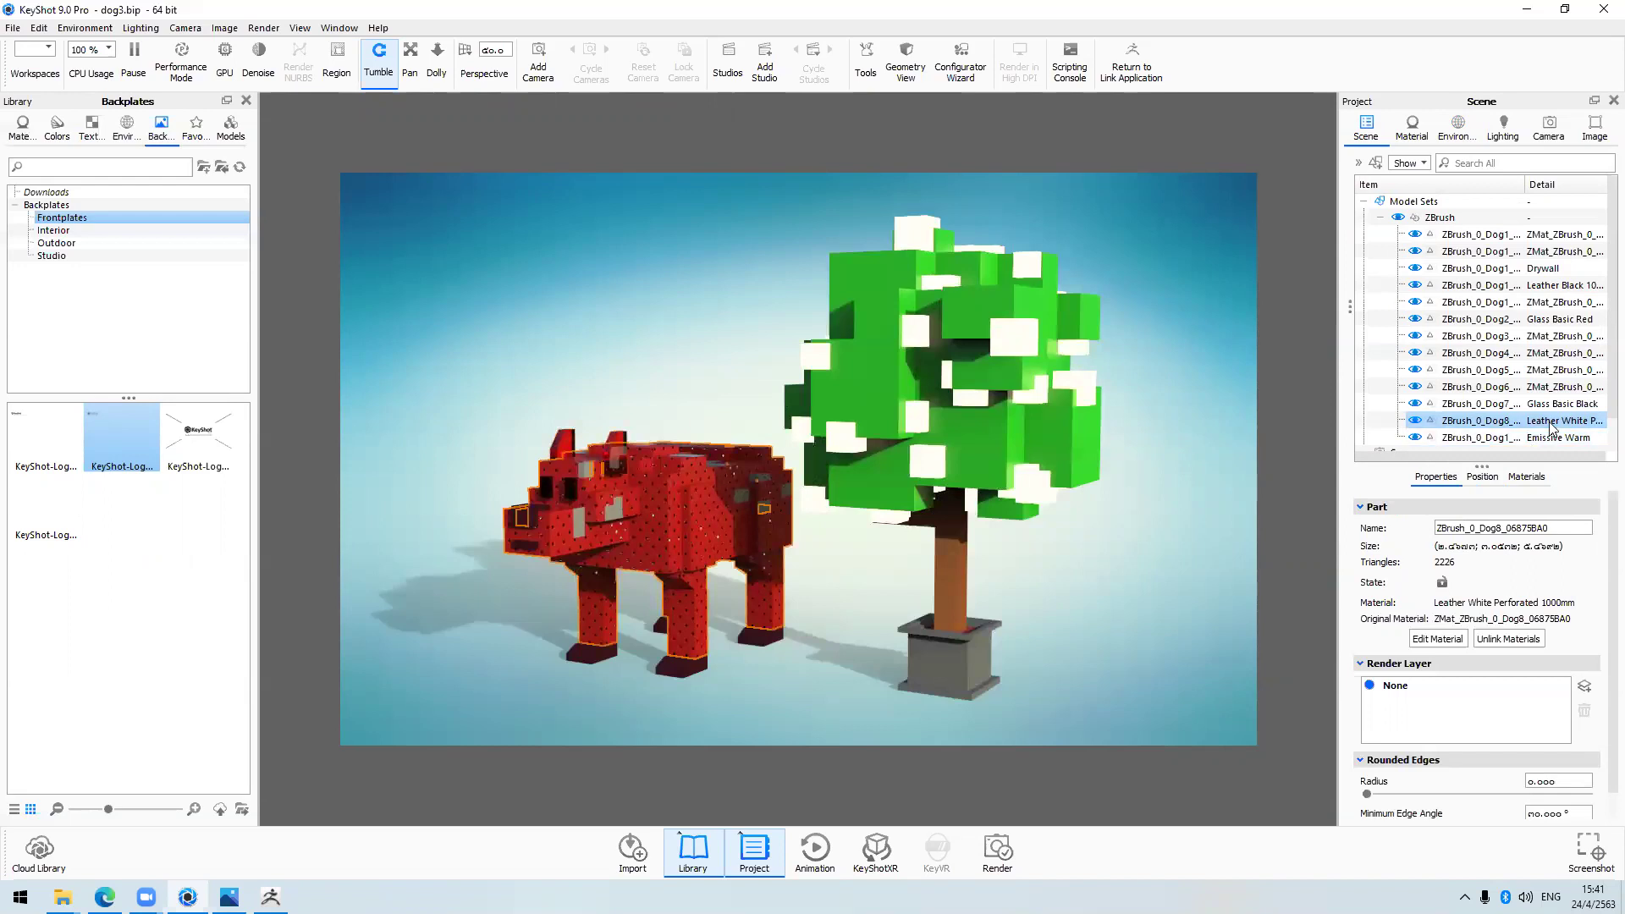
mouse_move(1553, 429)
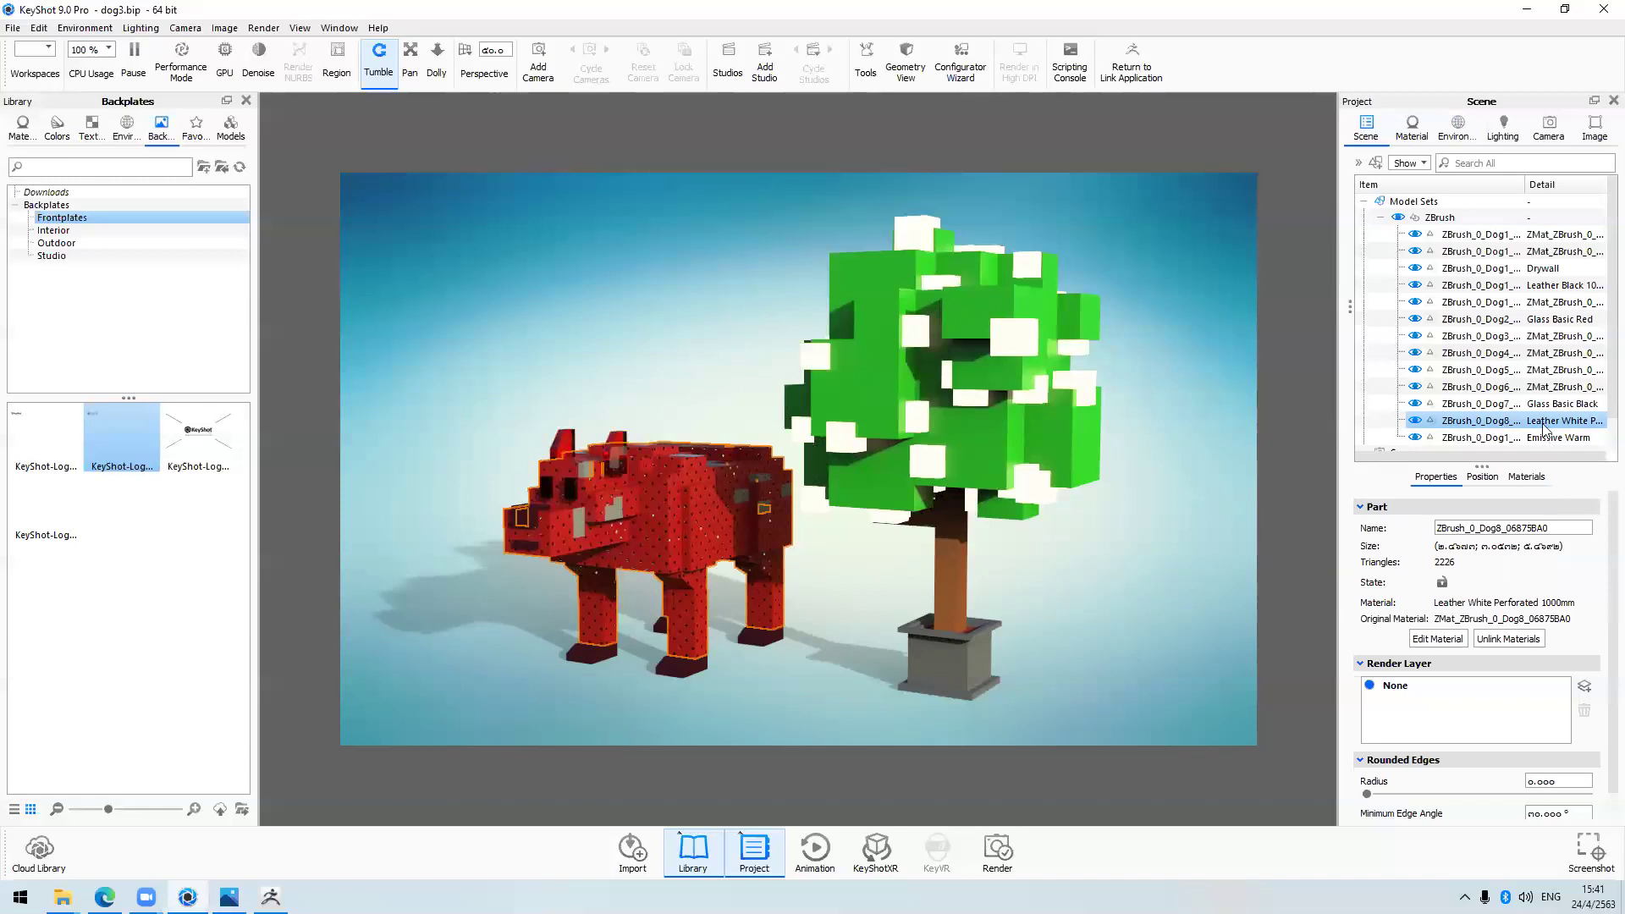
View the material properties of the Leather White Perforated 1000mm body and the list of all materials in the scene
click(1415, 125)
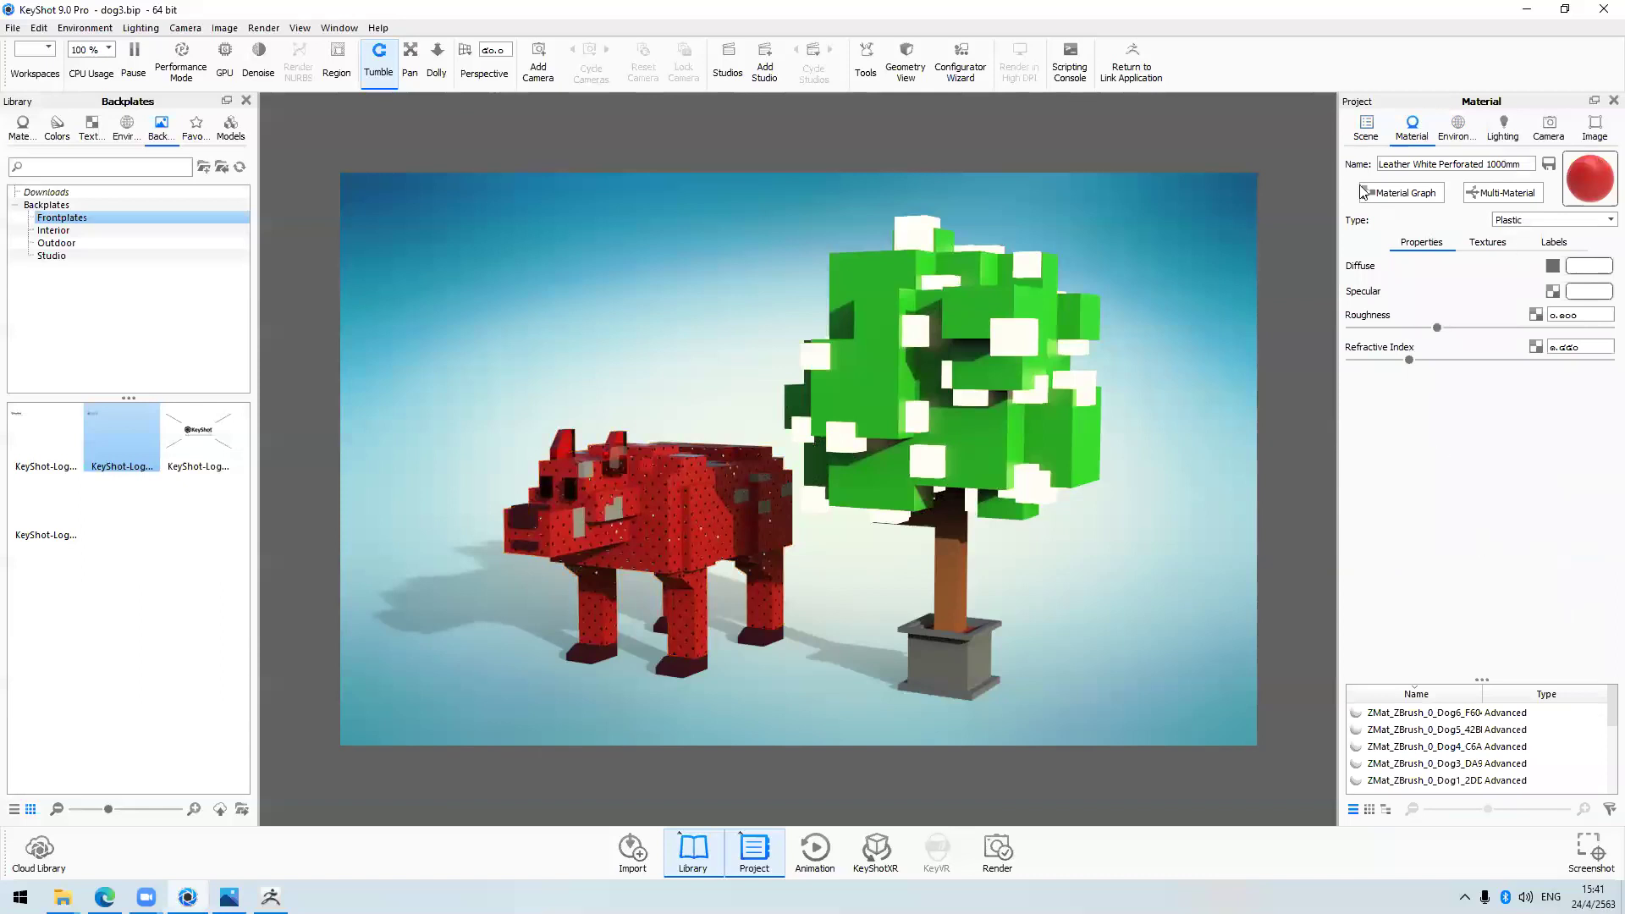
click(1363, 138)
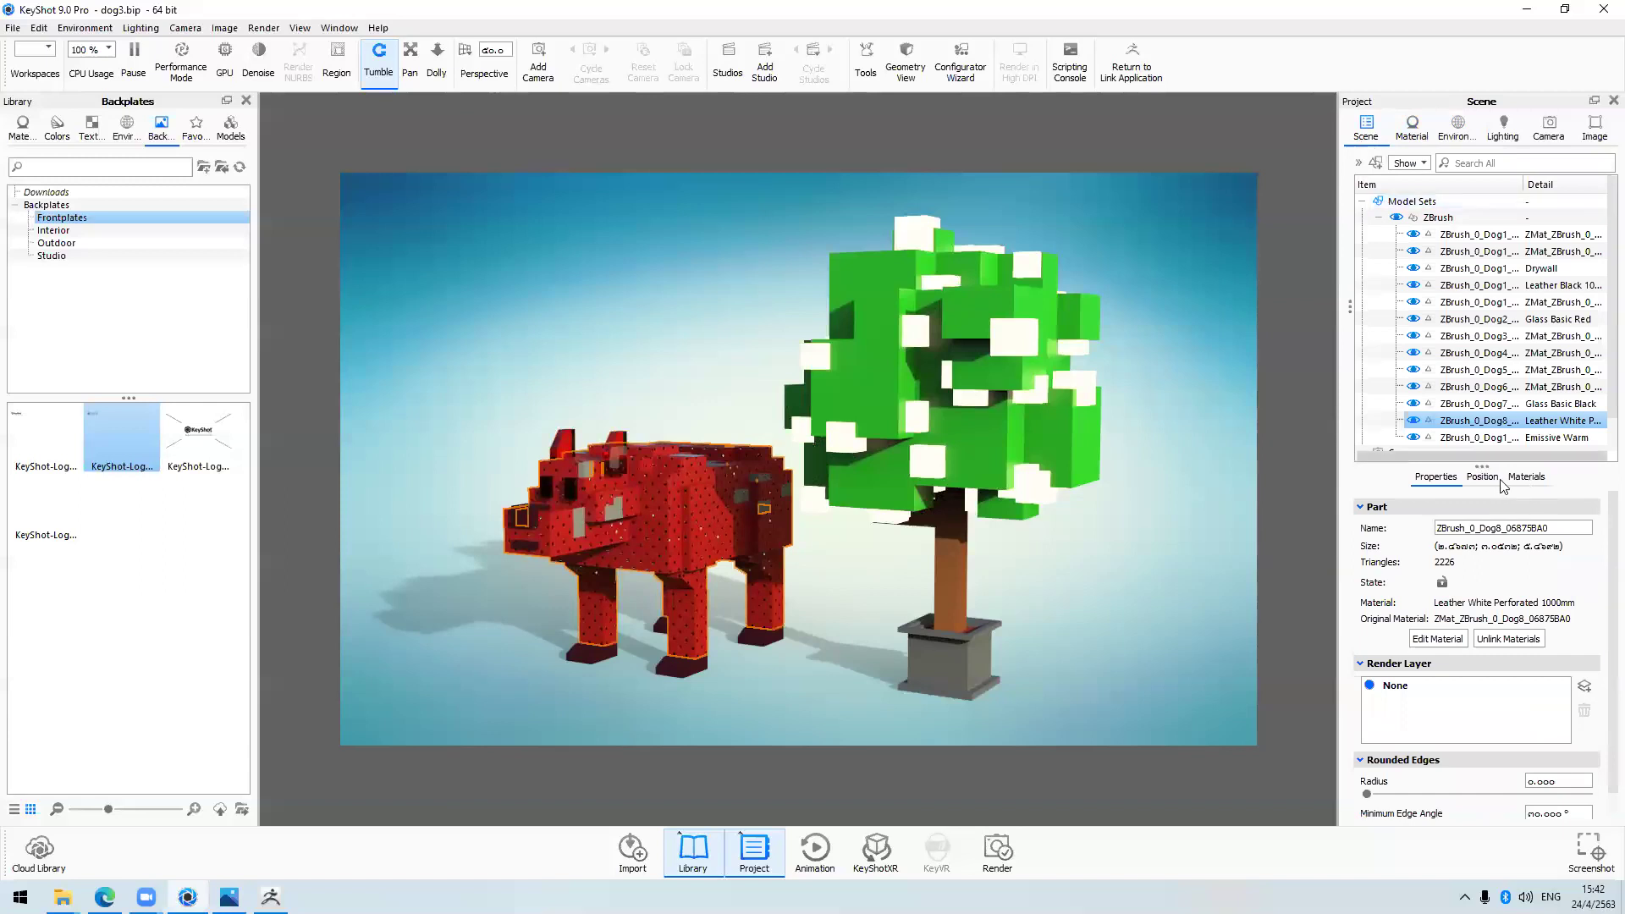
click(1526, 477)
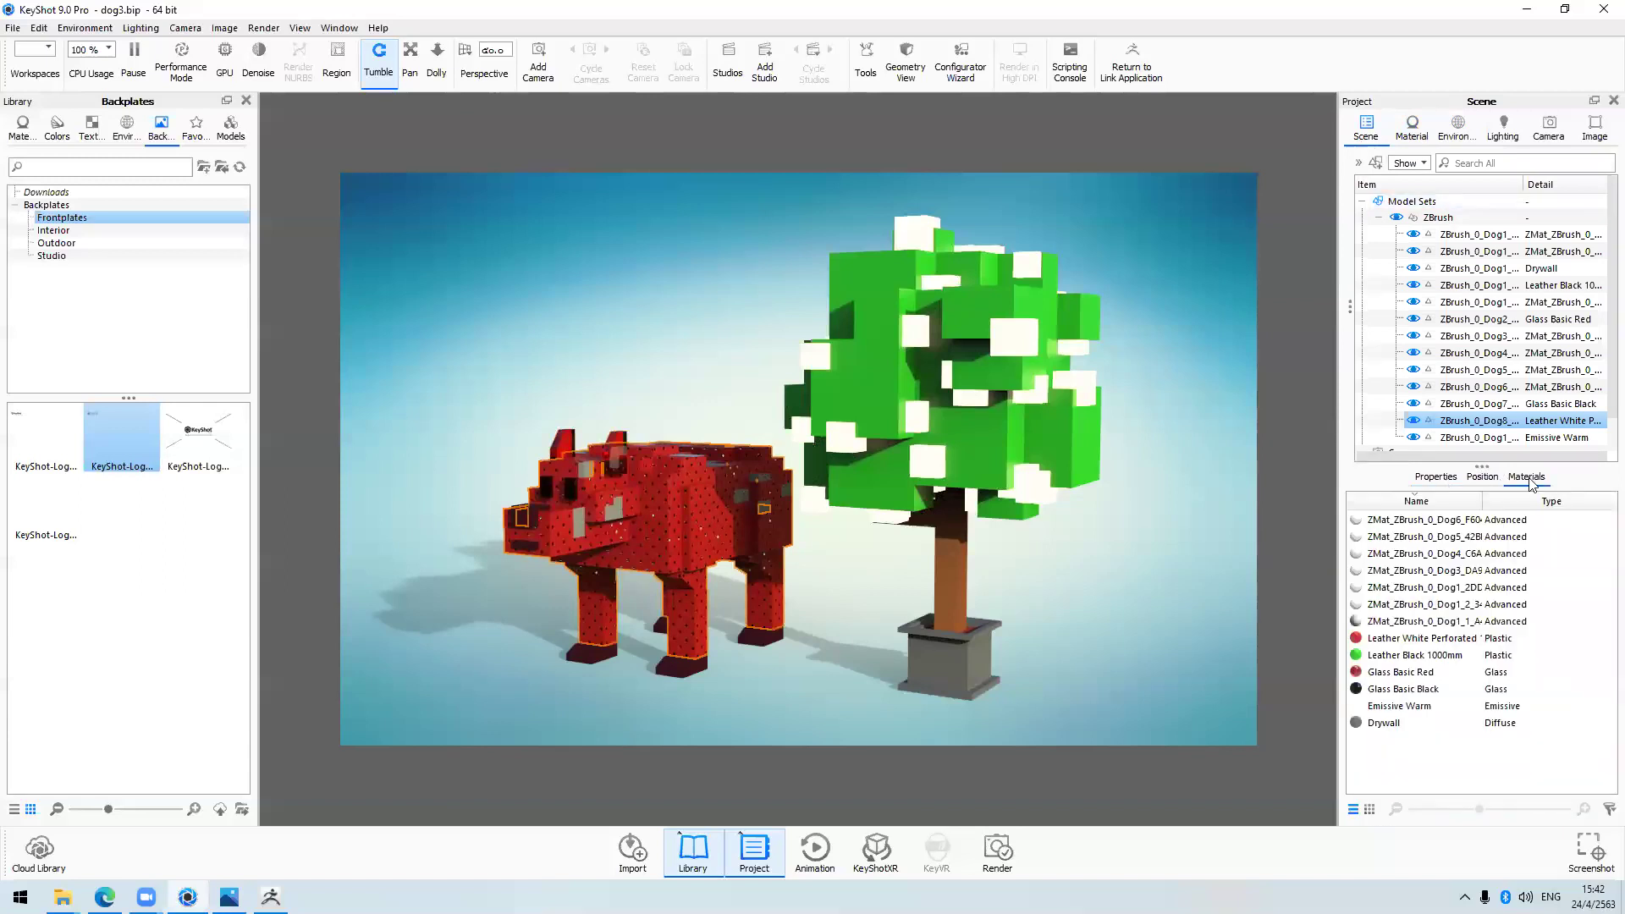
click(1395, 645)
double_click(1395, 645)
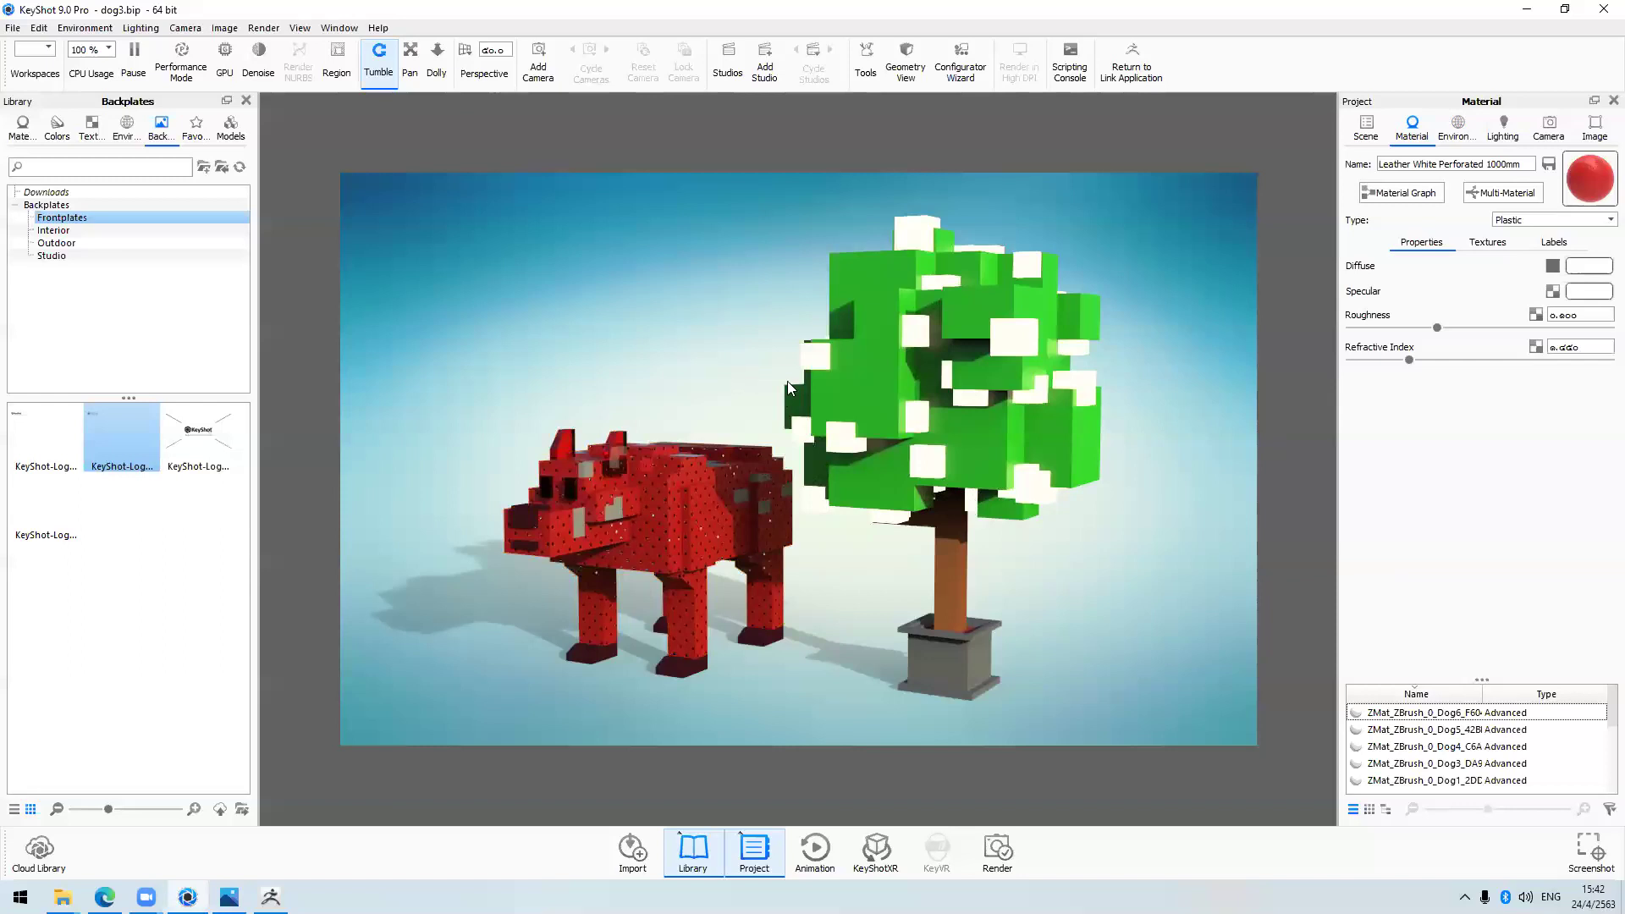
Try lower brightness levels for the Aversis_Village-lawn_3k environment and bring it back to about its original level
click(1450, 137)
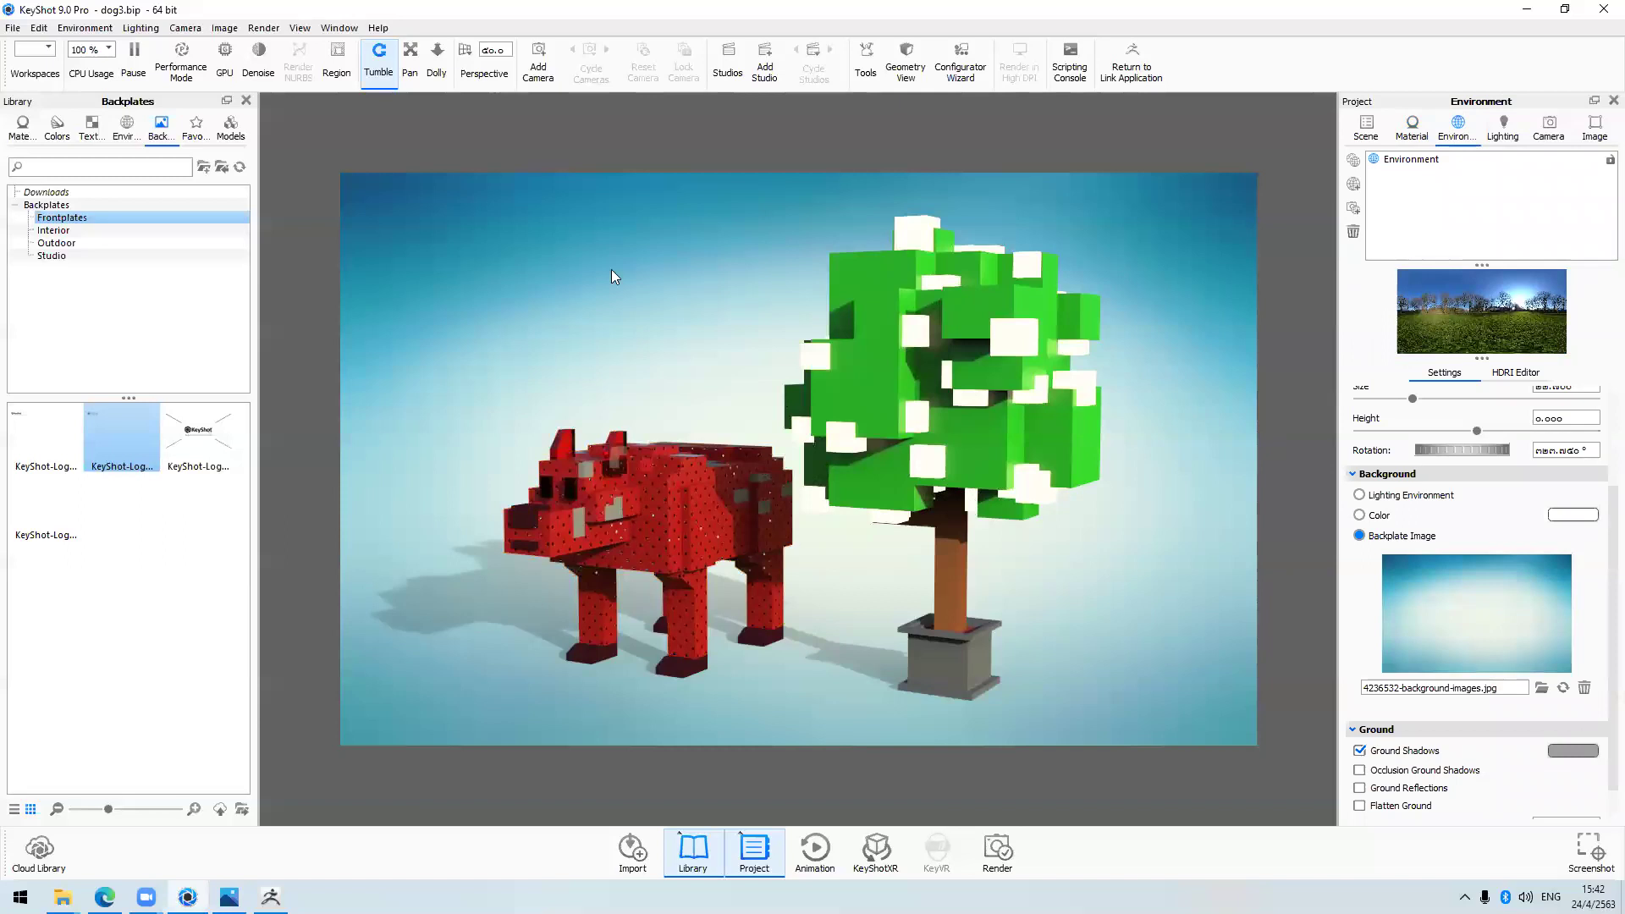
click(120, 131)
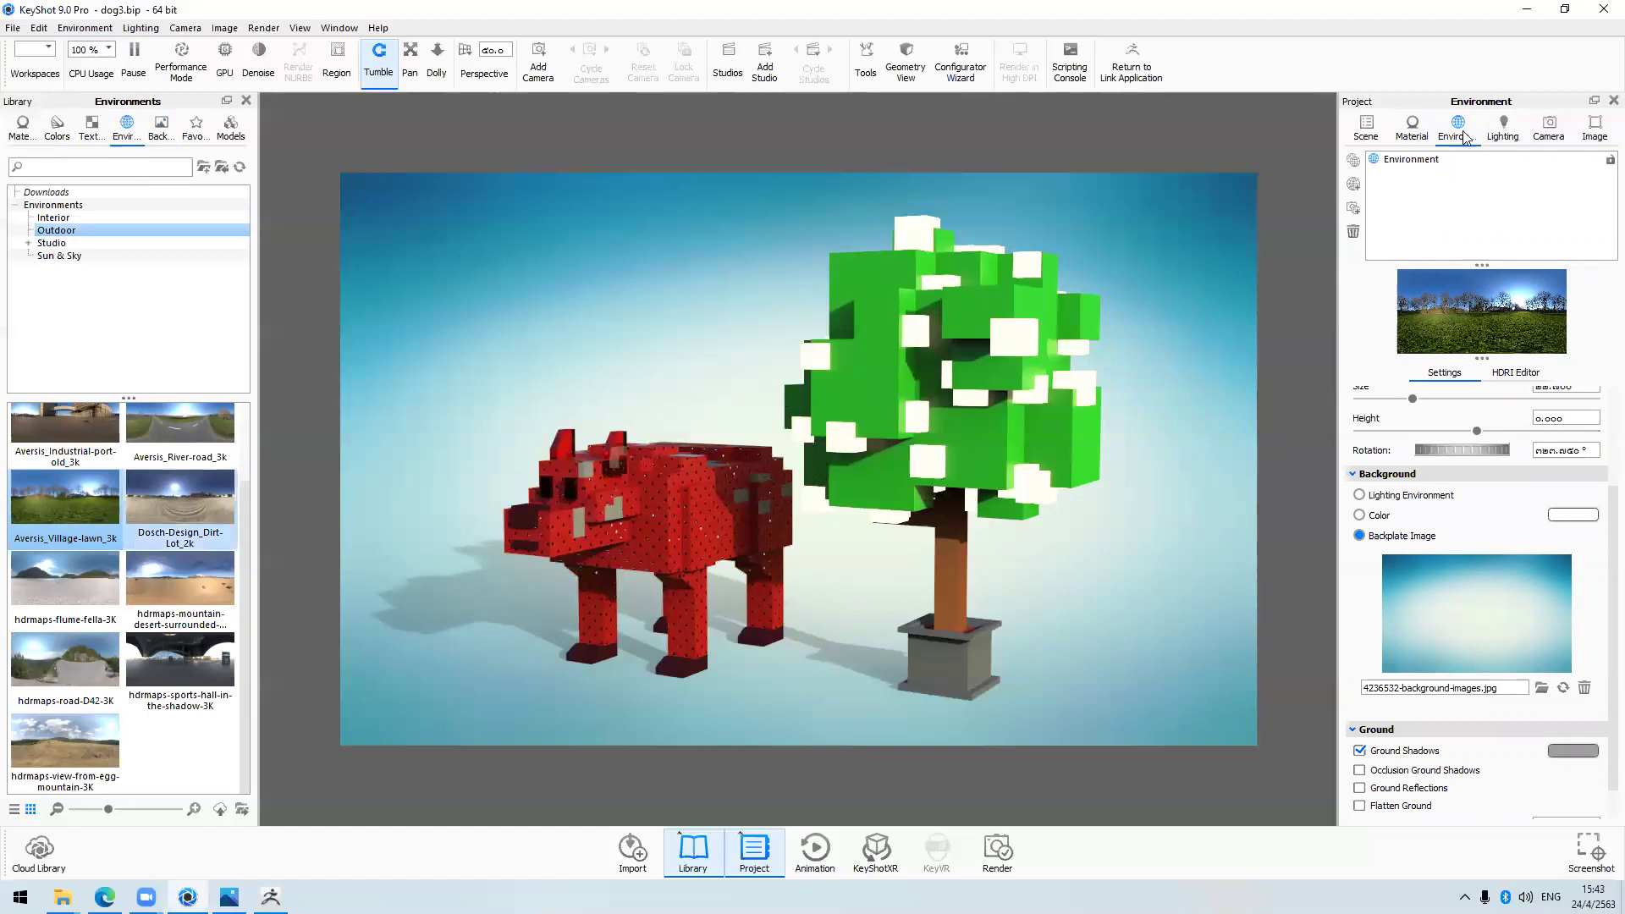
click(1479, 159)
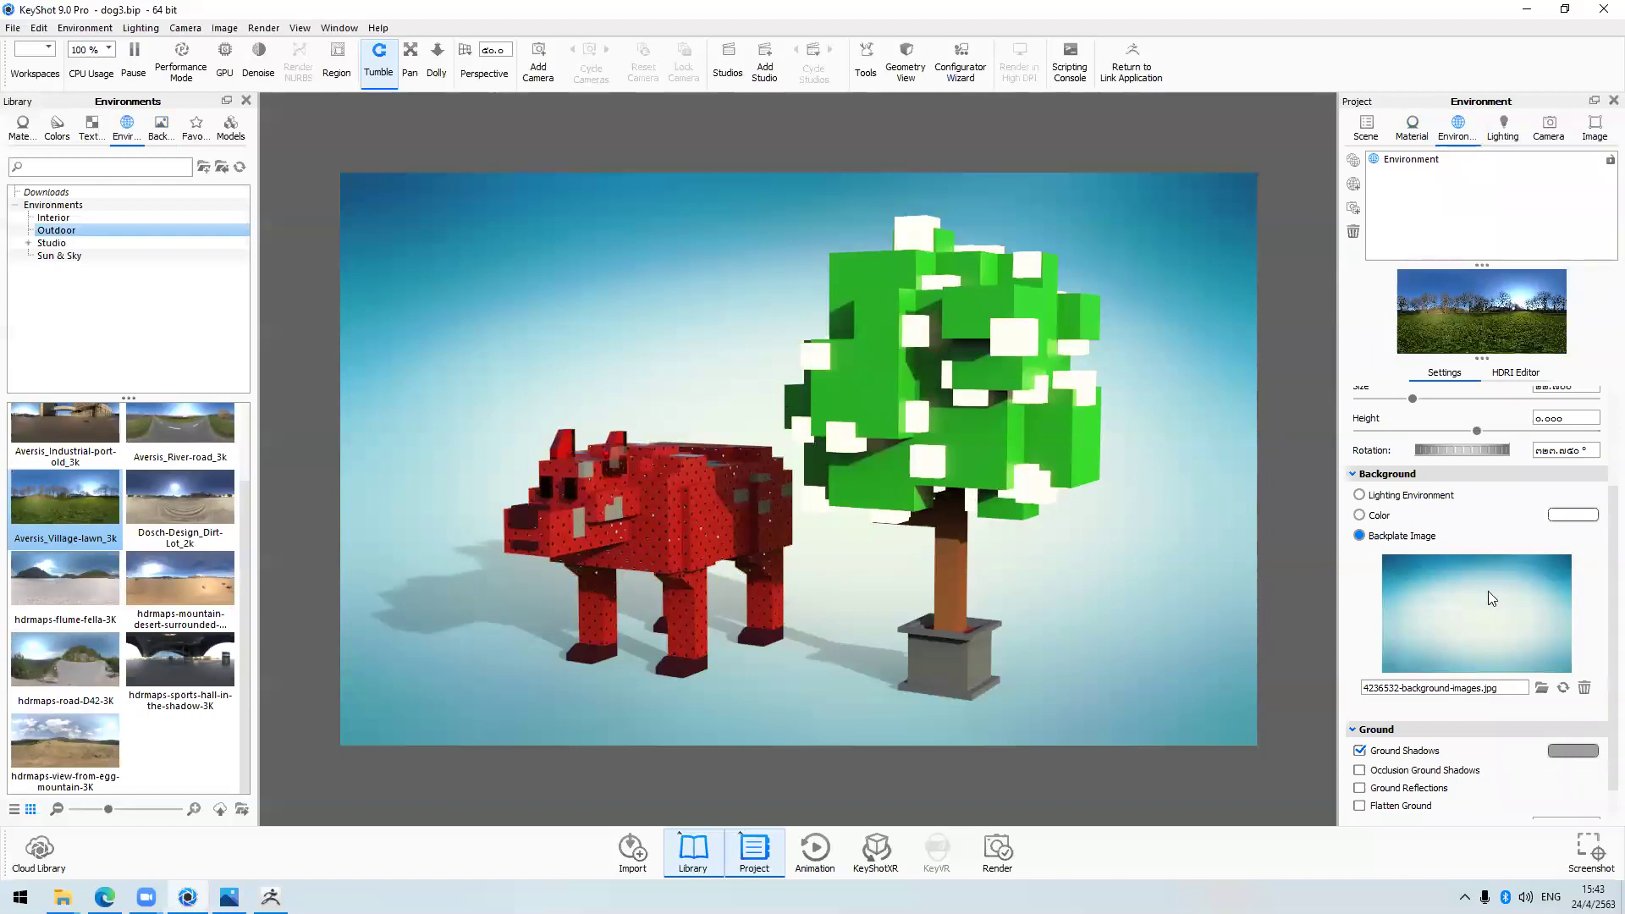
scroll(1488, 591, up, 3)
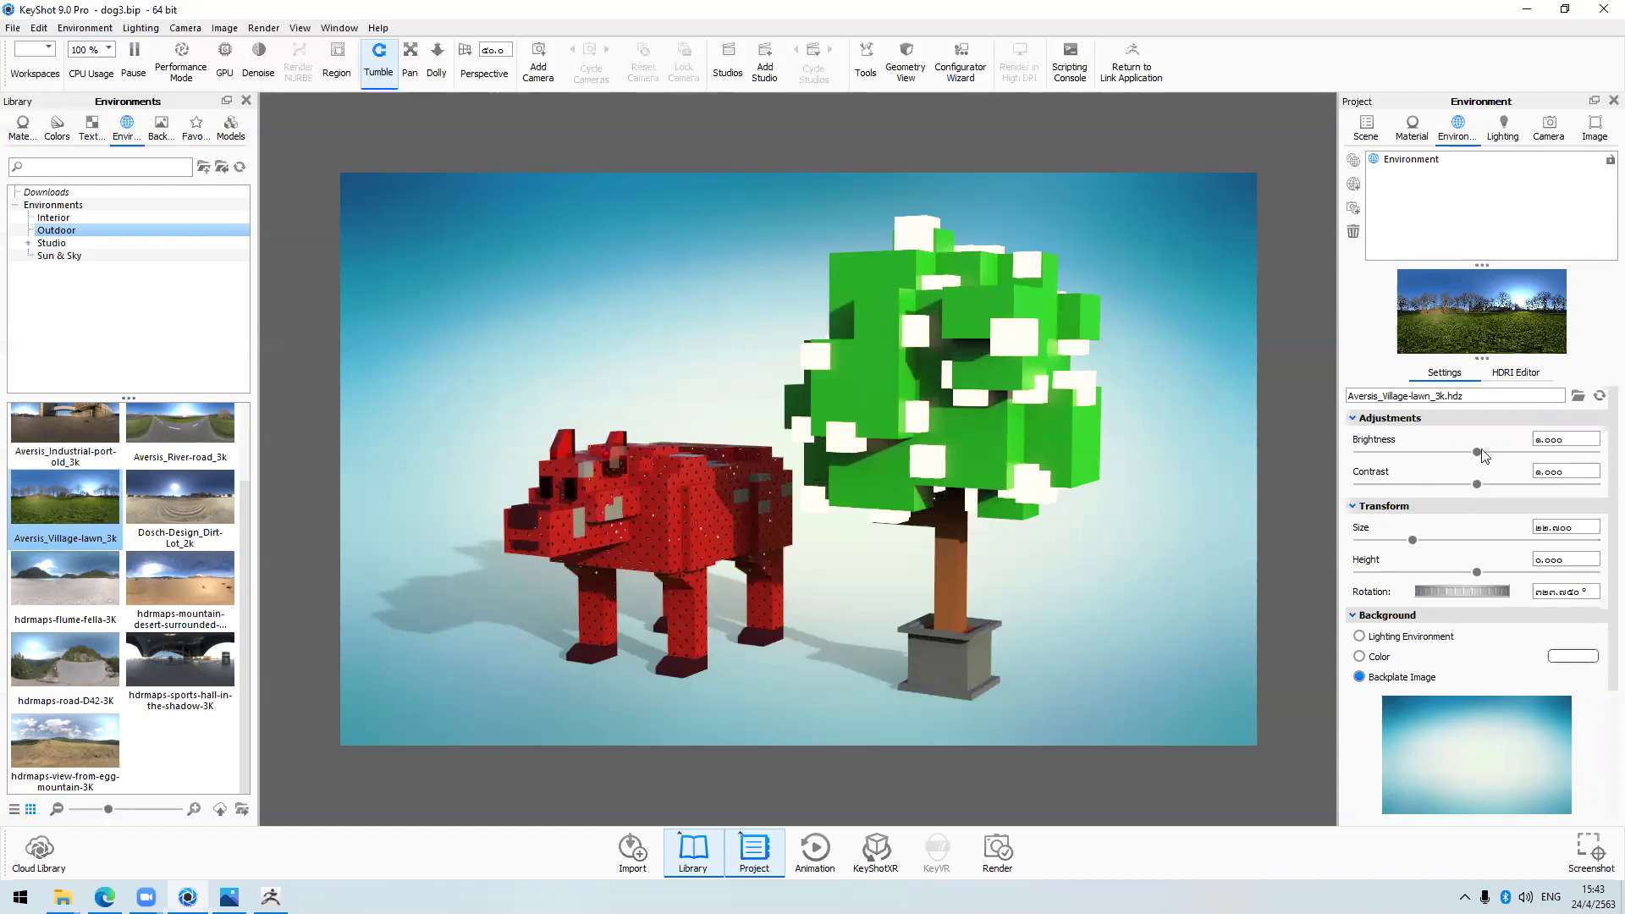
drag(1477, 452, 1404, 460)
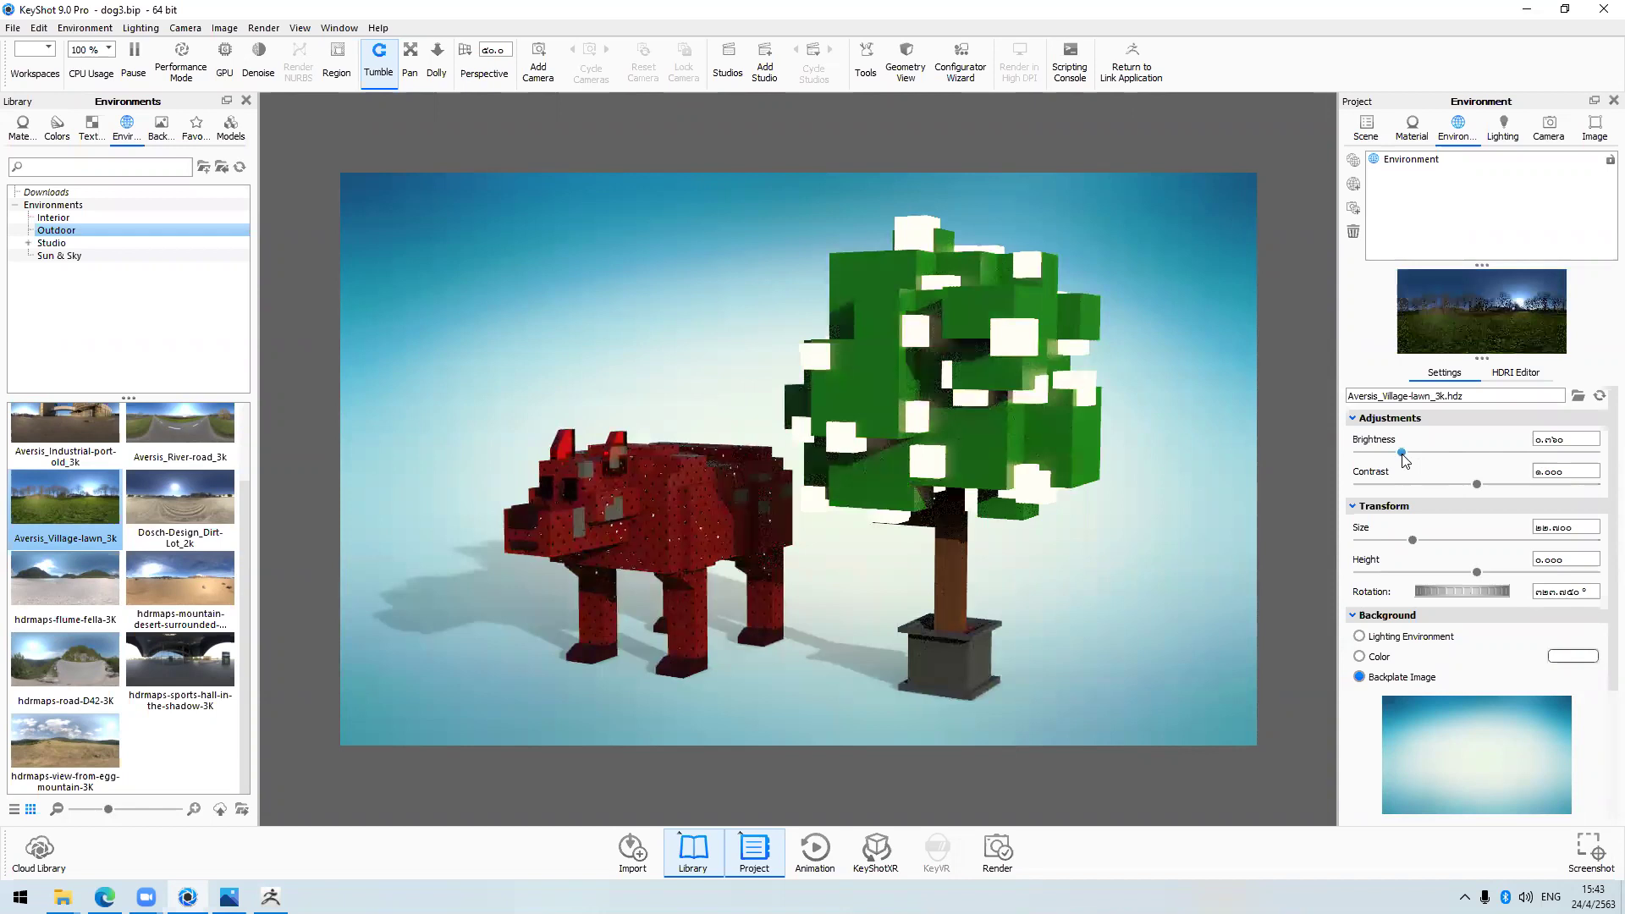
drag(1407, 460, 1421, 459)
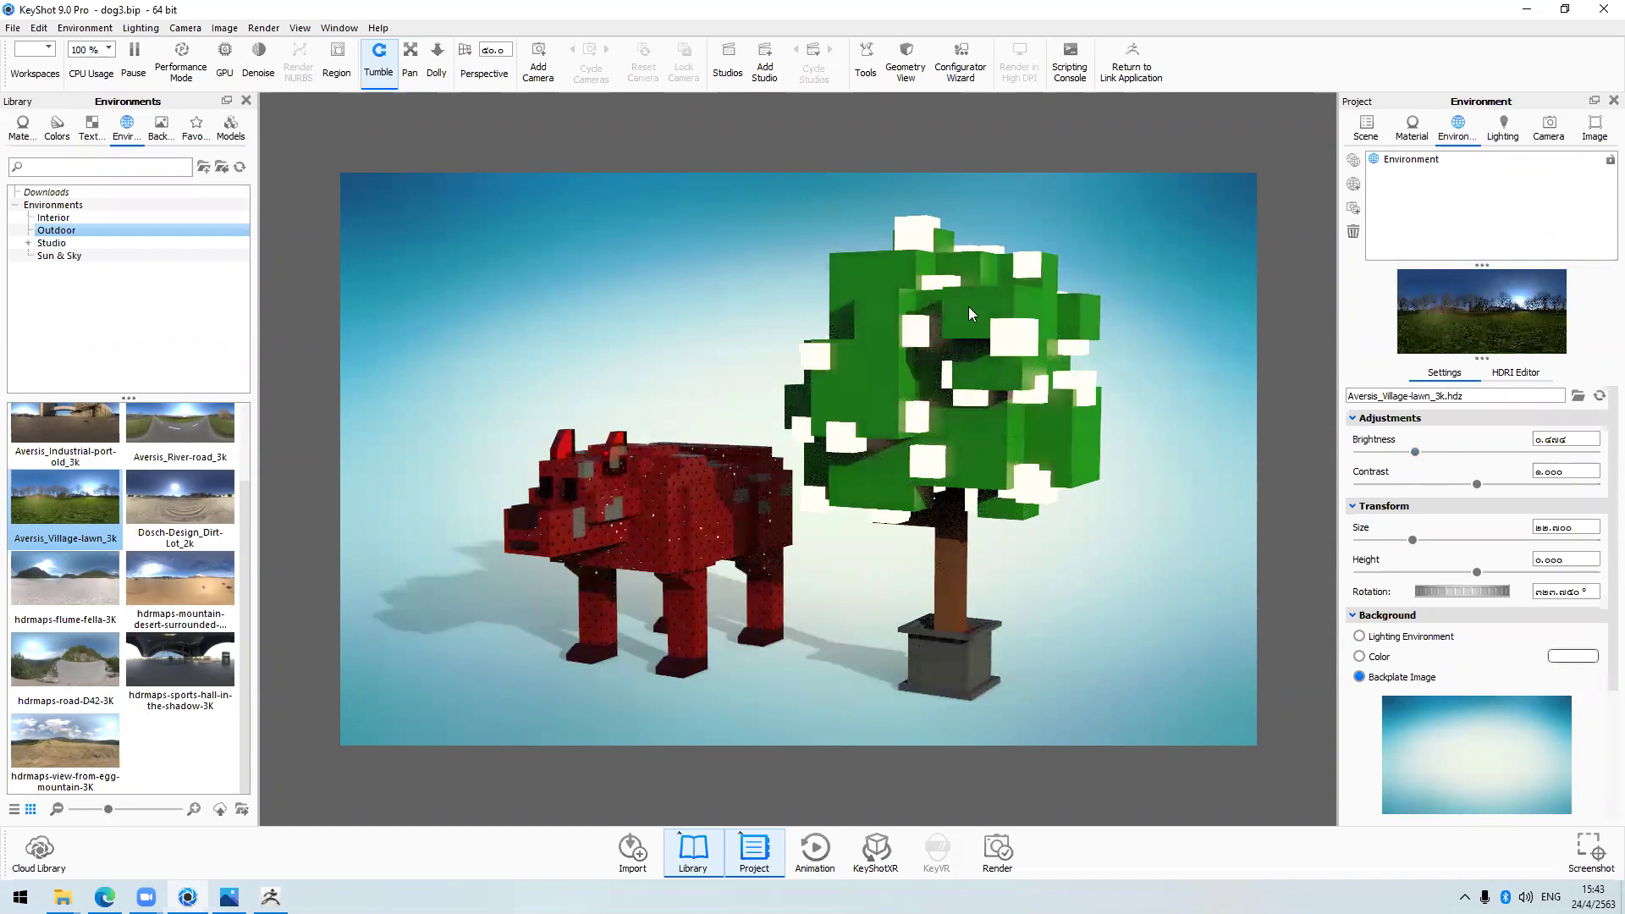
click(1404, 455)
drag(1403, 457, 1478, 458)
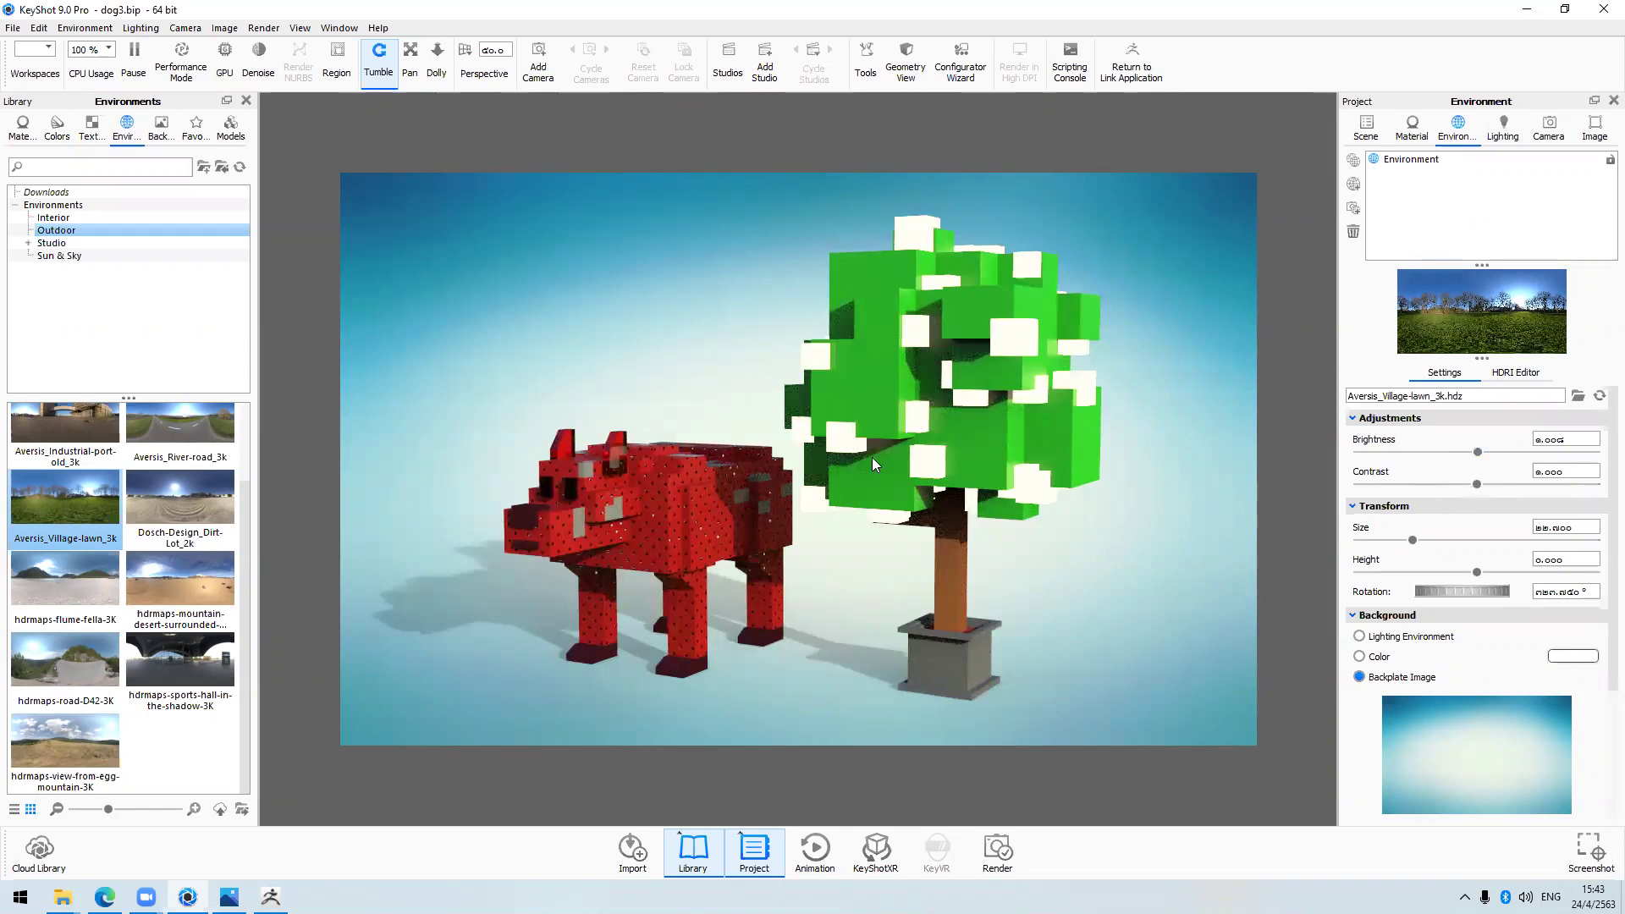
Raise the environment's contrast slightly after trying a lower level, and rotate the environment to shift the models' ground shadows
click(1440, 485)
drag(1439, 485, 1425, 484)
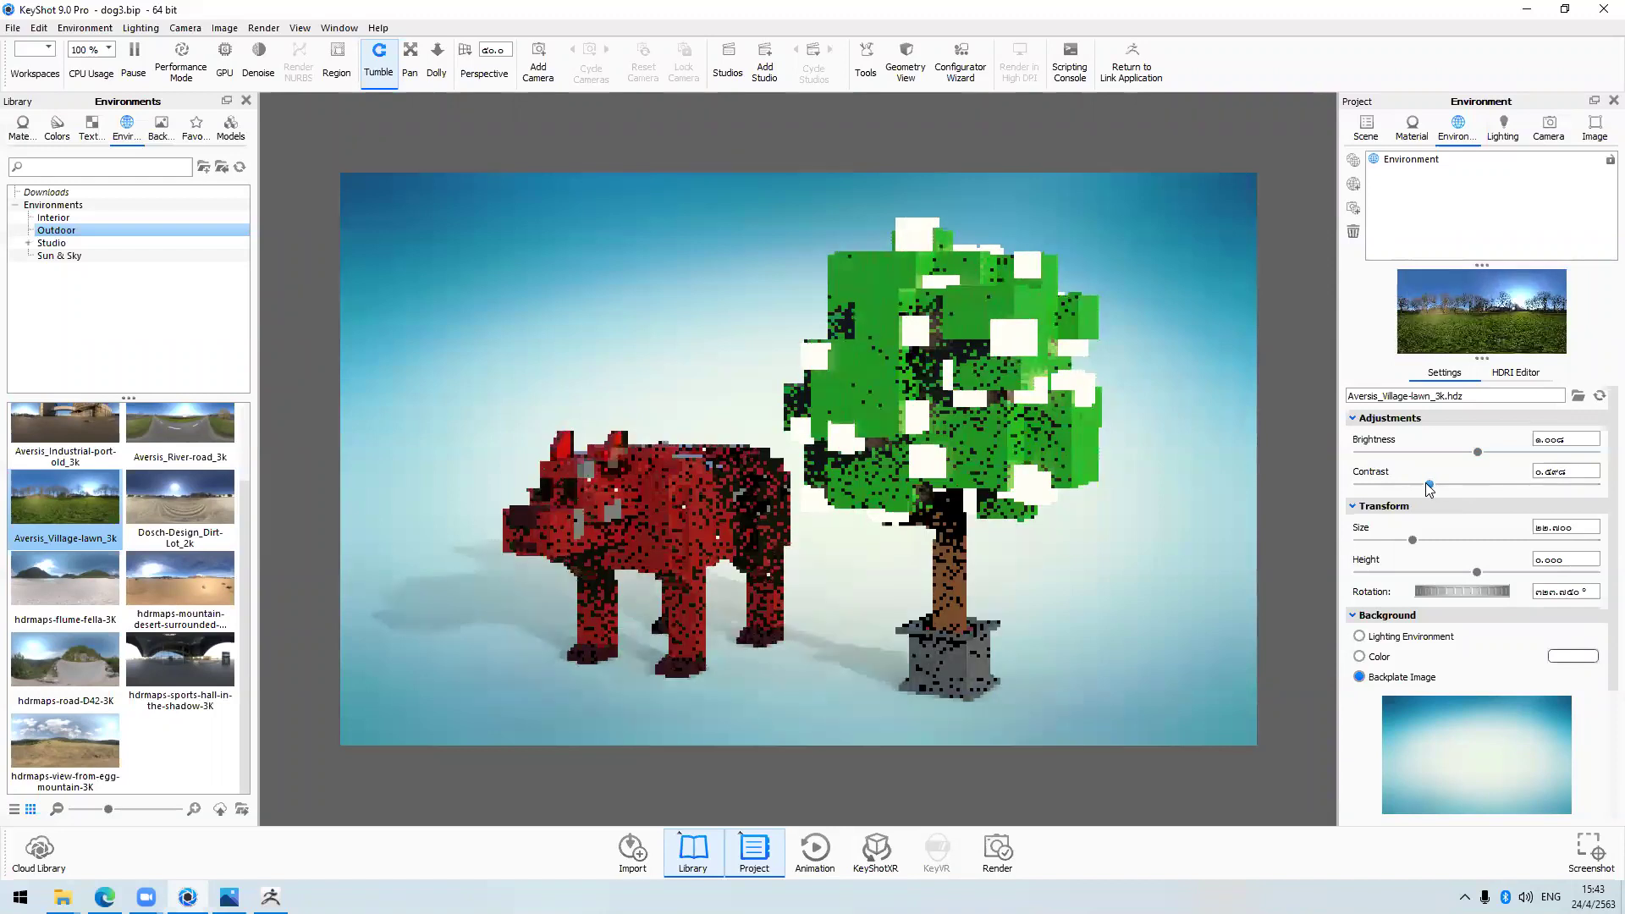
click(1483, 486)
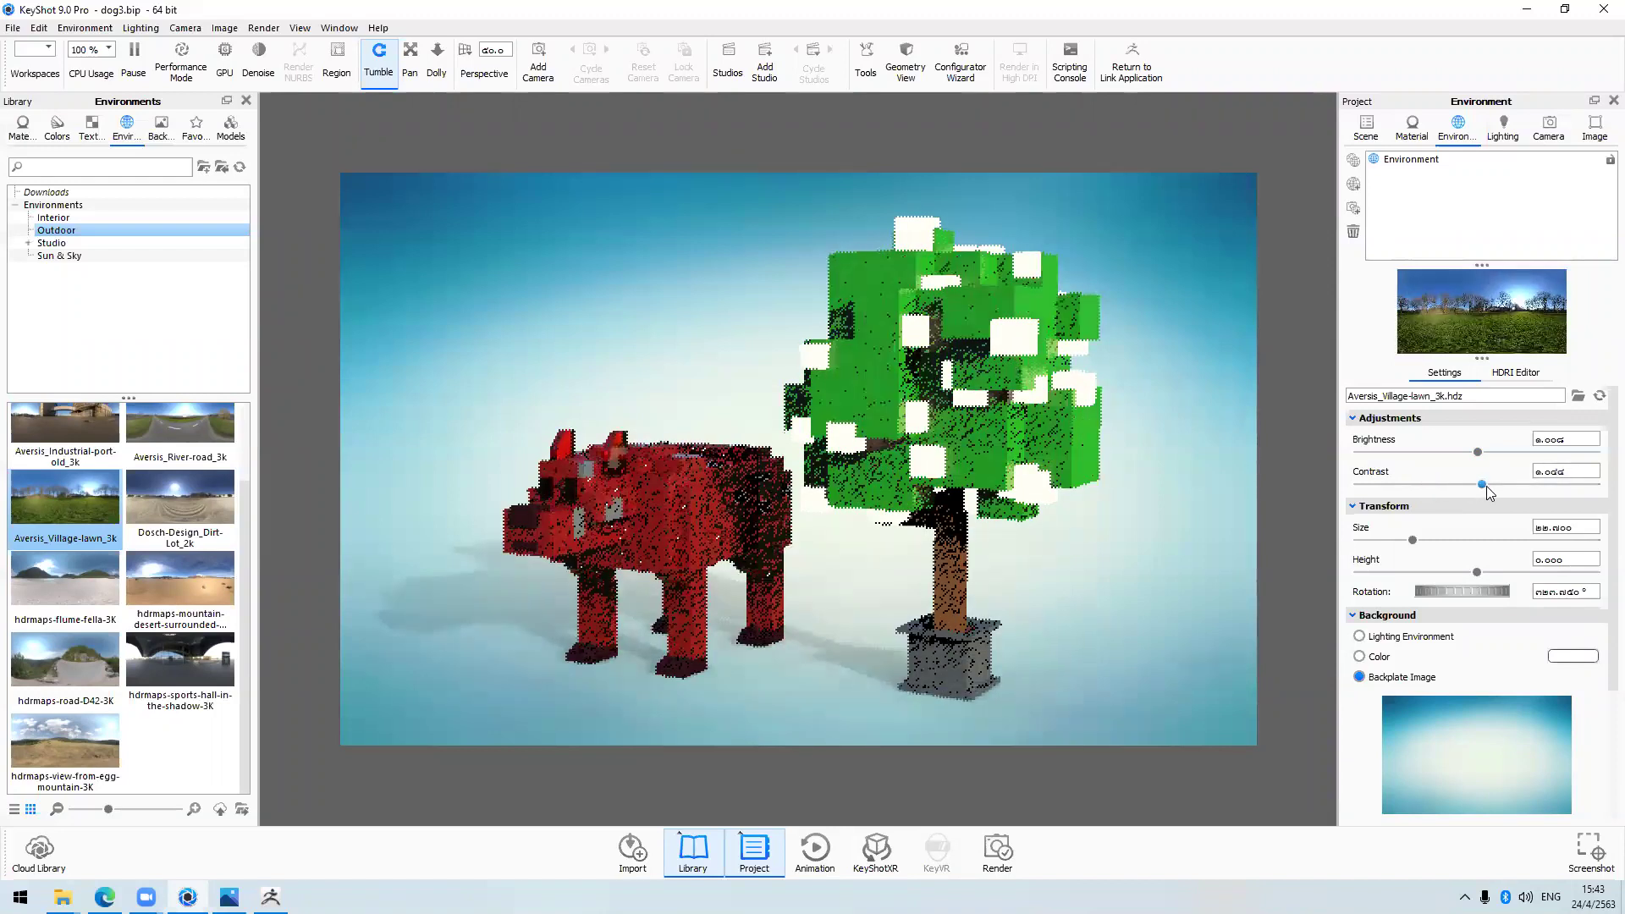
click(1487, 485)
click(1484, 485)
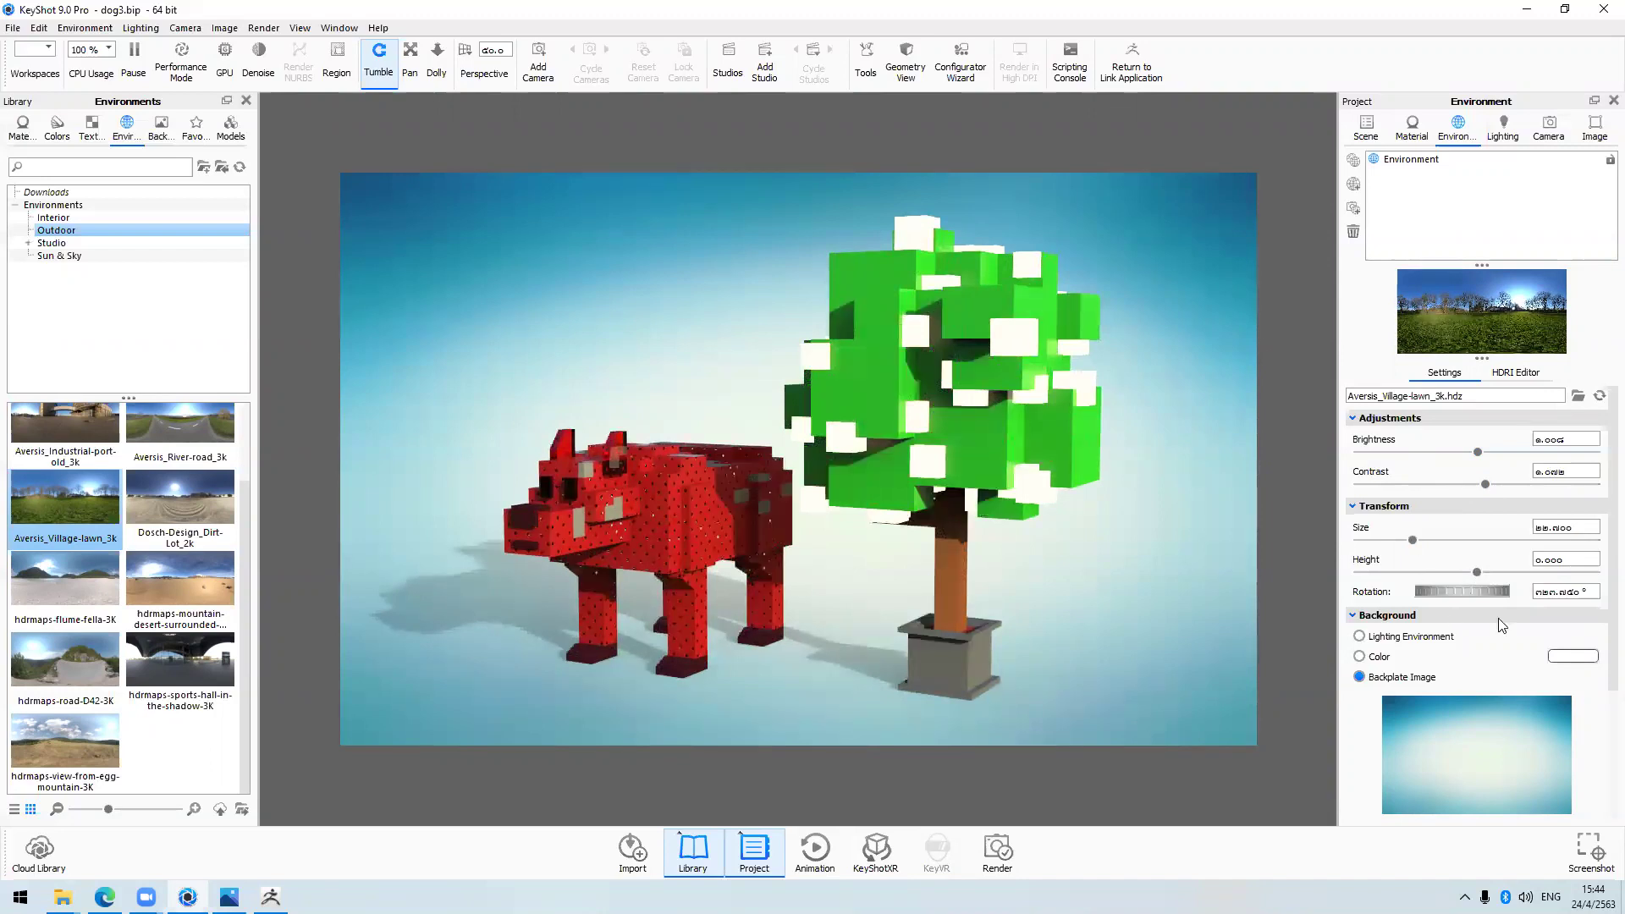
drag(1483, 595, 1434, 596)
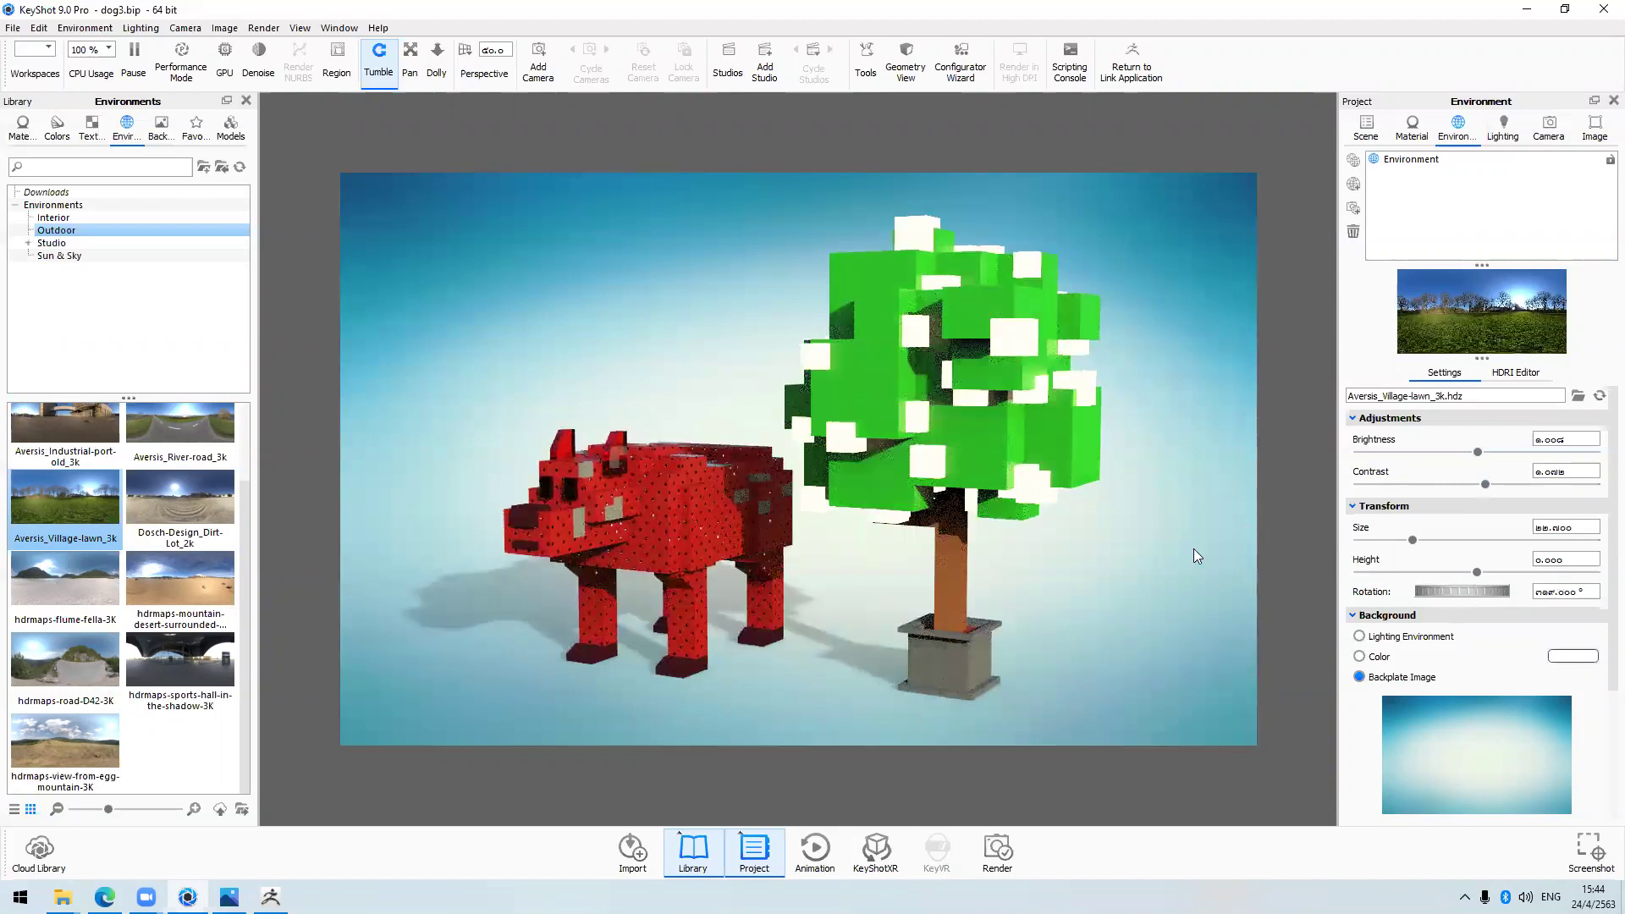
ctrl+drag(1220, 559, 1176, 559)
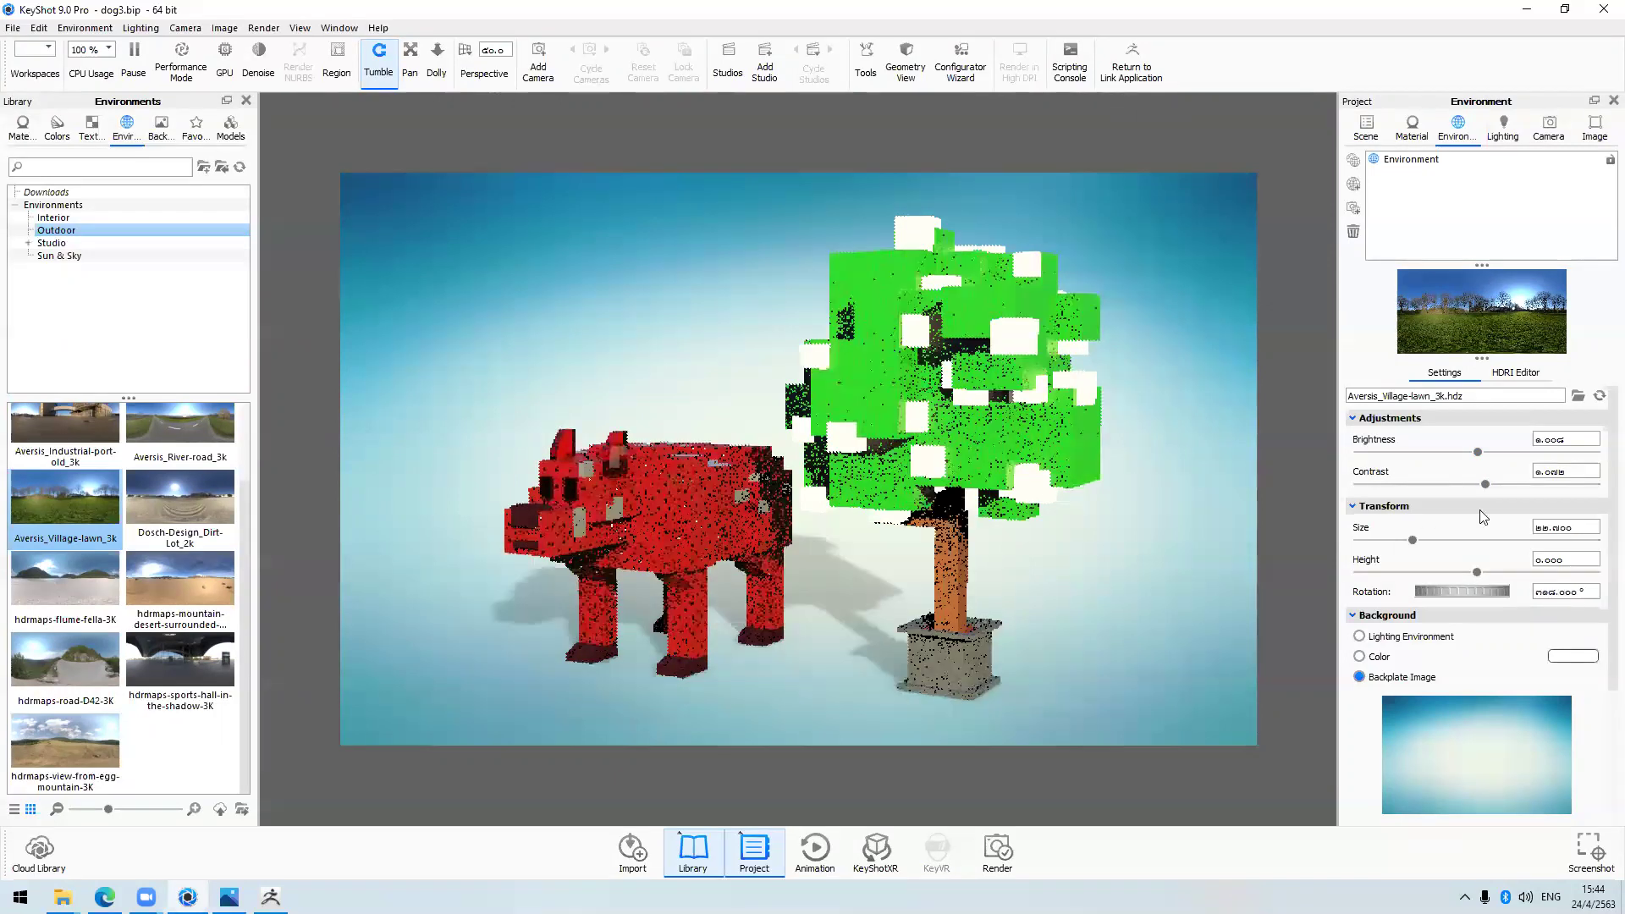
Try the lighting environment as the scene background and switch back to the 4236532-background-images backplate
scroll(1377, 508, down, 3)
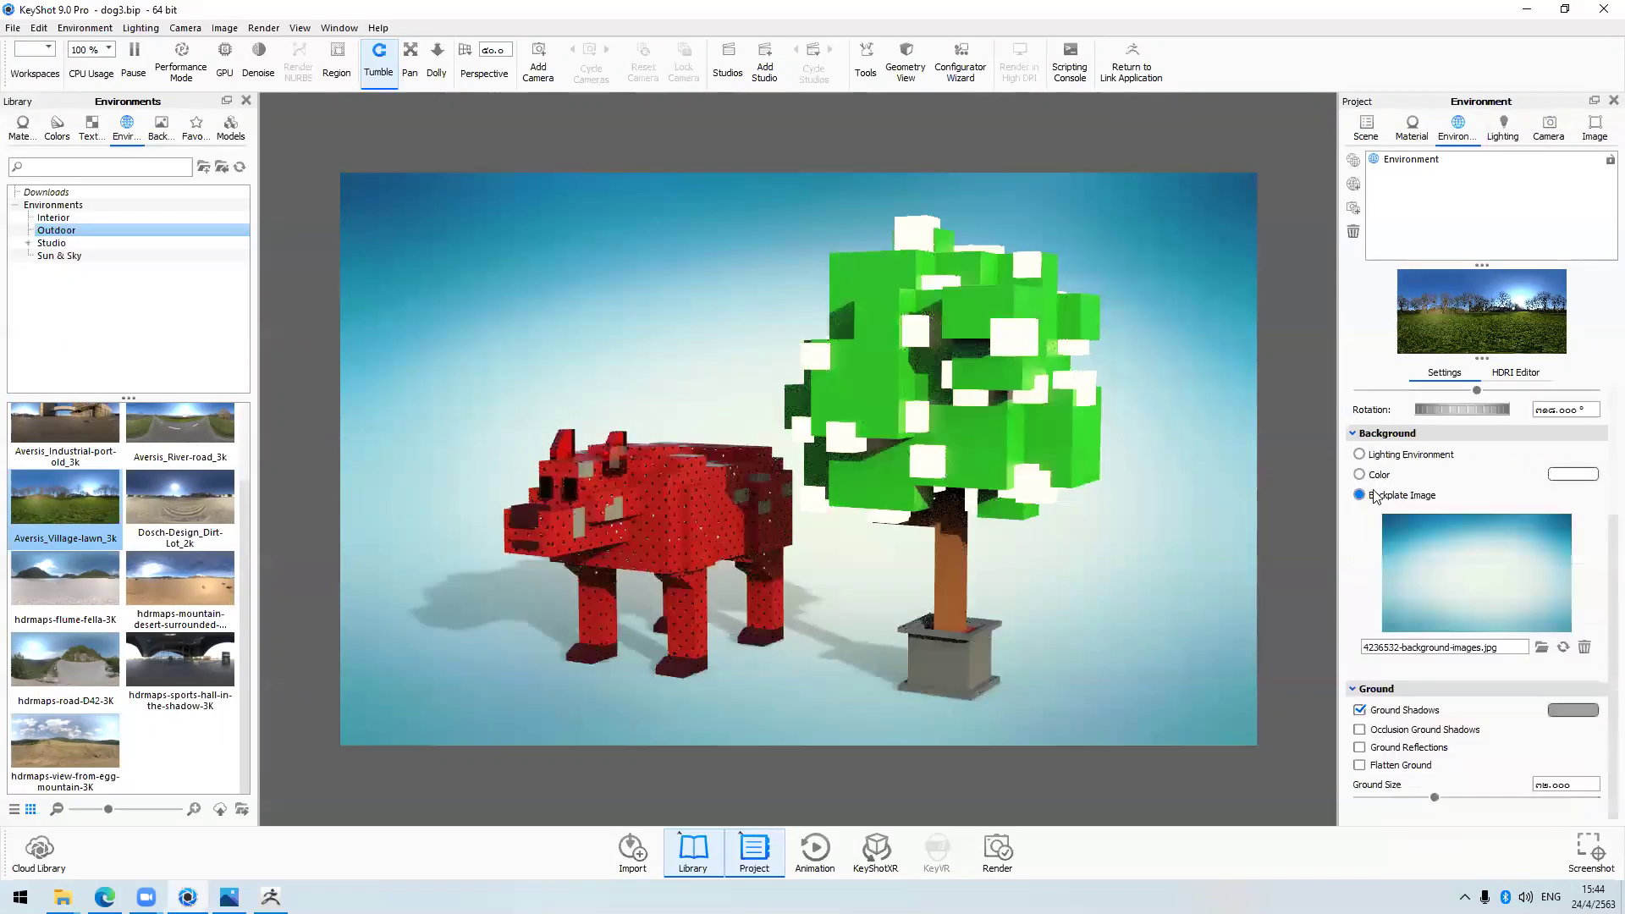
scroll(1368, 529, up, 1)
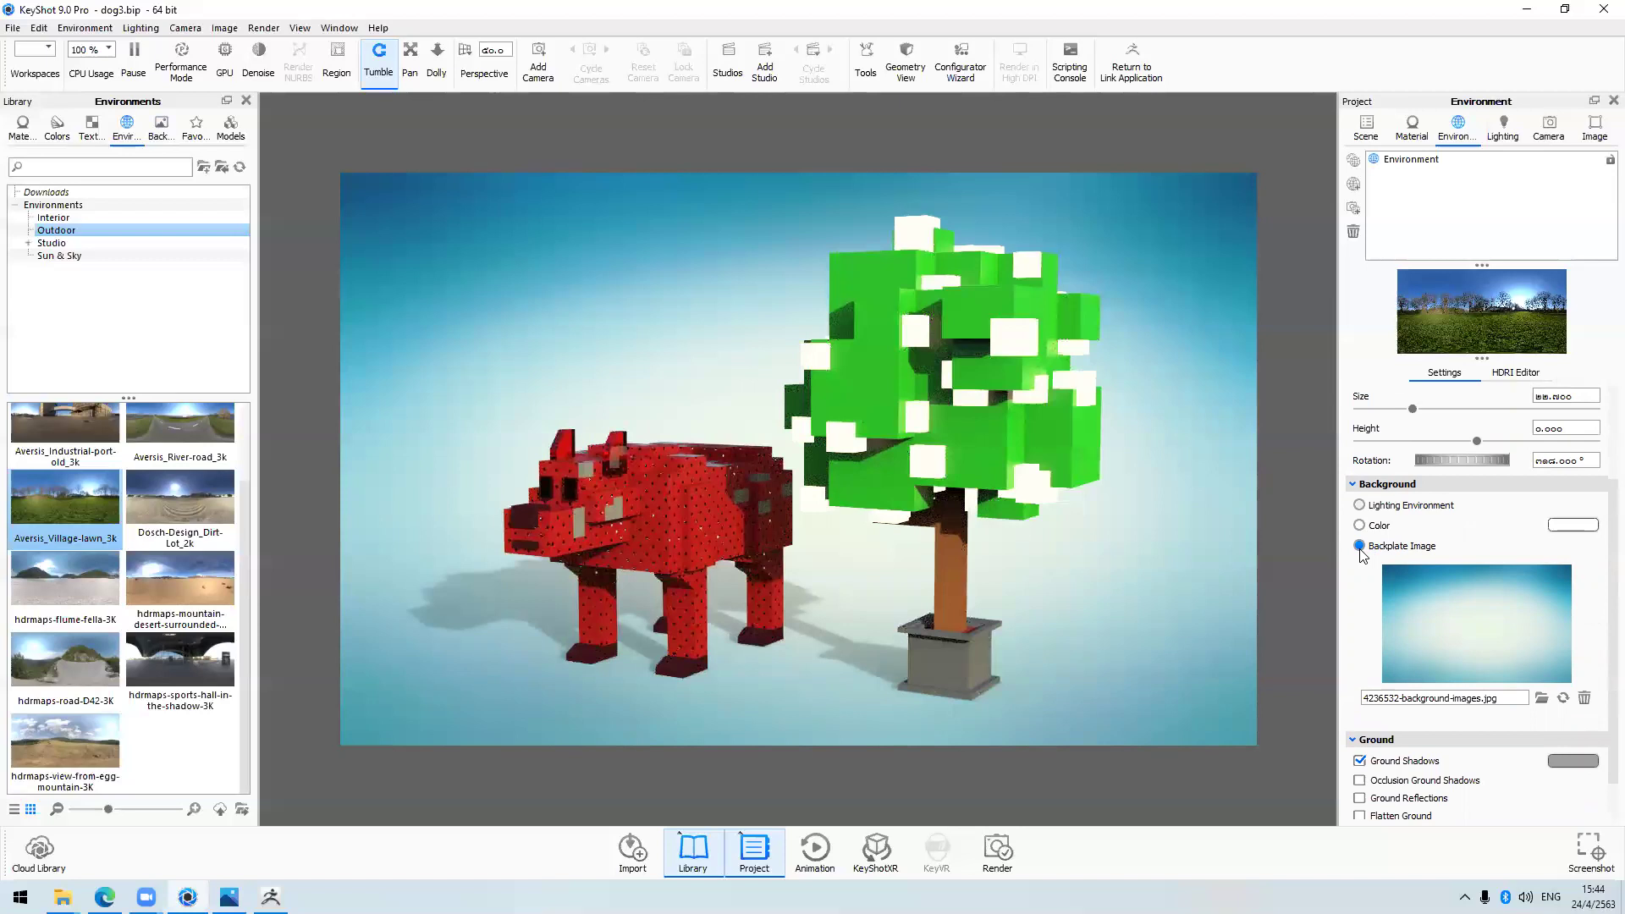
click(1361, 506)
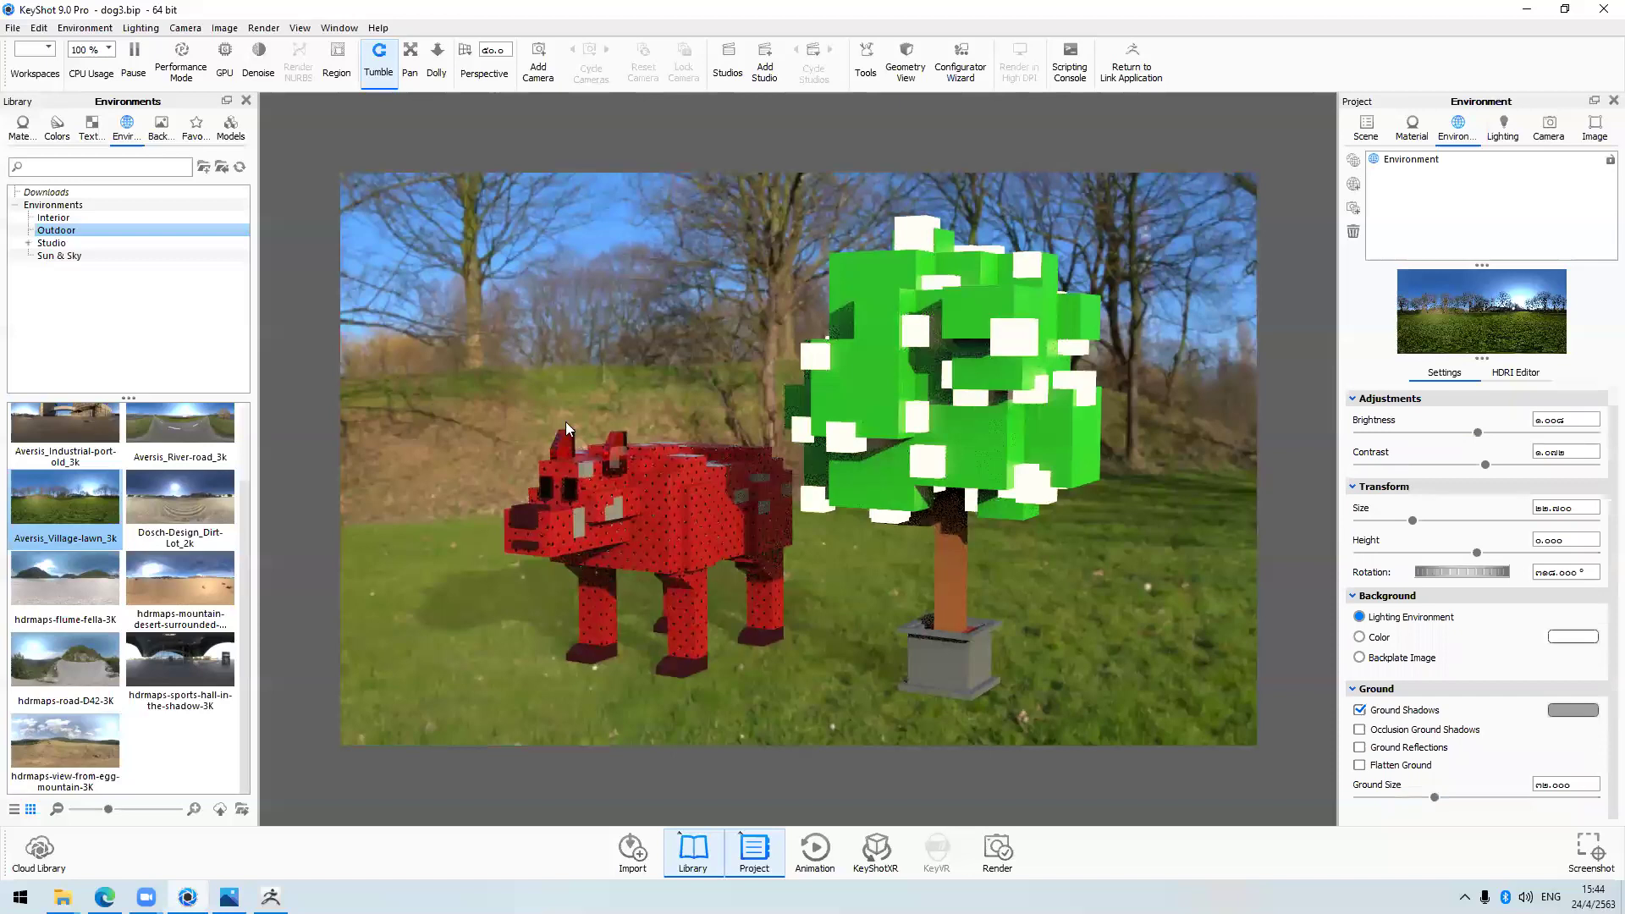
click(1359, 658)
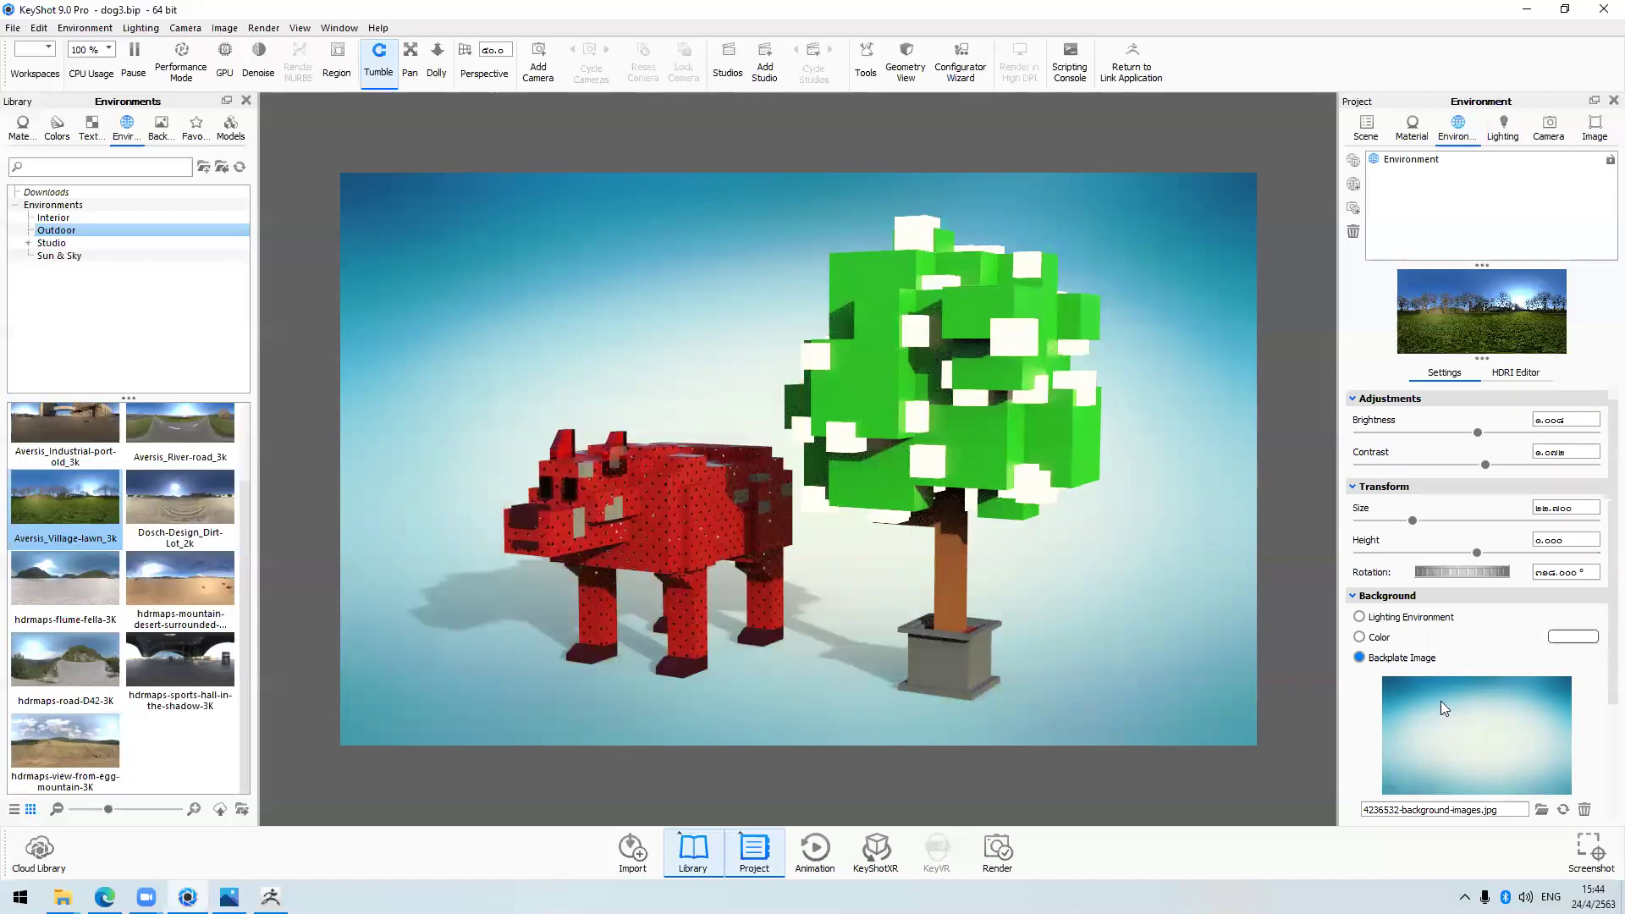
Switch the background to a solid colour and try sage green, pink, blue-grey and pale teal swatches
click(1360, 637)
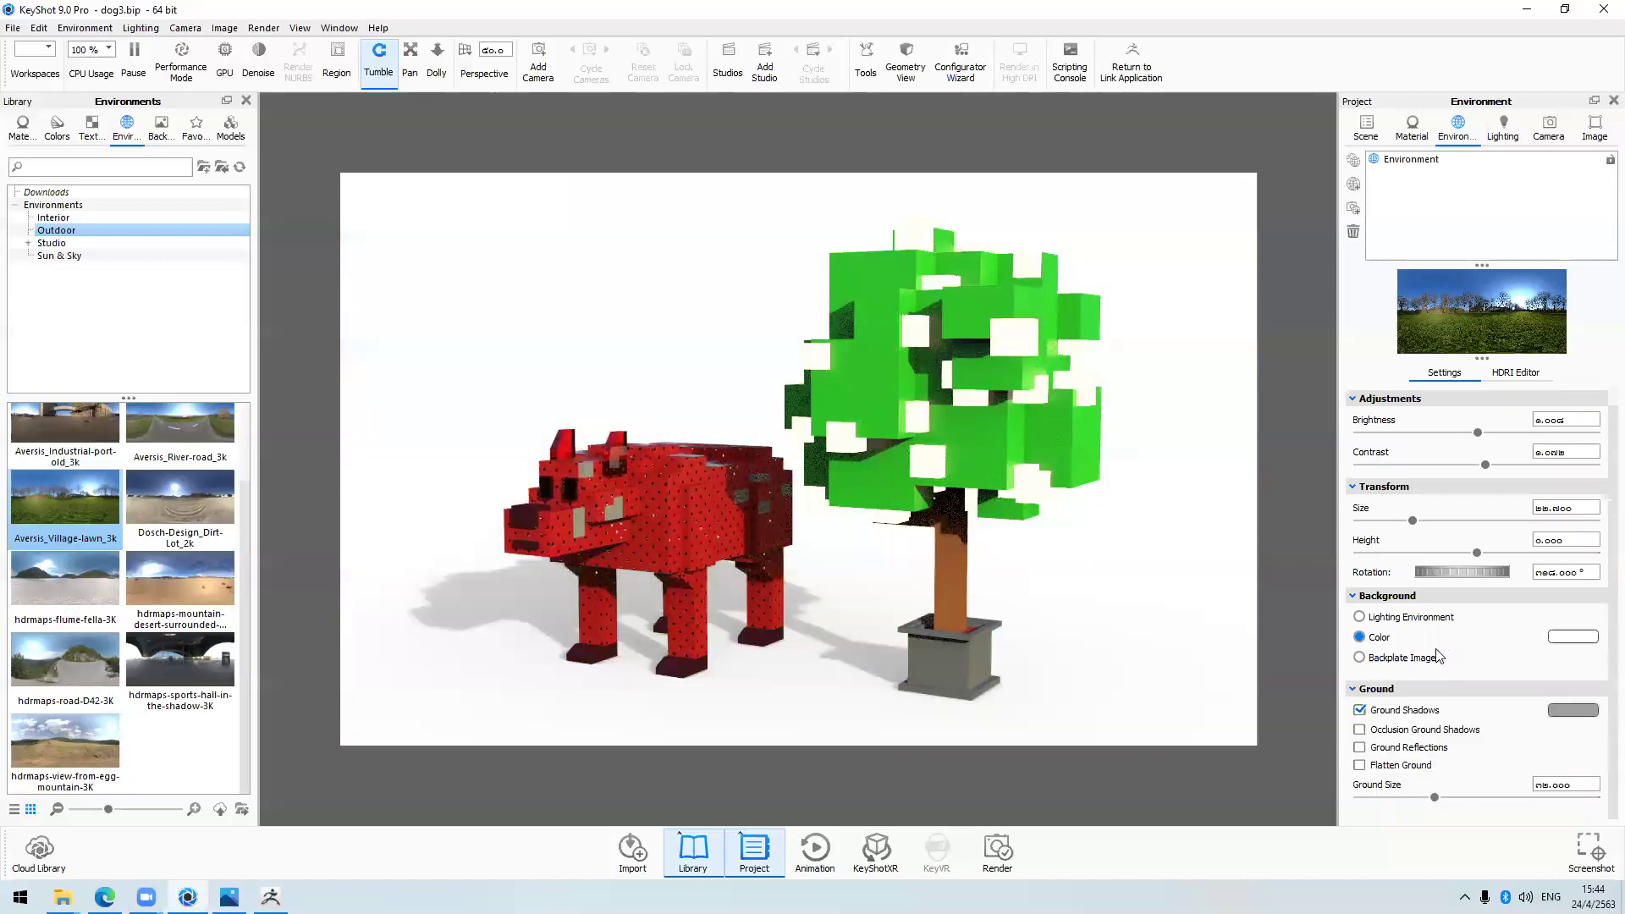
click(1571, 640)
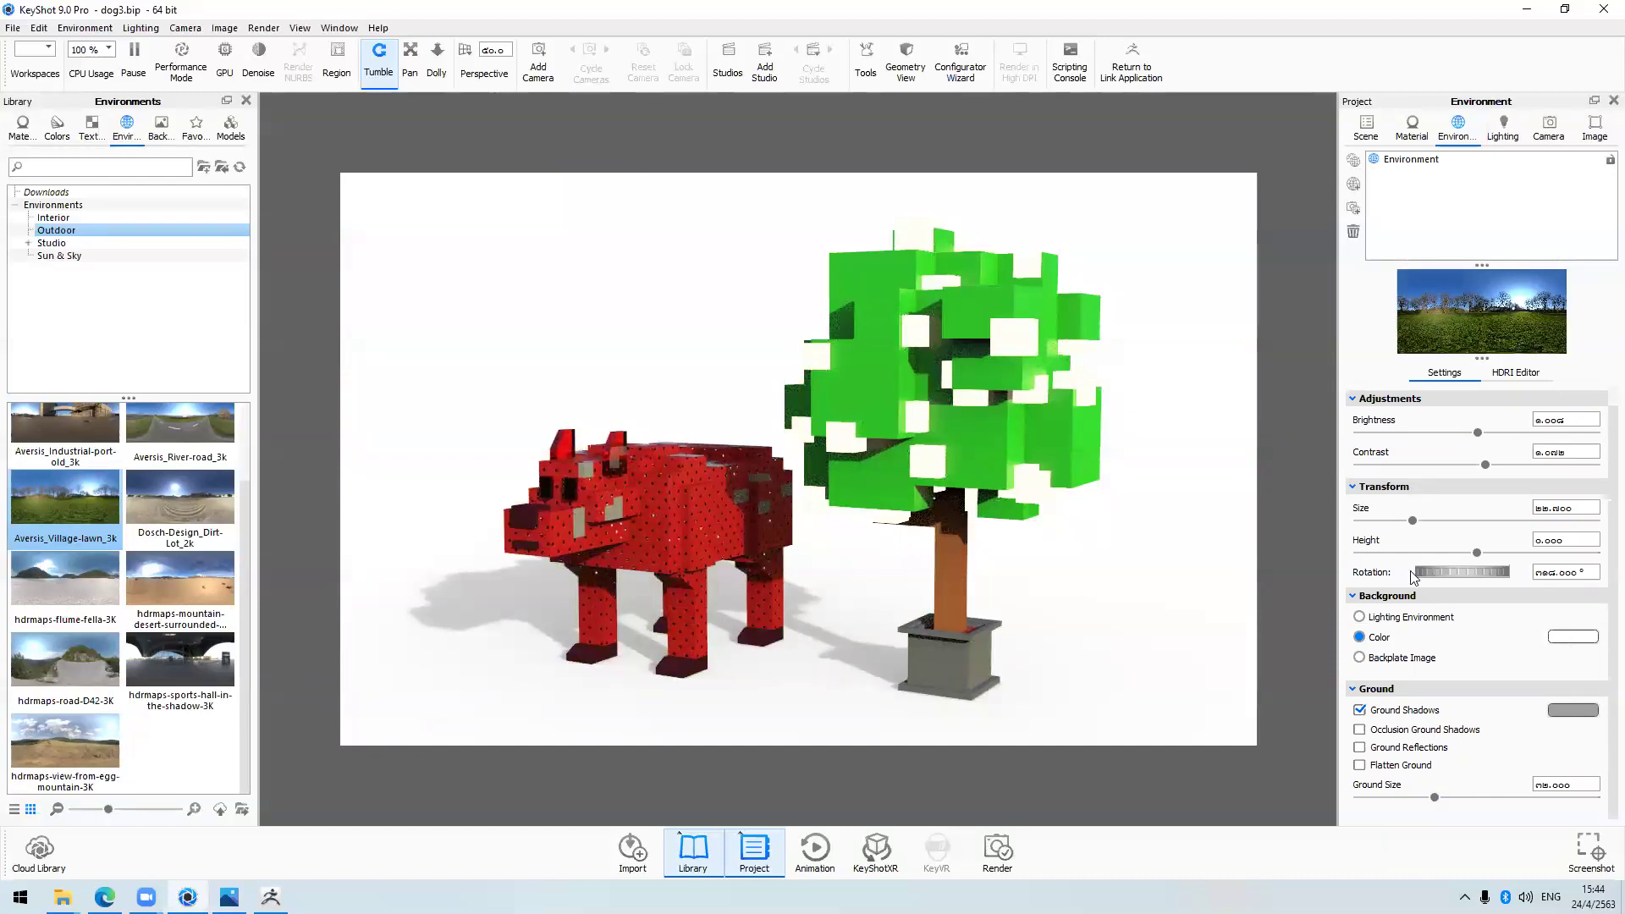
click(1363, 671)
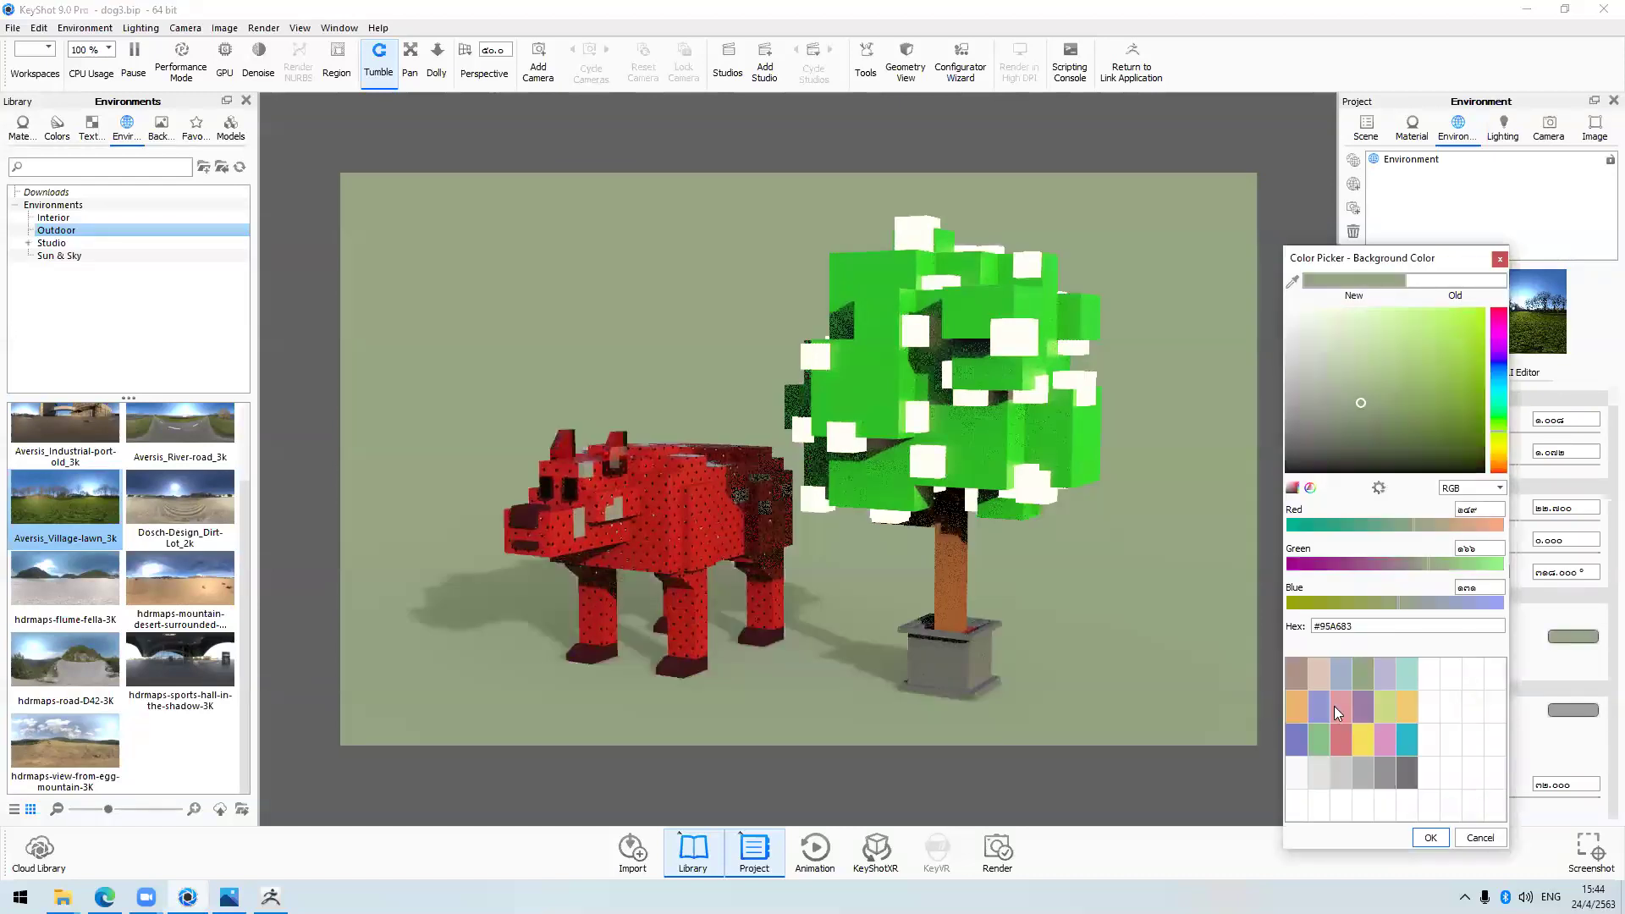
click(1345, 706)
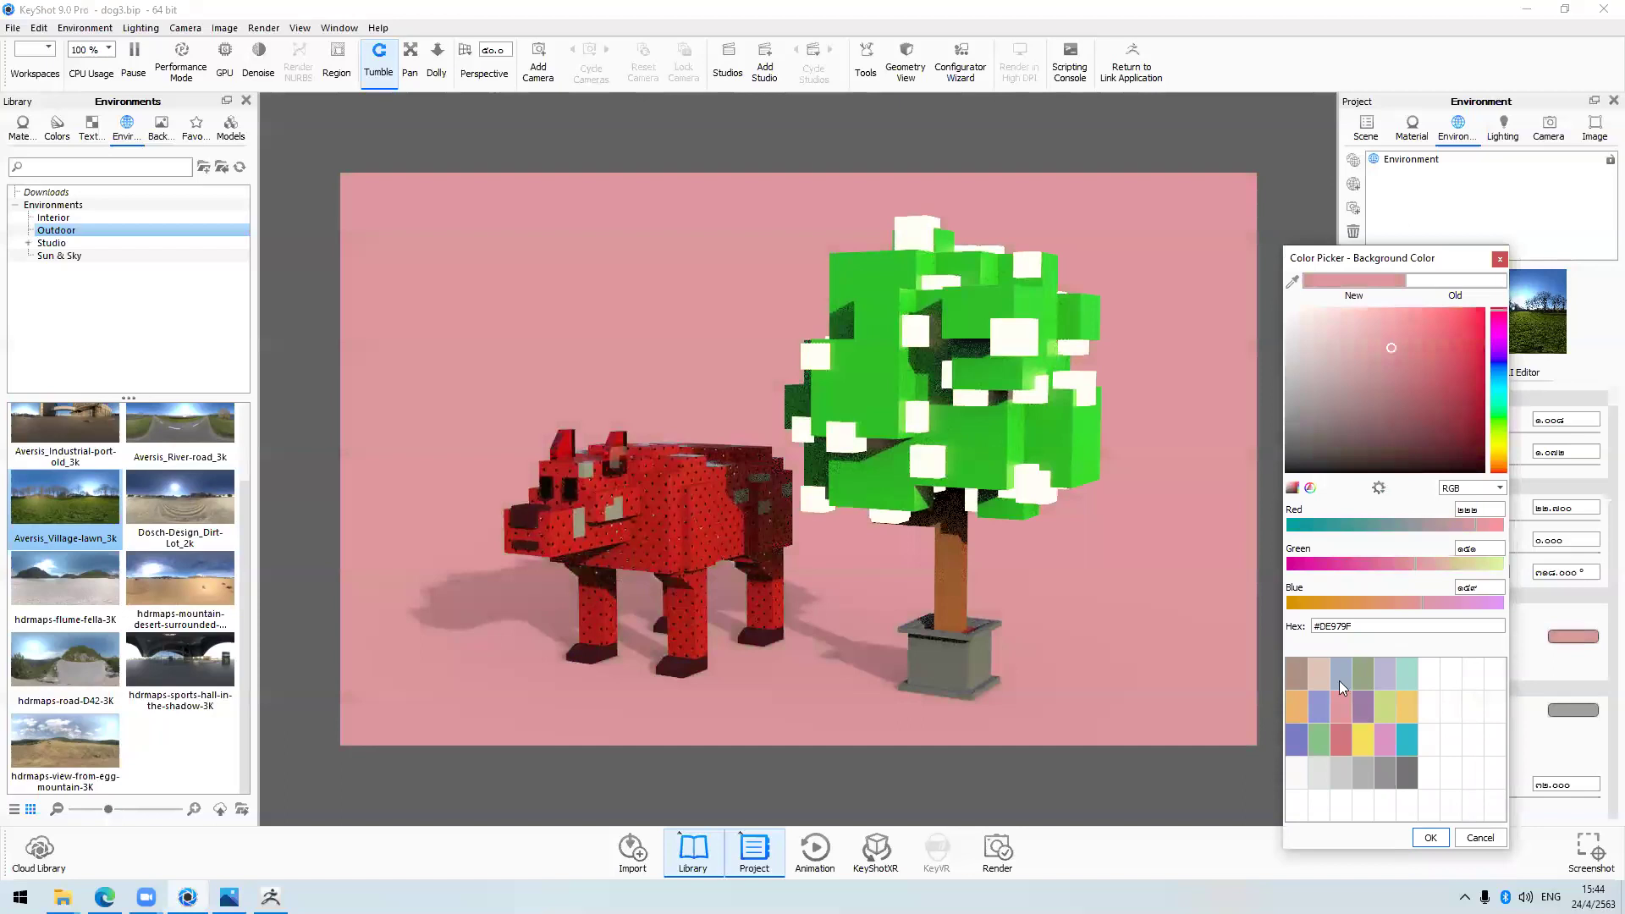
click(1339, 679)
click(1341, 676)
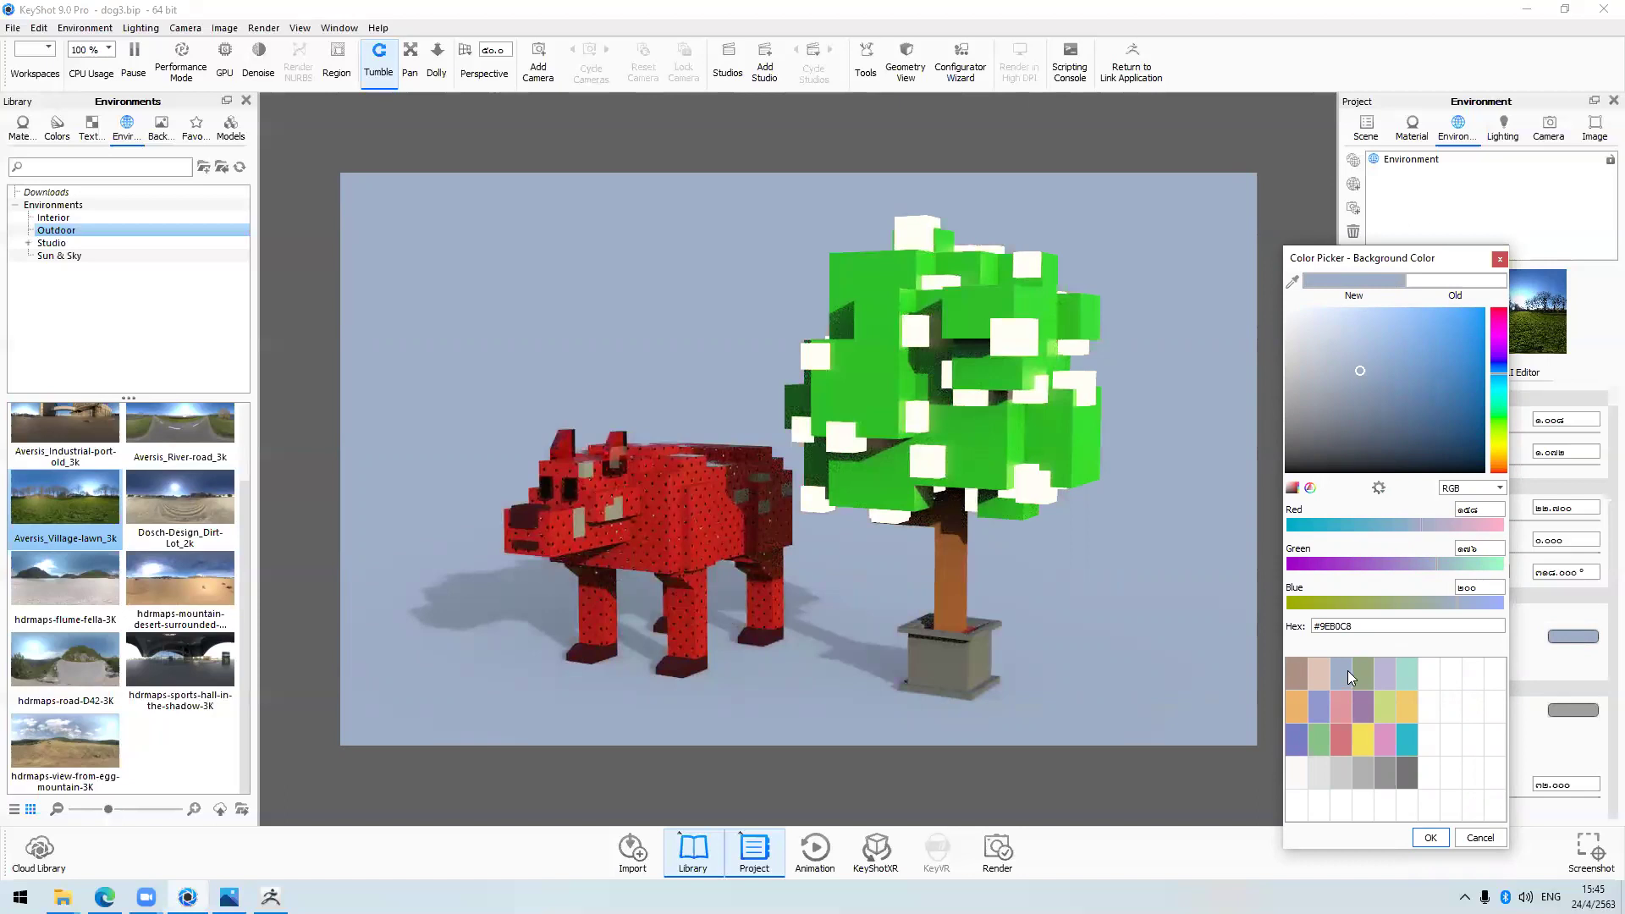
click(1402, 671)
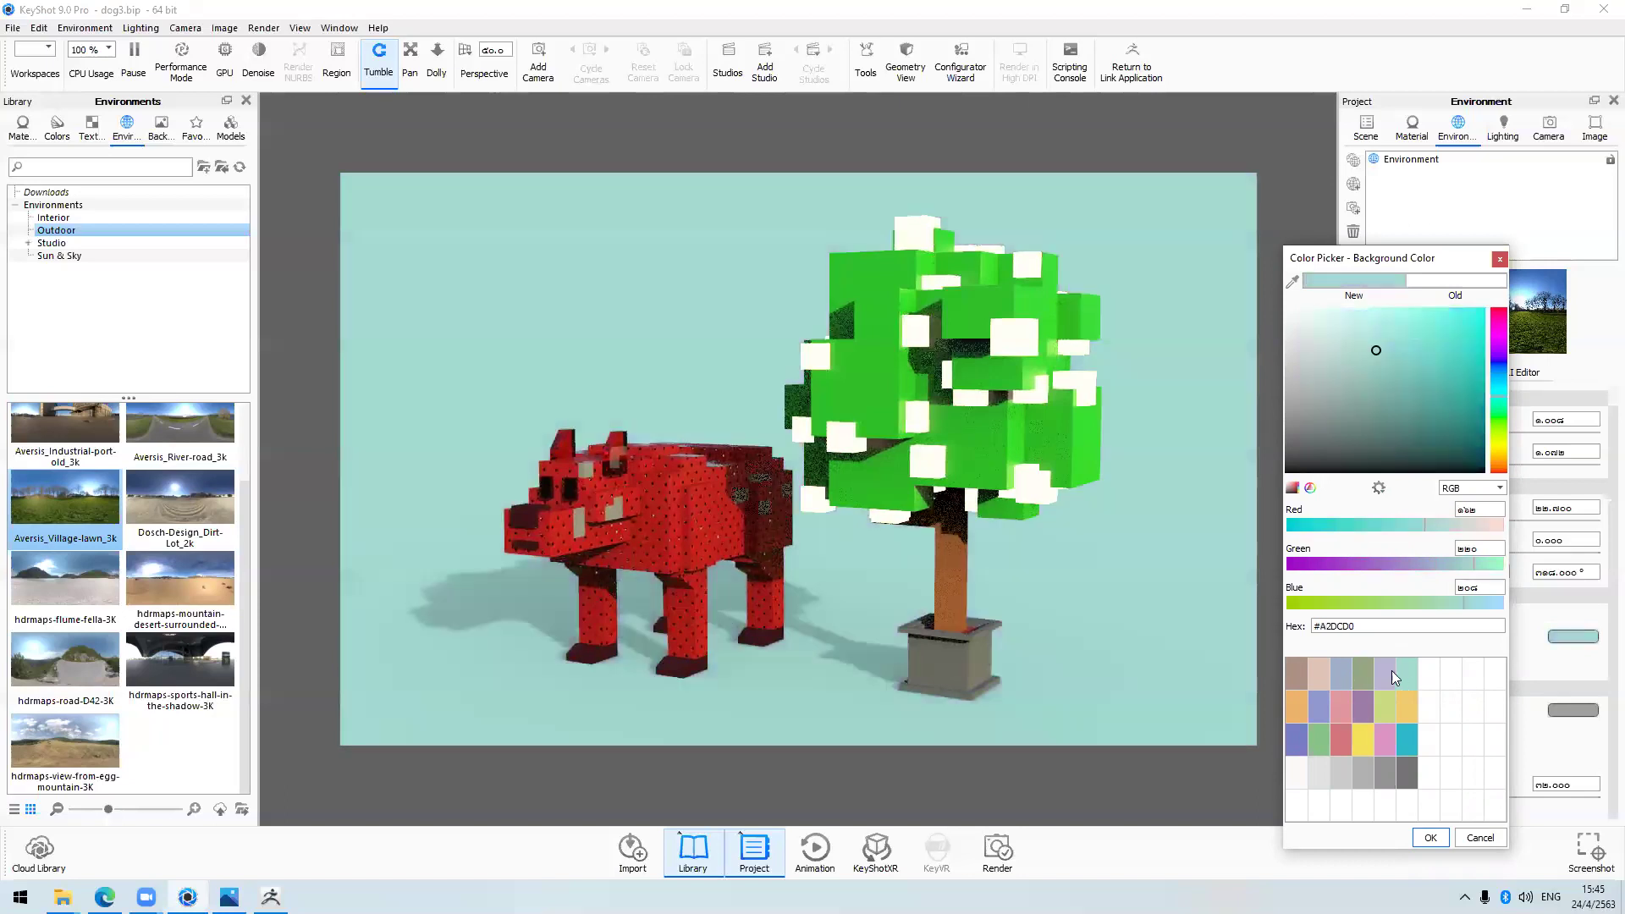
Try grey and beige background colours, discard the colour choice and switch the background back to the 4236532-background-images backplate
click(1398, 770)
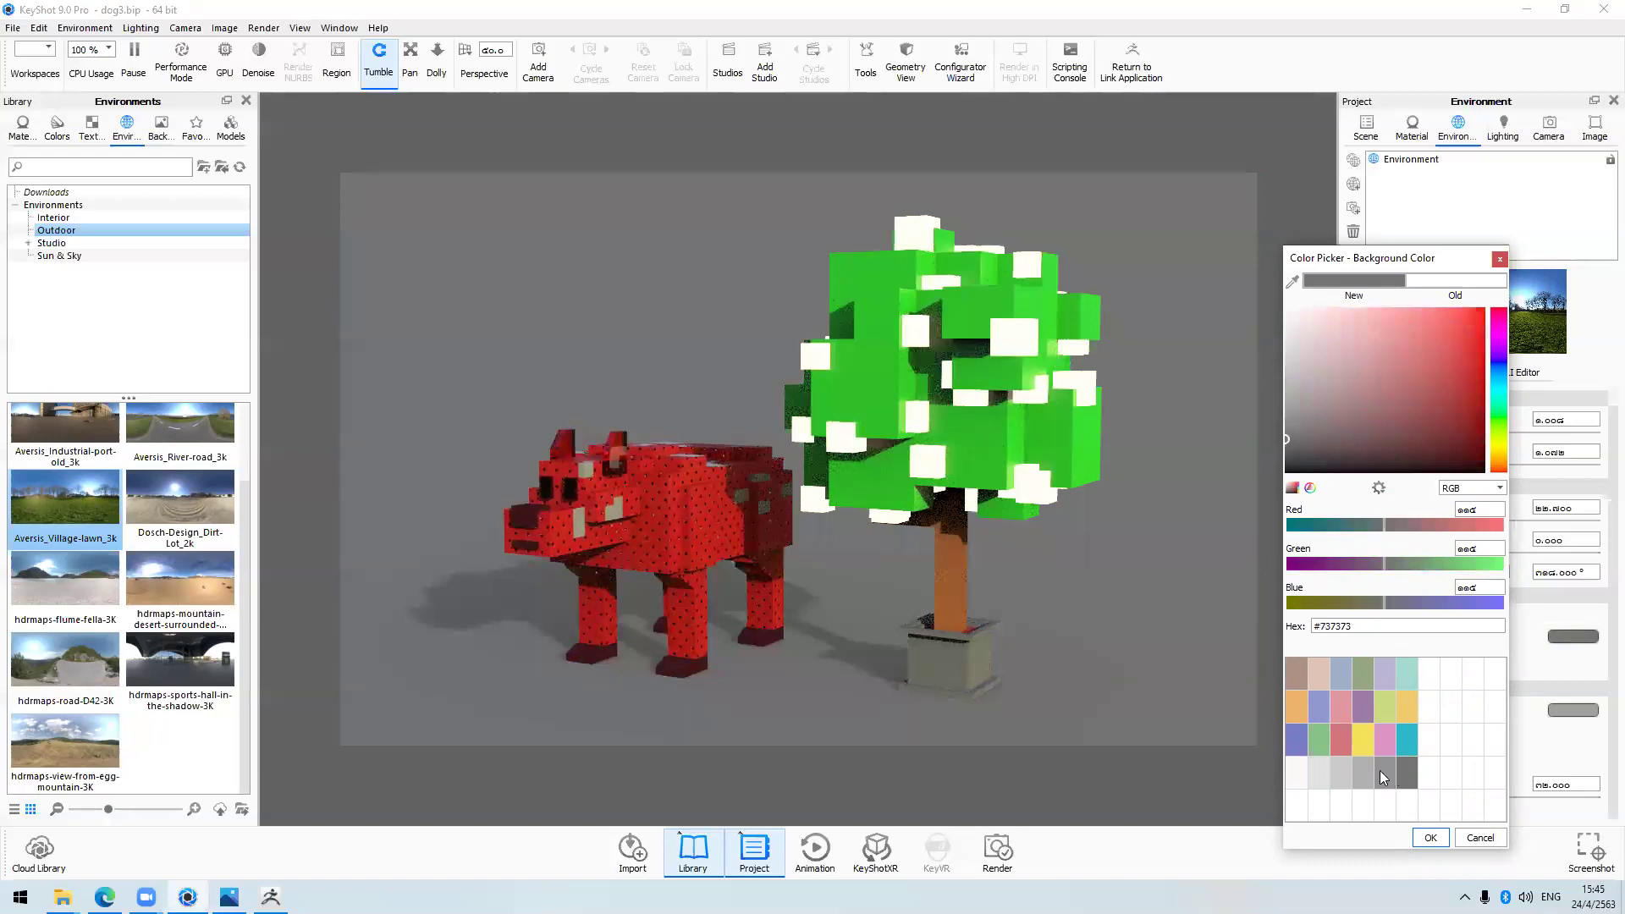
click(1380, 770)
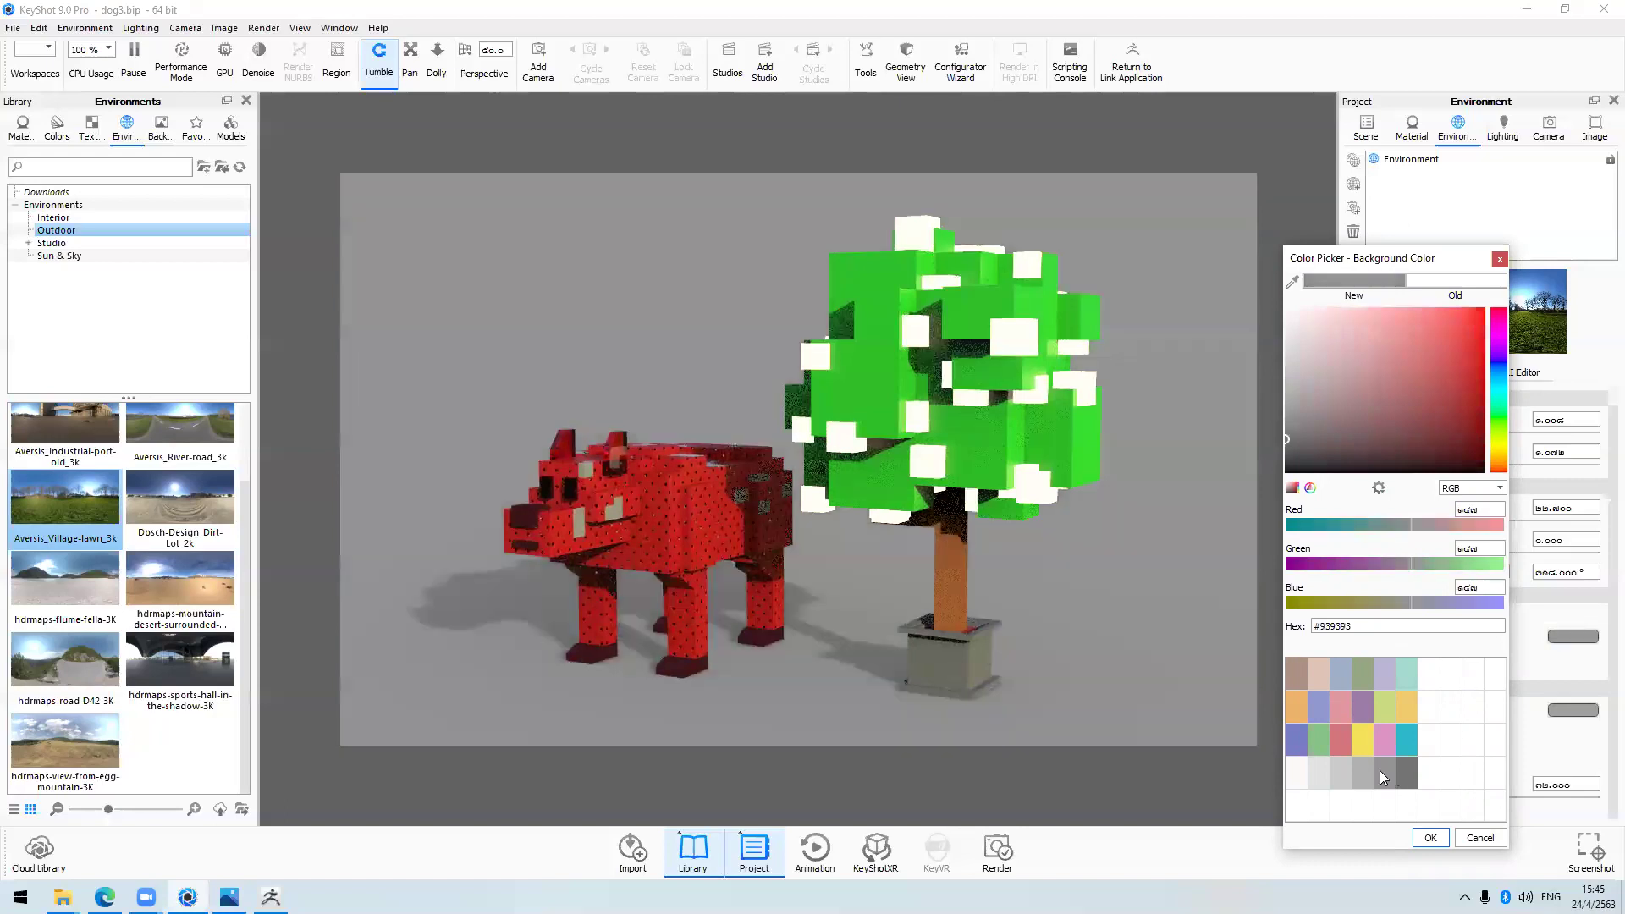
click(1393, 672)
click(1338, 676)
click(1324, 676)
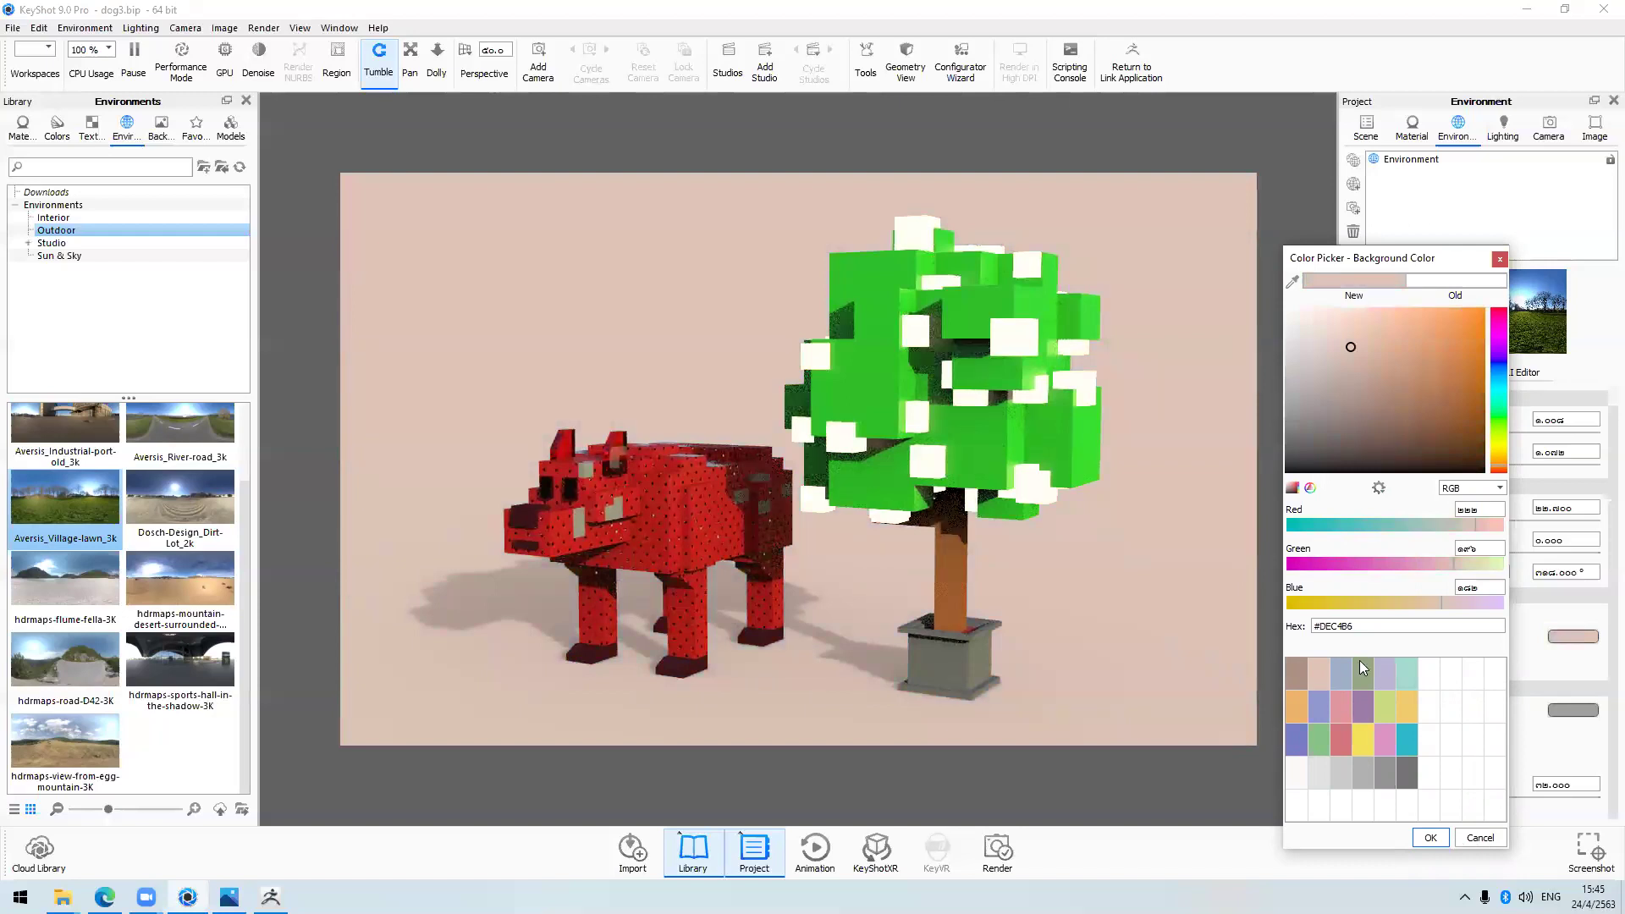
key(Escape)
click(1360, 659)
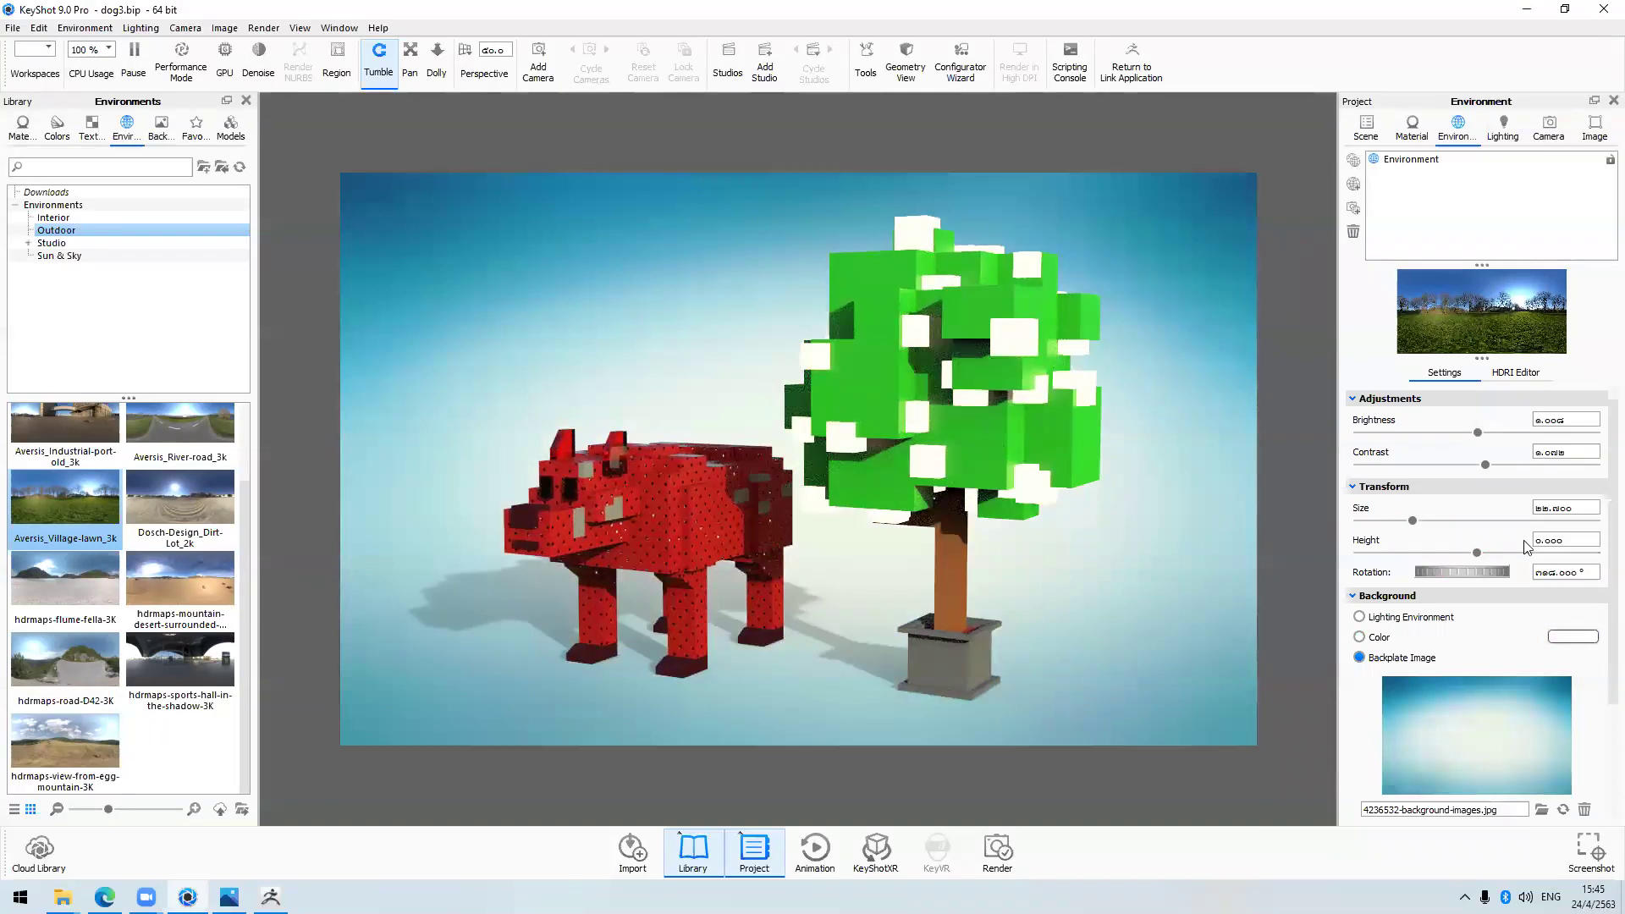
Try occlusion ground shadows, turn them off again, and enable ground reflections beneath the dog and tree
scroll(1514, 549, down, 3)
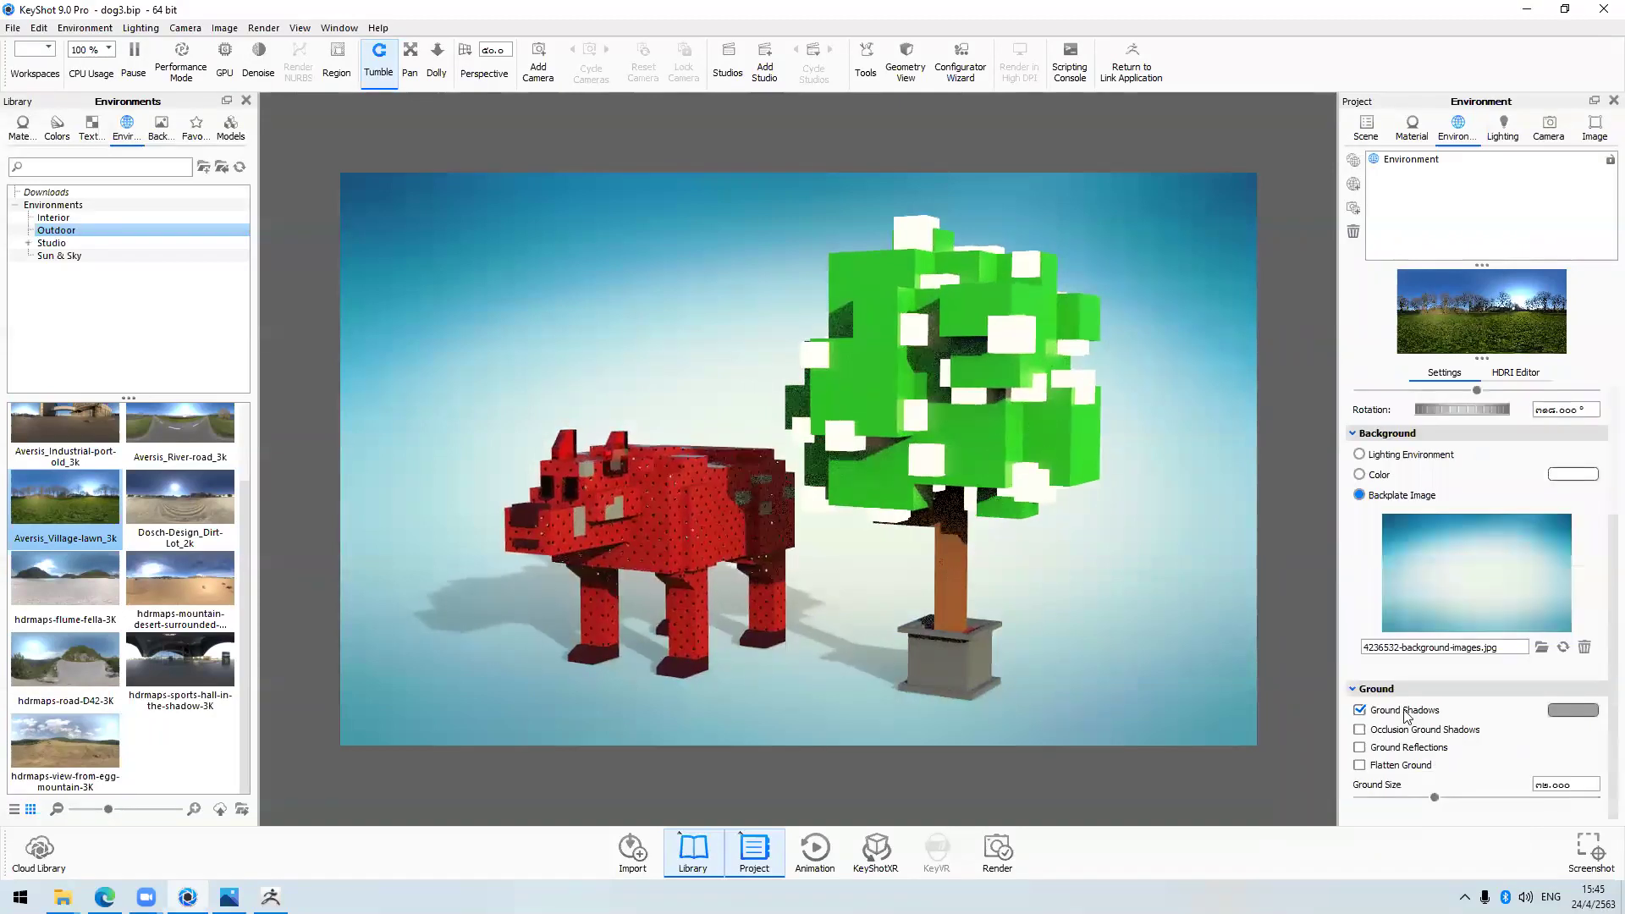
click(1359, 730)
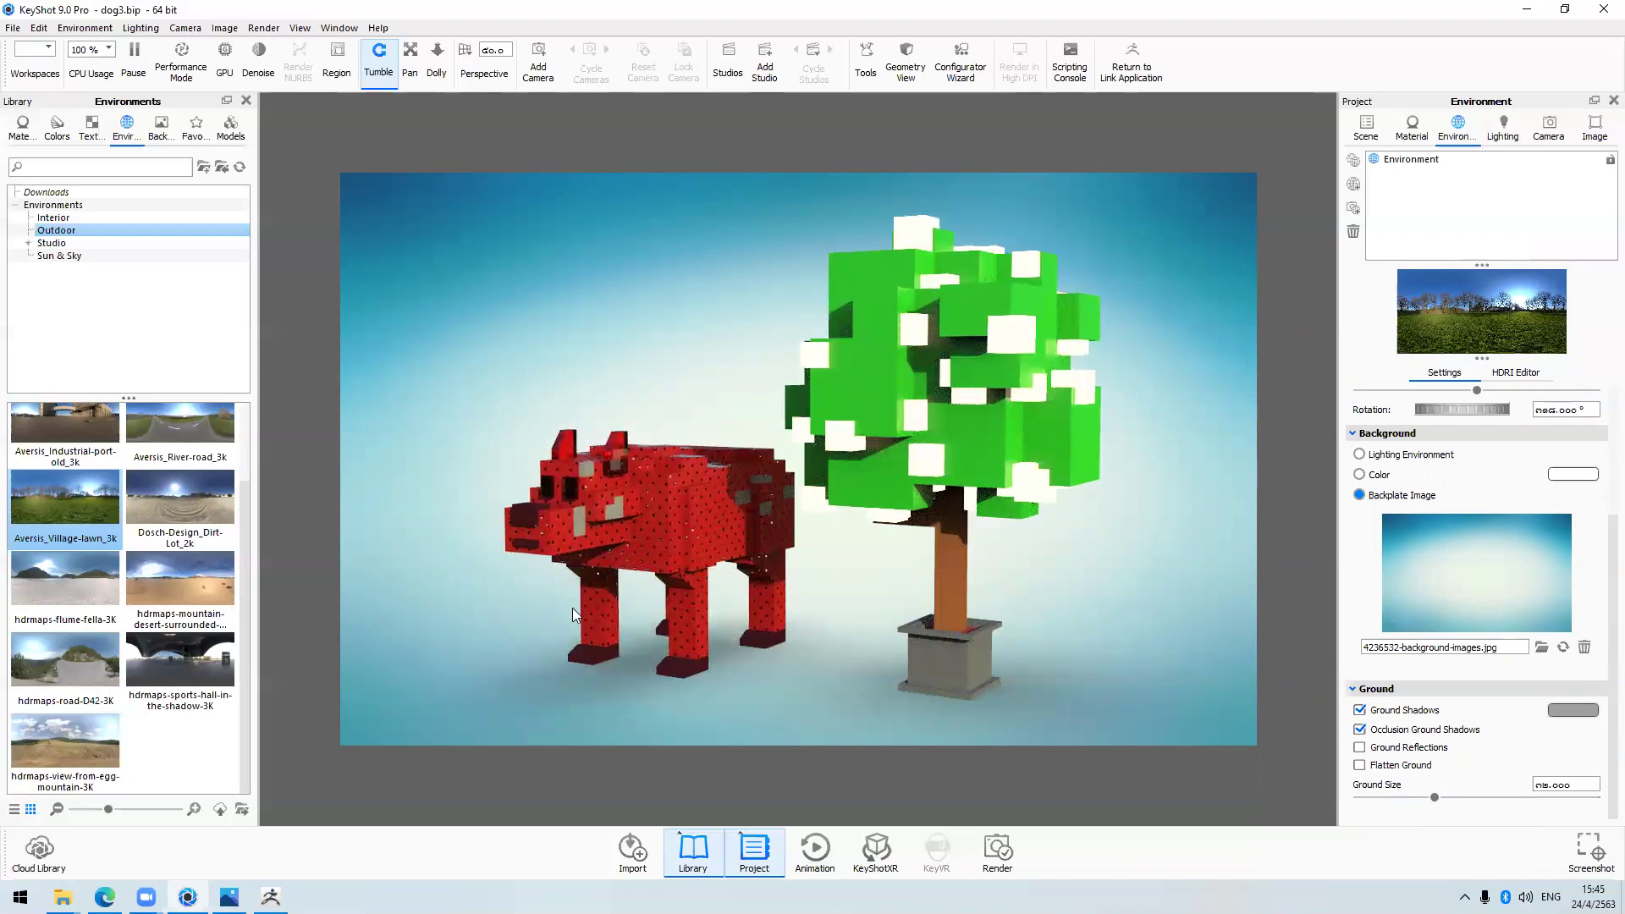
click(1361, 732)
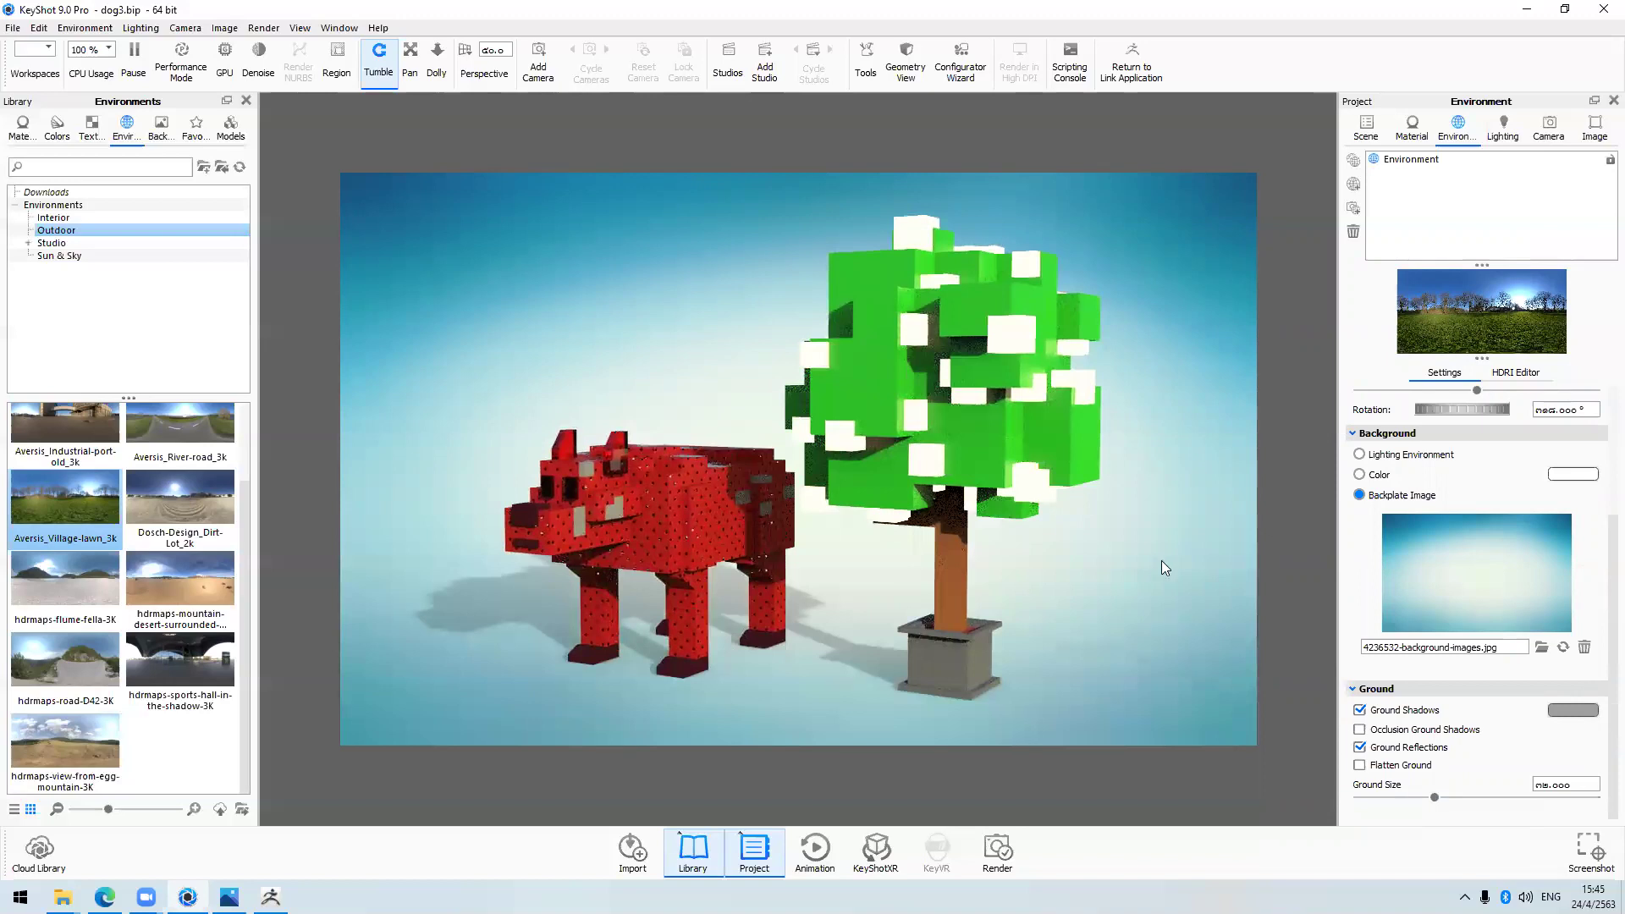
drag(799, 678, 1114, 570)
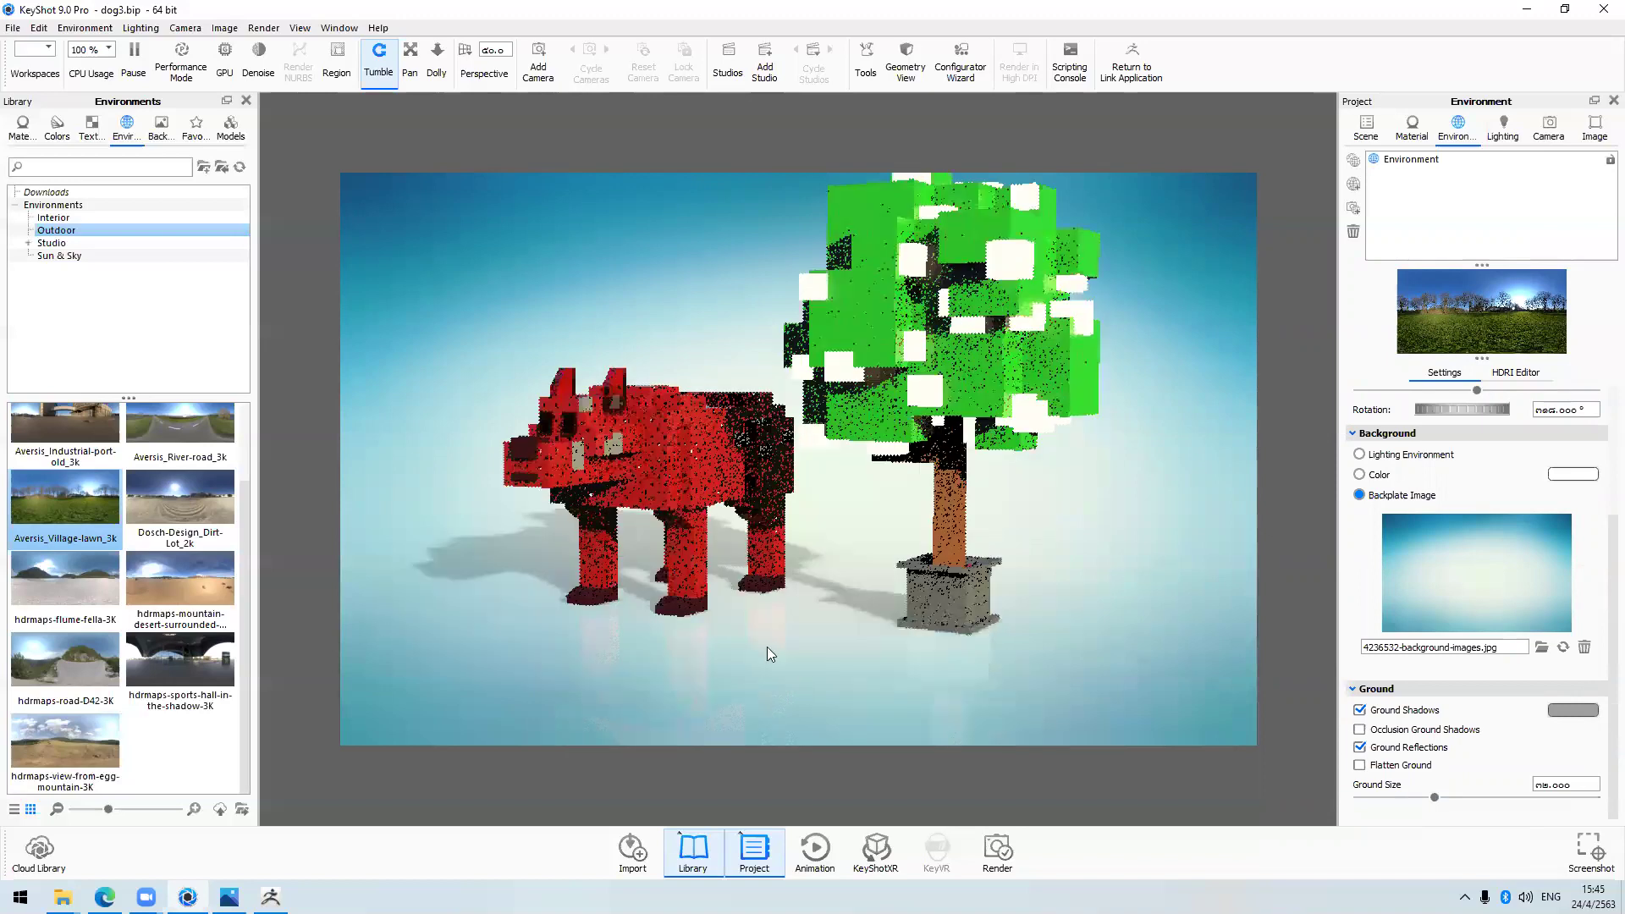
drag(767, 647, 686, 662)
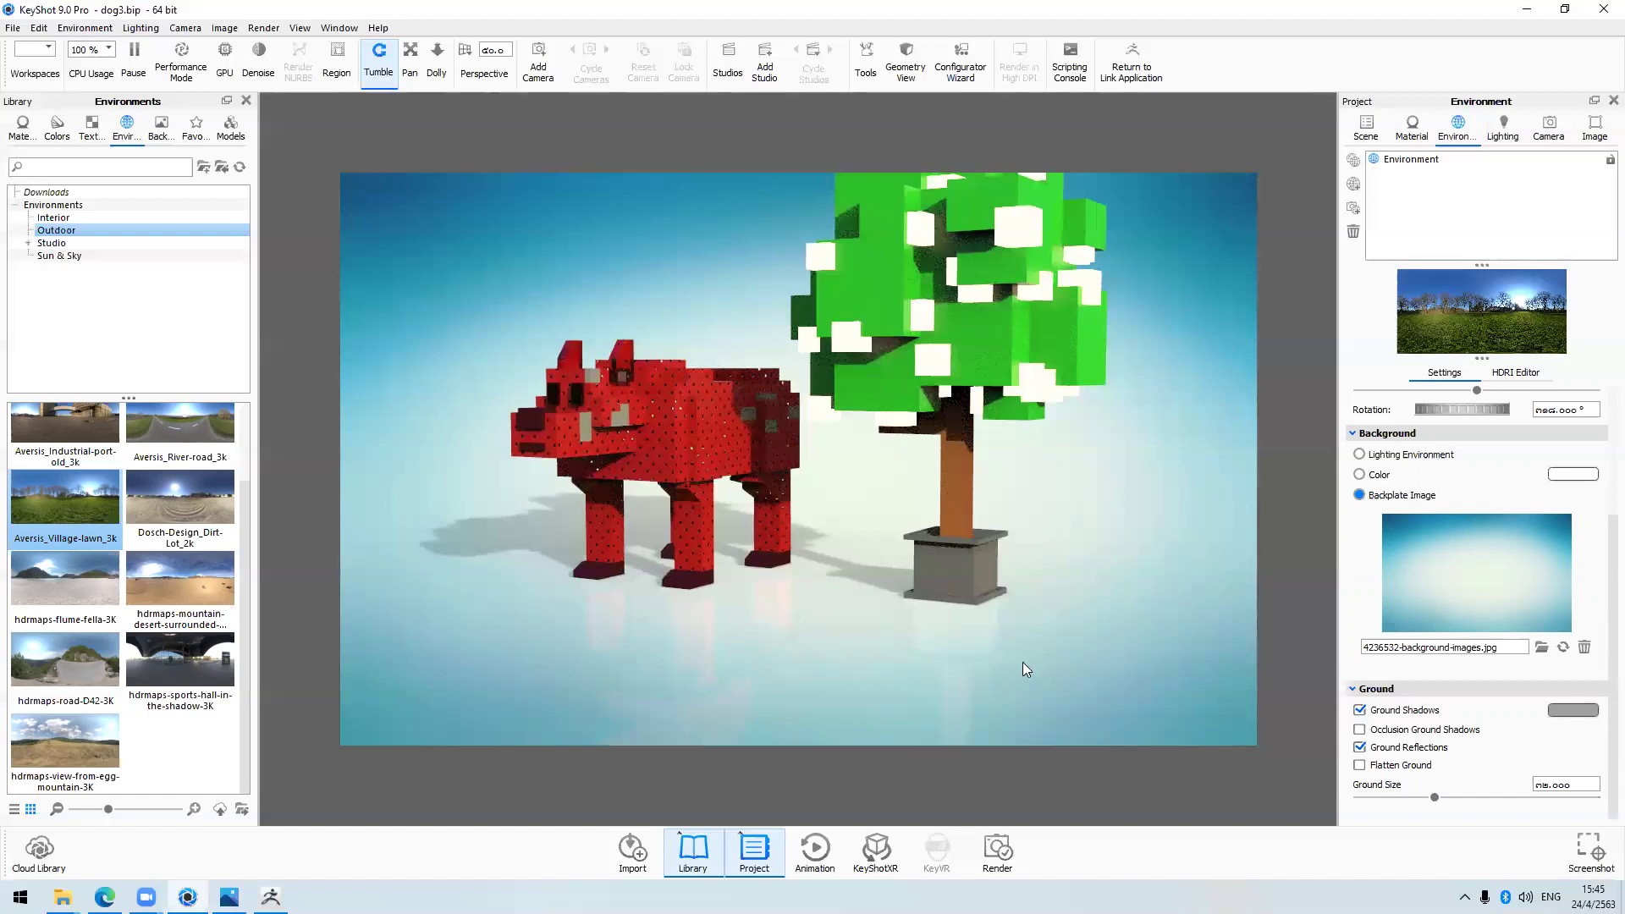
drag(1077, 684, 1092, 692)
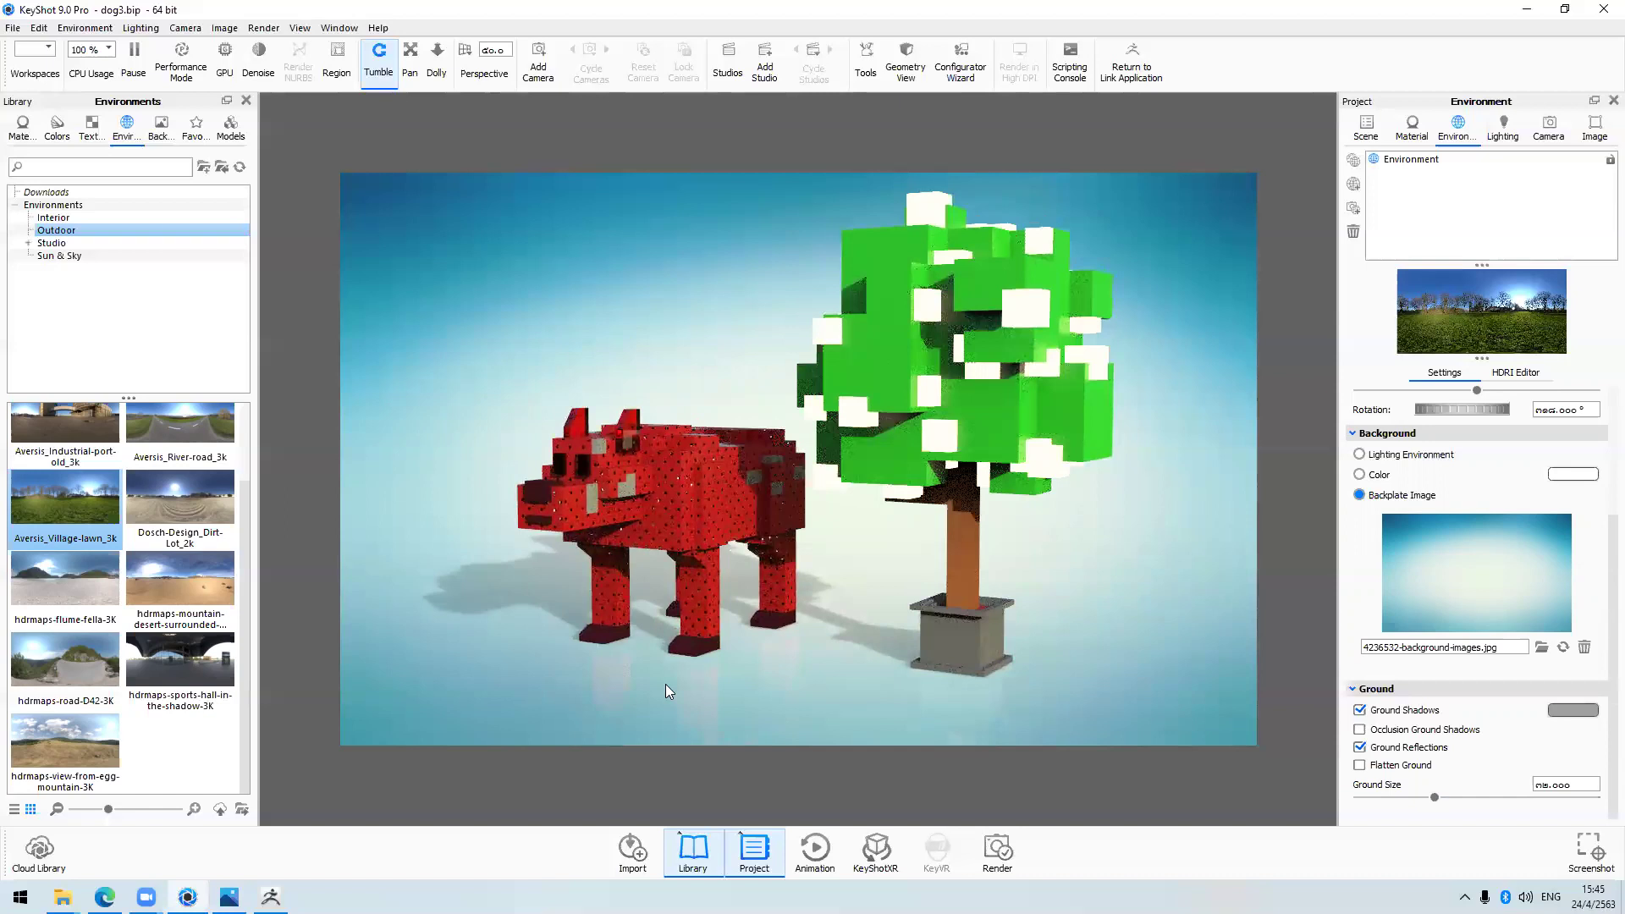
drag(1091, 678, 1093, 677)
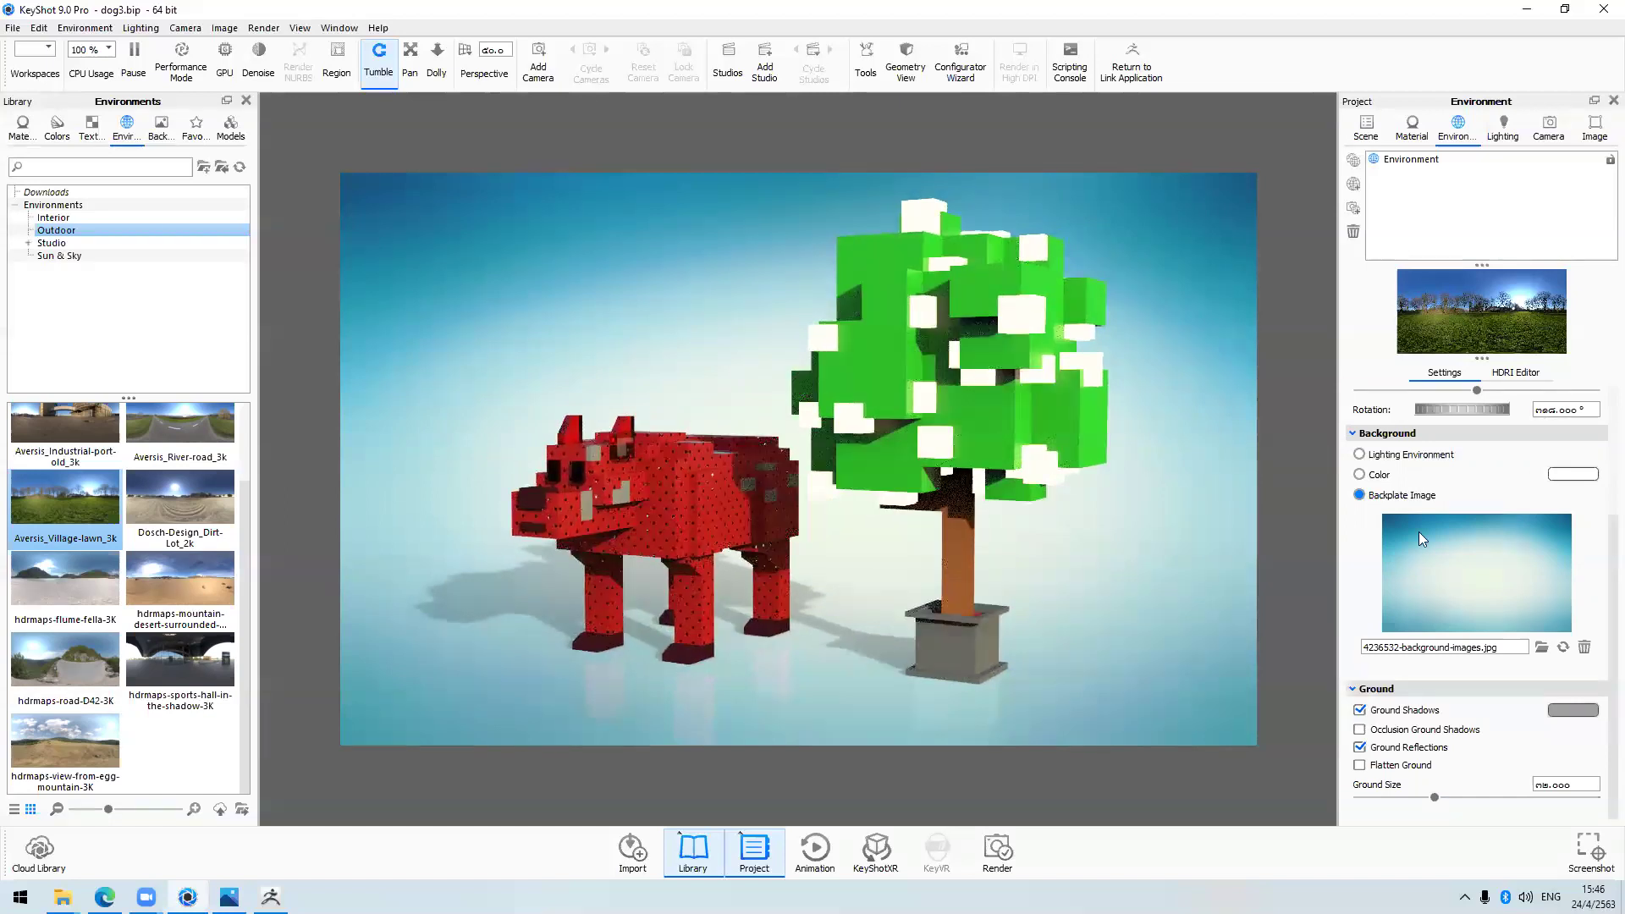
Try the Performance Mode lighting preset on the dog and tree, and return to the Basic preset
click(1507, 159)
click(1503, 134)
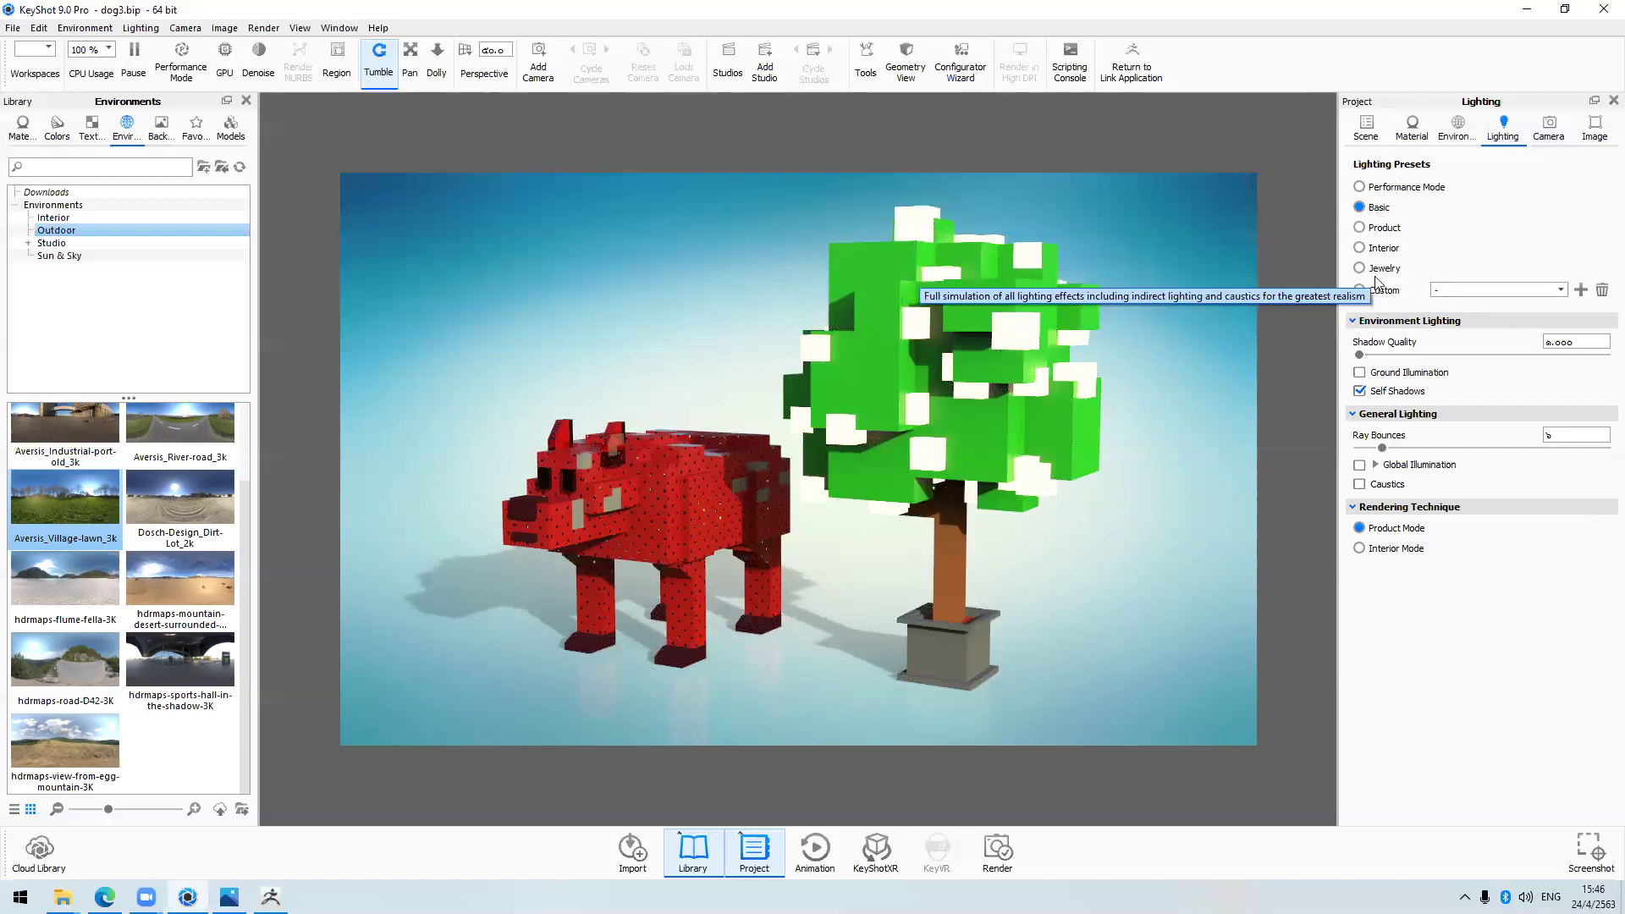
click(1360, 188)
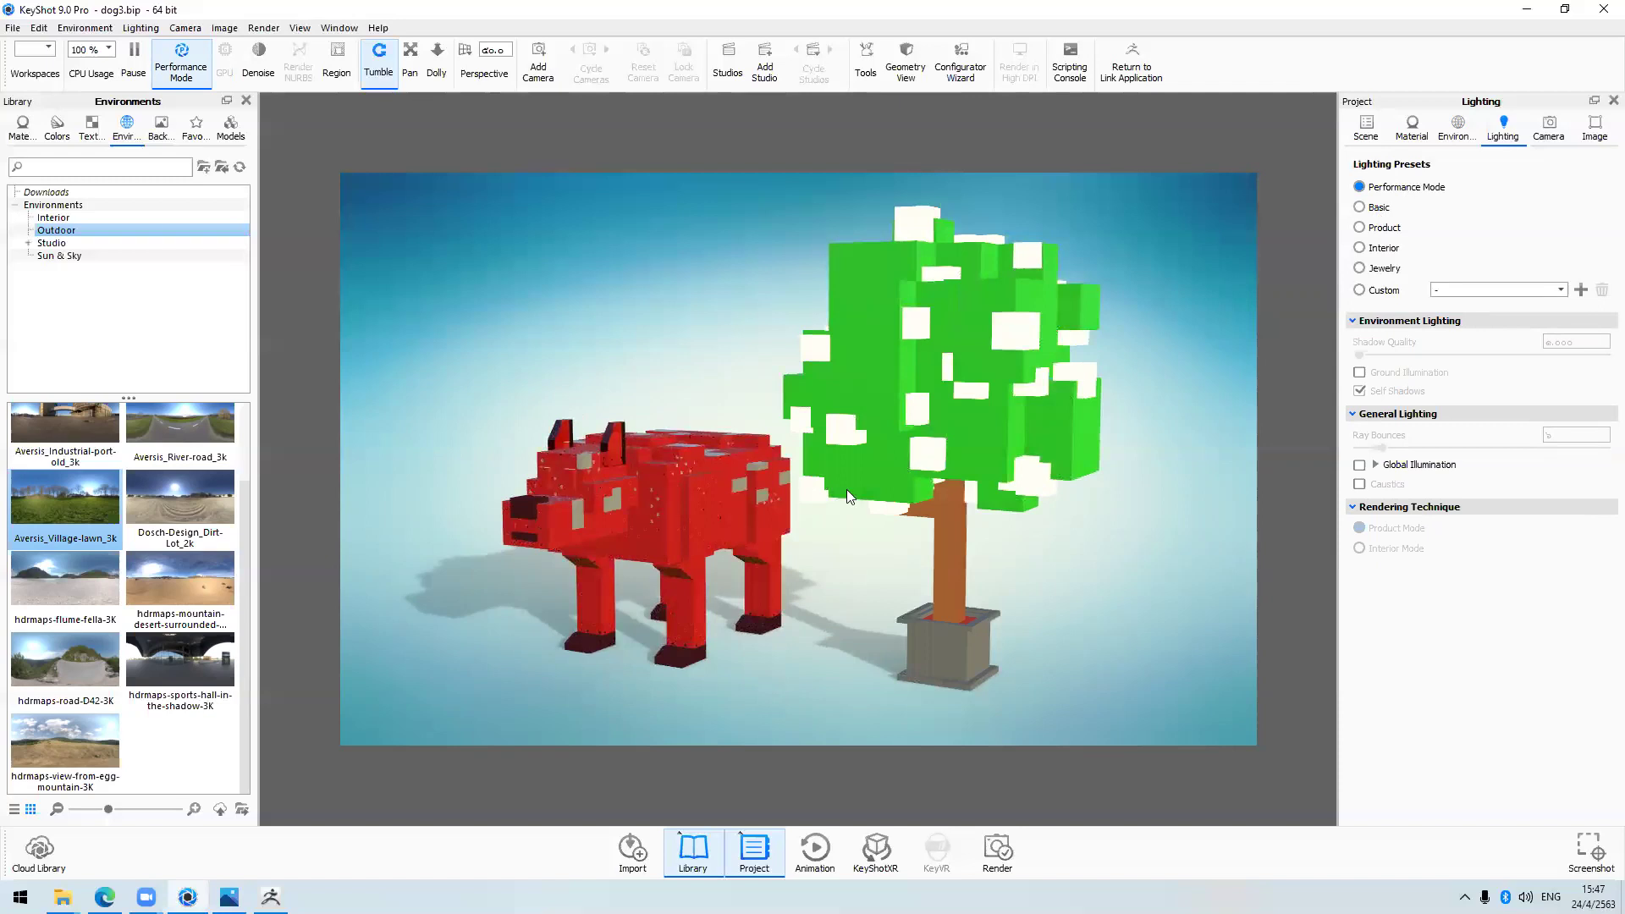
drag(1035, 566, 860, 557)
drag(1306, 555, 1158, 454)
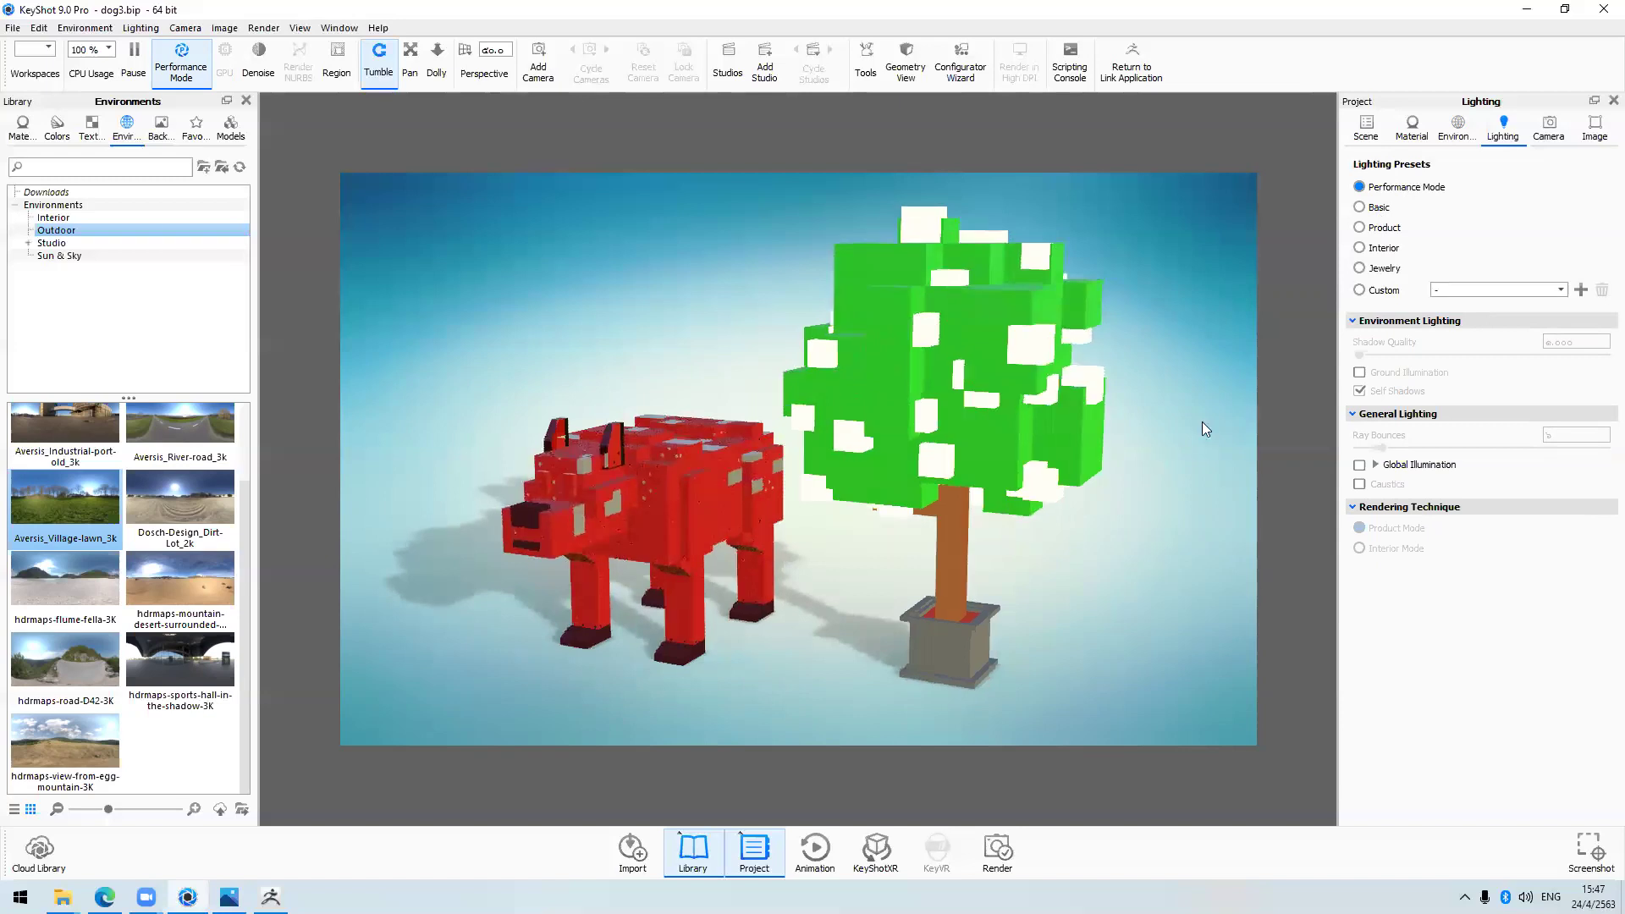
click(1361, 207)
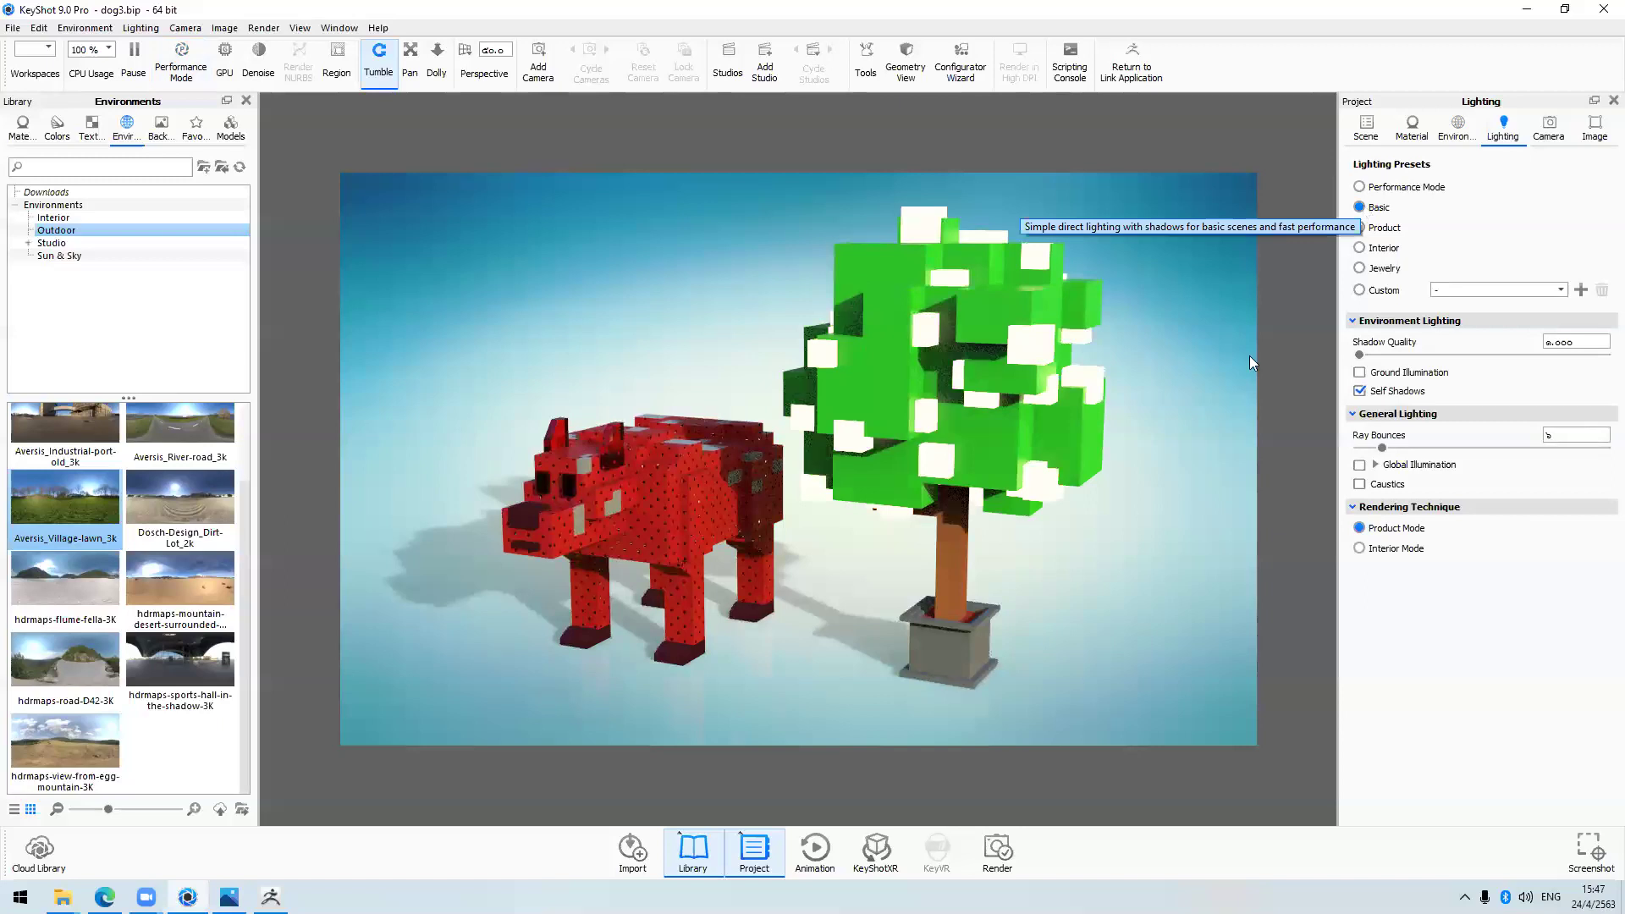
drag(1202, 330, 1143, 357)
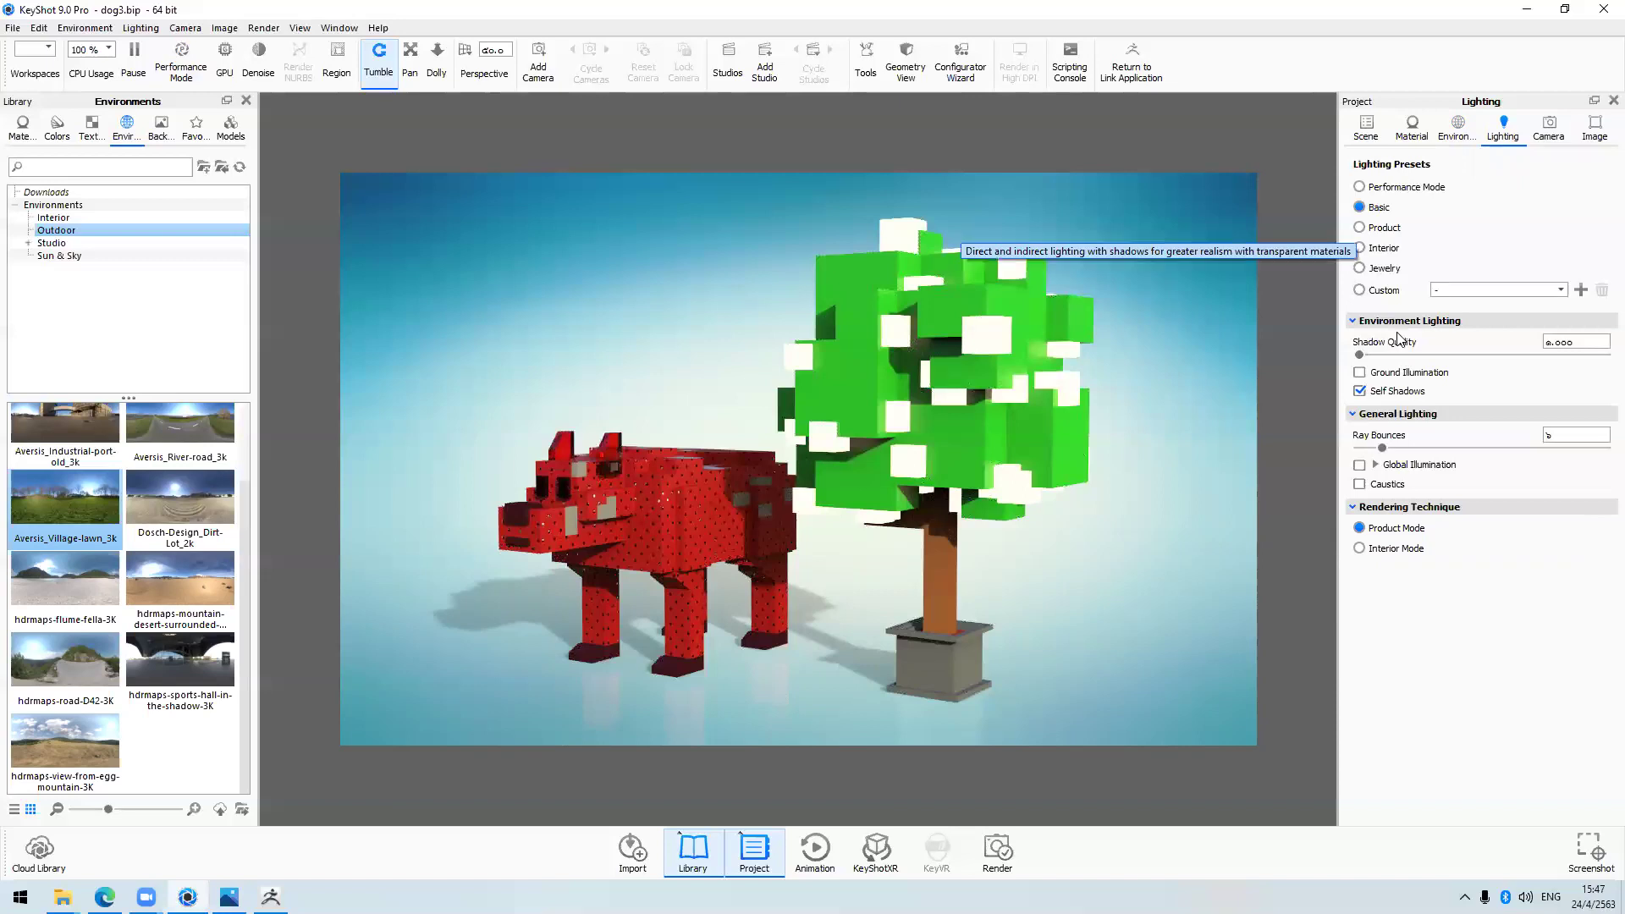
Compare the Performance Mode and Basic lighting presets once more and apply the Product preset
click(1361, 187)
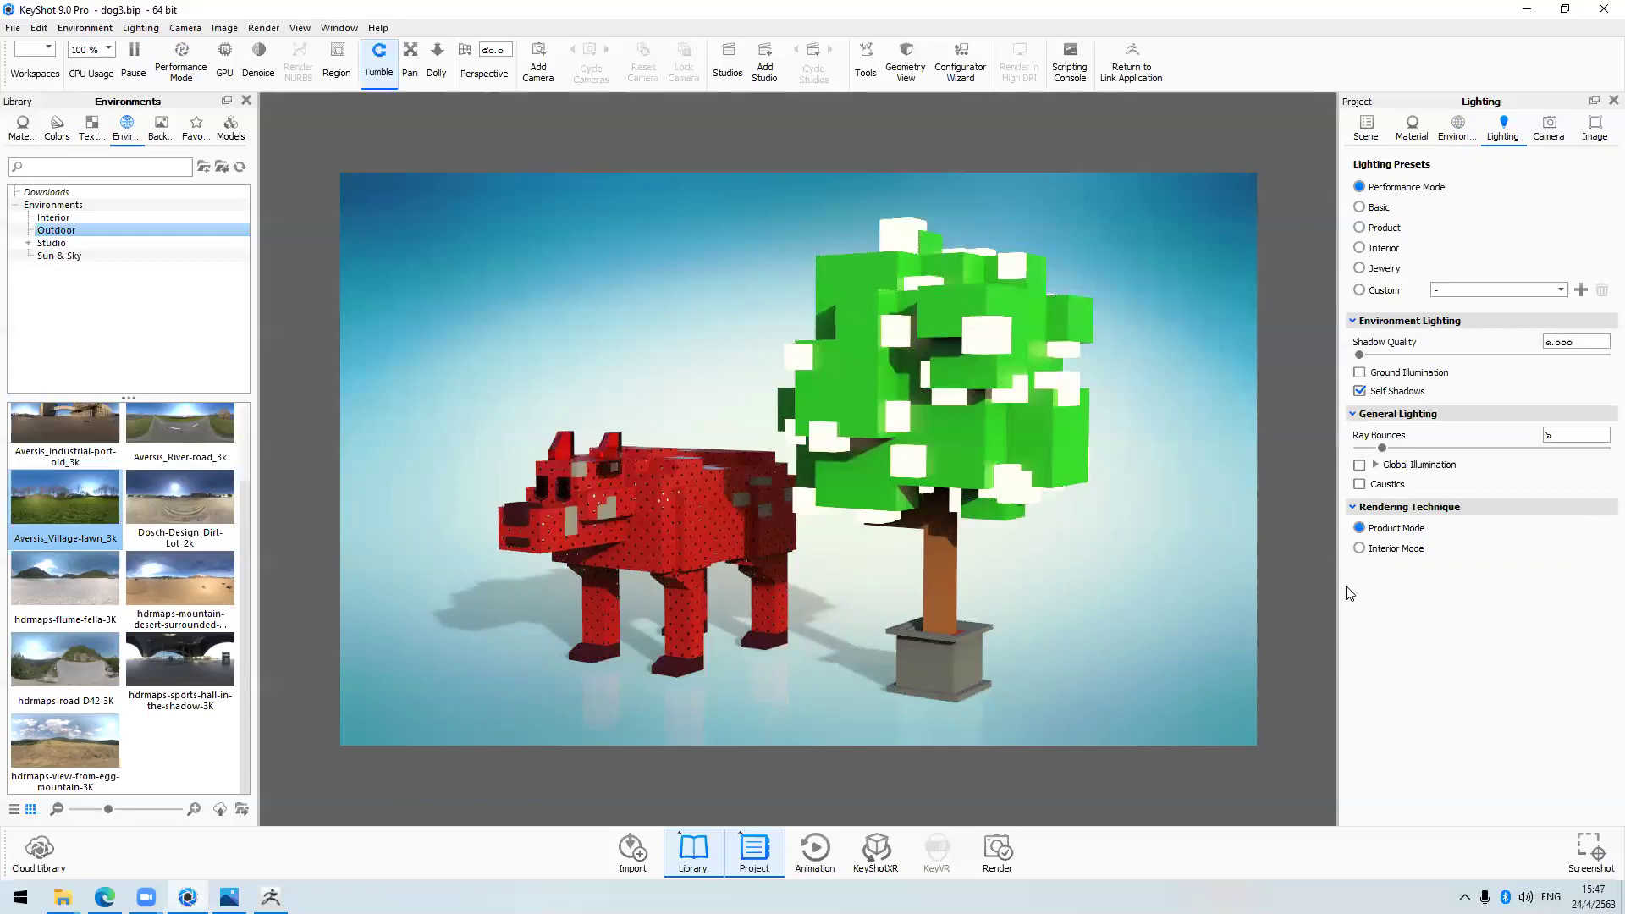
click(1359, 208)
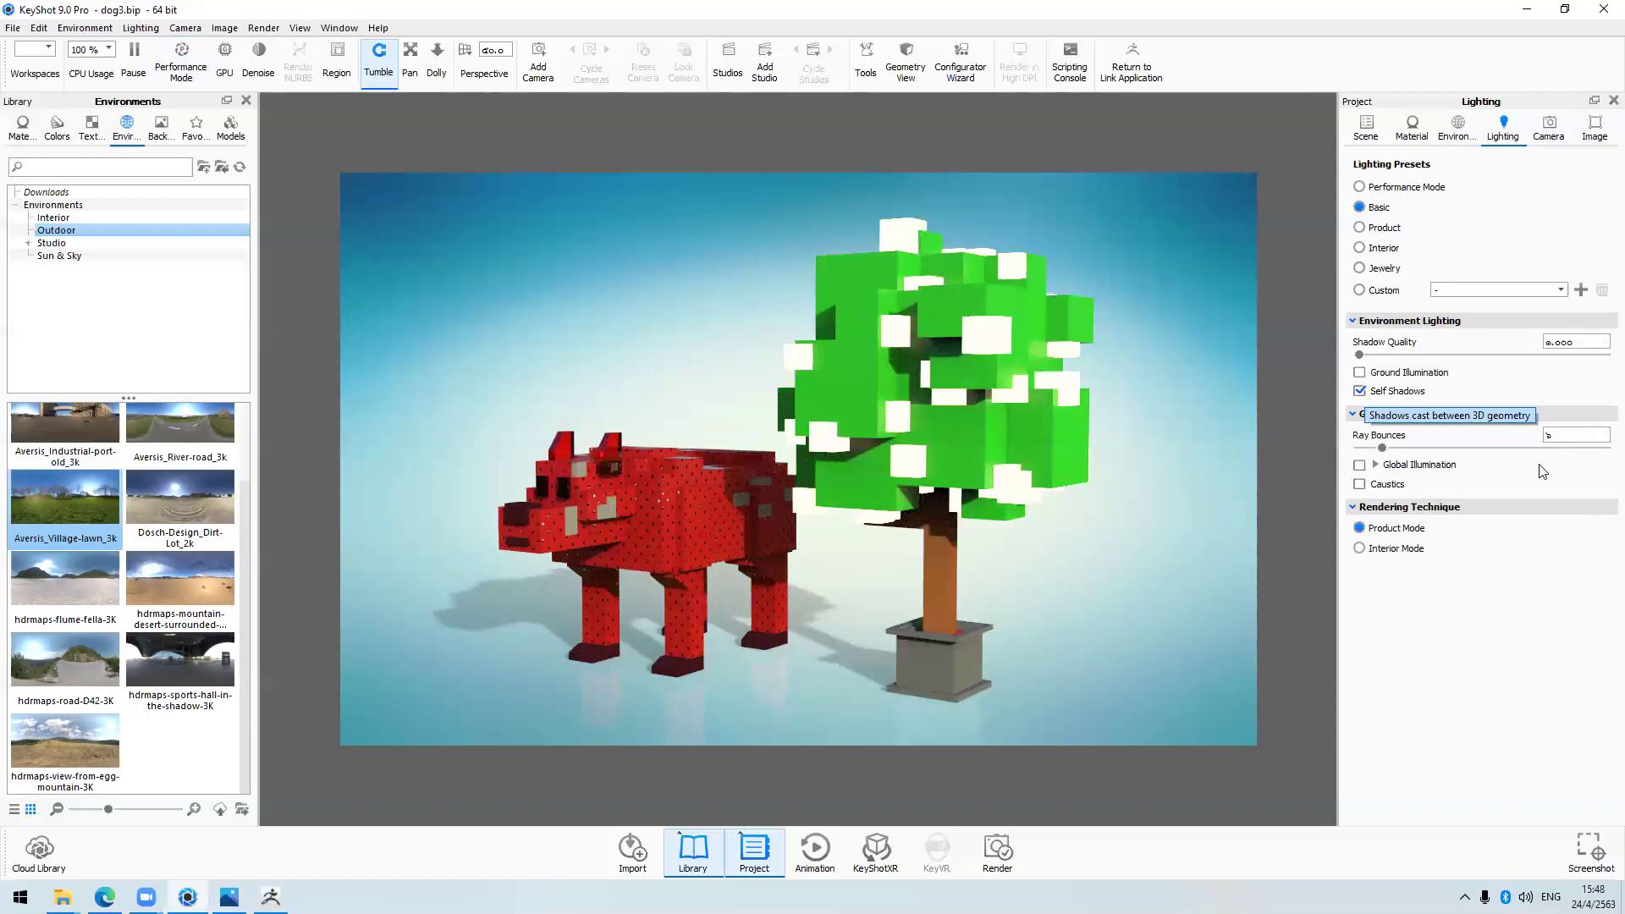
click(1360, 229)
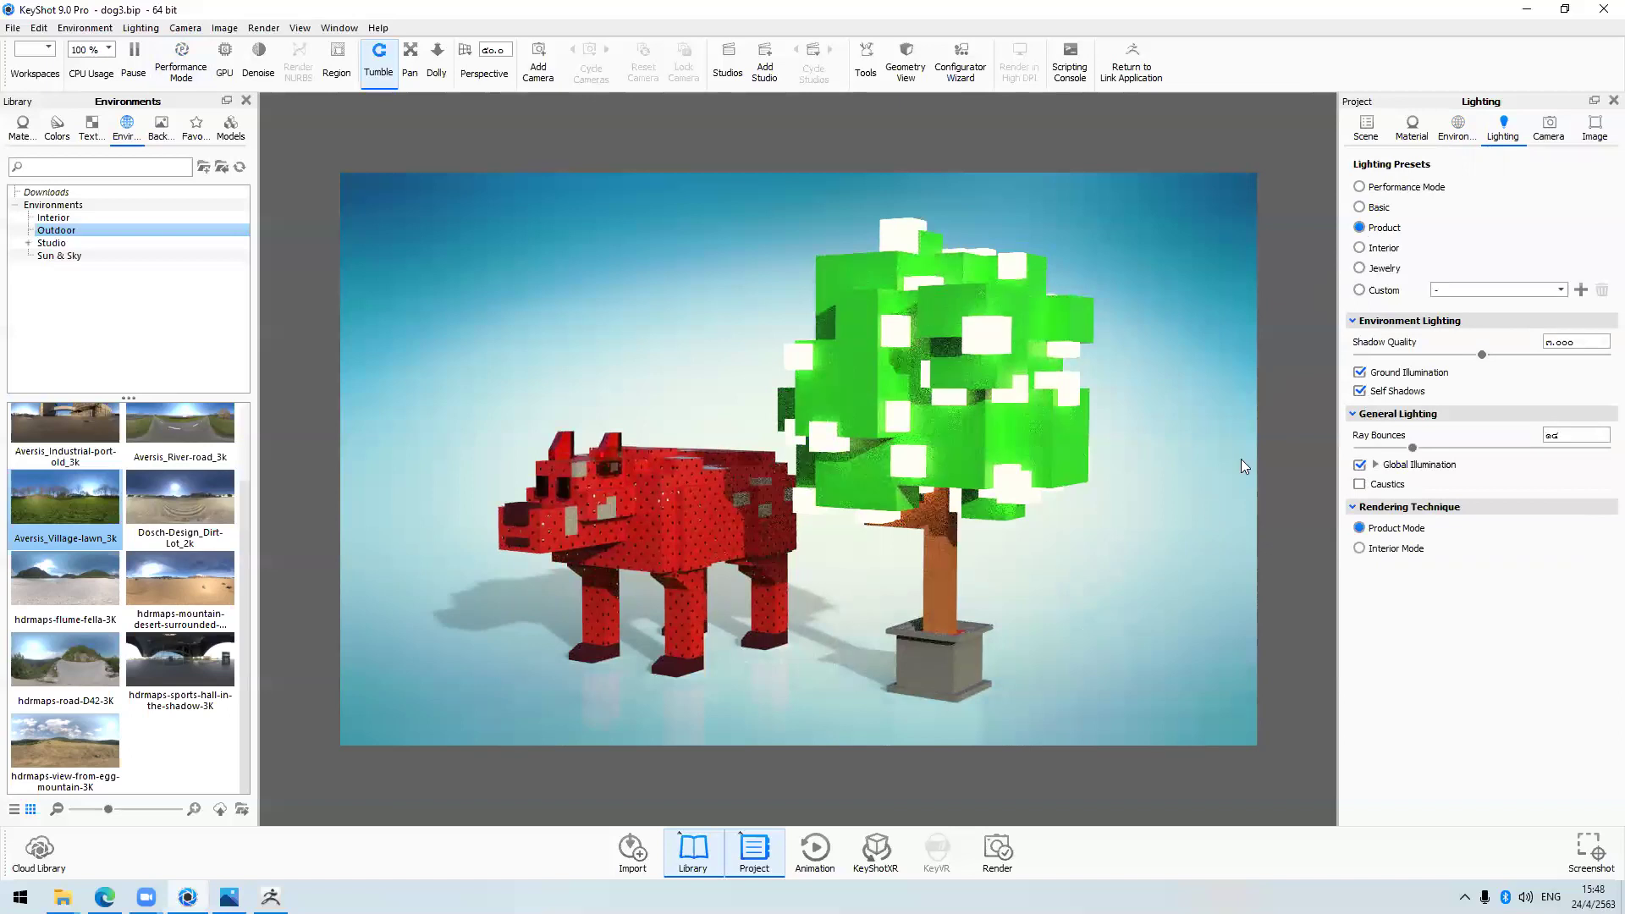
Lower the environment's brightness to darken the lighting on the models
click(1465, 133)
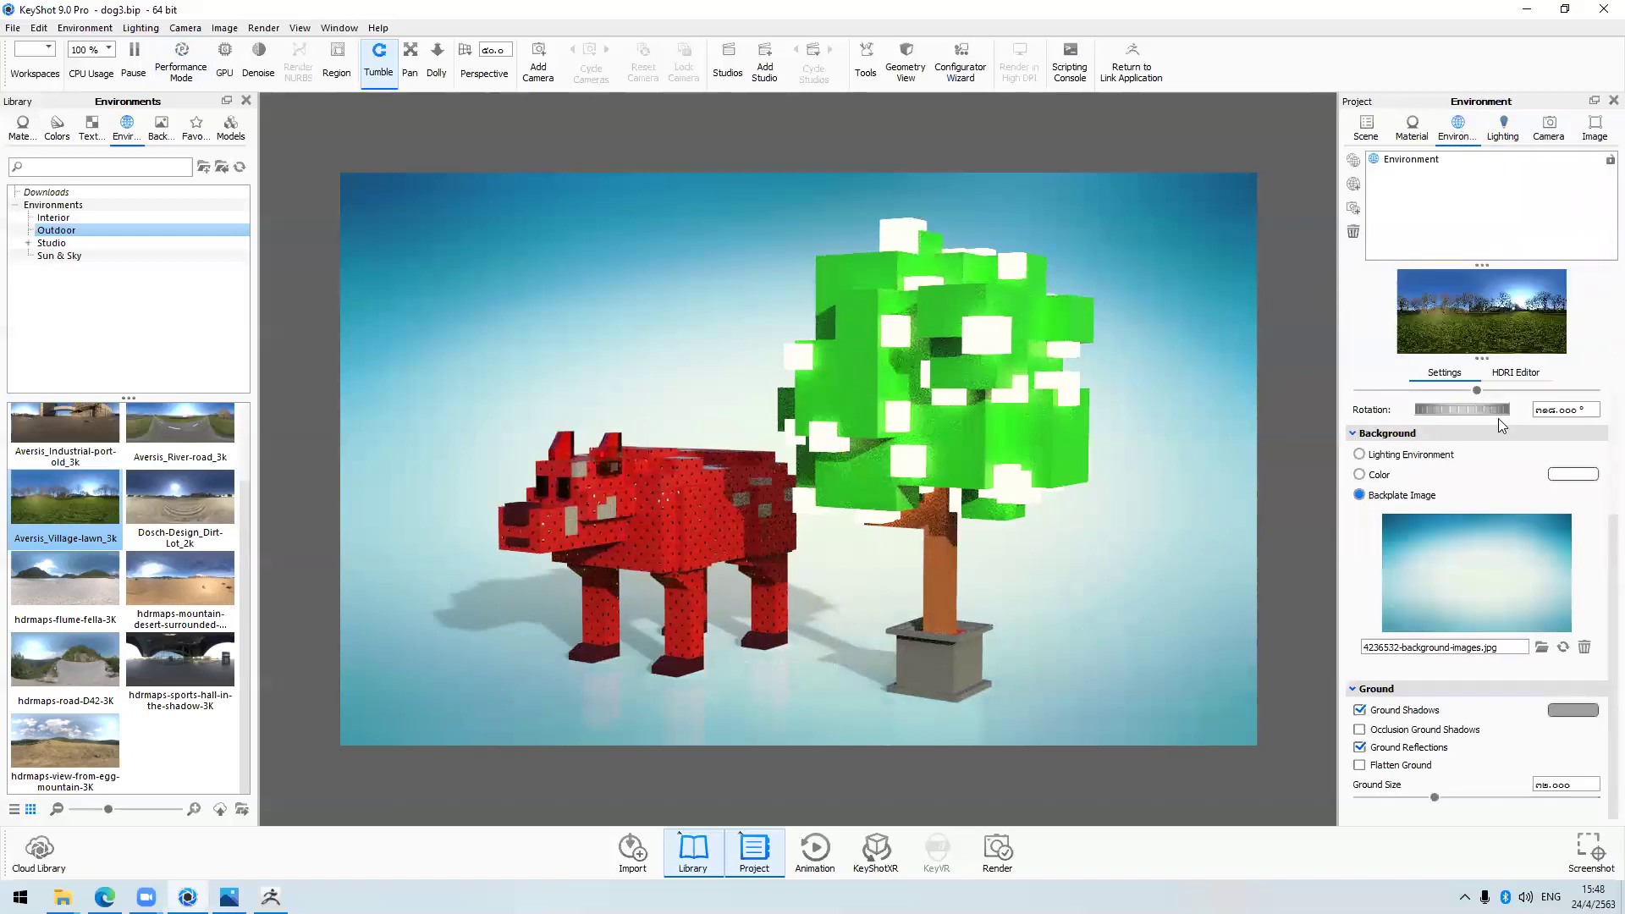
scroll(1499, 418, up, 3)
drag(1476, 424, 1439, 430)
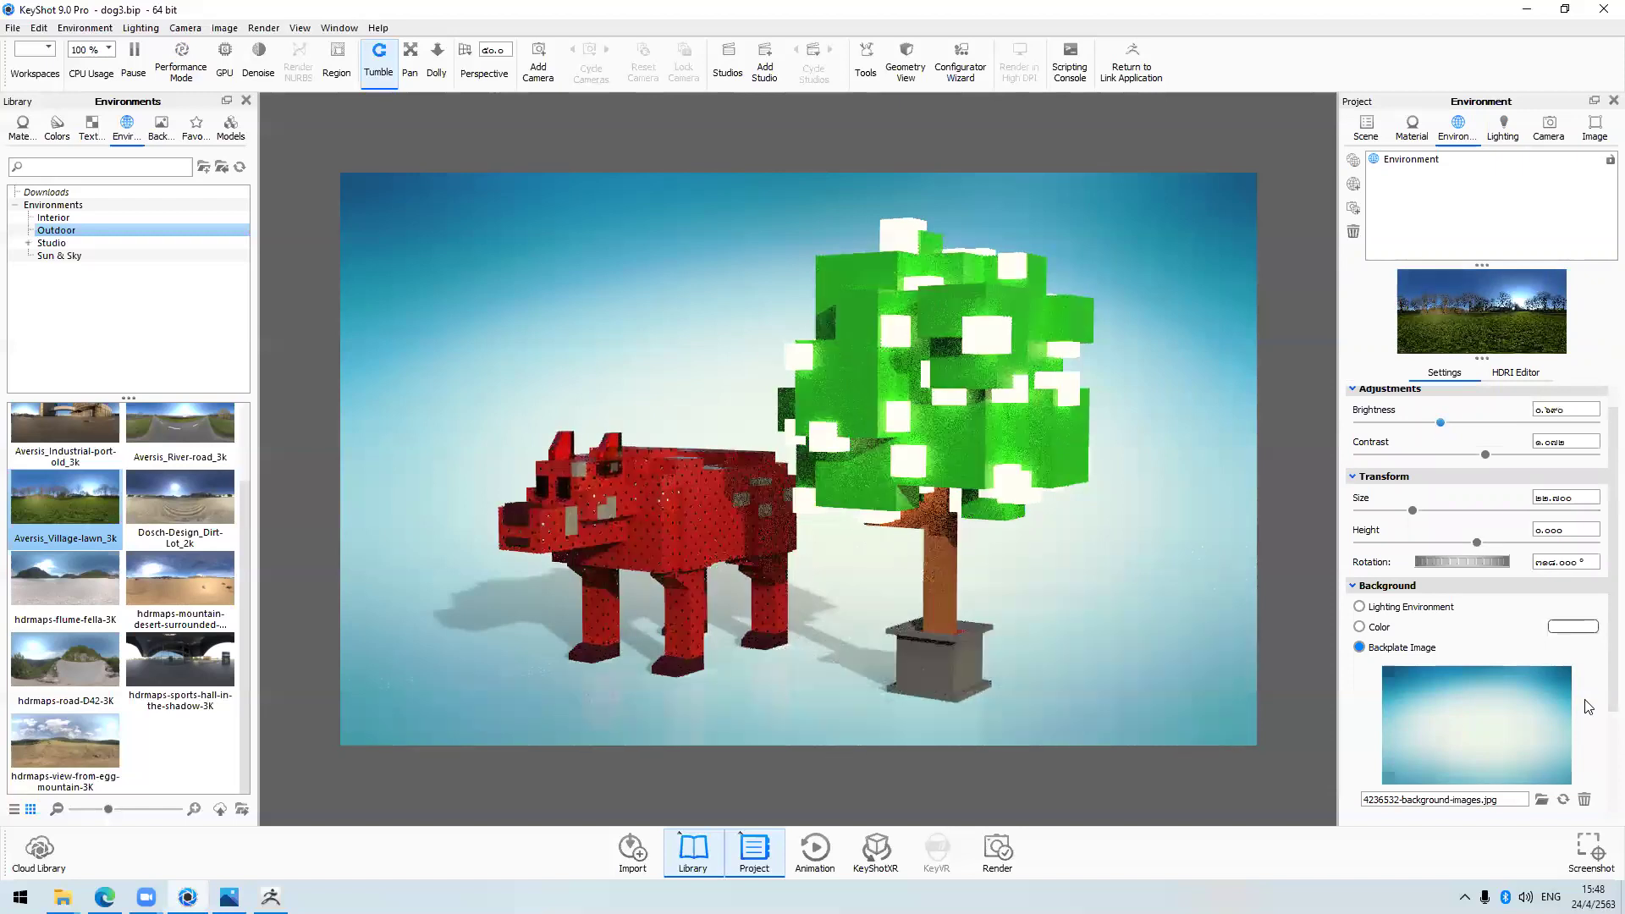
Replace the backplate image with bg2 from the environment folder
scroll(1565, 740, down, 2)
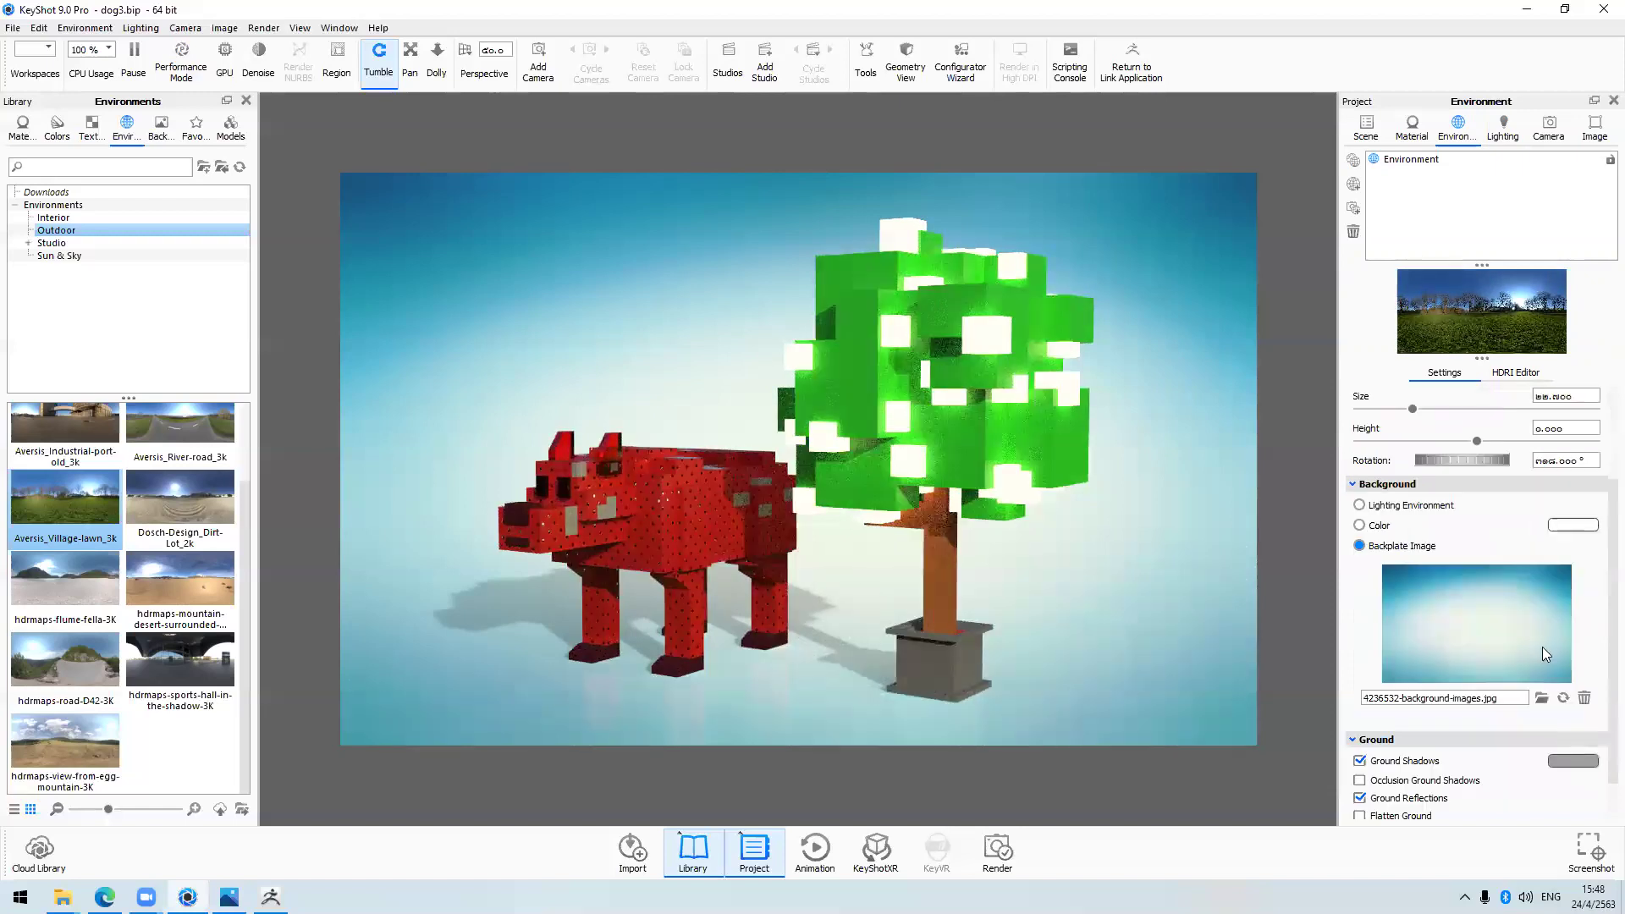
scroll(1542, 654, down, 1)
click(1542, 648)
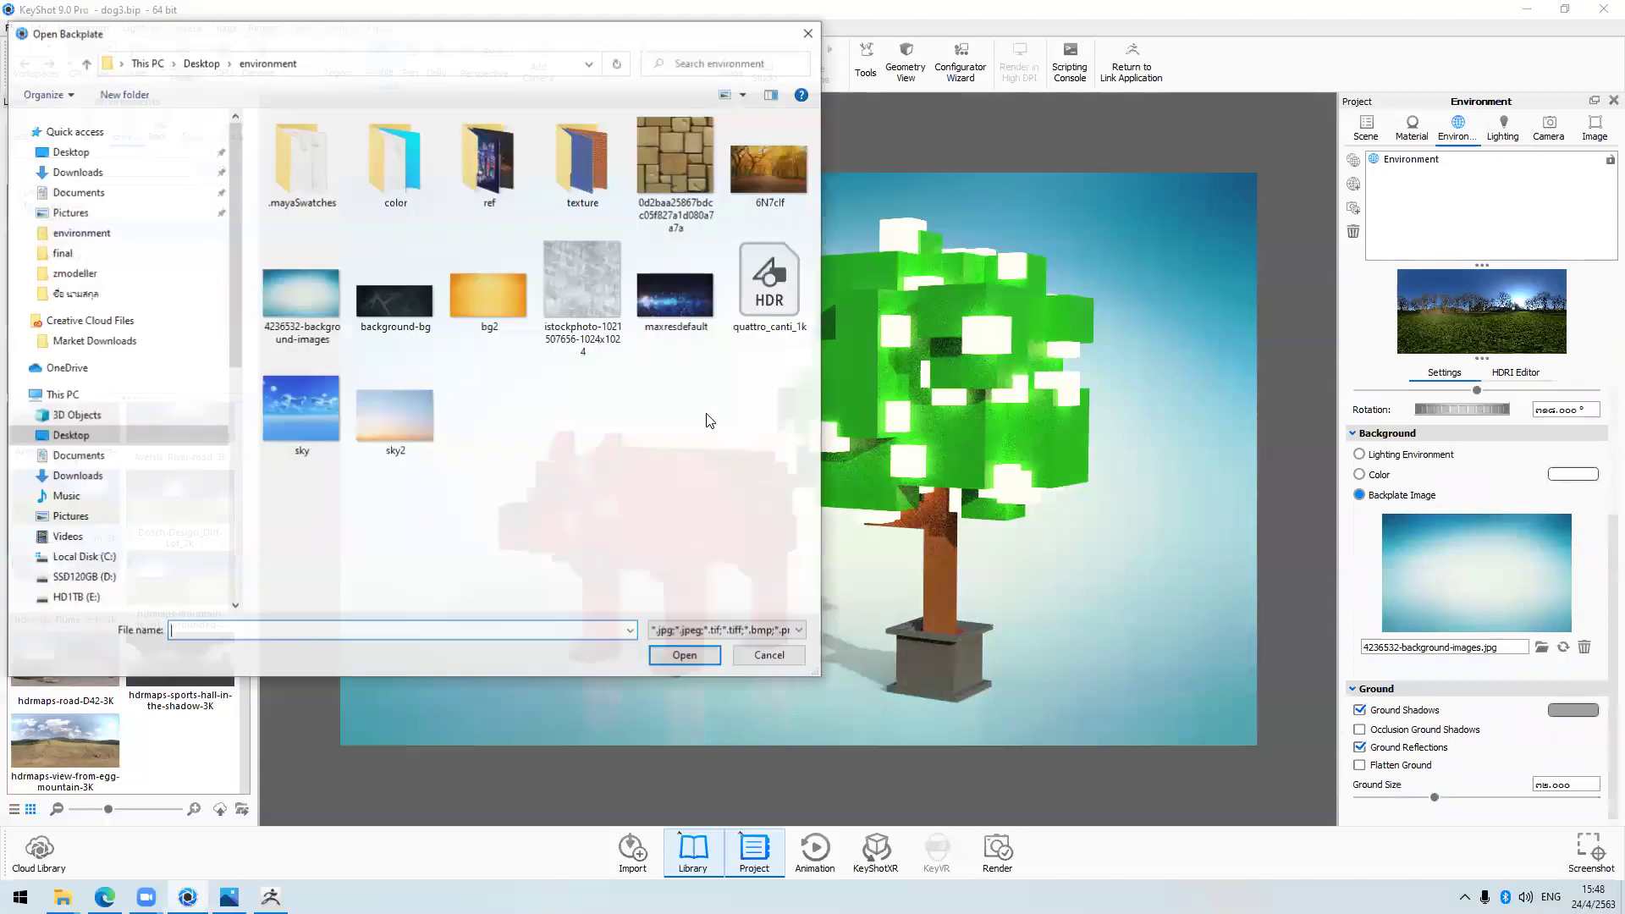
text(bg2)
click(673, 656)
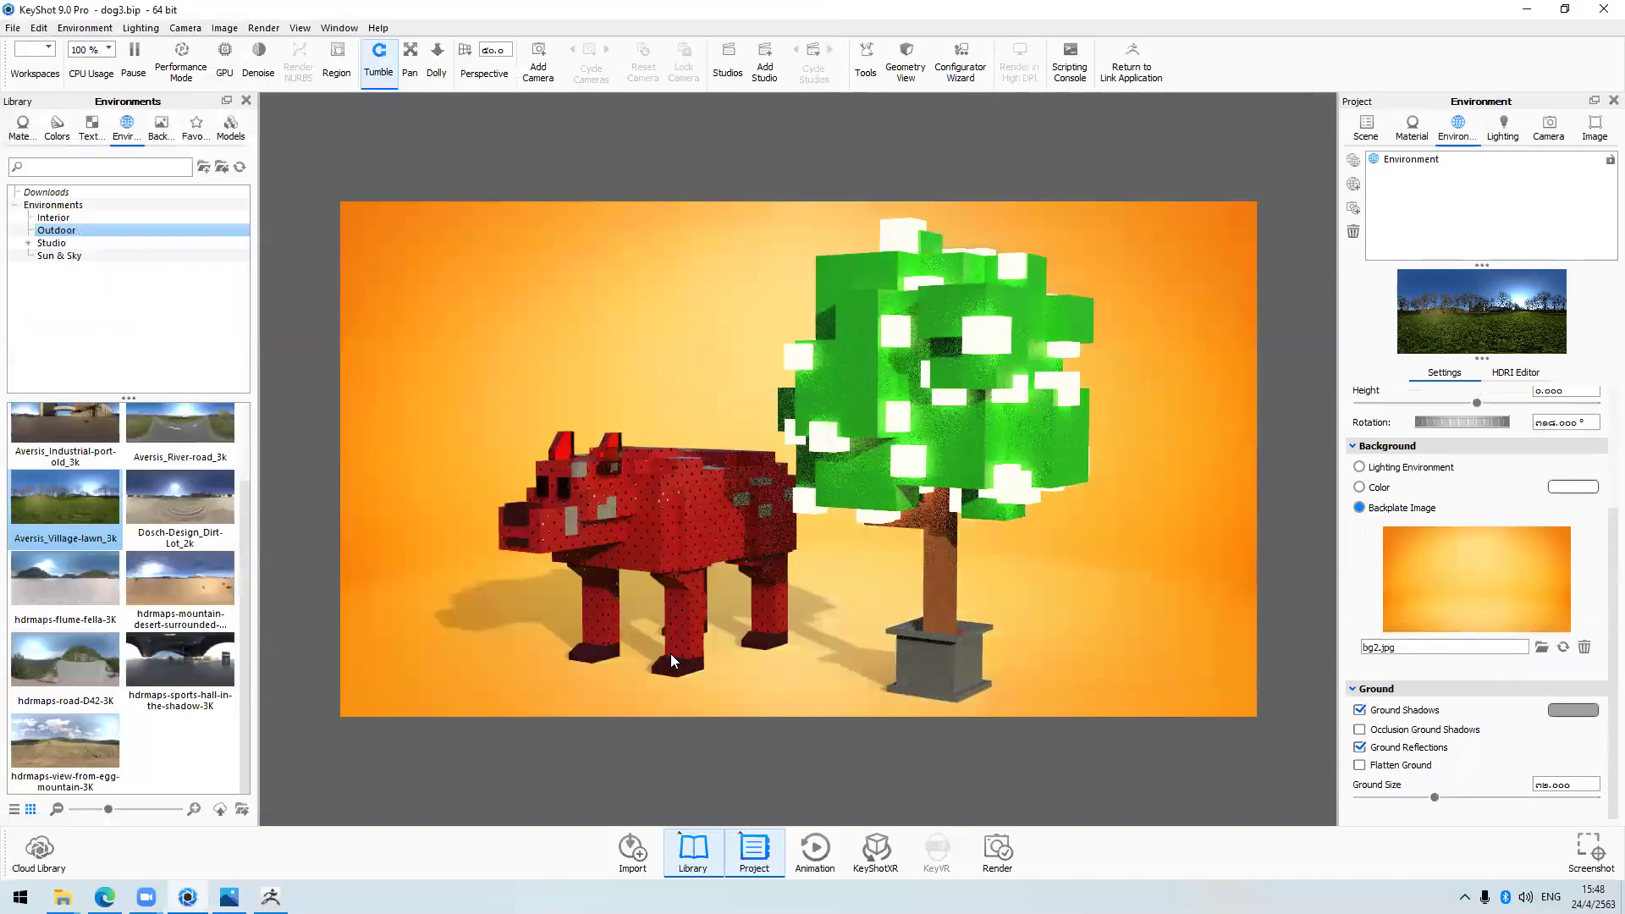
Load the sky image as the backplate, and look through the environment folder without choosing another file
click(1542, 648)
click(327, 454)
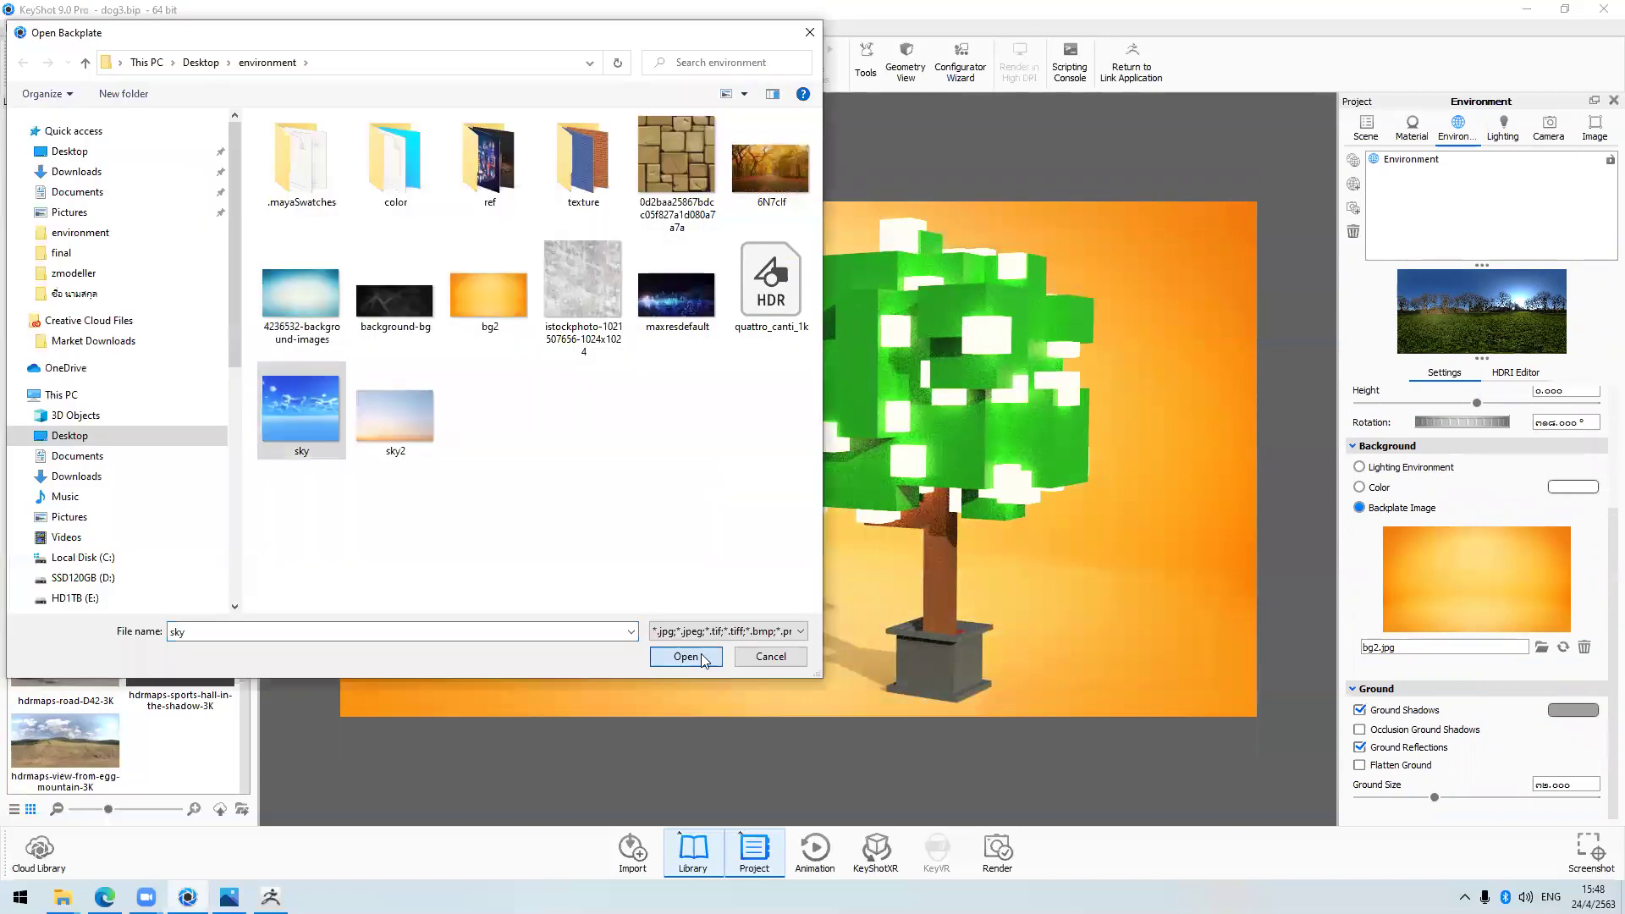
click(686, 657)
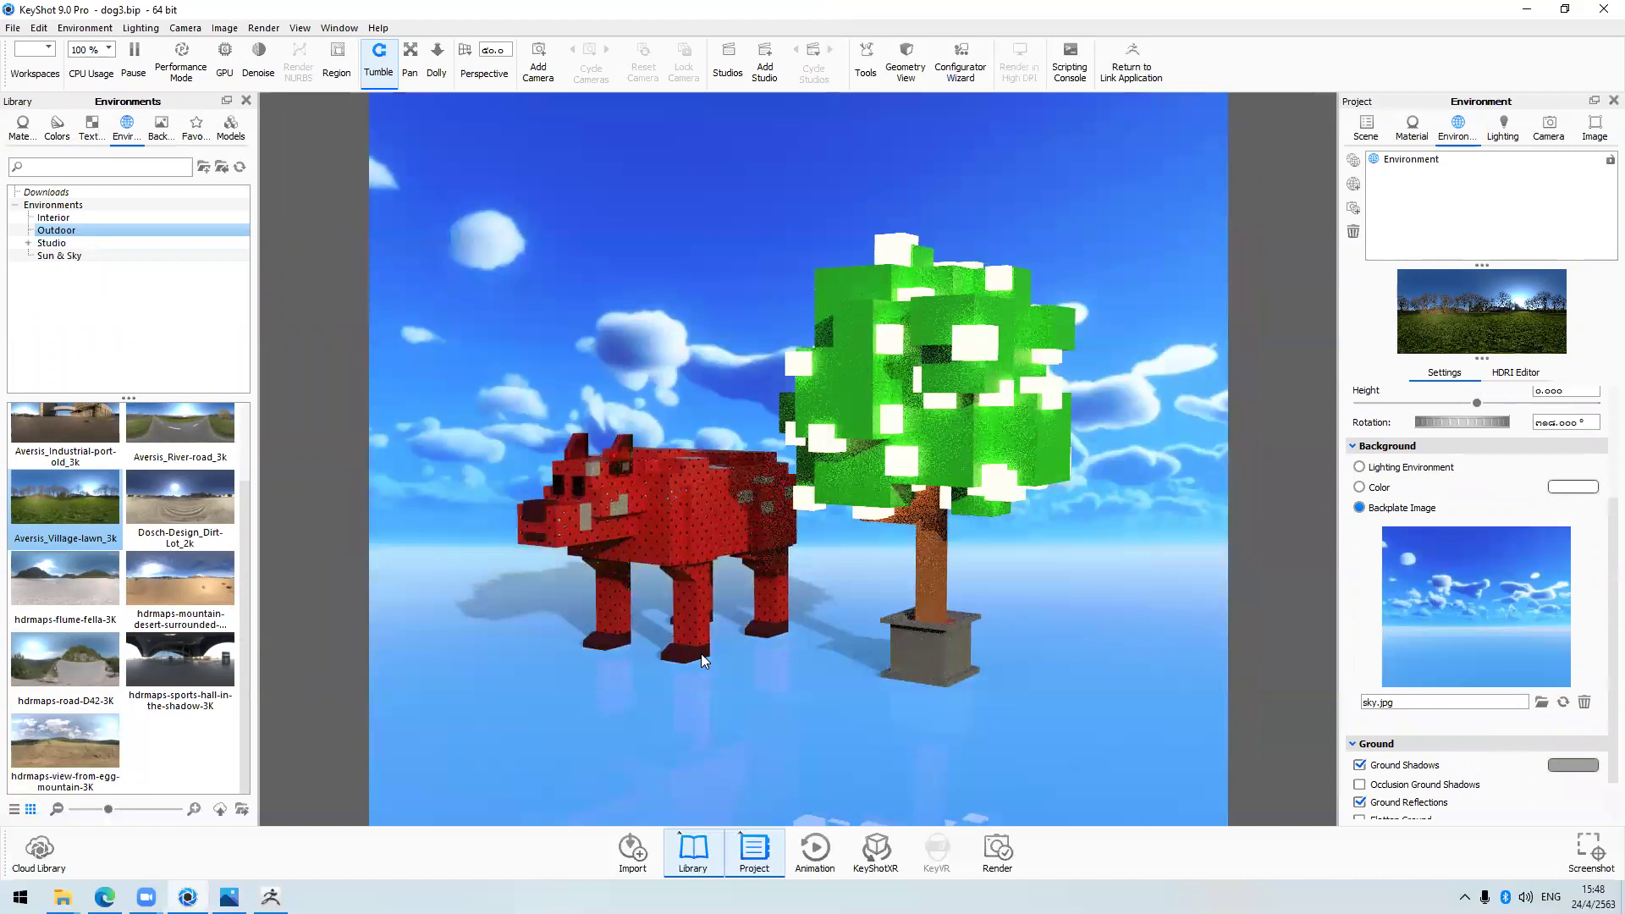
click(1542, 702)
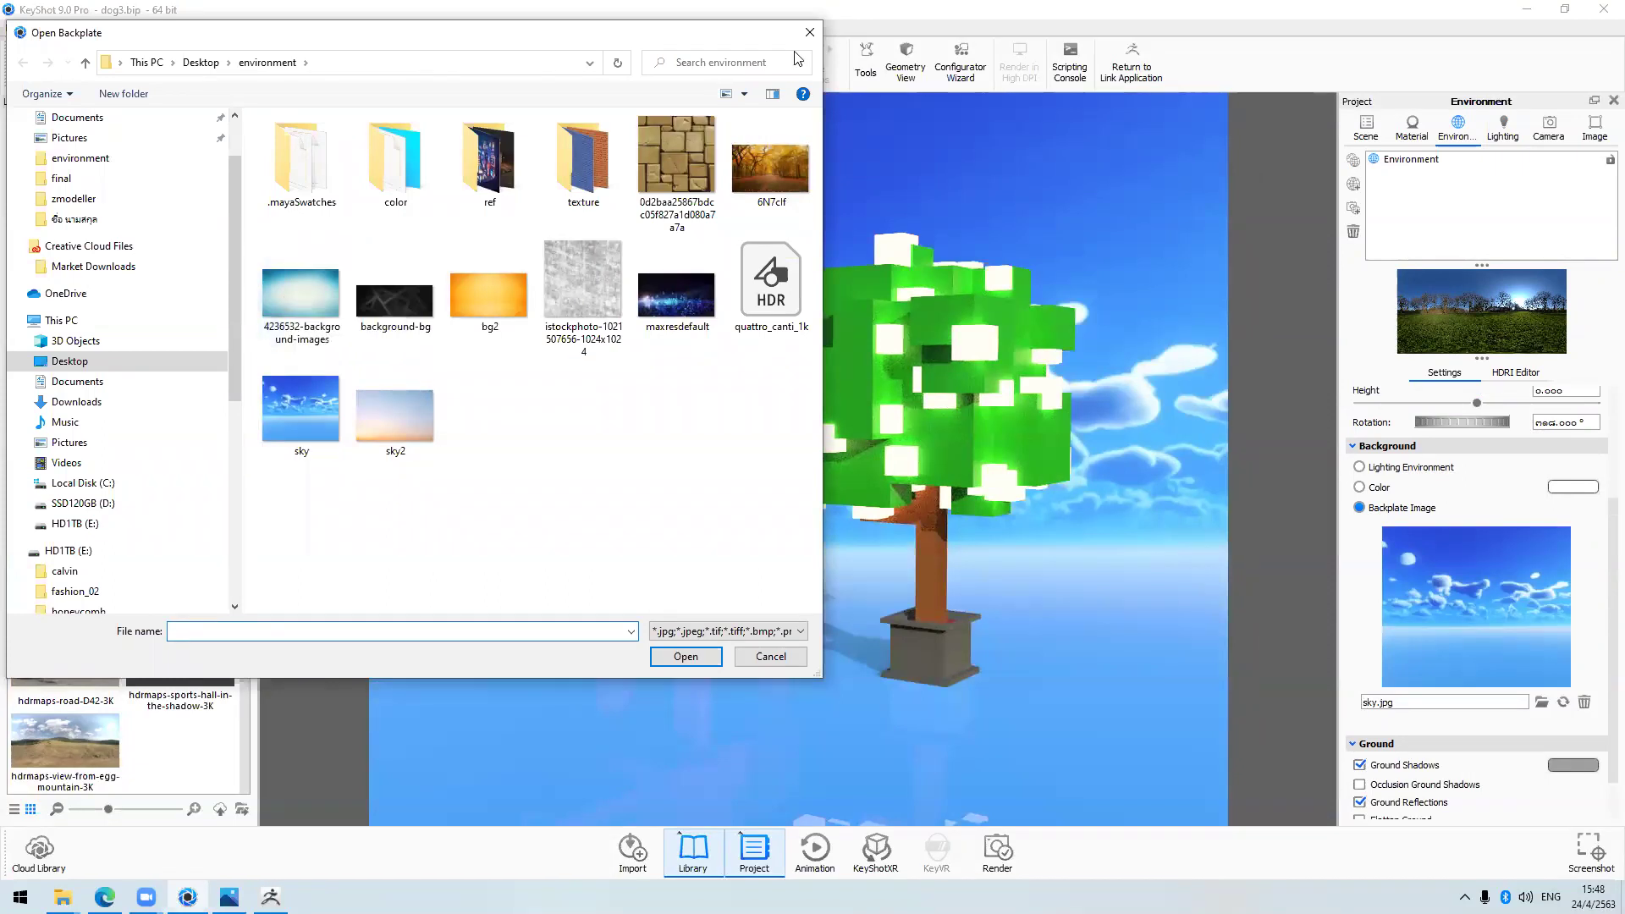
key(Escape)
Apply the Studio_Backdrop_Grey backplate from the library's Studio backplates to the scene
click(161, 127)
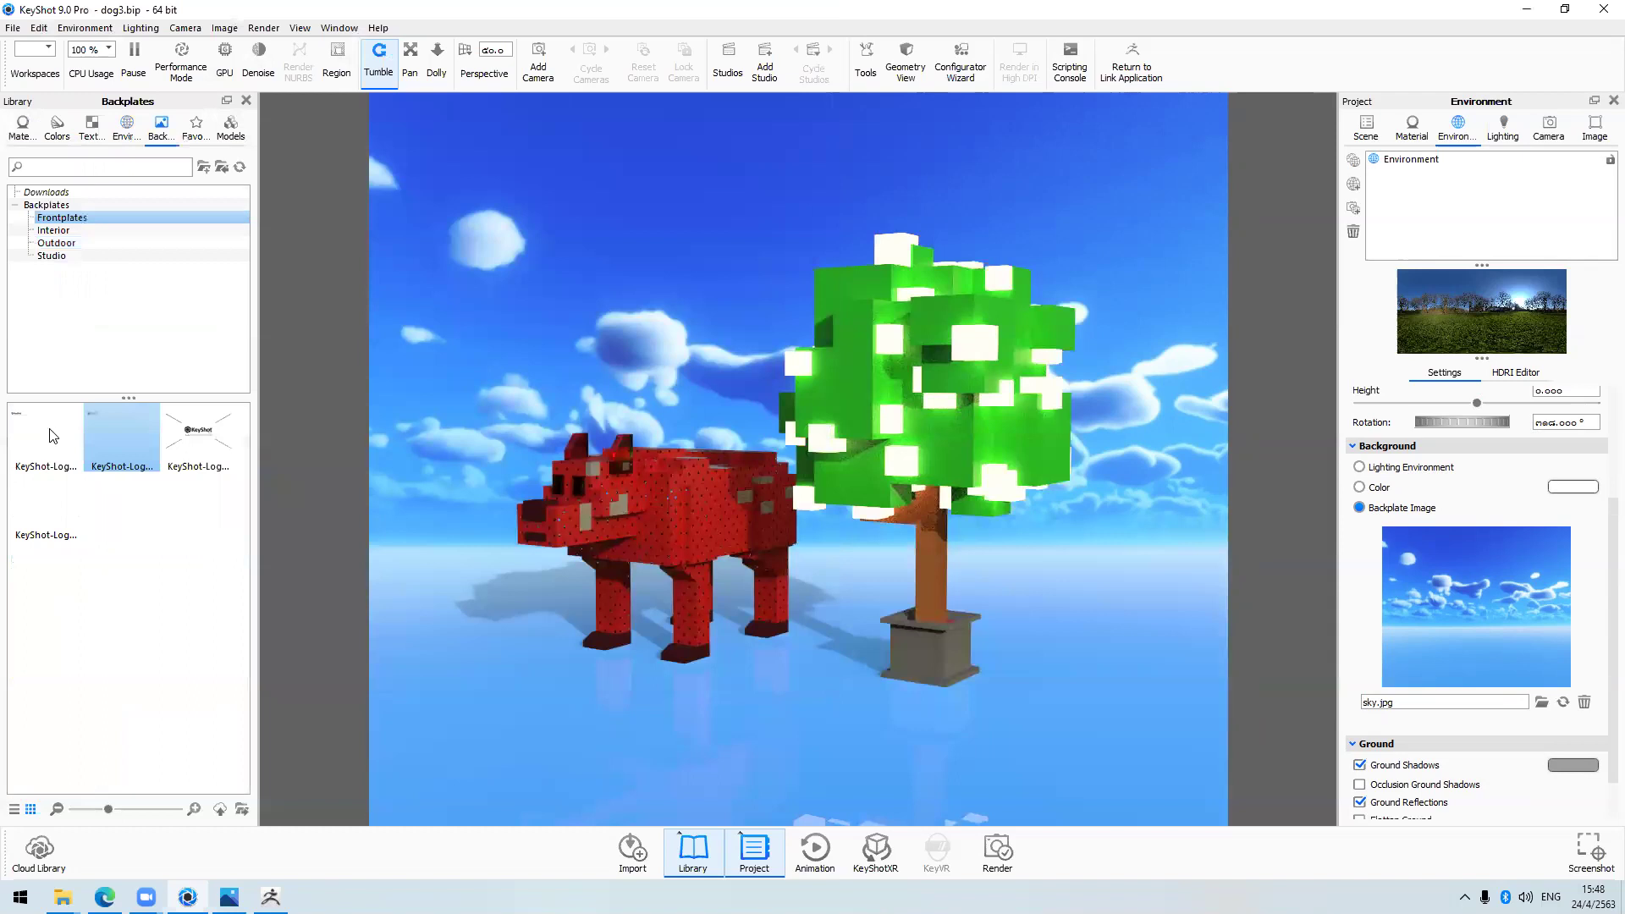
click(55, 255)
drag(46, 436, 716, 696)
drag(1061, 569, 1092, 569)
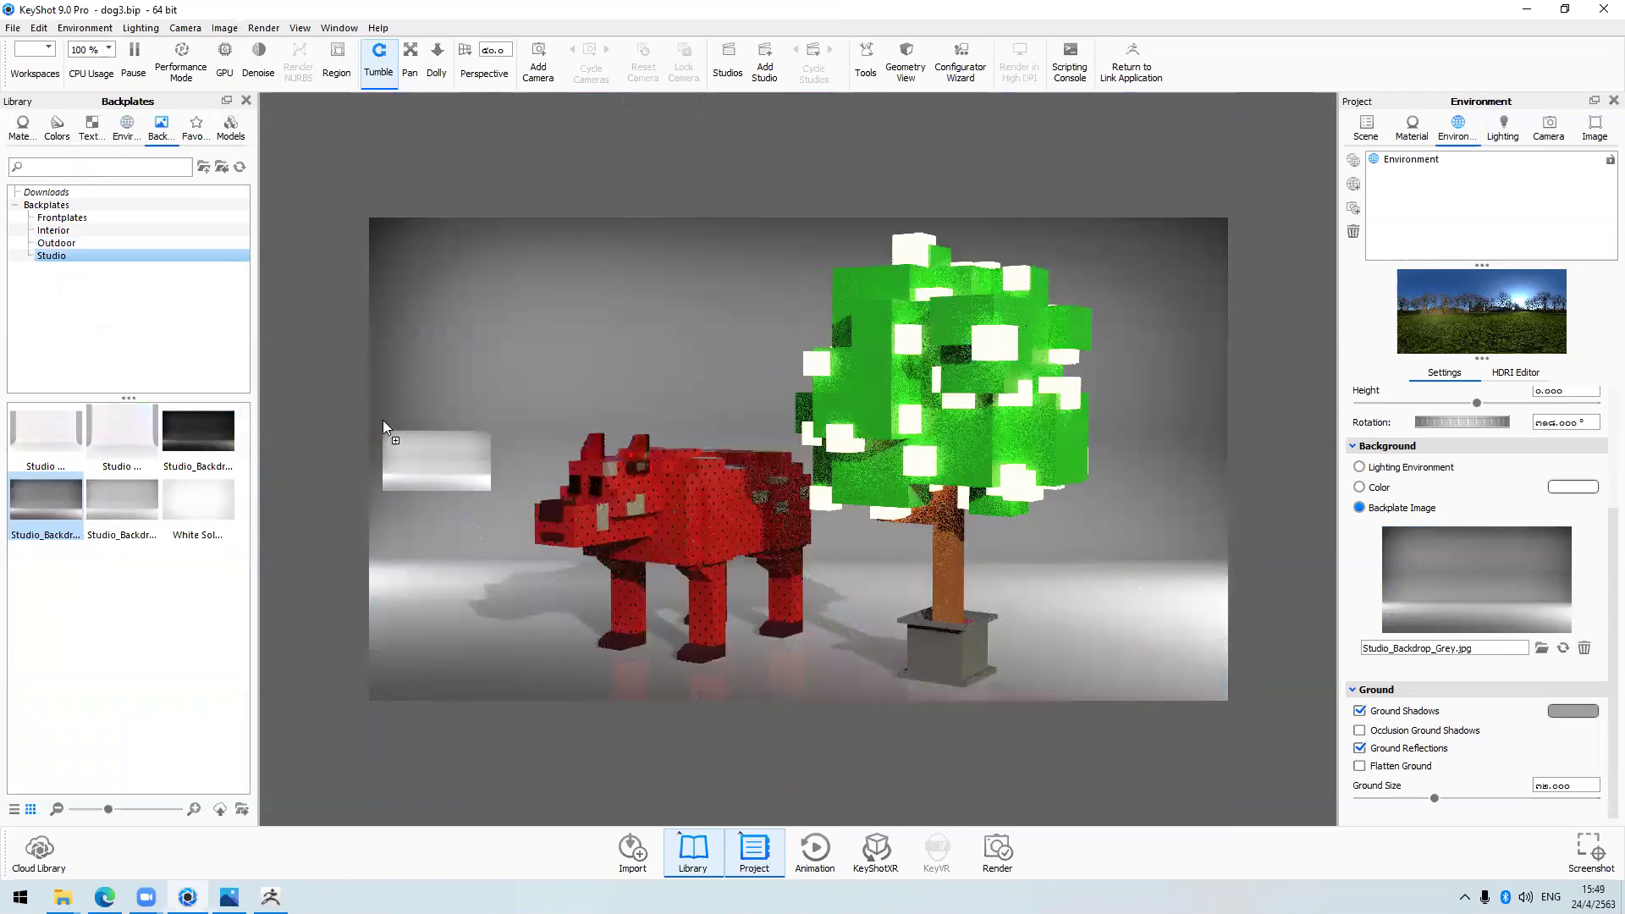
Try the solid white studio backplate, and apply the Studio_Backdrop_White backplate to the scene
double_click(198, 499)
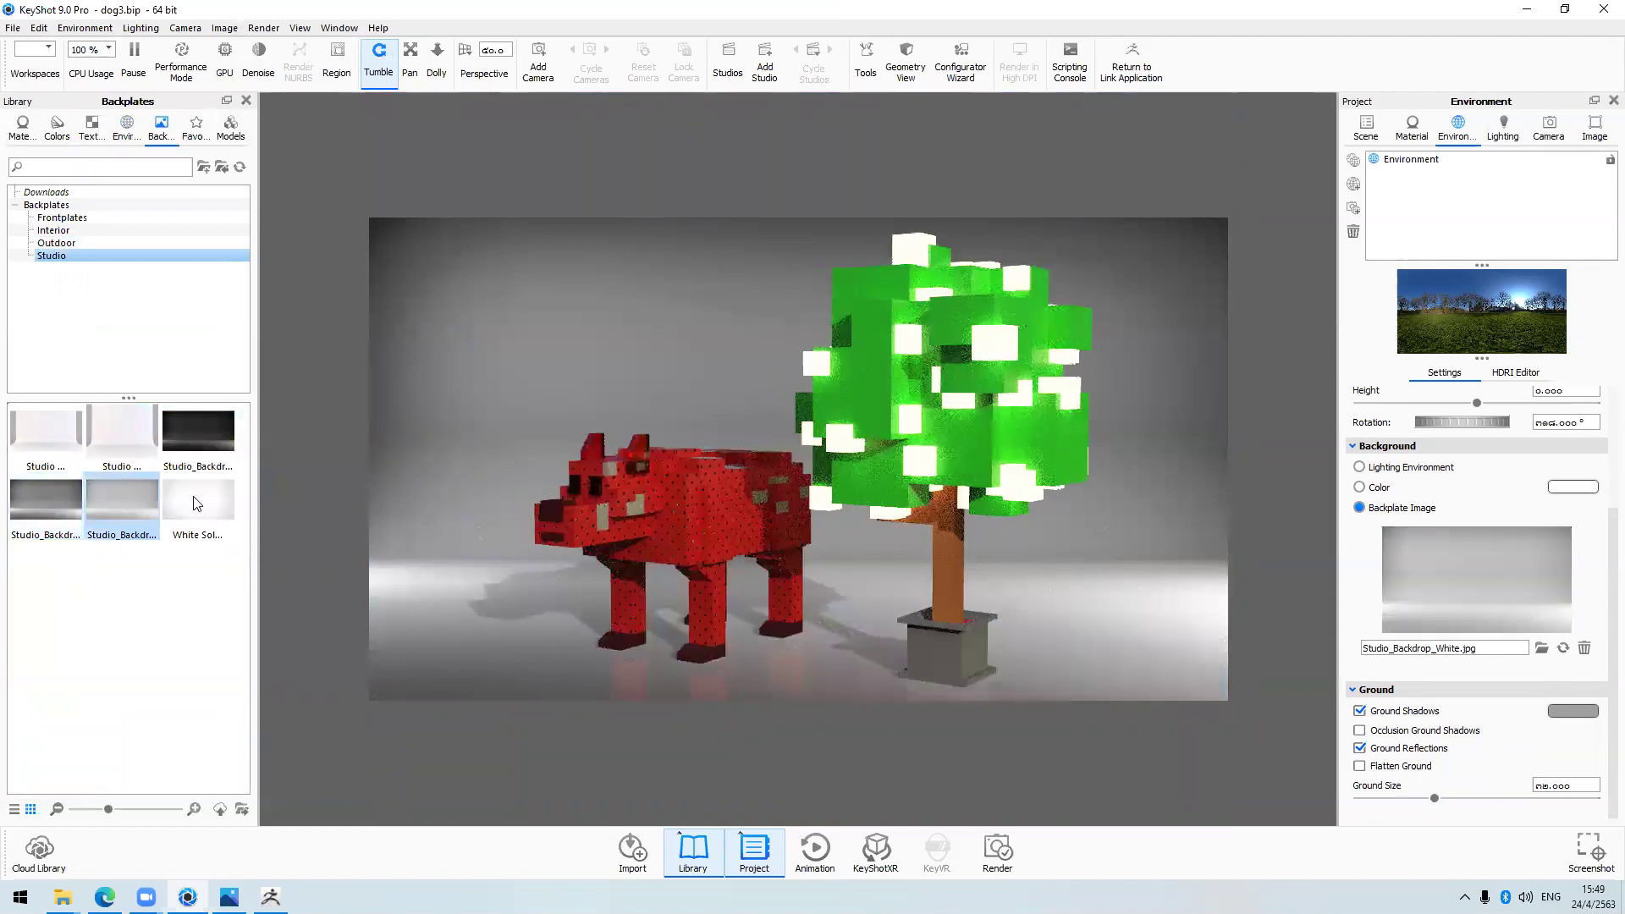
drag(210, 476, 393, 456)
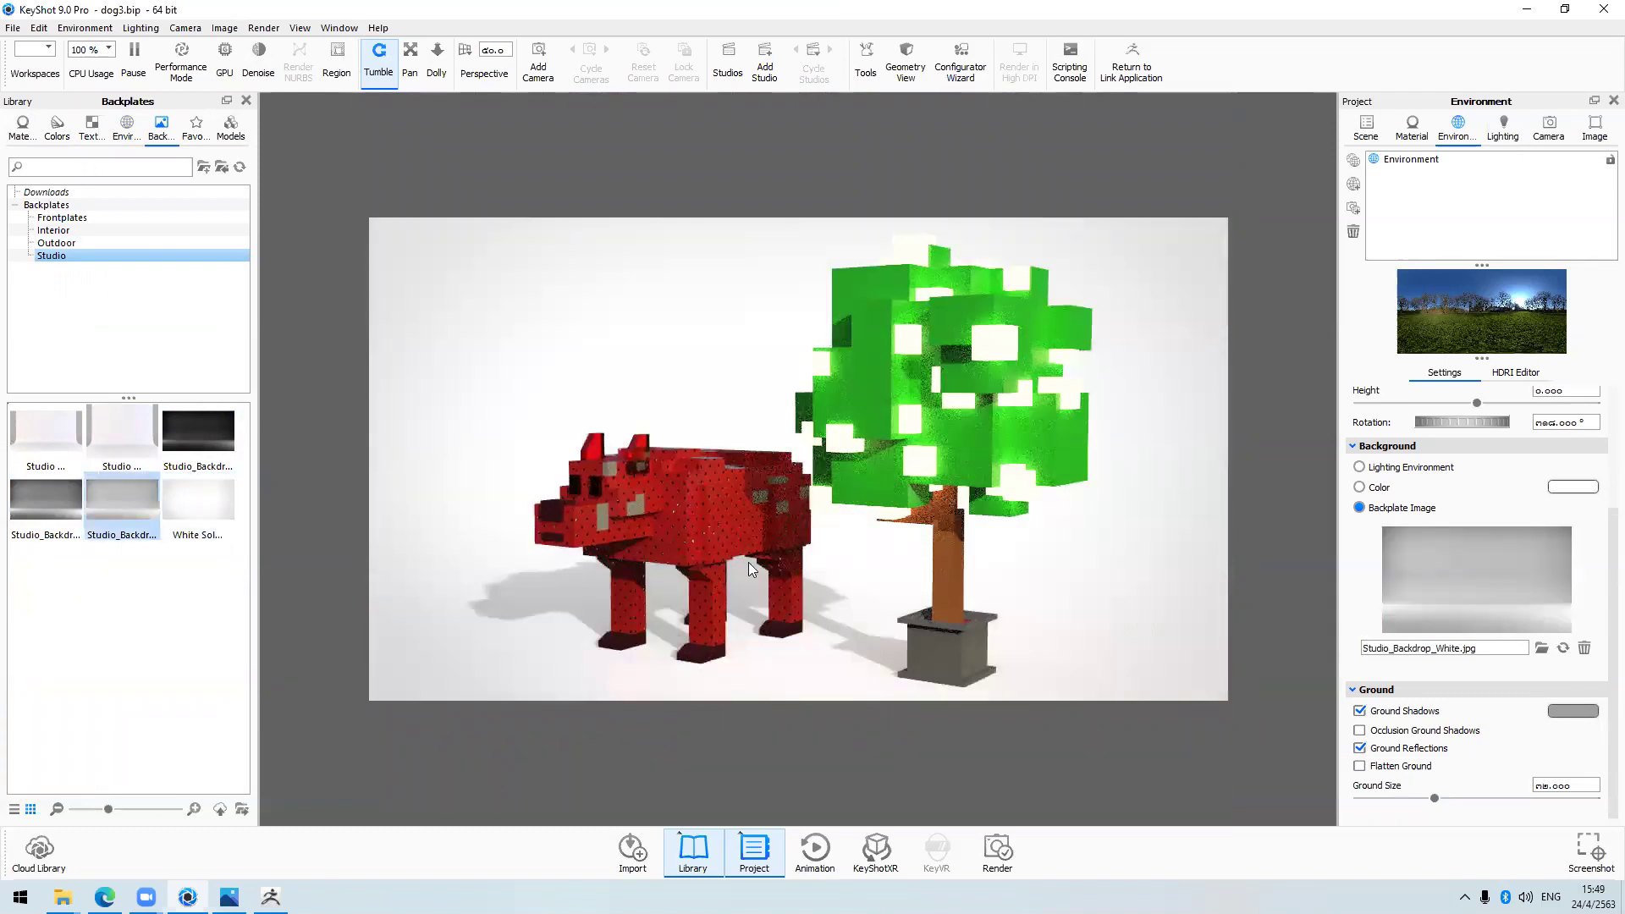
mouse_move(1110, 545)
mouse_down()
mouse_move(1124, 549)
mouse_move(1111, 558)
mouse_up()
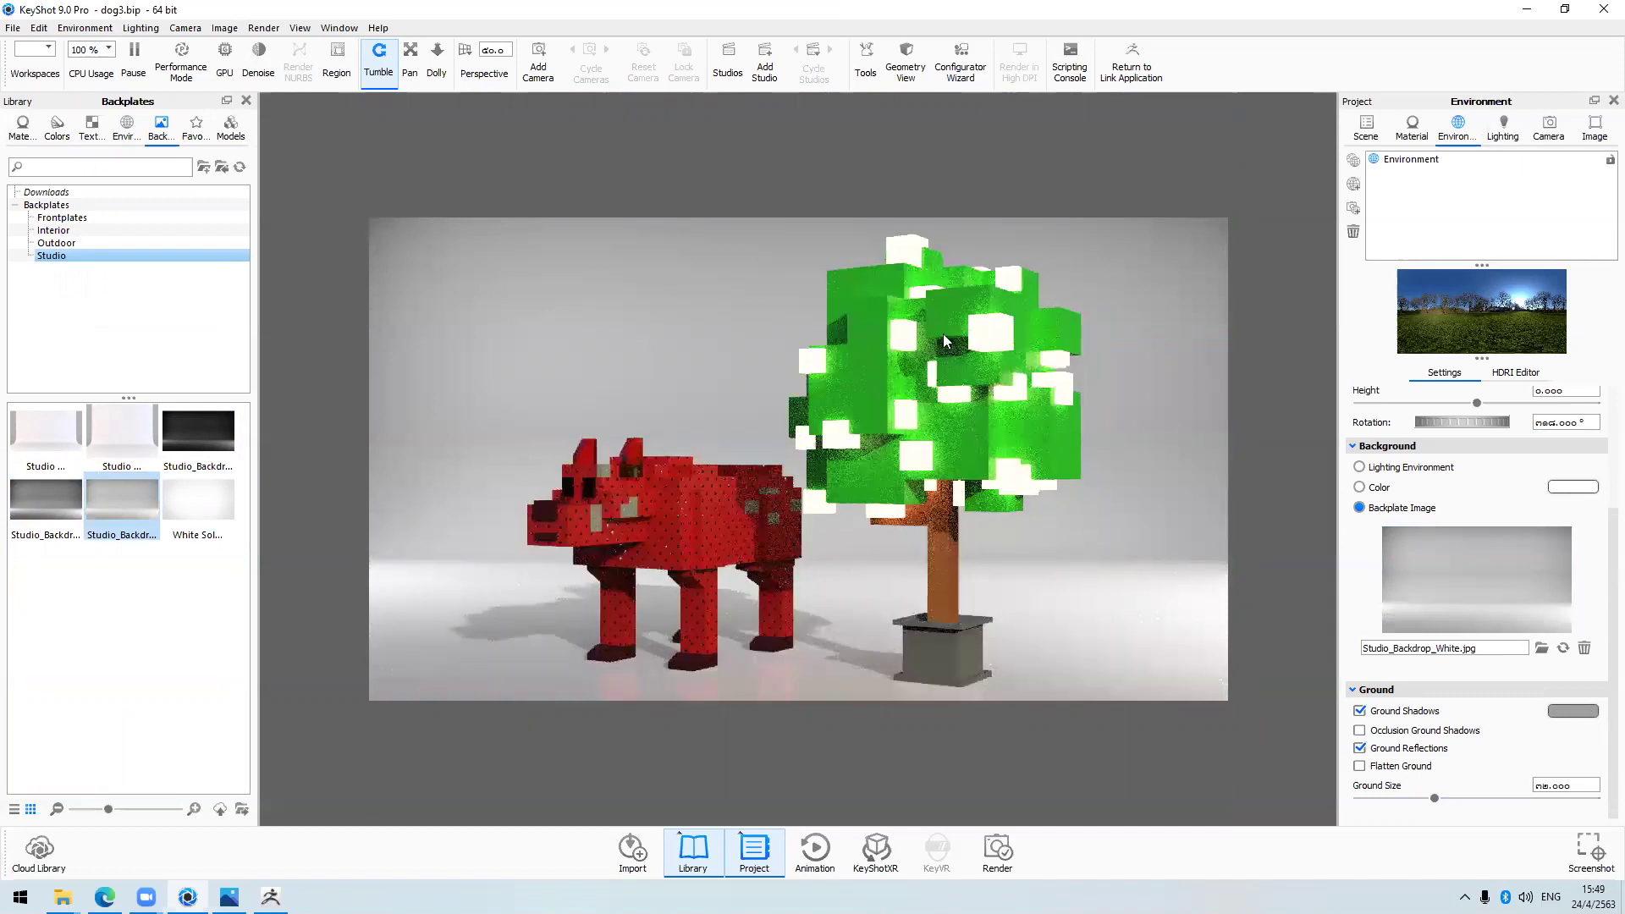
Compare the Basic, Interior and Jewelry lighting presets on the scene, and return to the Product preset
click(1504, 127)
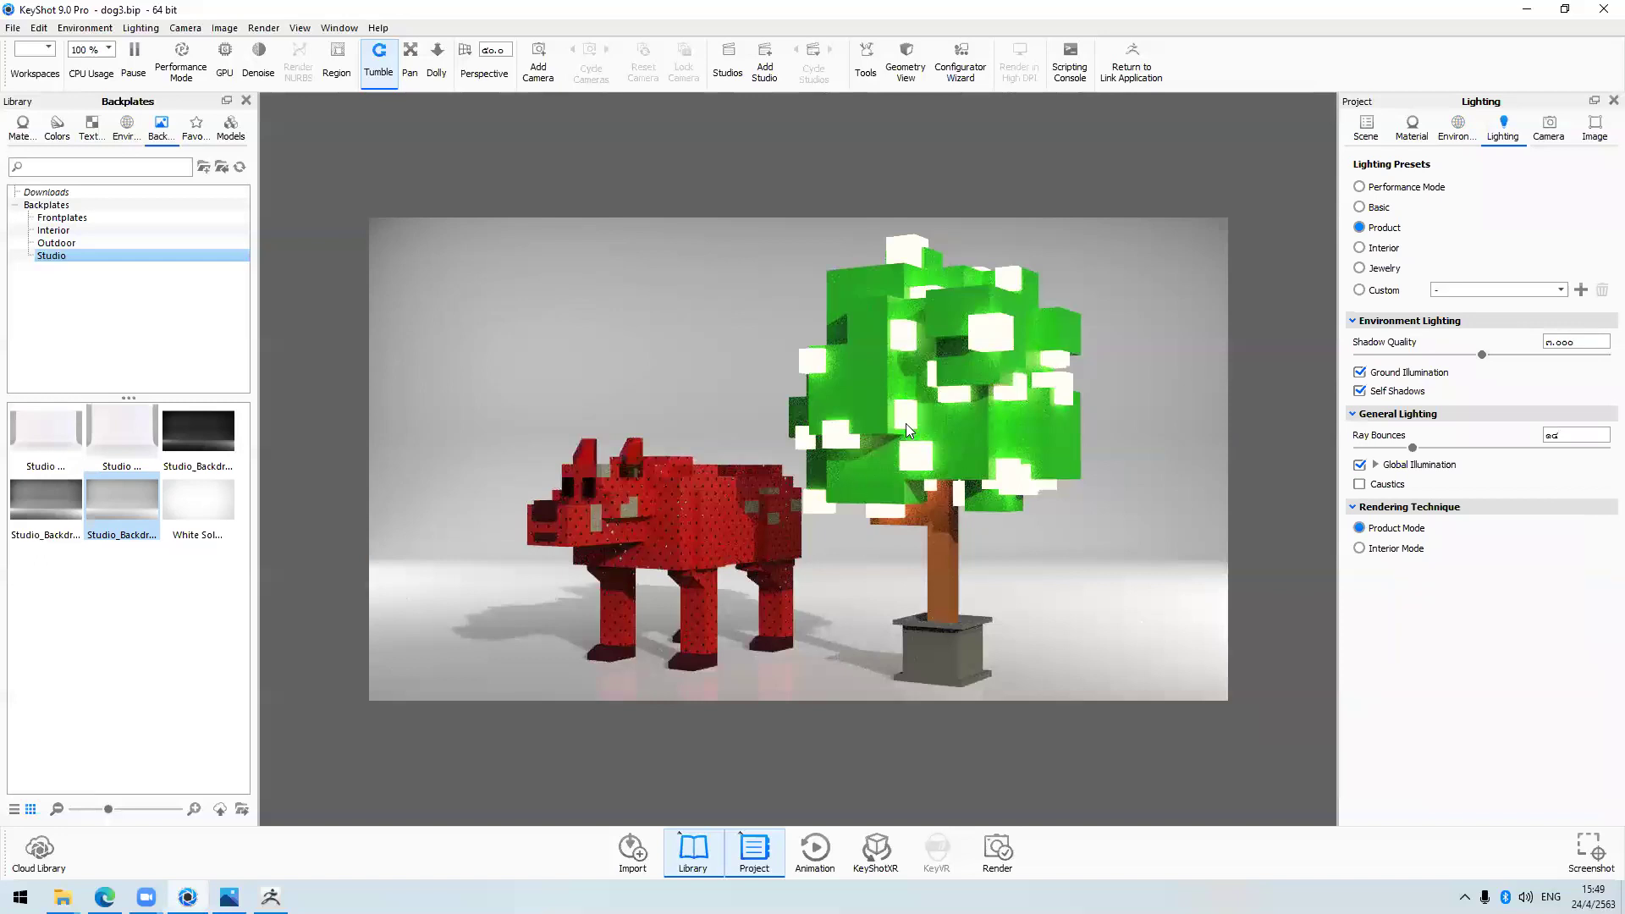
click(1361, 208)
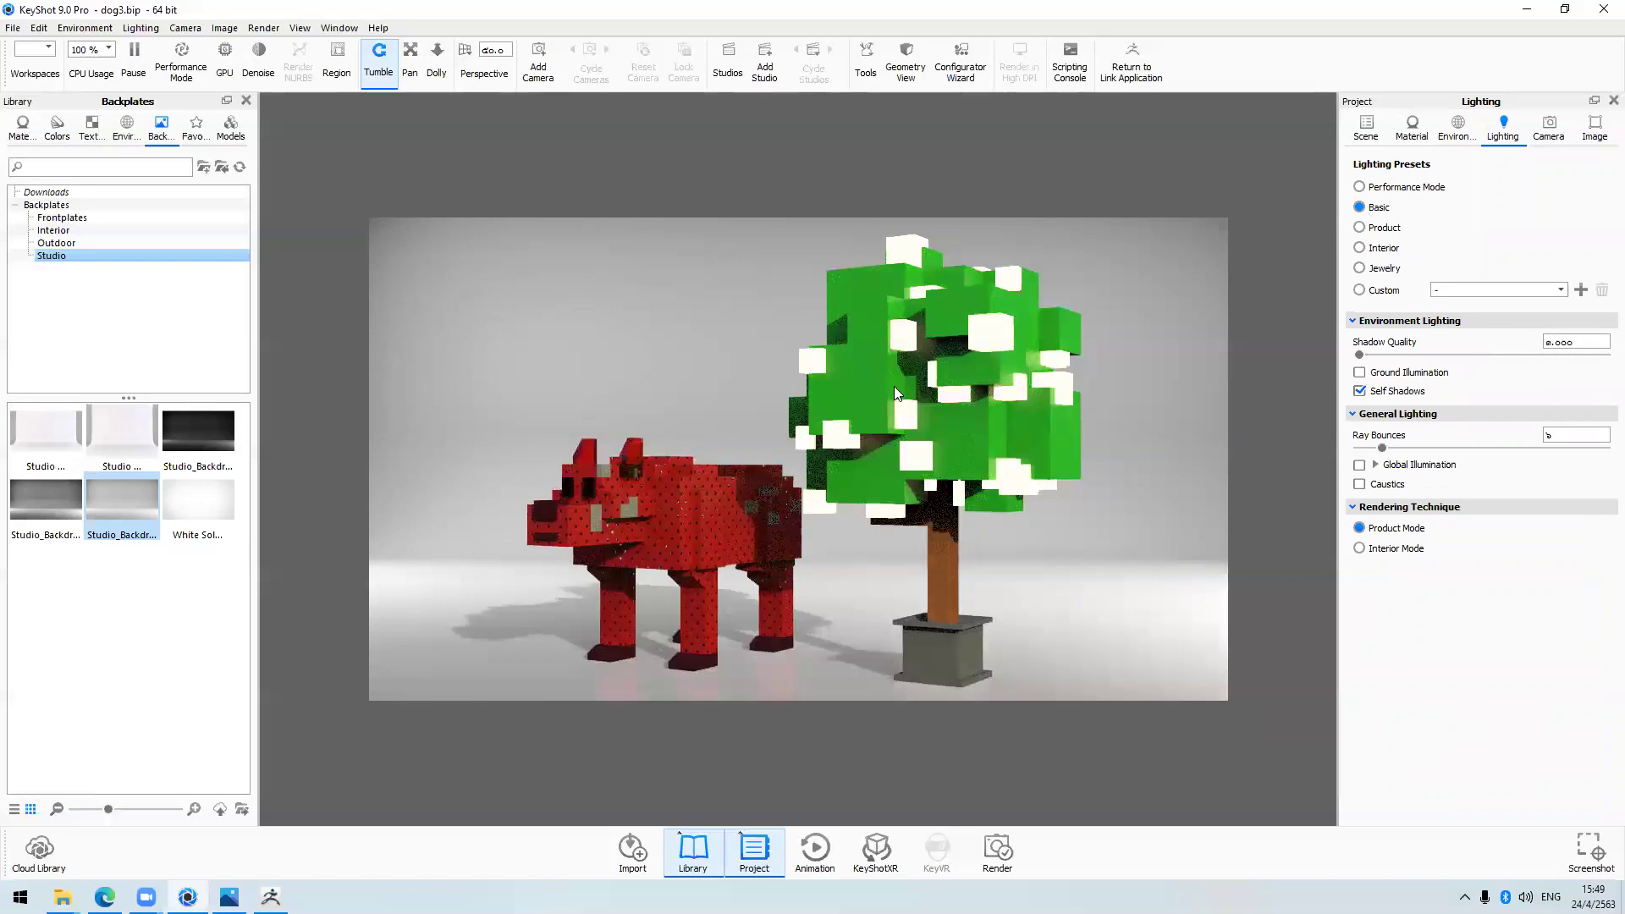
click(1361, 228)
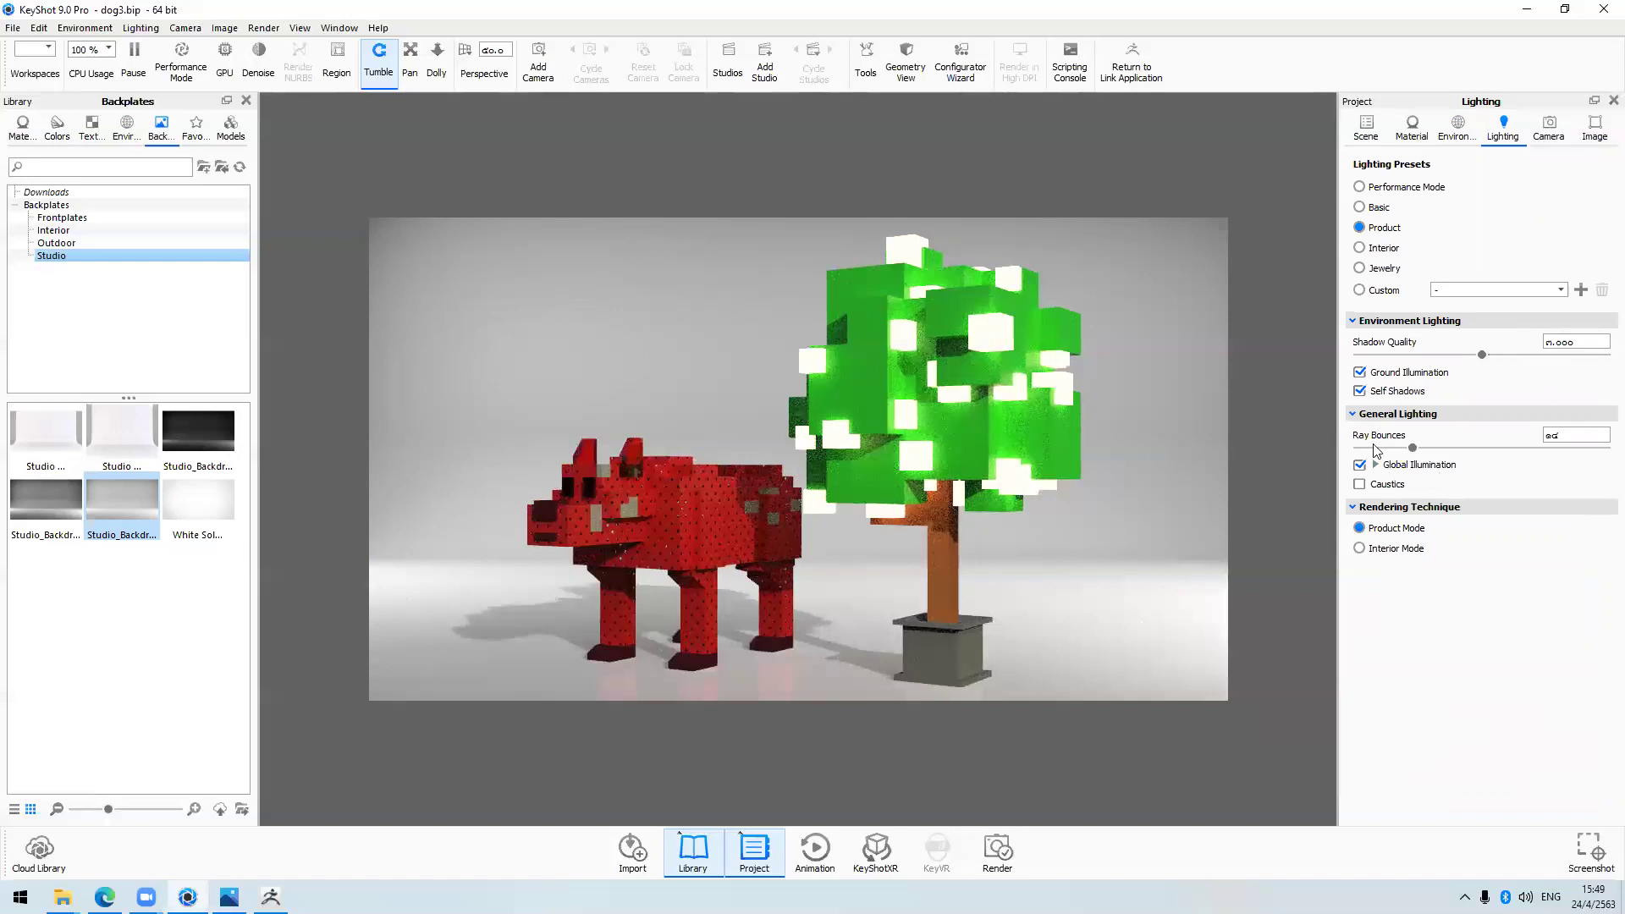
click(1360, 465)
click(1359, 248)
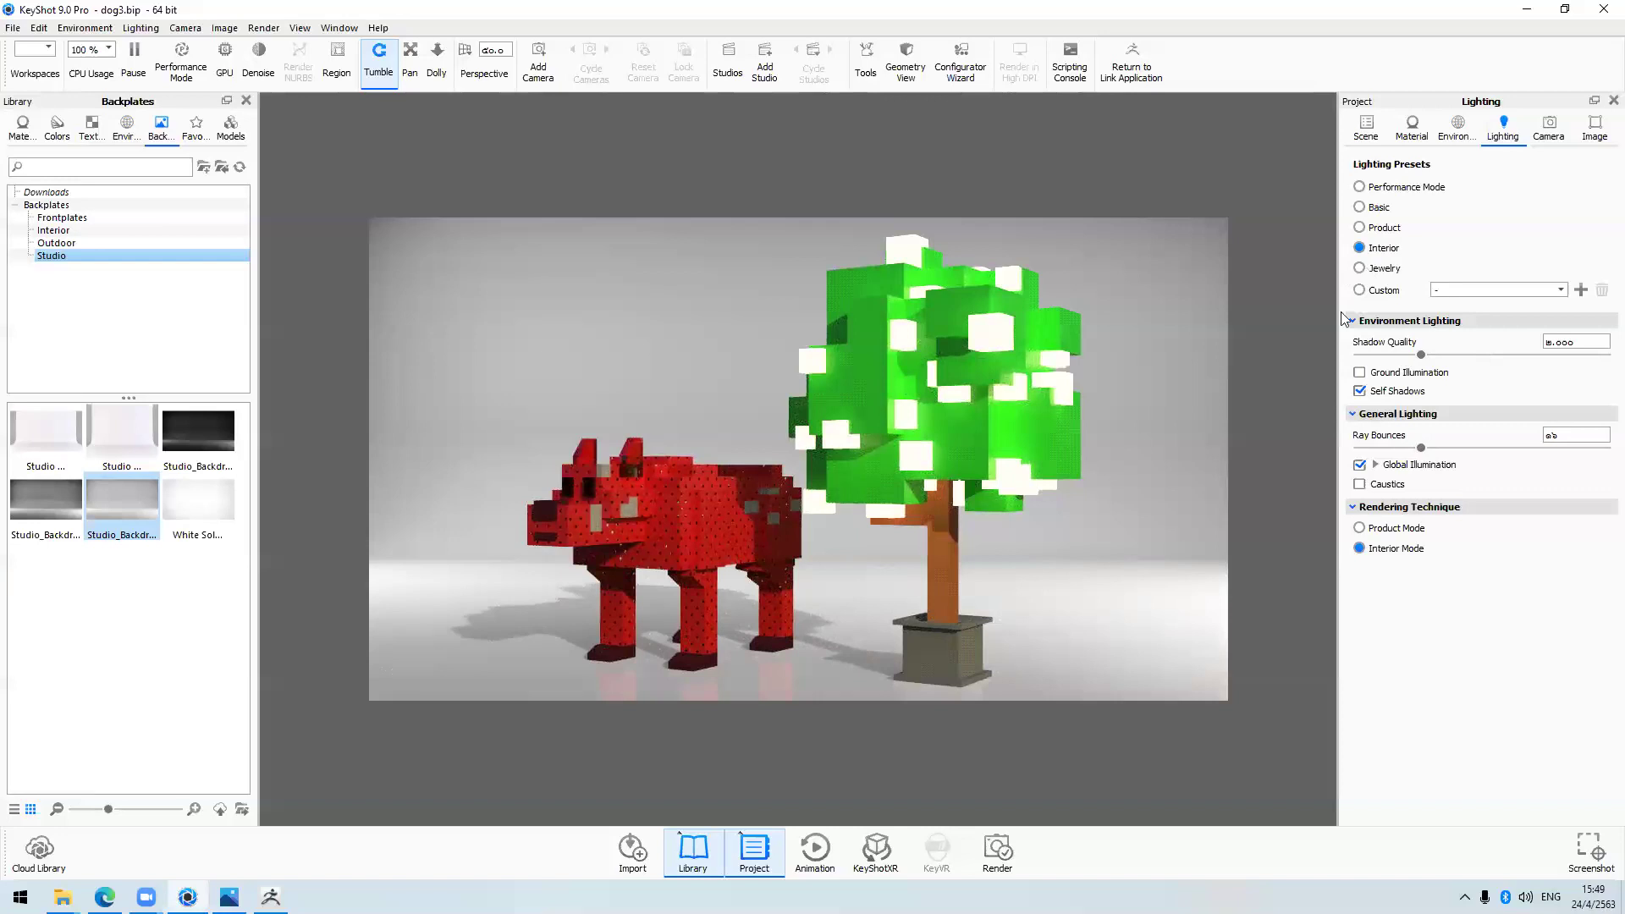
click(1370, 271)
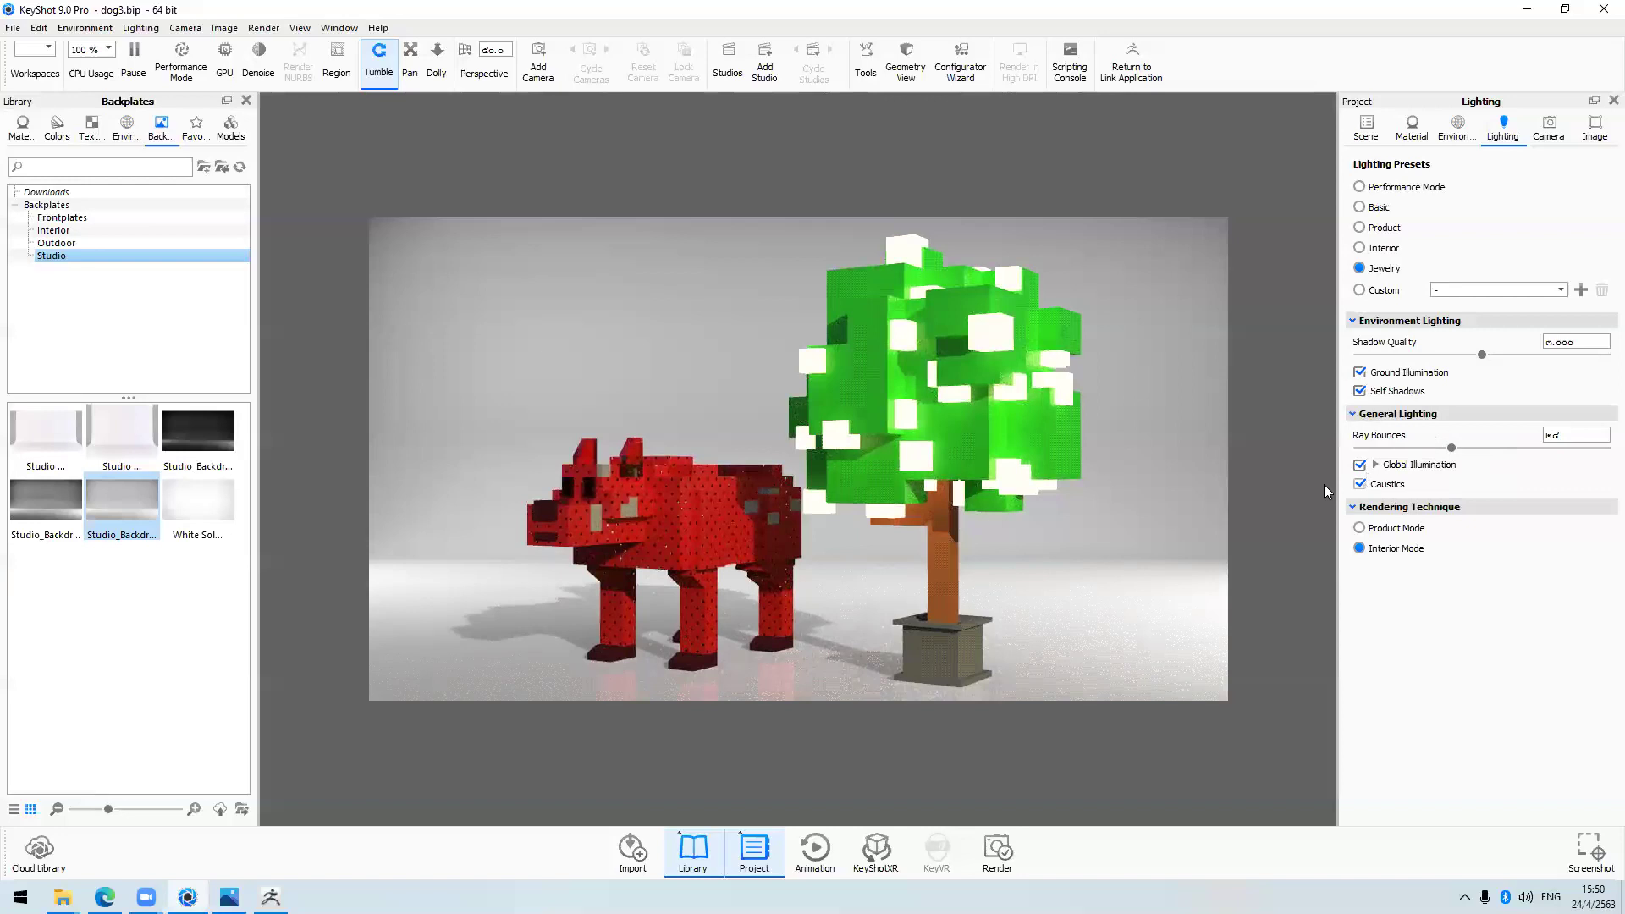
click(1360, 228)
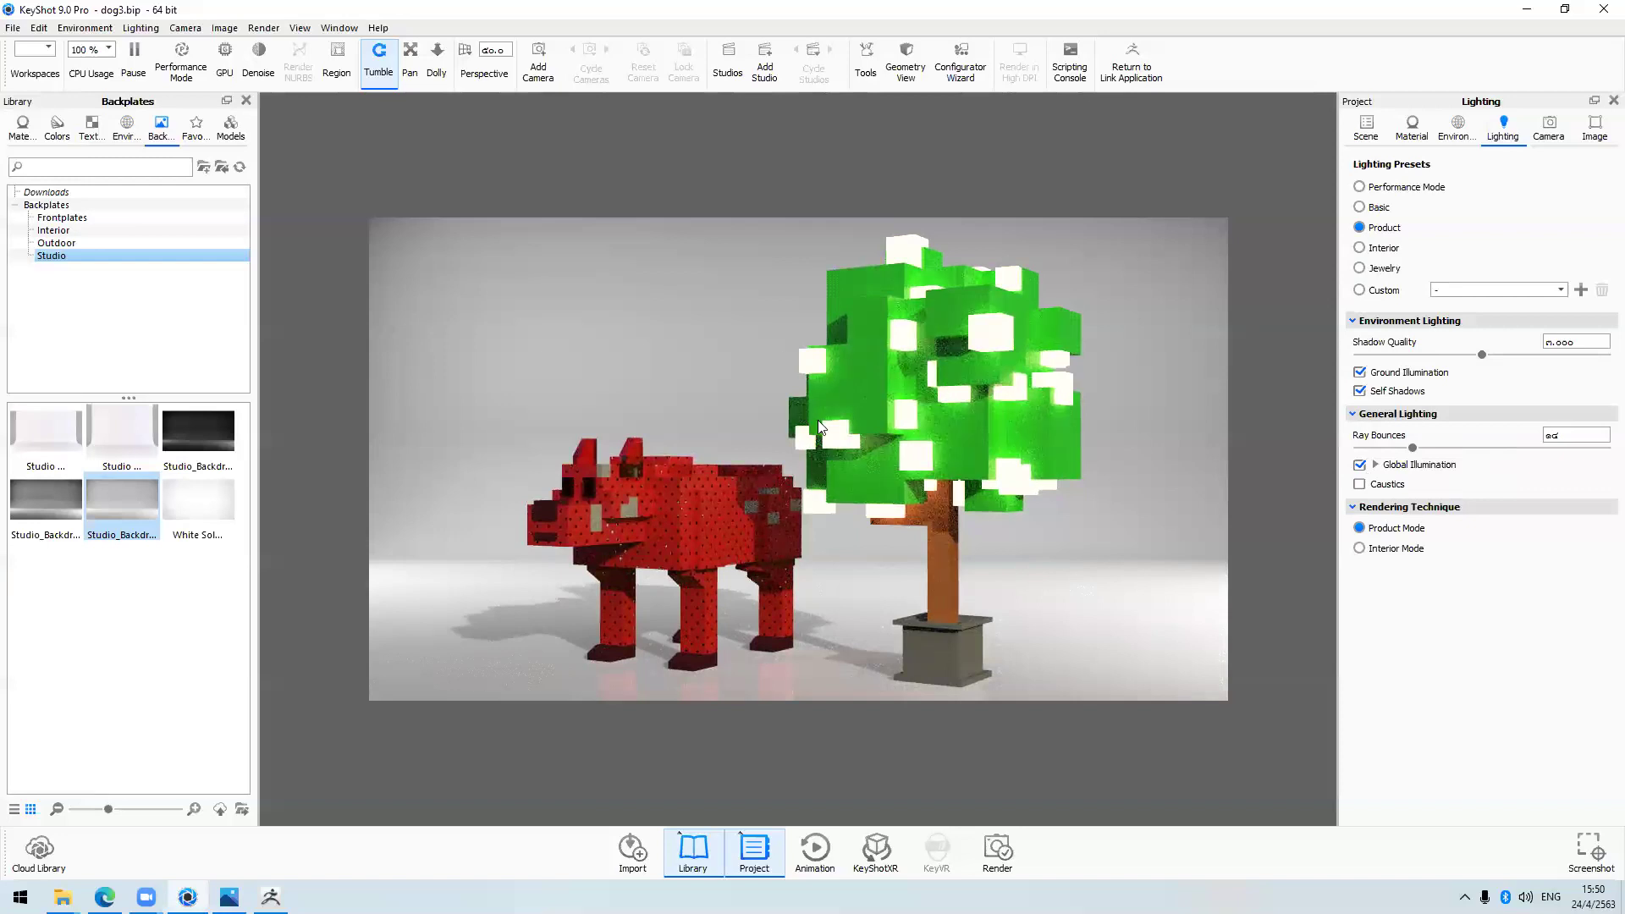
click(1360, 208)
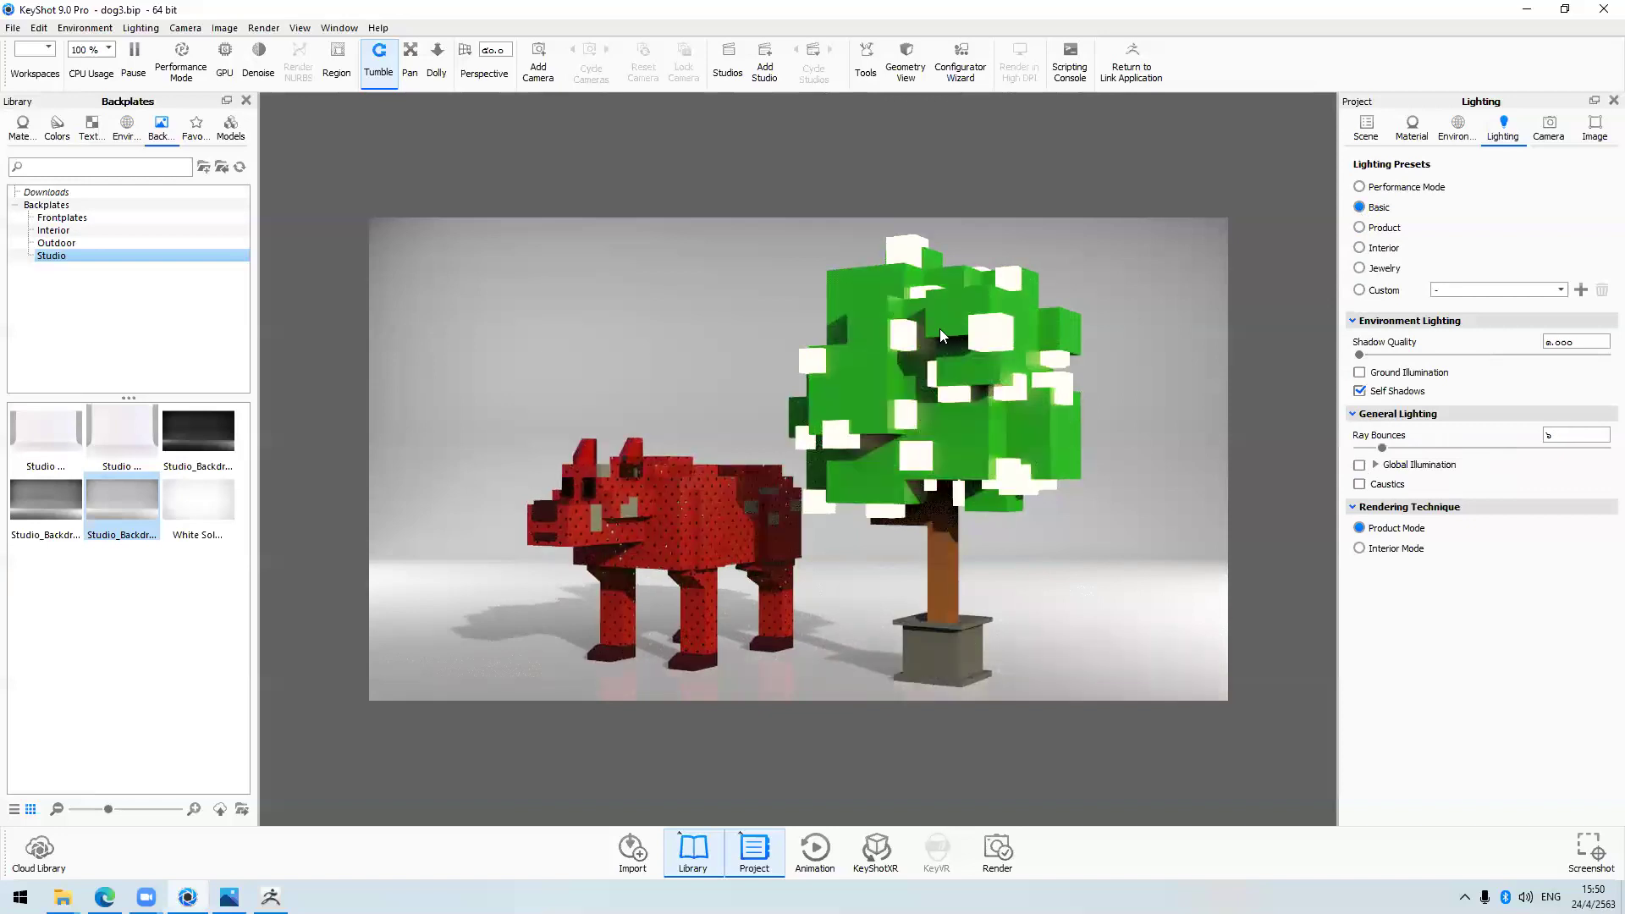
key(ctrl+z)
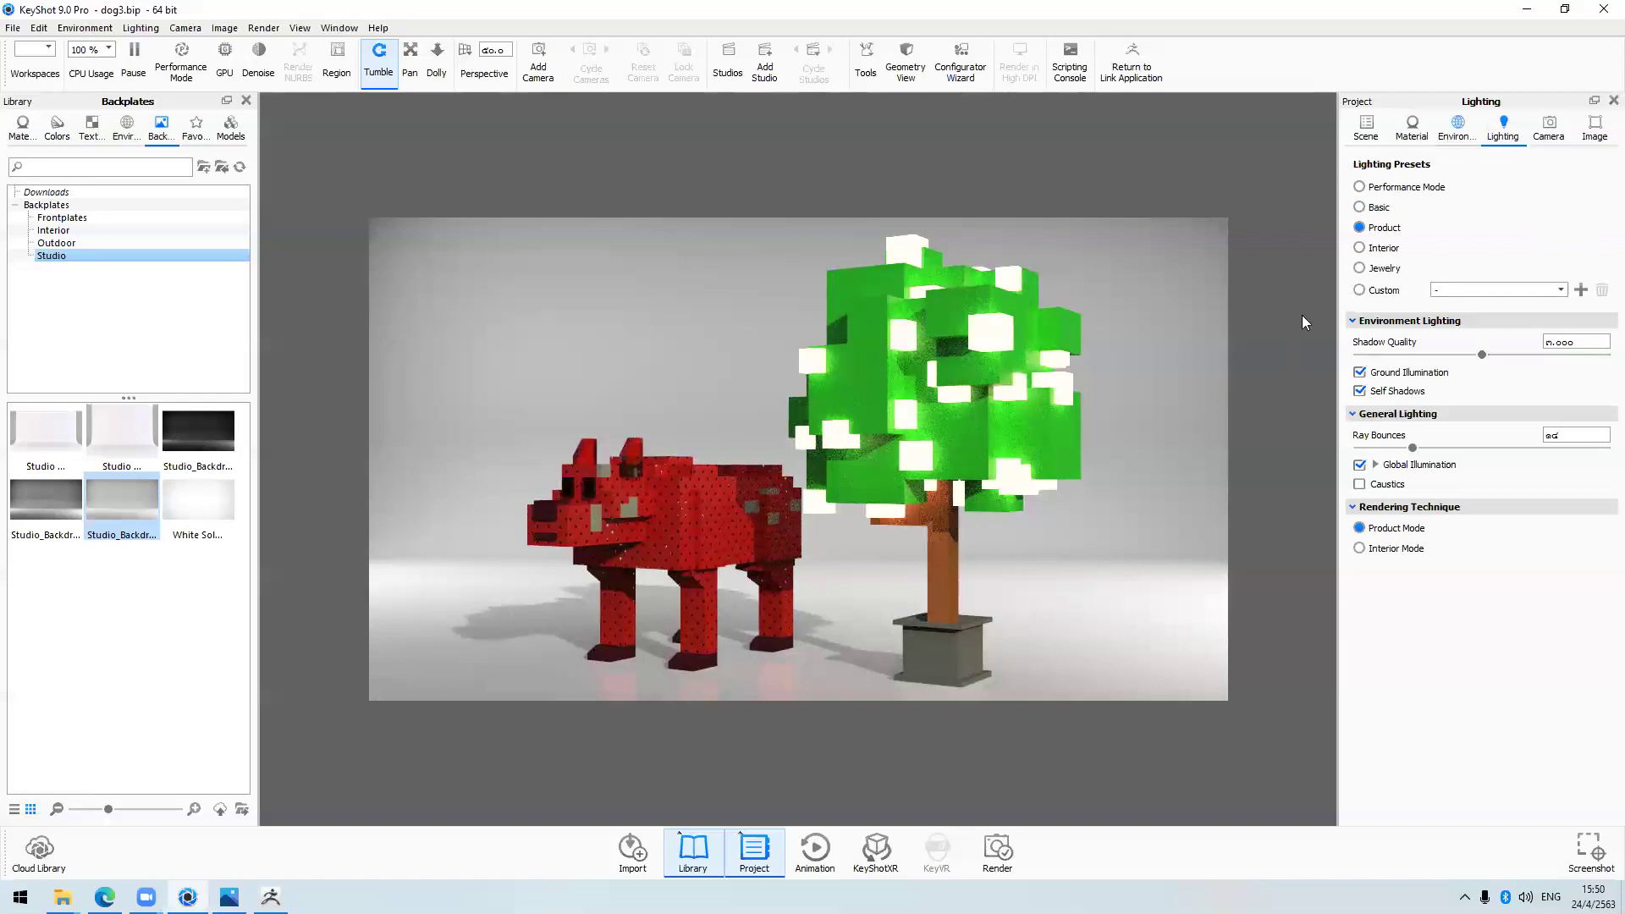
Add a circular light pin to the environment's HDRI map and move it slightly left of the map's centre
key(e)
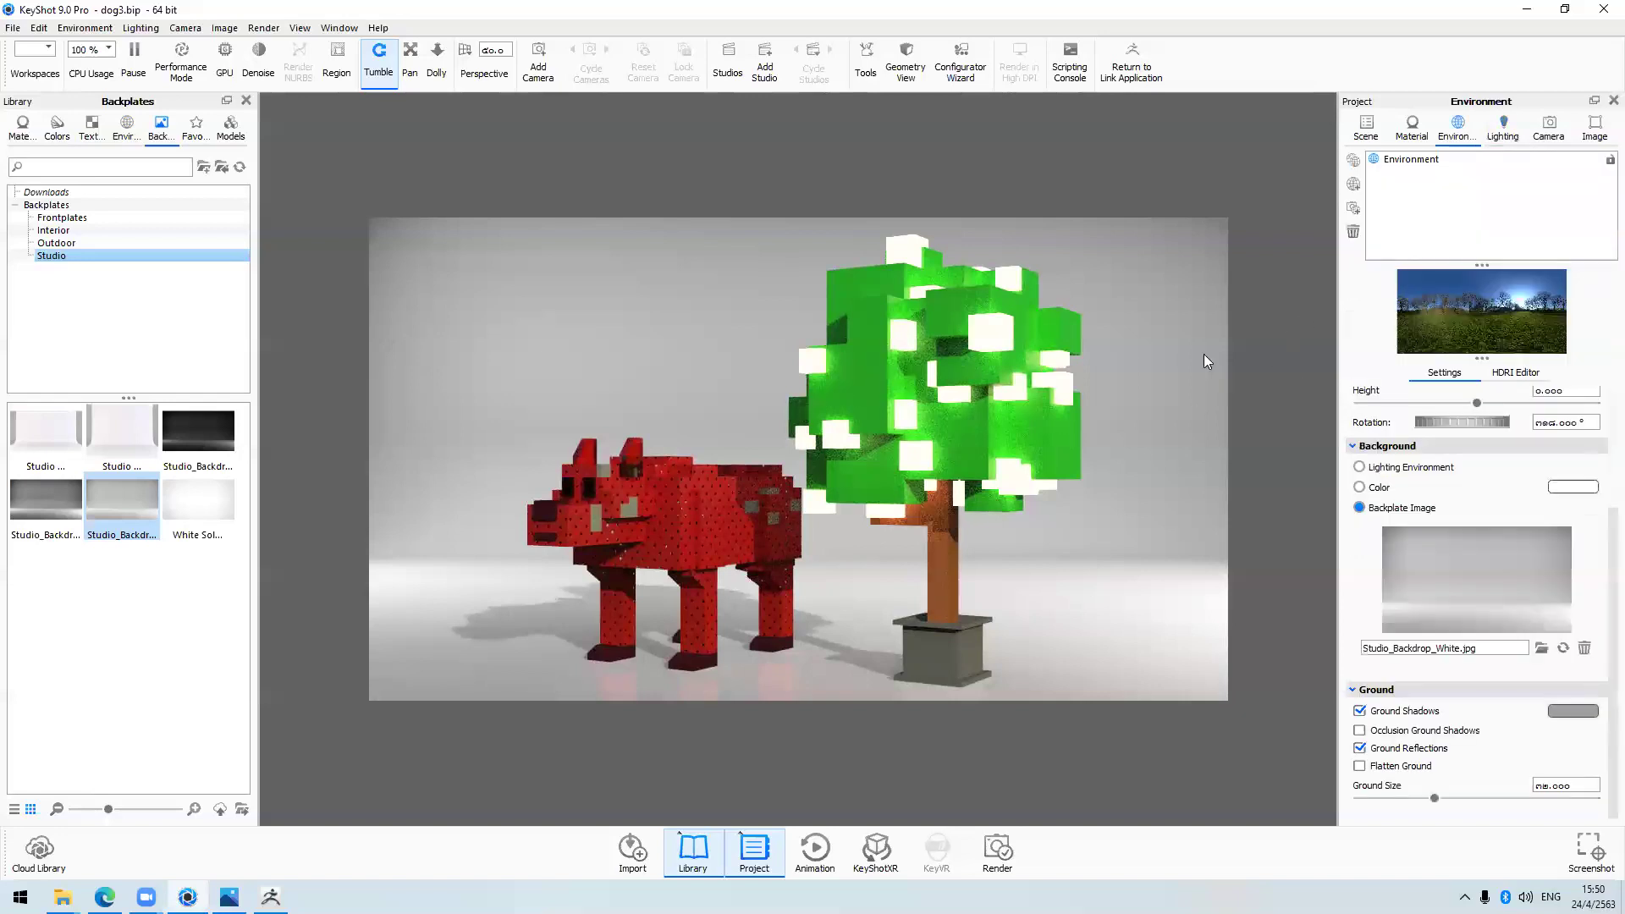
click(1510, 375)
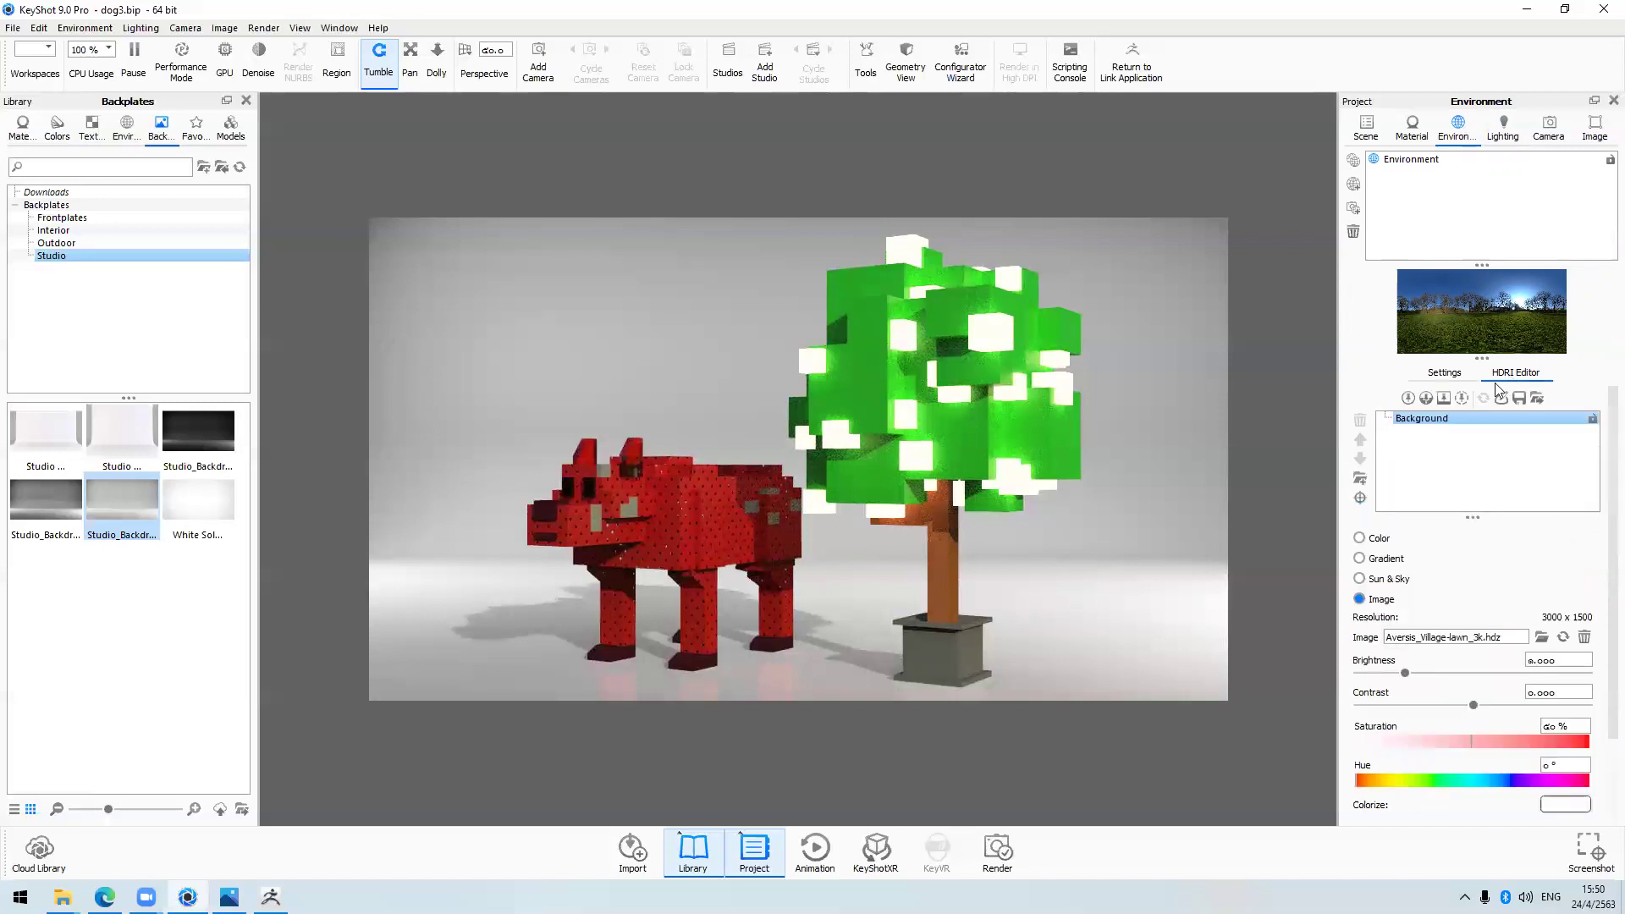
click(1409, 399)
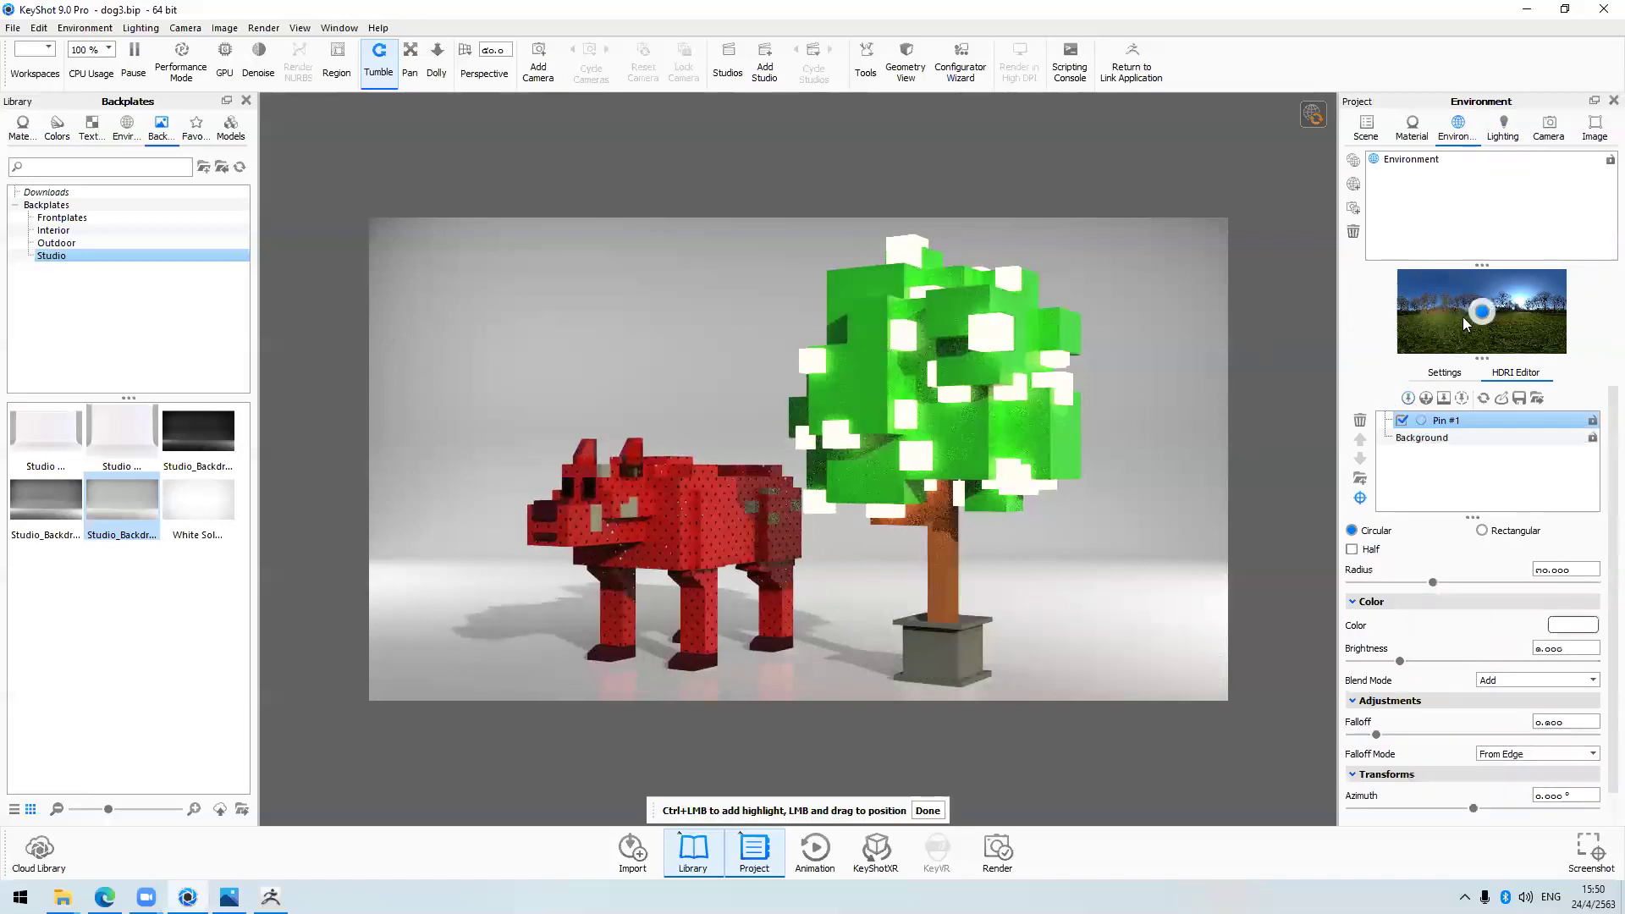
mouse_move(1482, 312)
mouse_down()
mouse_move(1514, 336)
mouse_move(1457, 309)
mouse_up()
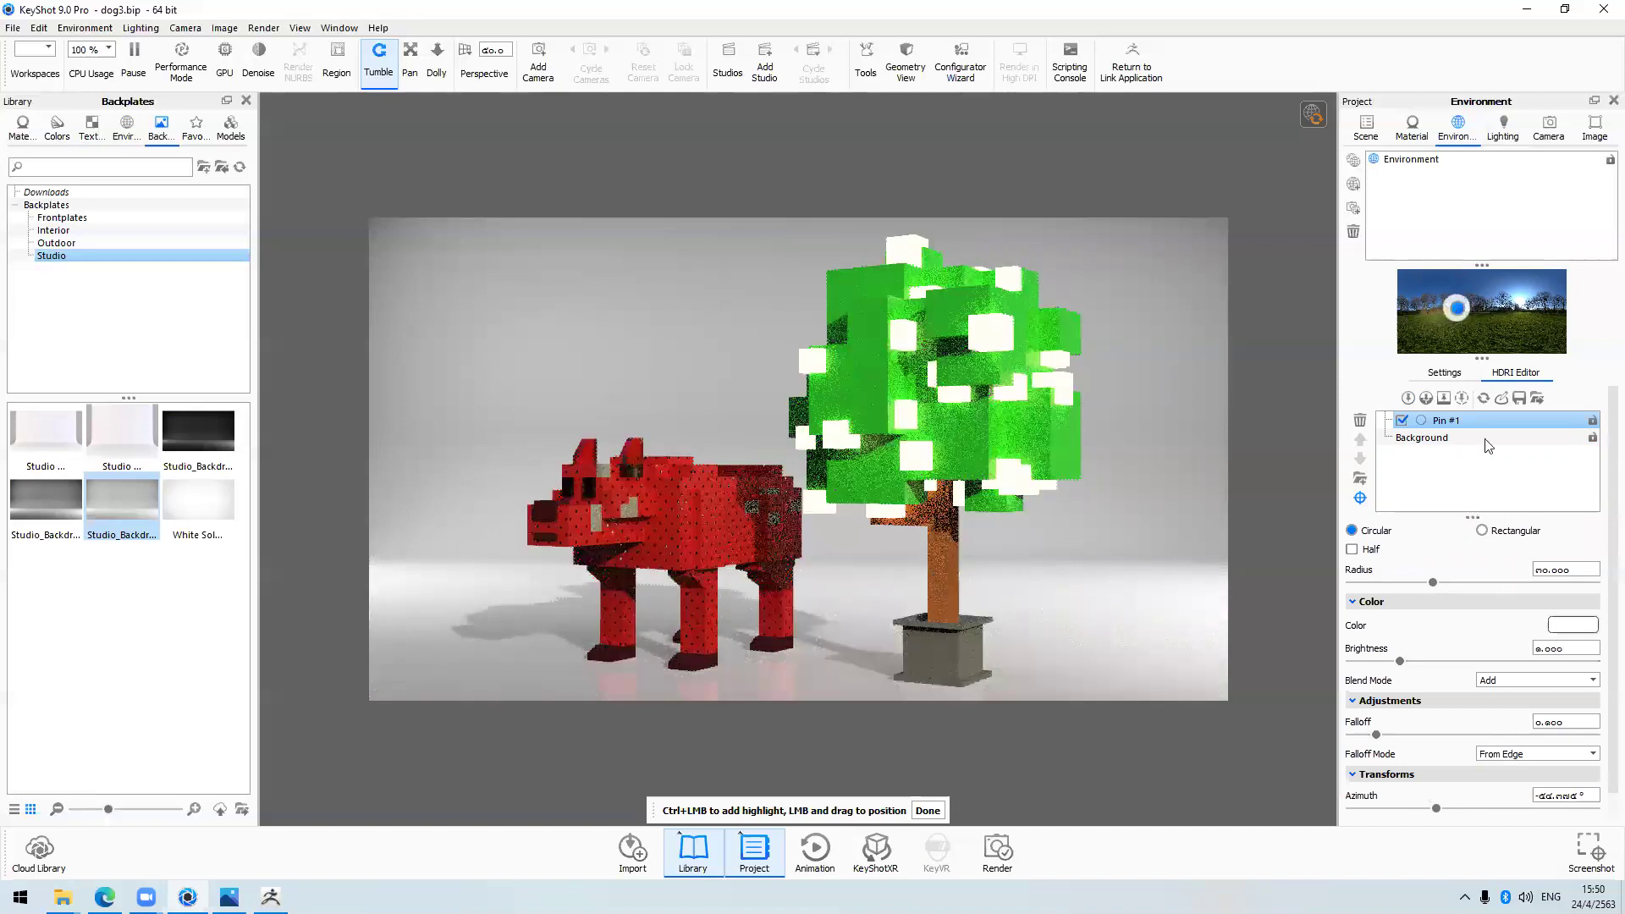
Set the light pin's colour to magenta, hex #FF00FD
click(1568, 627)
click(1464, 330)
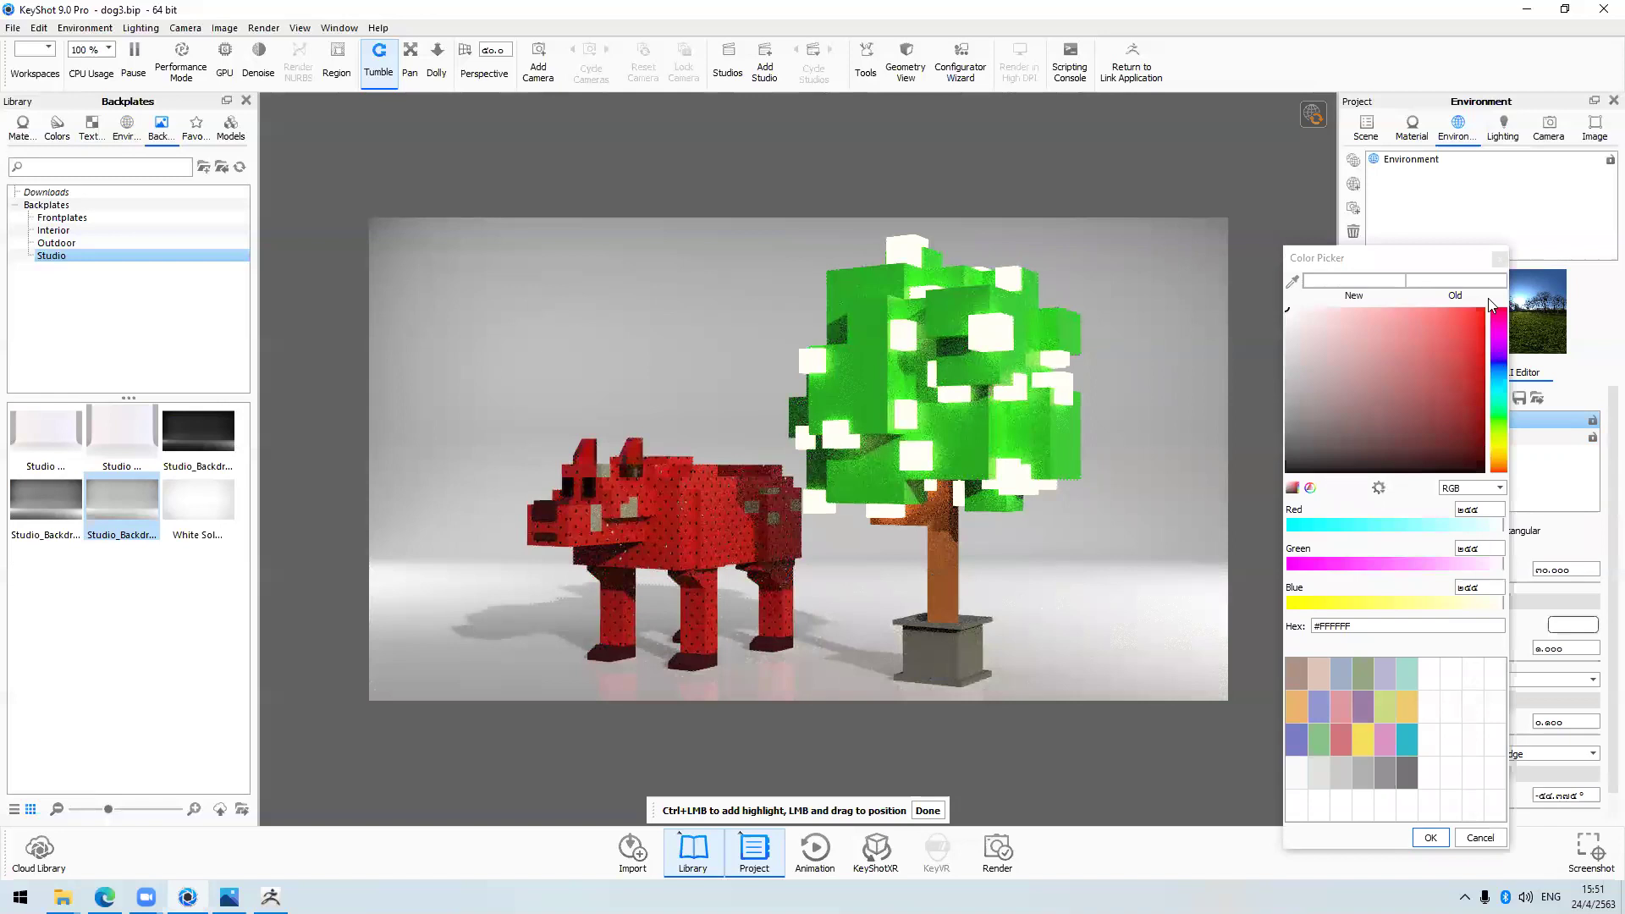
click(1496, 351)
click(1483, 311)
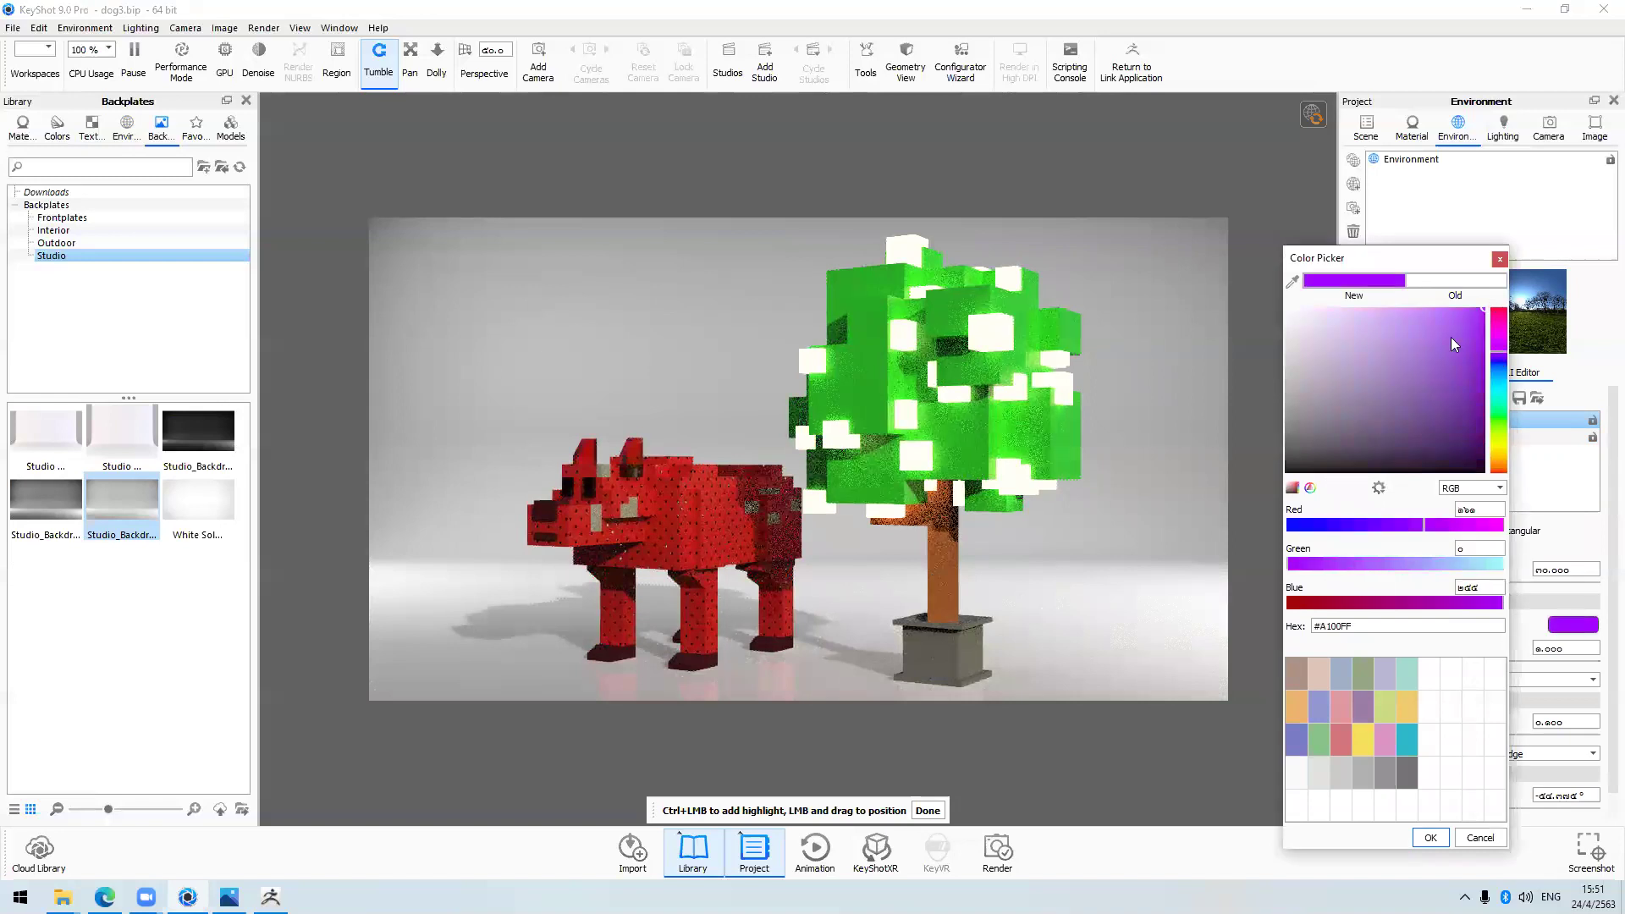
click(1503, 337)
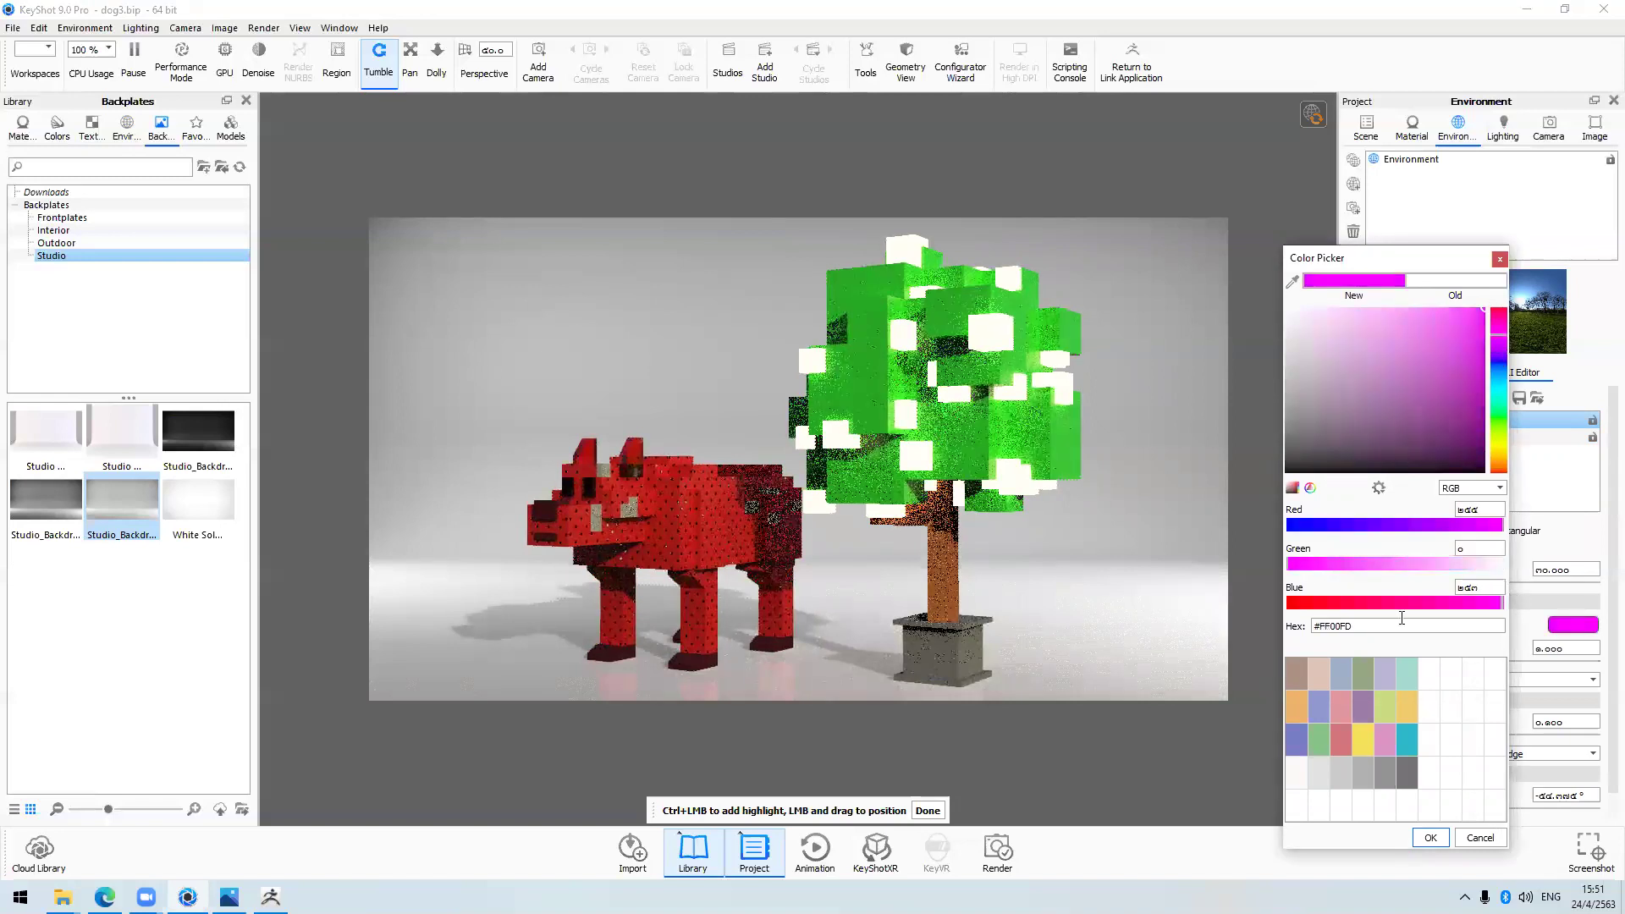
click(1501, 258)
Reposition the magenta pin just left of the HDRI map's centre, below the horizon, and finish the interactive highlight placement
drag(1435, 334, 1506, 330)
click(1482, 335)
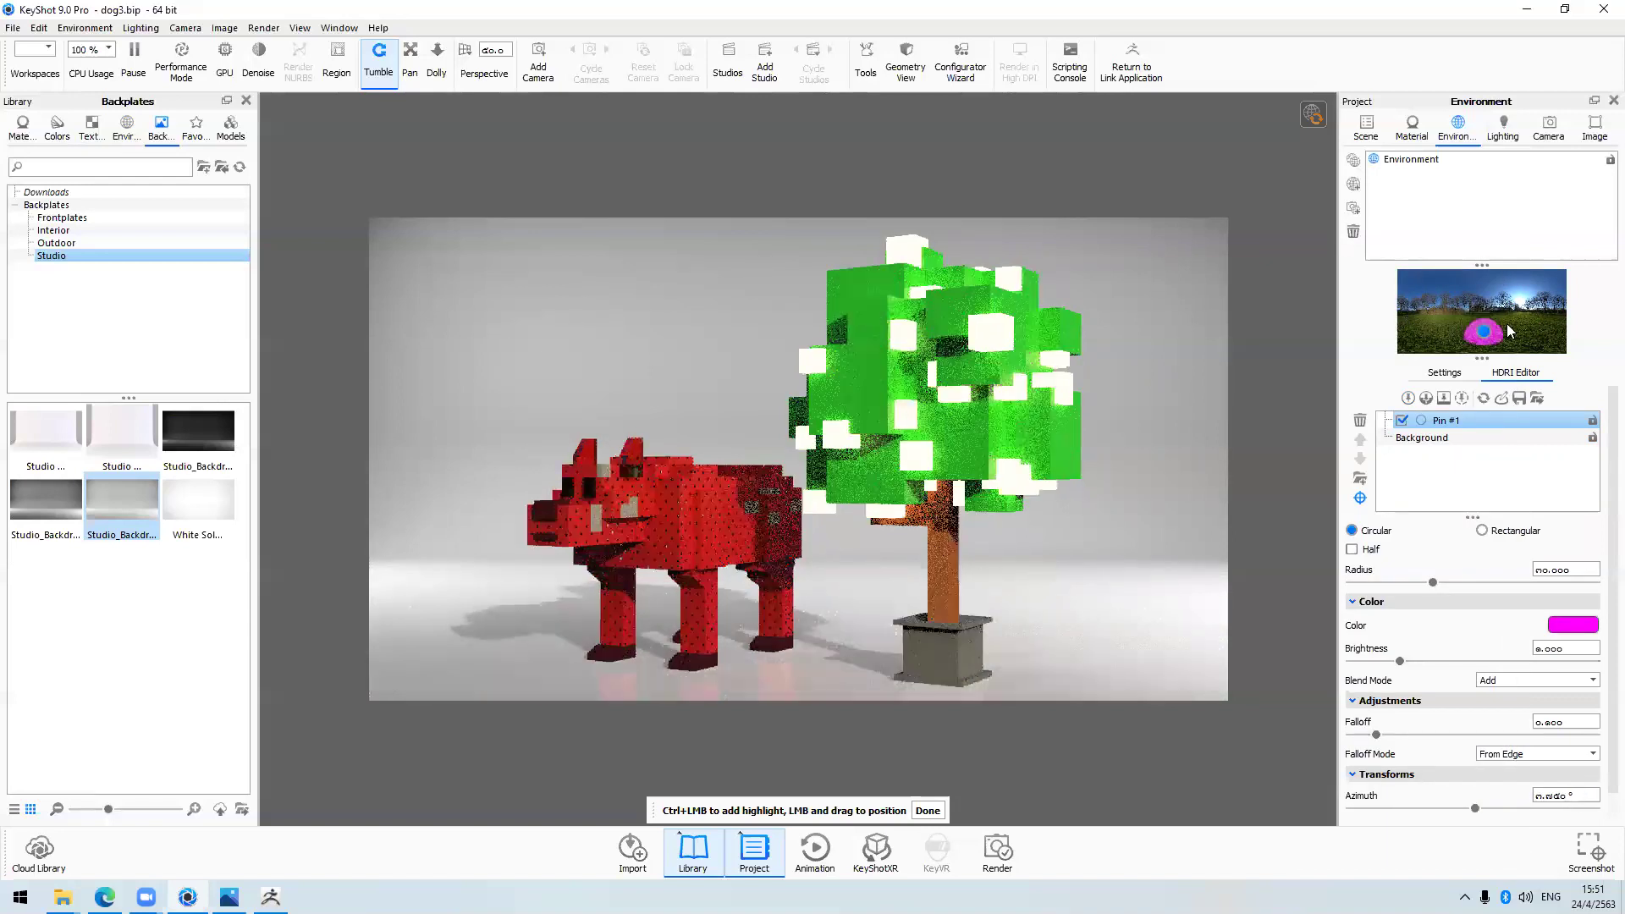
drag(1543, 319, 1464, 320)
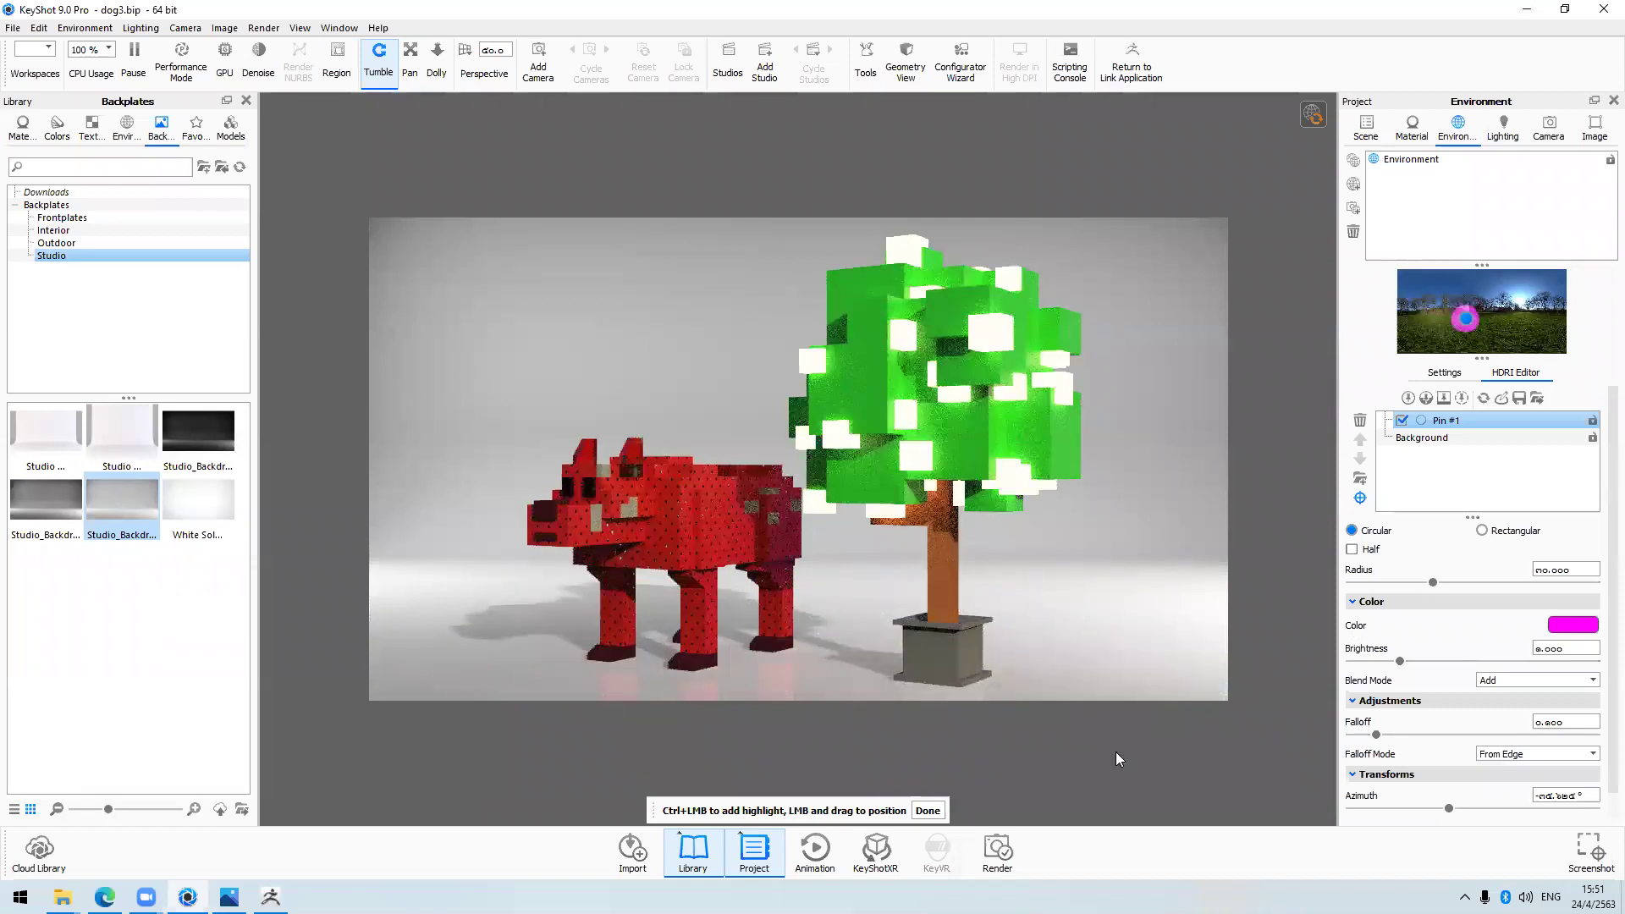
click(920, 811)
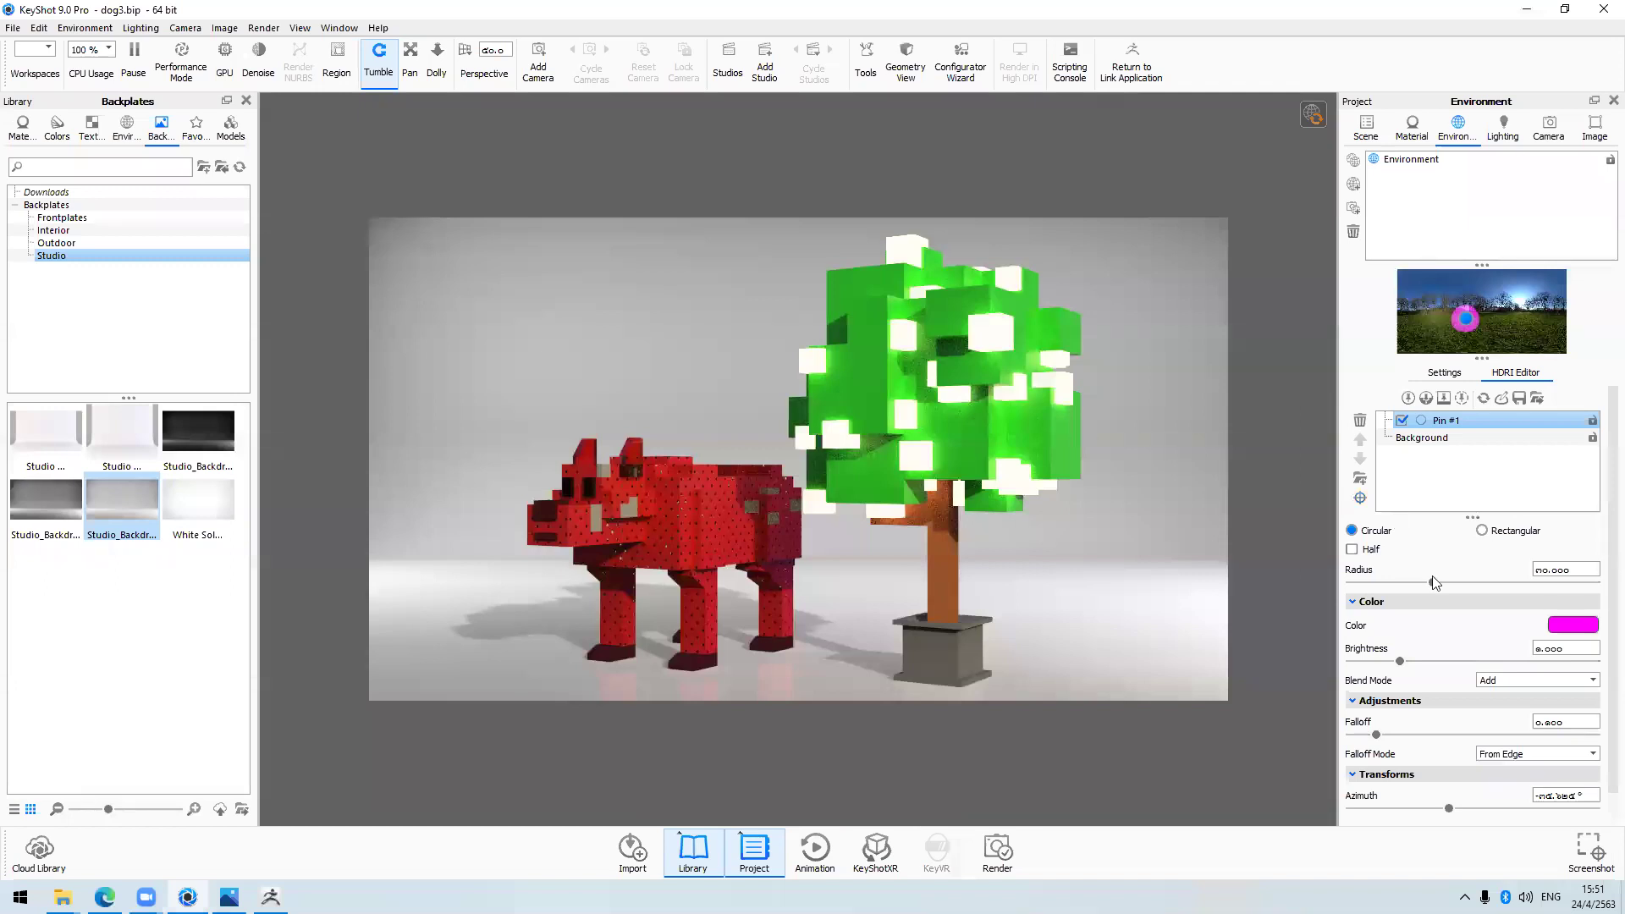
Enlarge the magenta pin's radius to cover much of the HDRI map, and raise its brightness slightly
drag(1433, 584, 1601, 607)
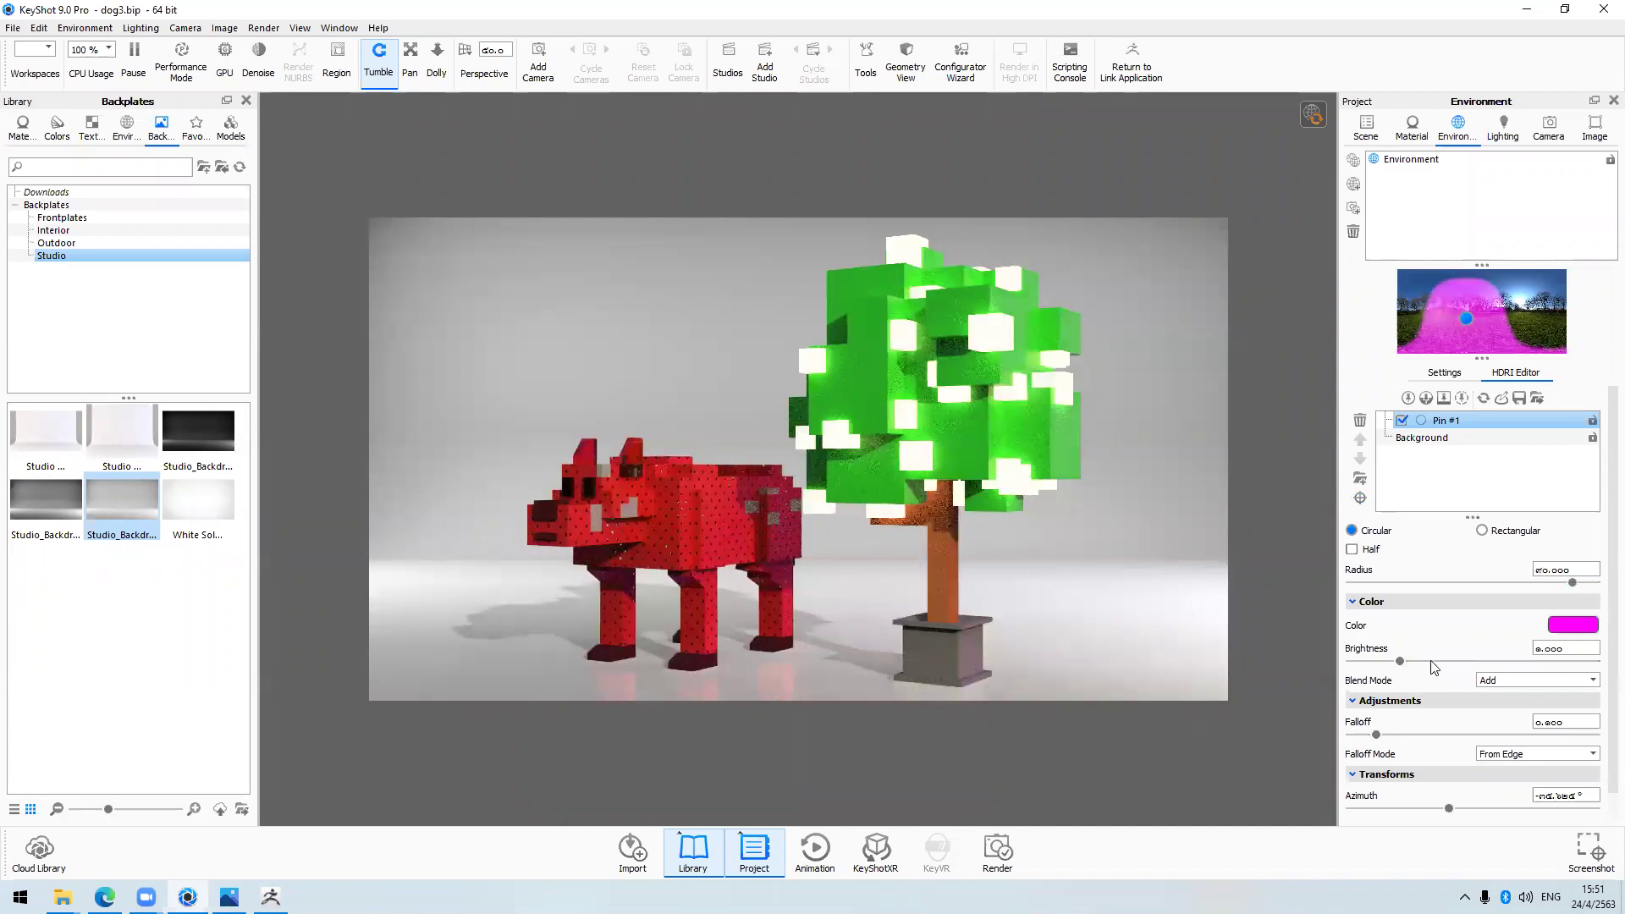
click(1489, 662)
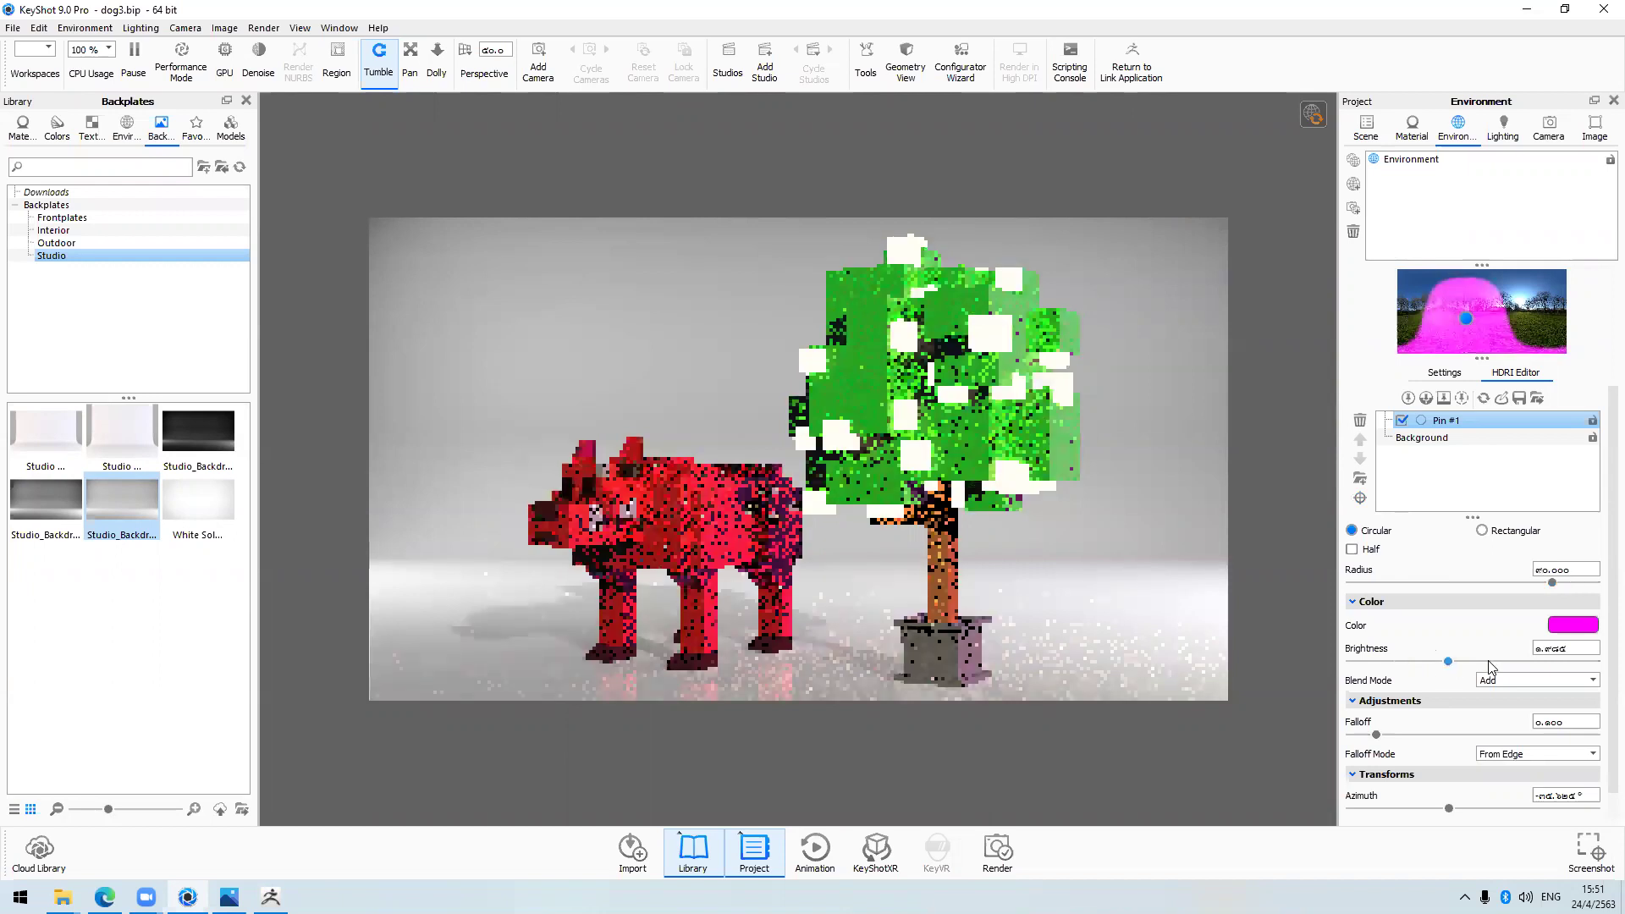
click(1489, 662)
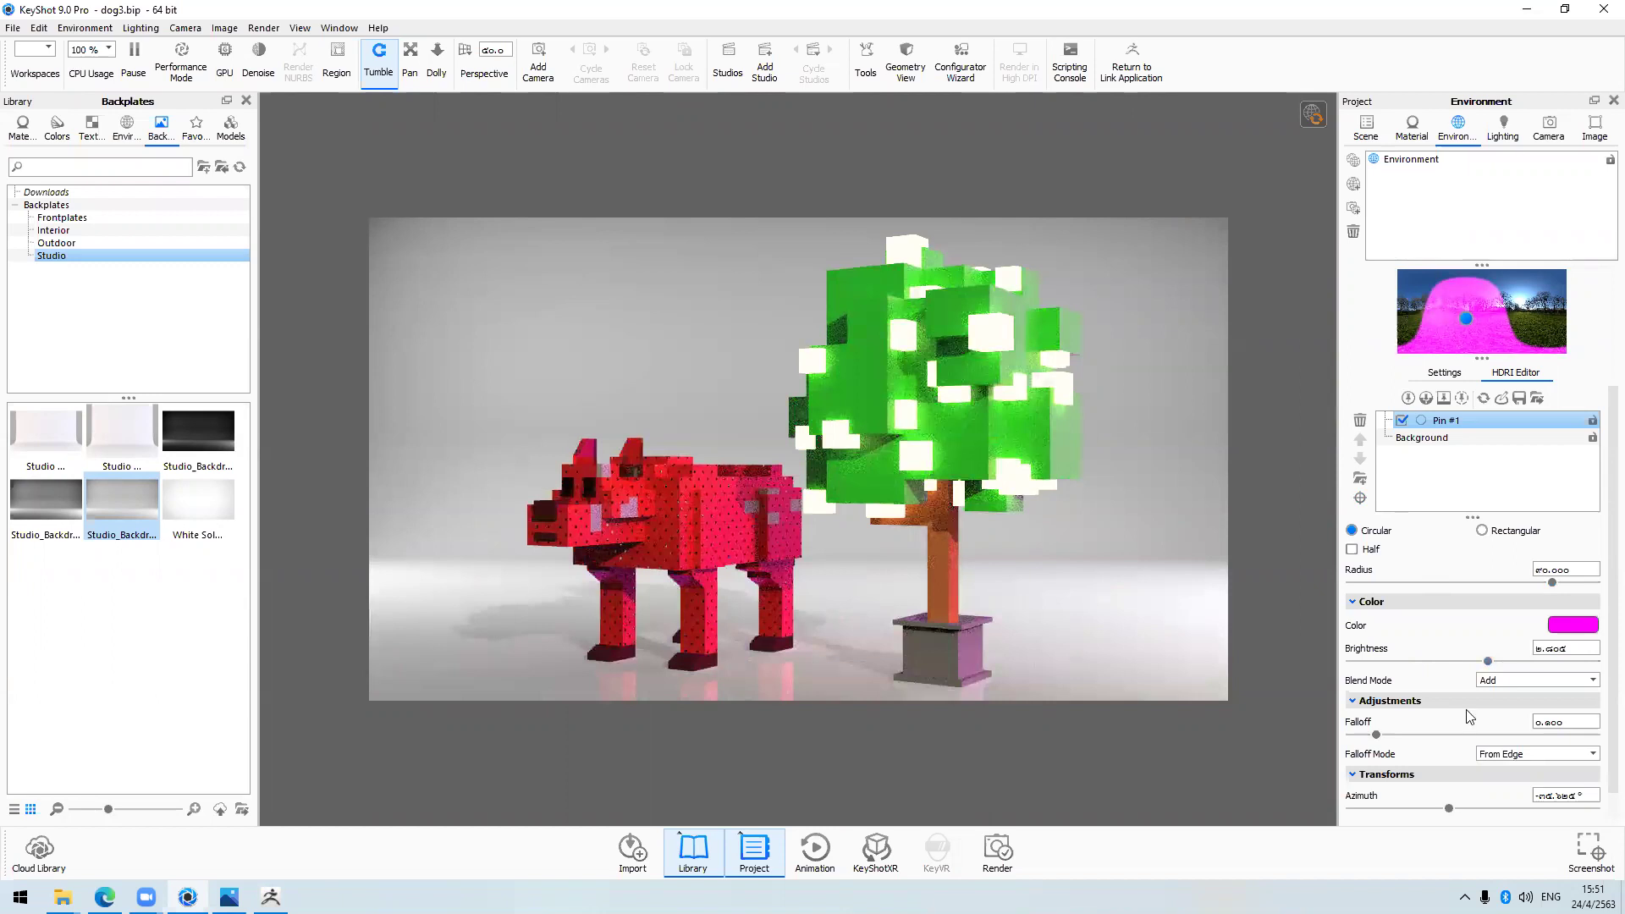
drag(1474, 665, 1412, 666)
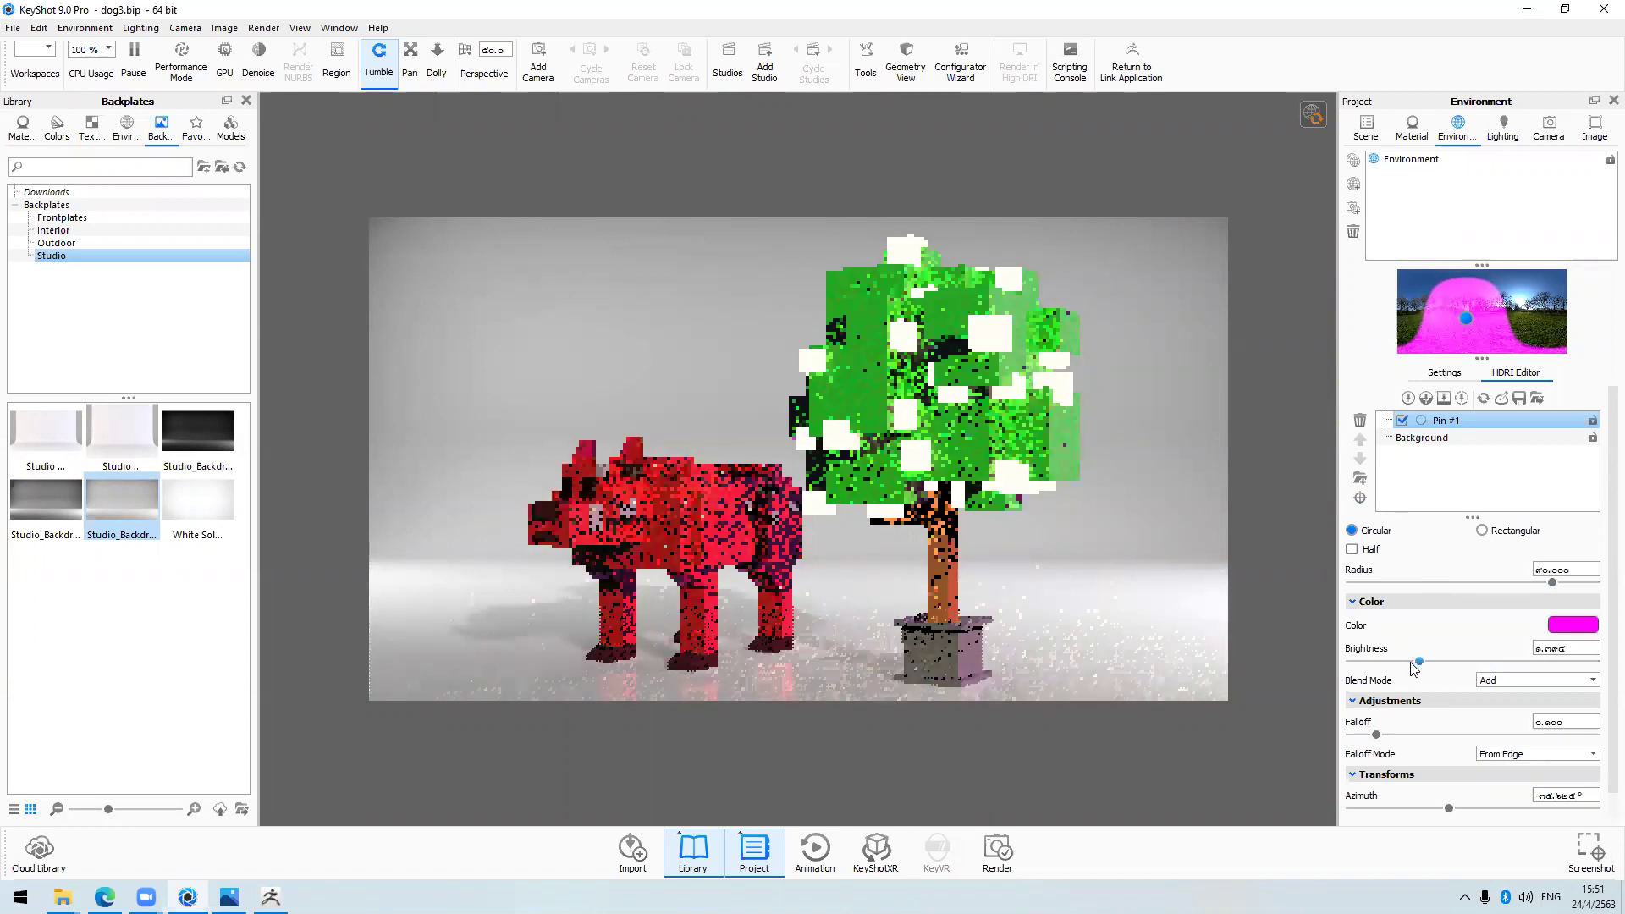
drag(1532, 582, 1526, 582)
scroll(1471, 318, down, 2)
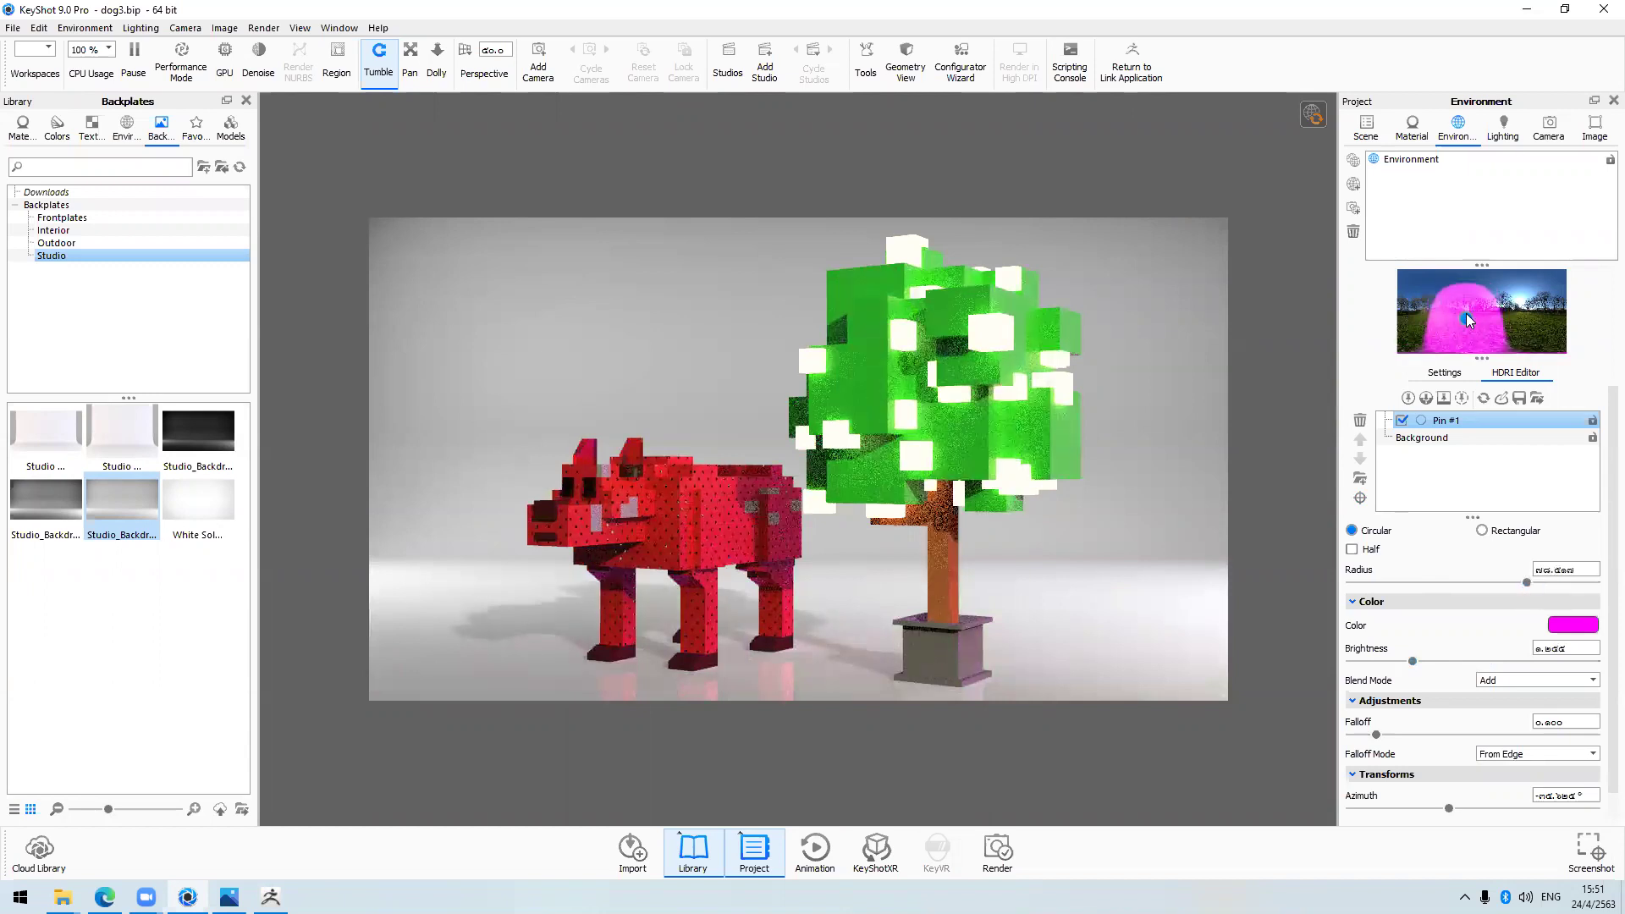
Try the magenta pin at different places on the HDRI map, and leave it near the upper centre
drag(1472, 315, 1520, 317)
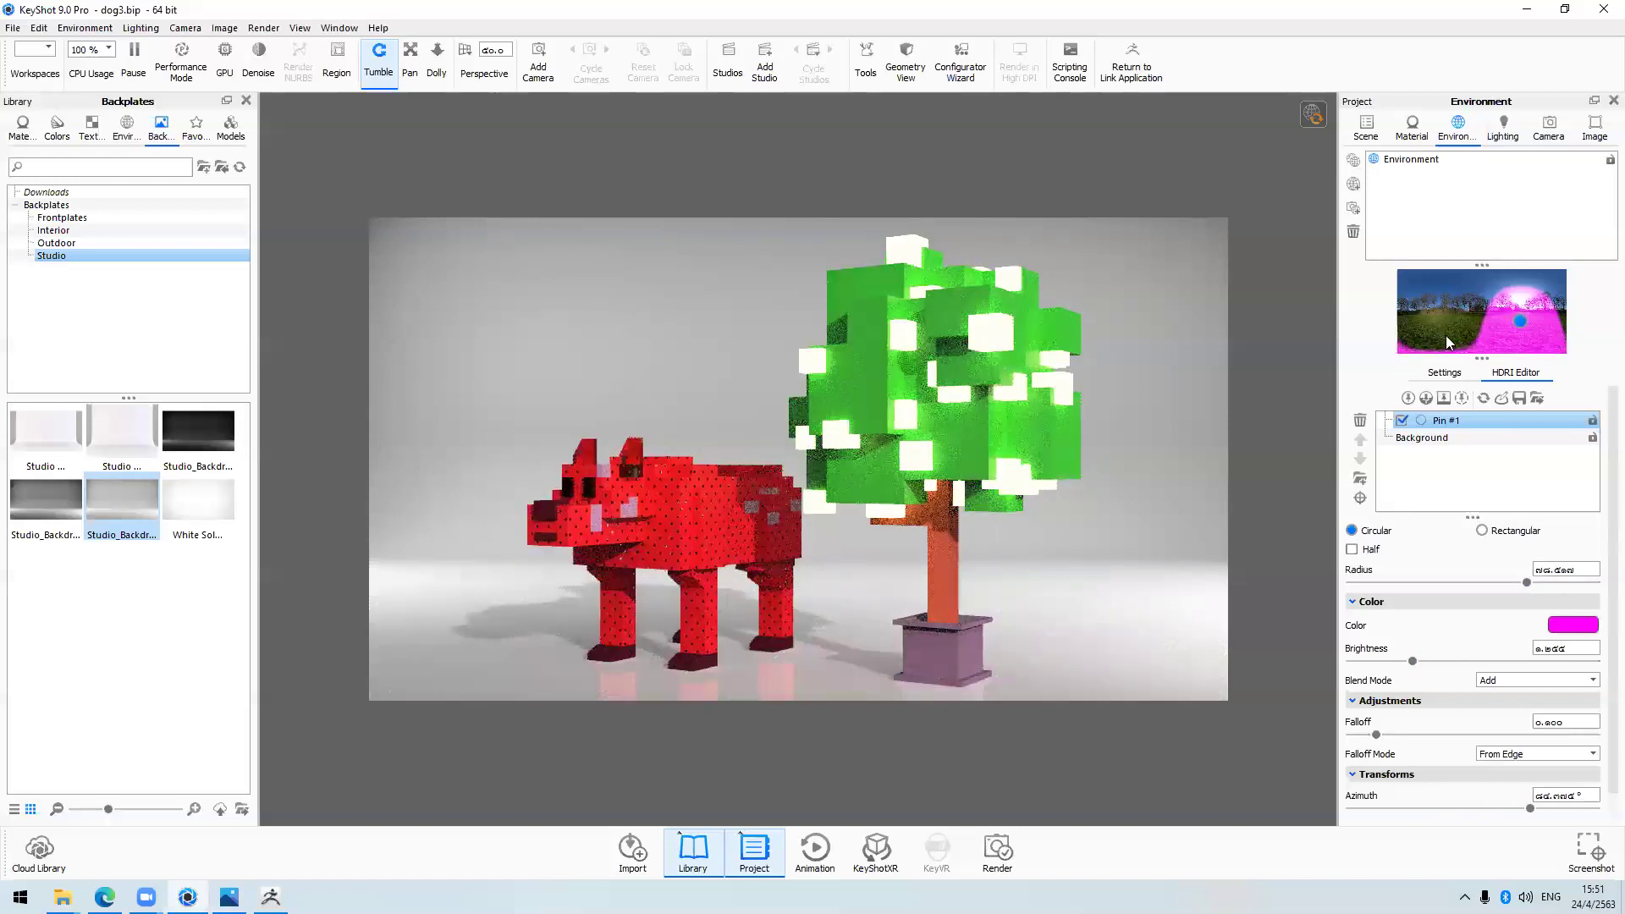
drag(1528, 318, 1481, 304)
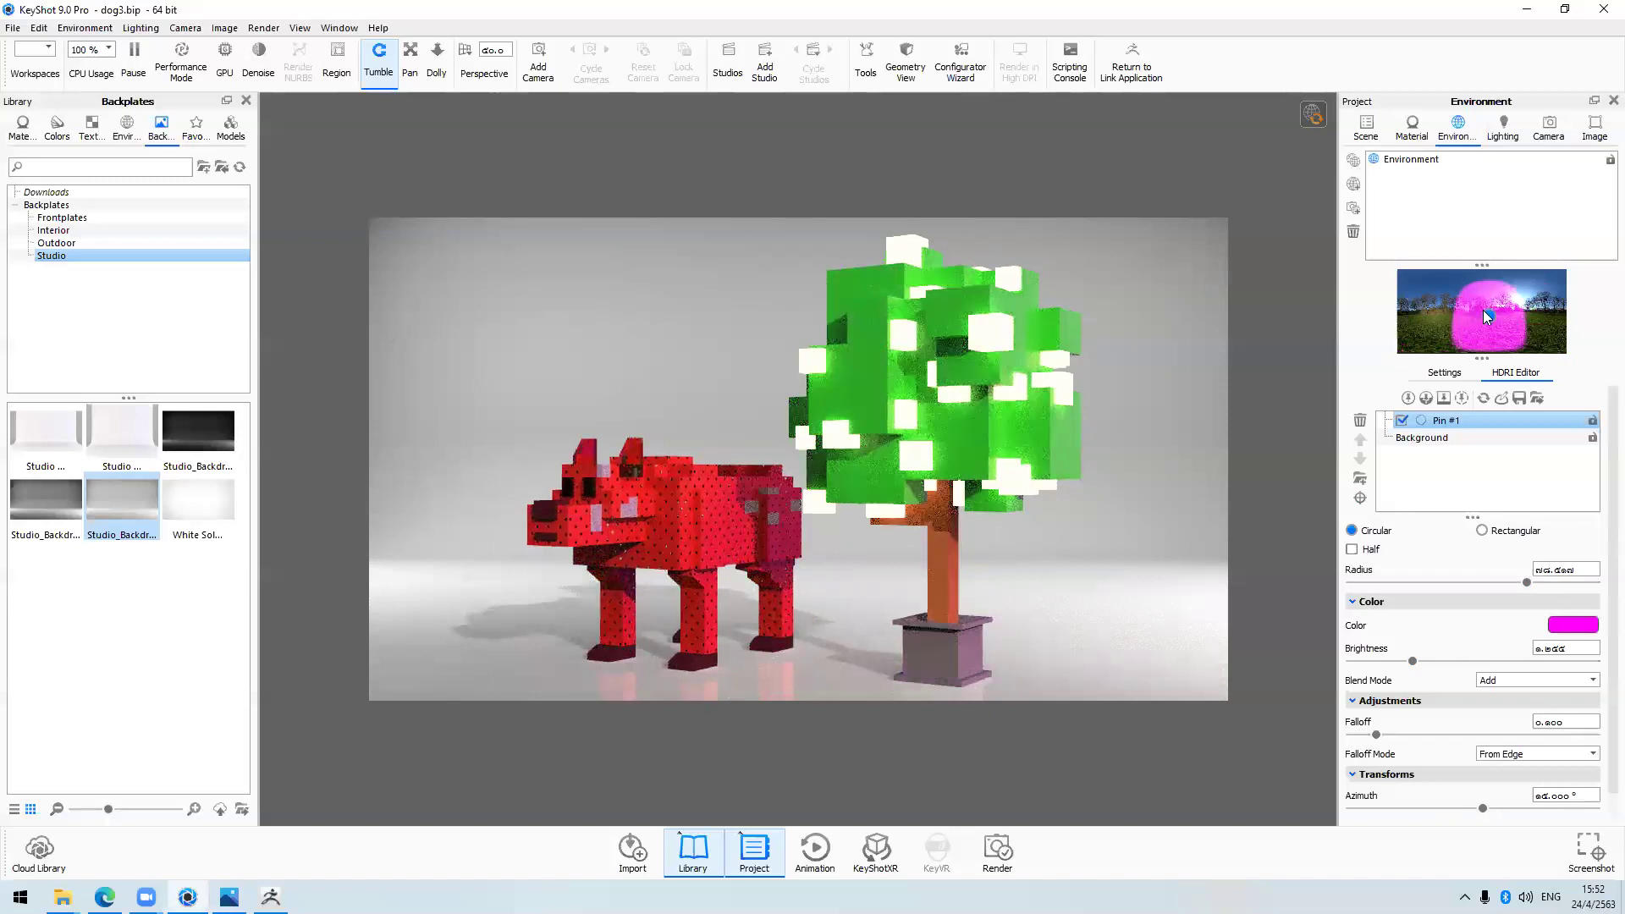
mouse_move(1476, 313)
mouse_down()
mouse_move(1453, 307)
mouse_move(1479, 302)
mouse_up()
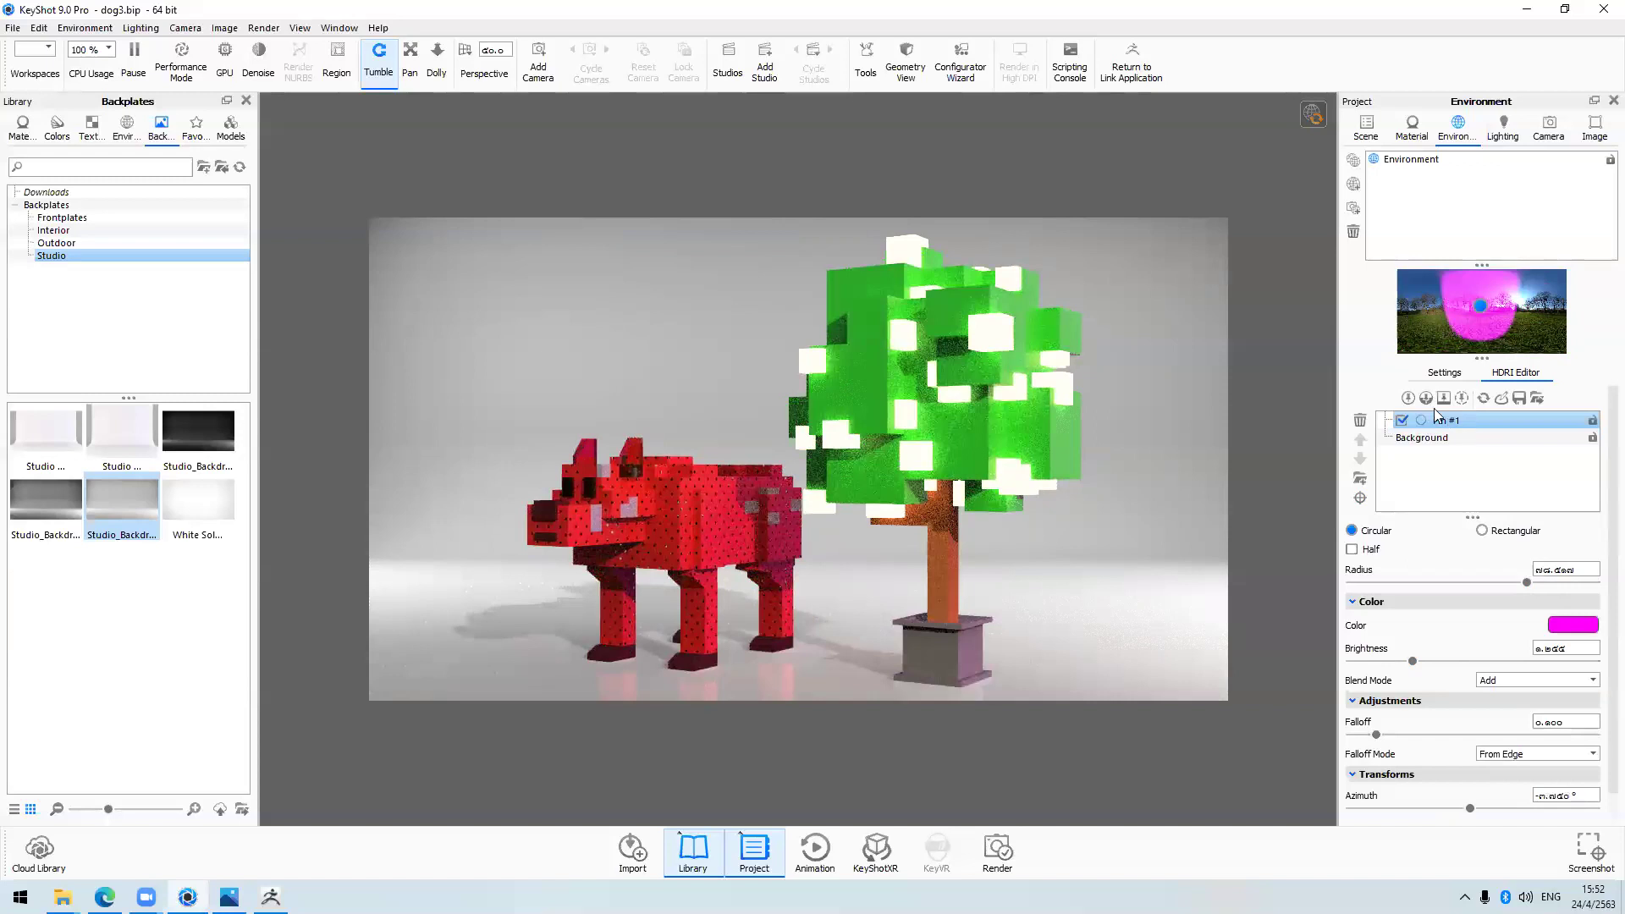
Add a second circular light pin at the right edge of the HDRI map and colour it yellow, hex #FFD000
ctrl+click(1478, 313)
drag(1479, 315, 1396, 341)
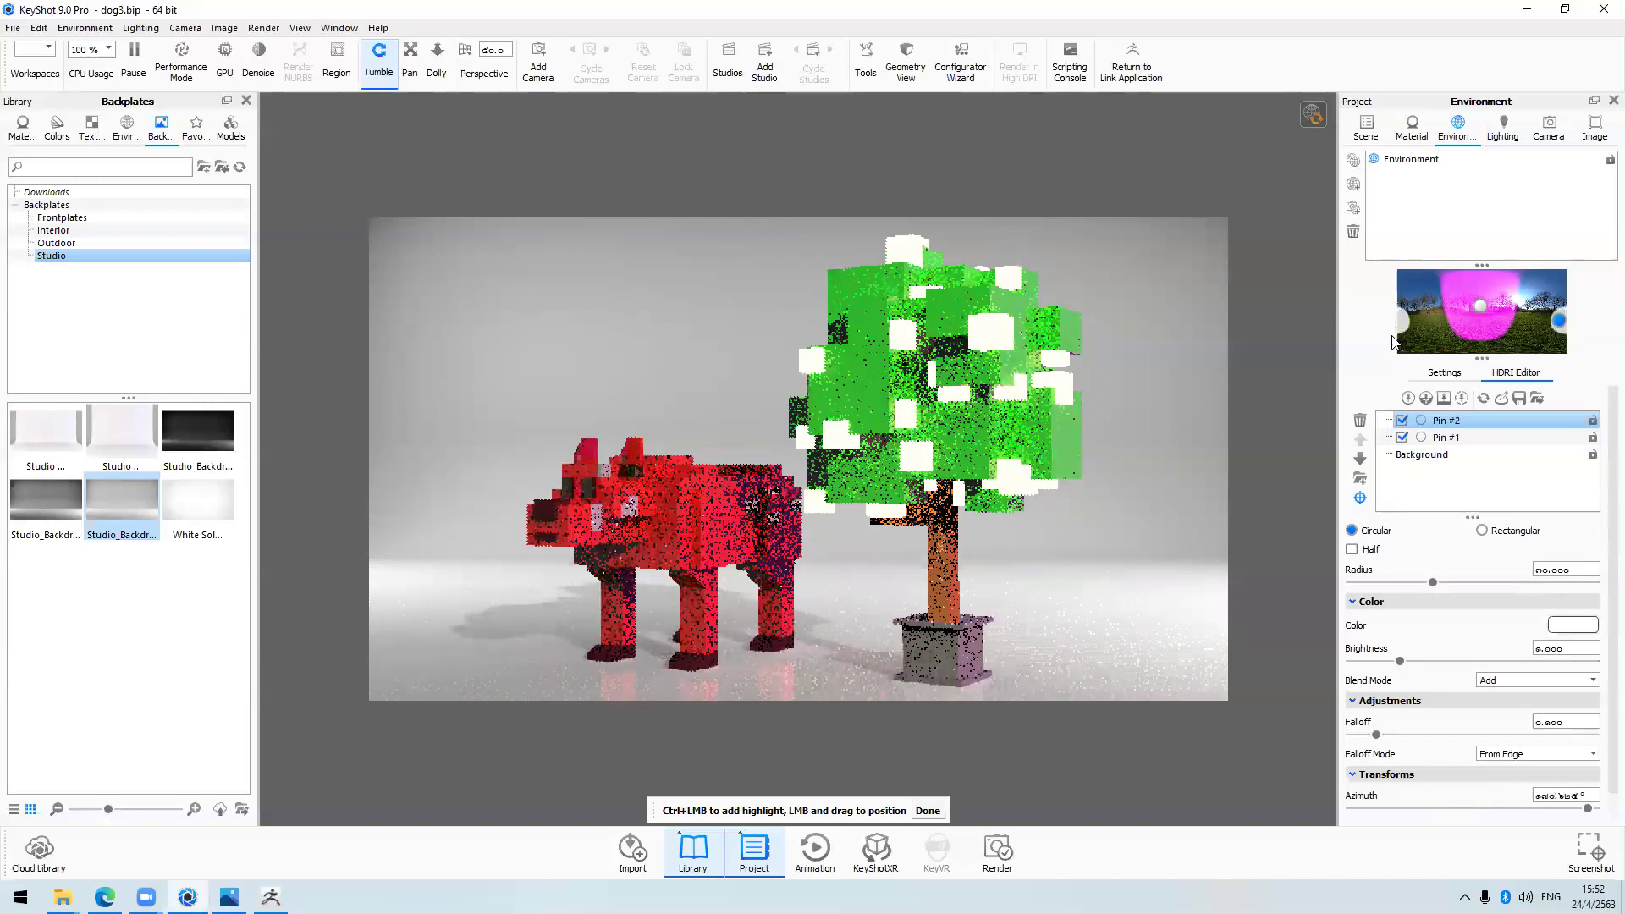
click(1558, 626)
click(1494, 453)
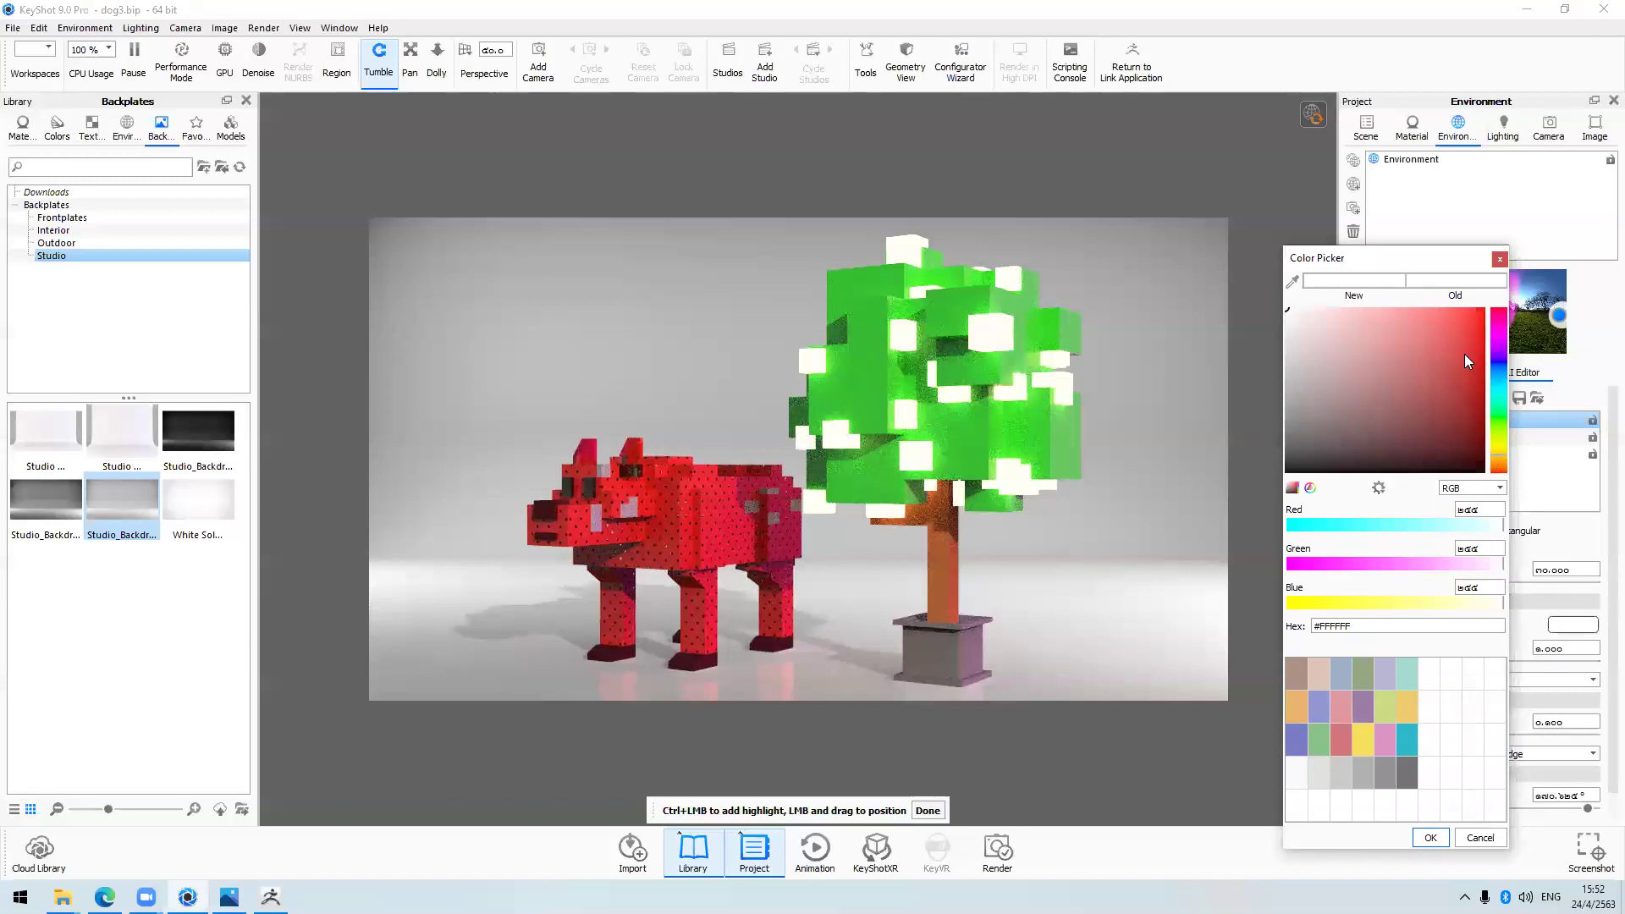
click(1484, 303)
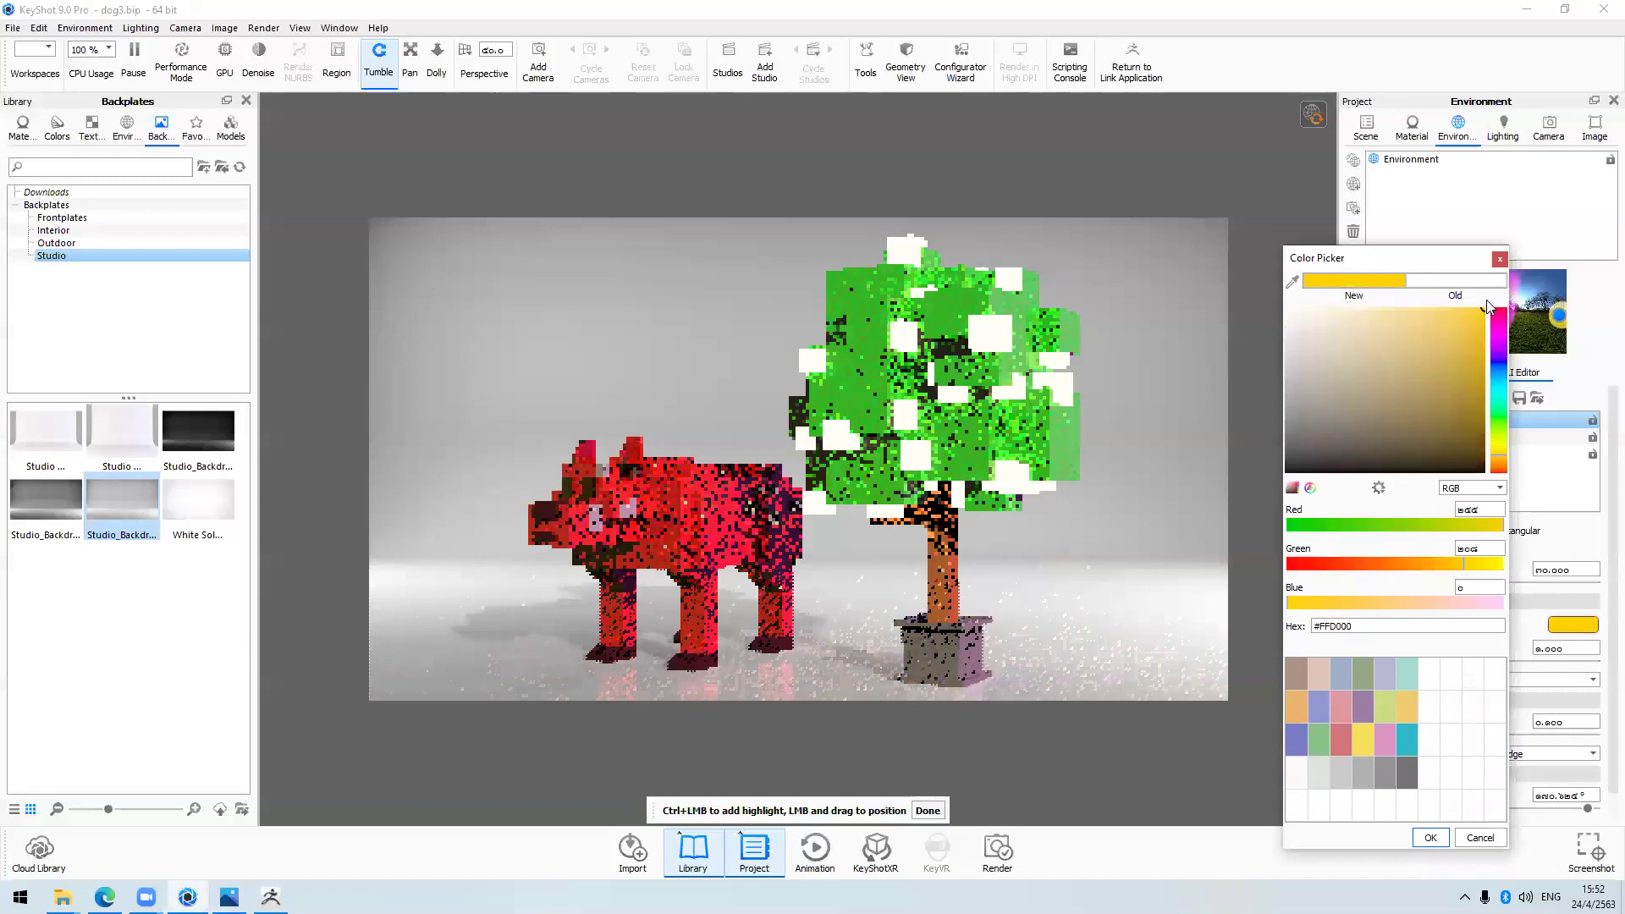
click(1437, 839)
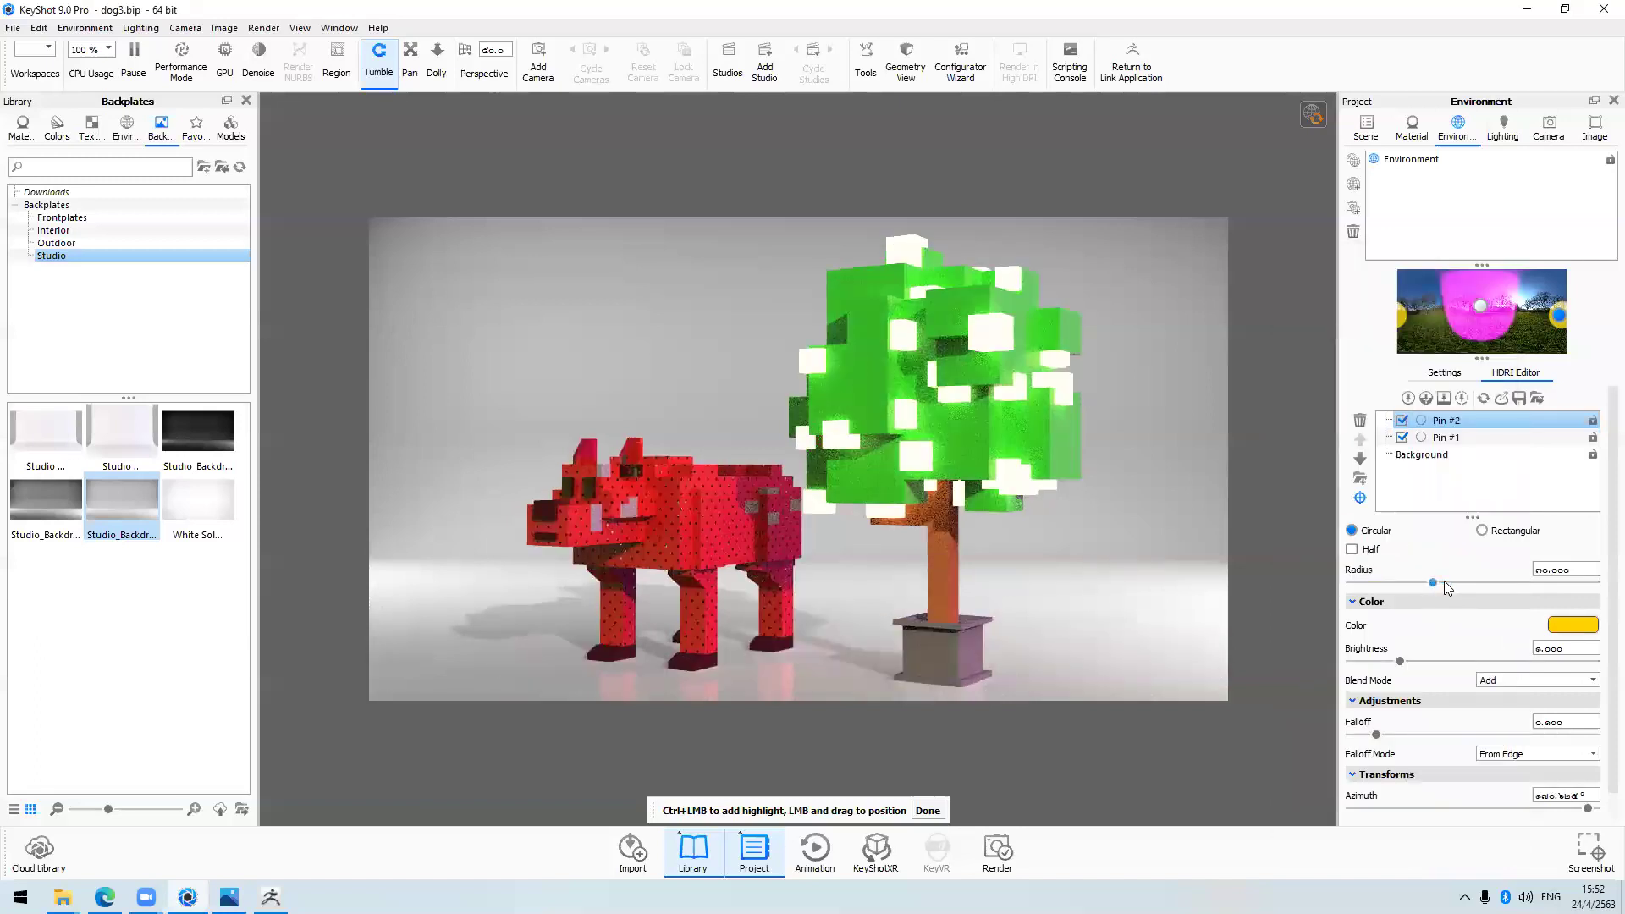
Enlarge the yellow pin's radius so it spreads over both edges of the HDRI map, and raise its brightness
drag(1556, 584, 1566, 584)
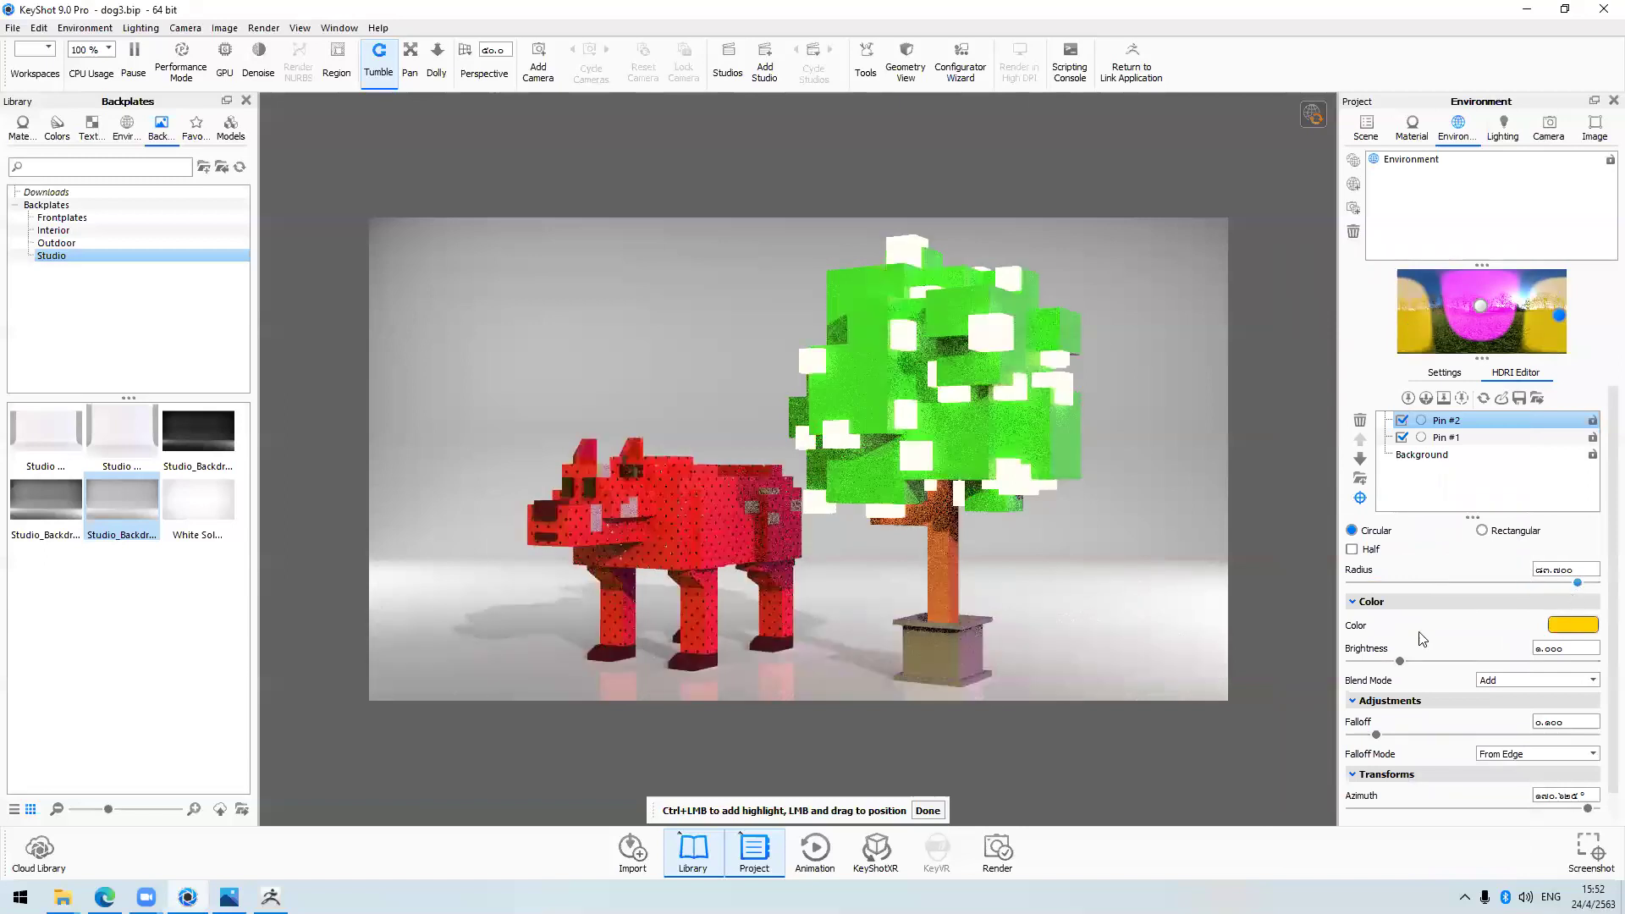
click(1490, 661)
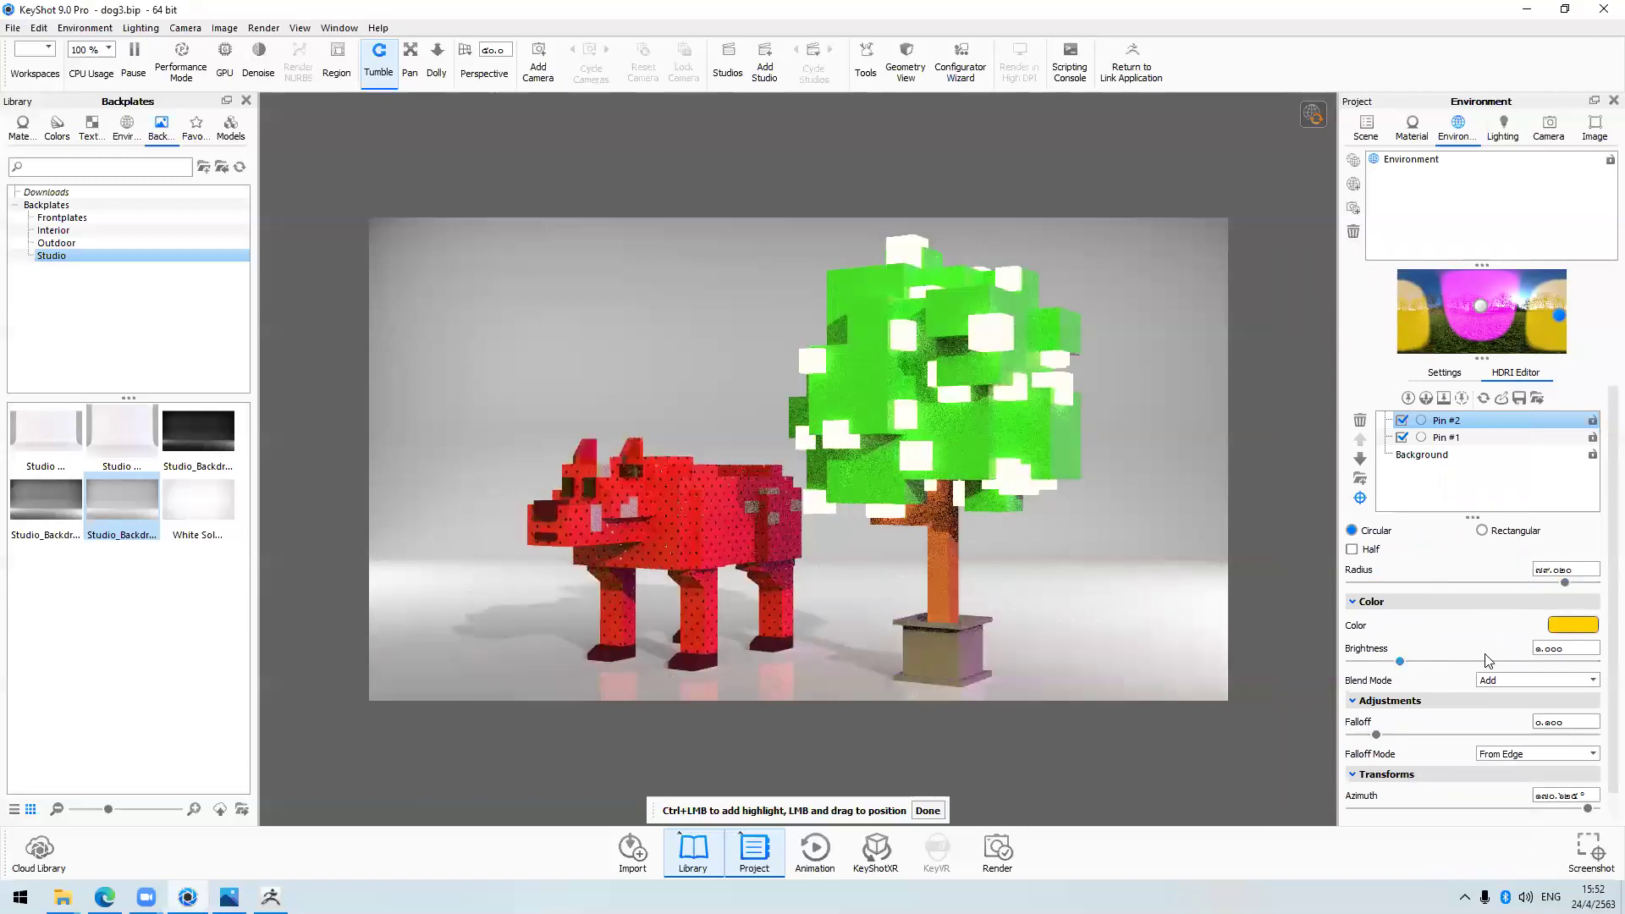
click(1481, 661)
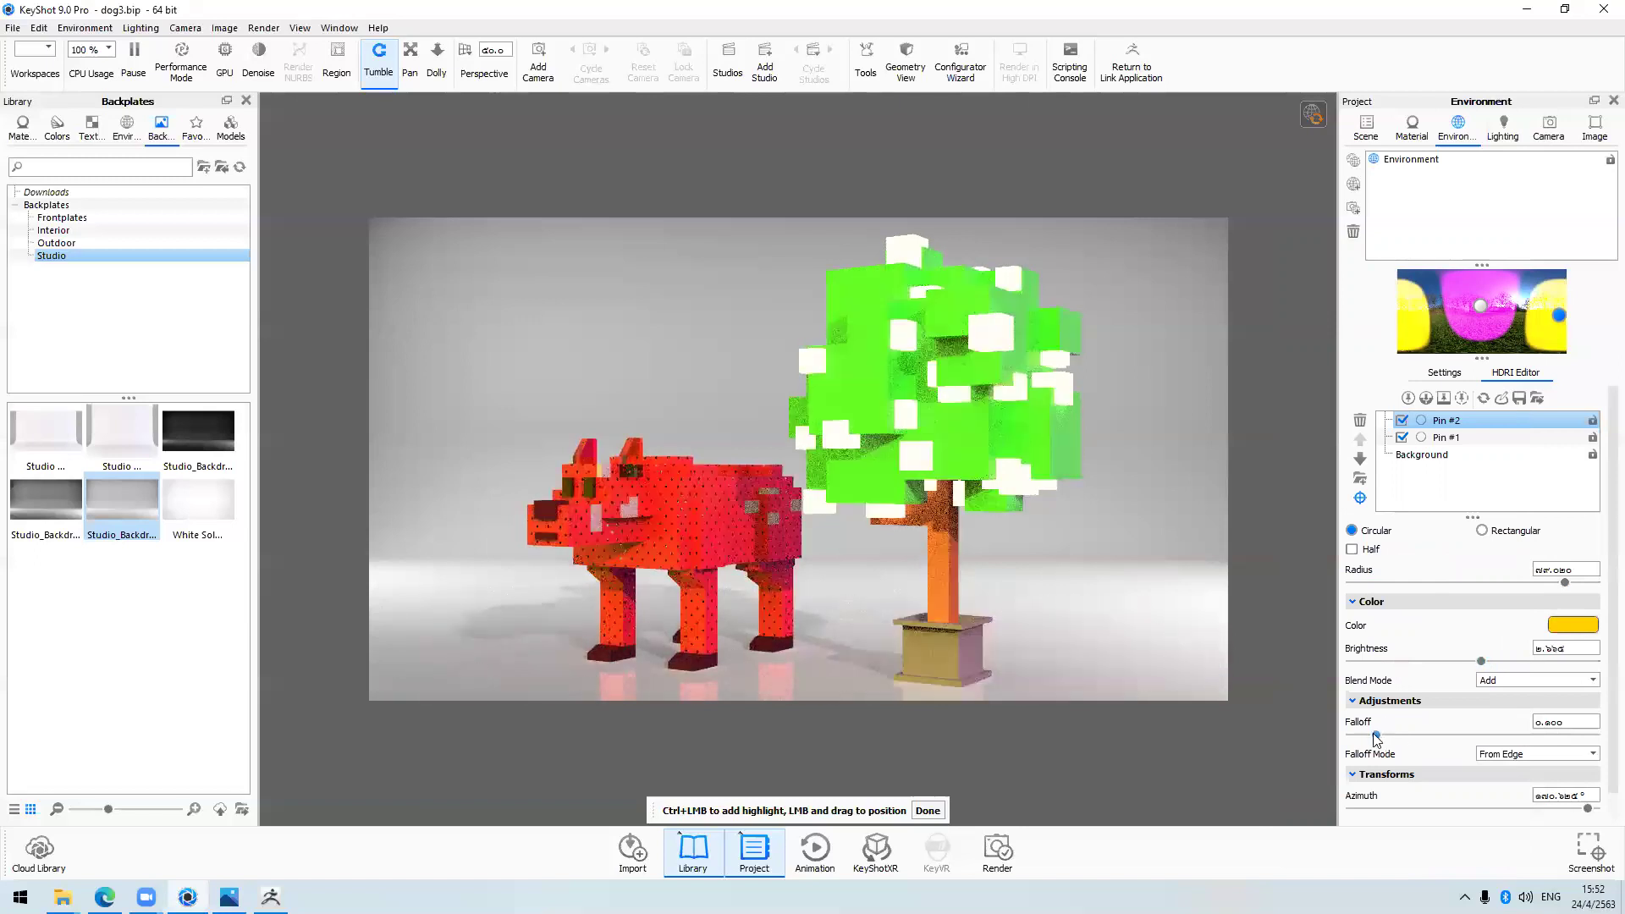
Increase the yellow pin's falloff to near the upper end of its range so its edges fade softly
click(1484, 735)
click(1513, 735)
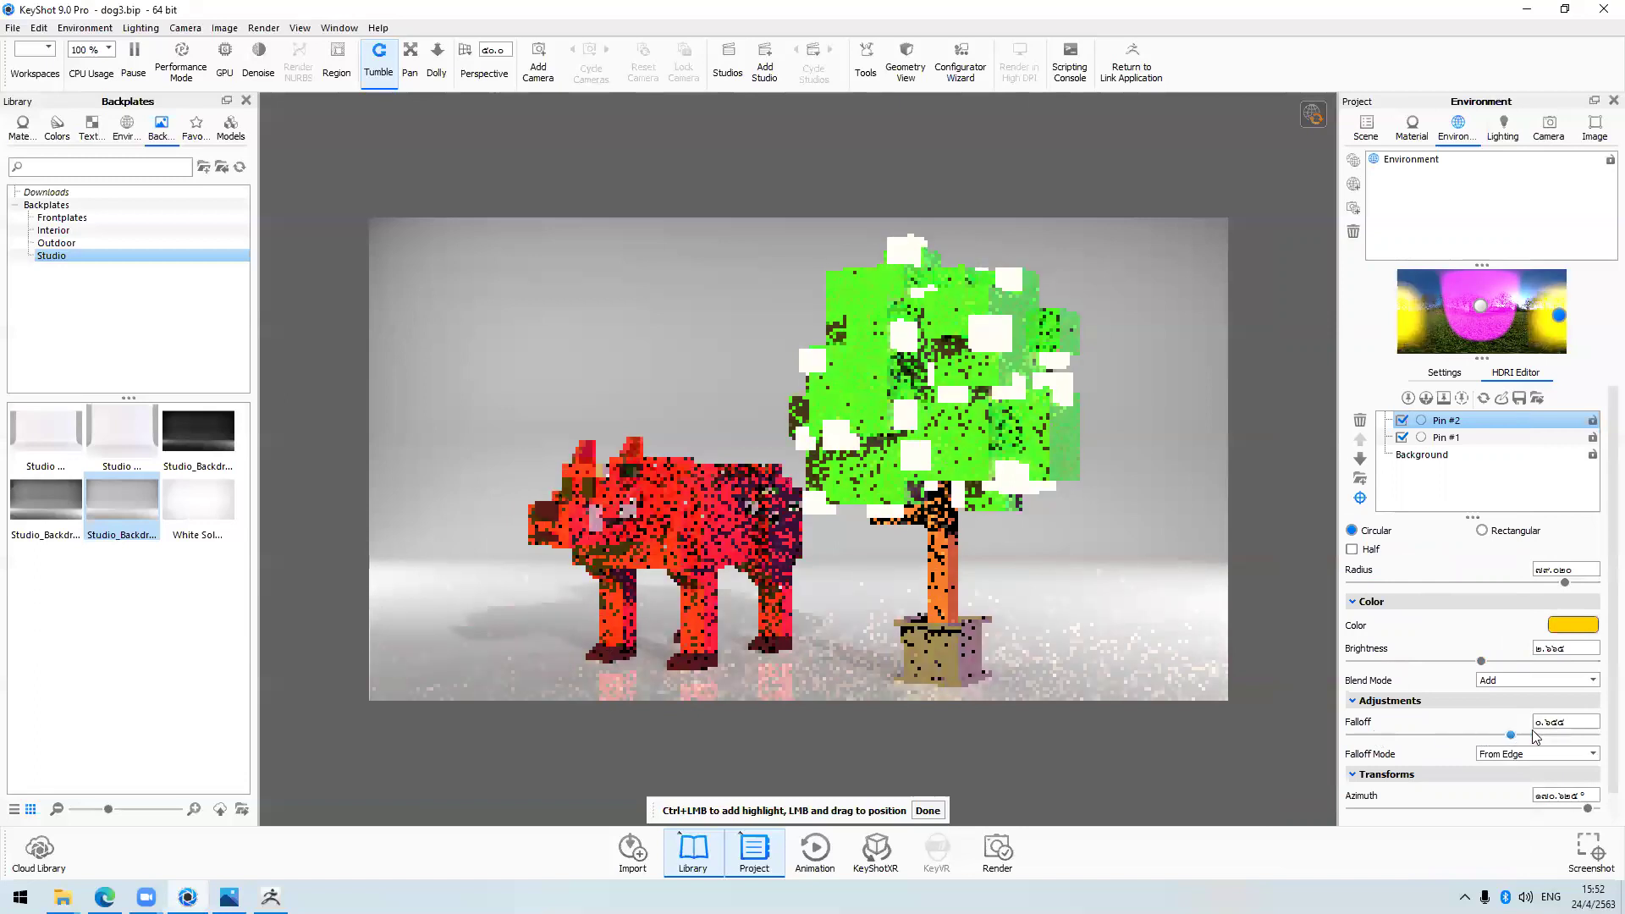
click(1535, 735)
click(1551, 734)
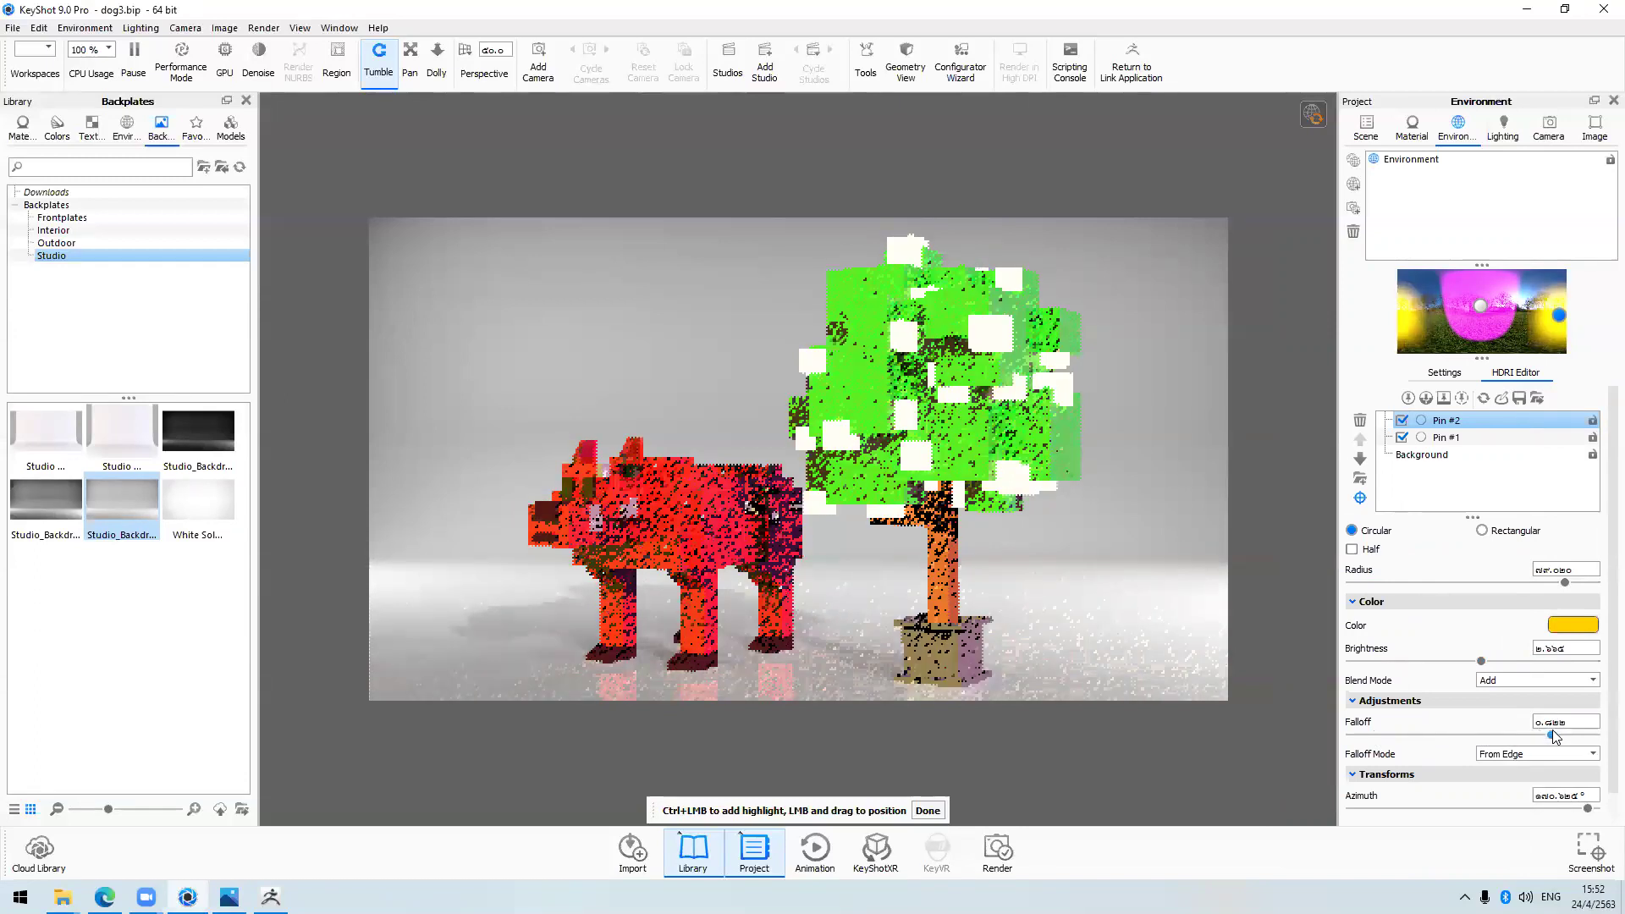
click(1555, 735)
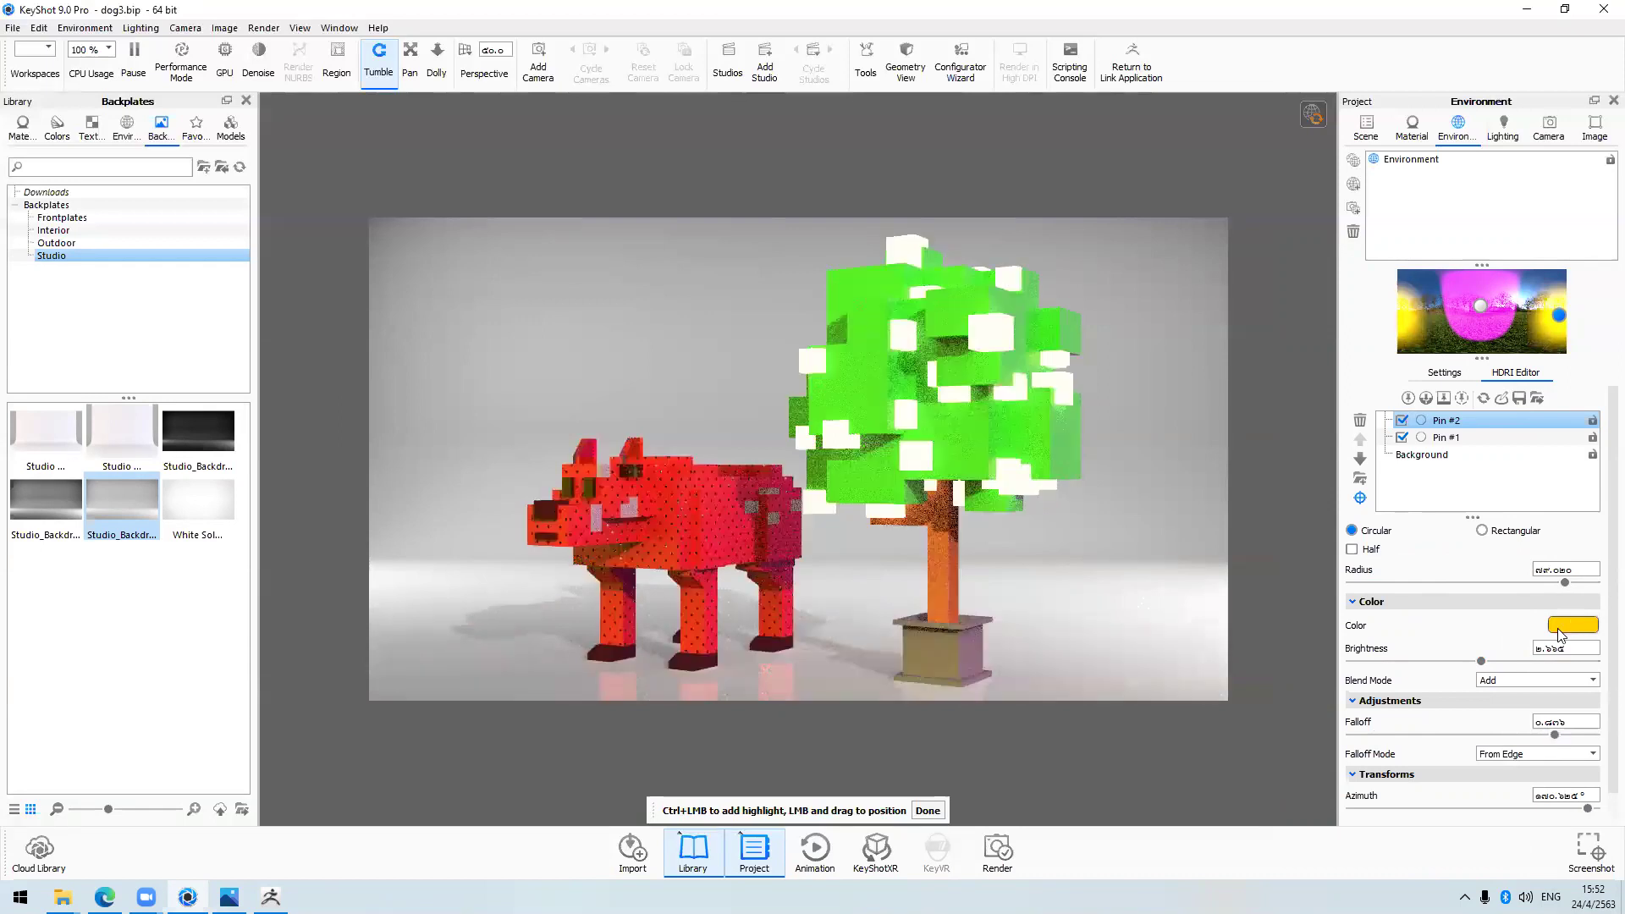
Try green and orange hues on the yellow pin, and recolour it pale yellow, hex #FFEB97
click(1558, 628)
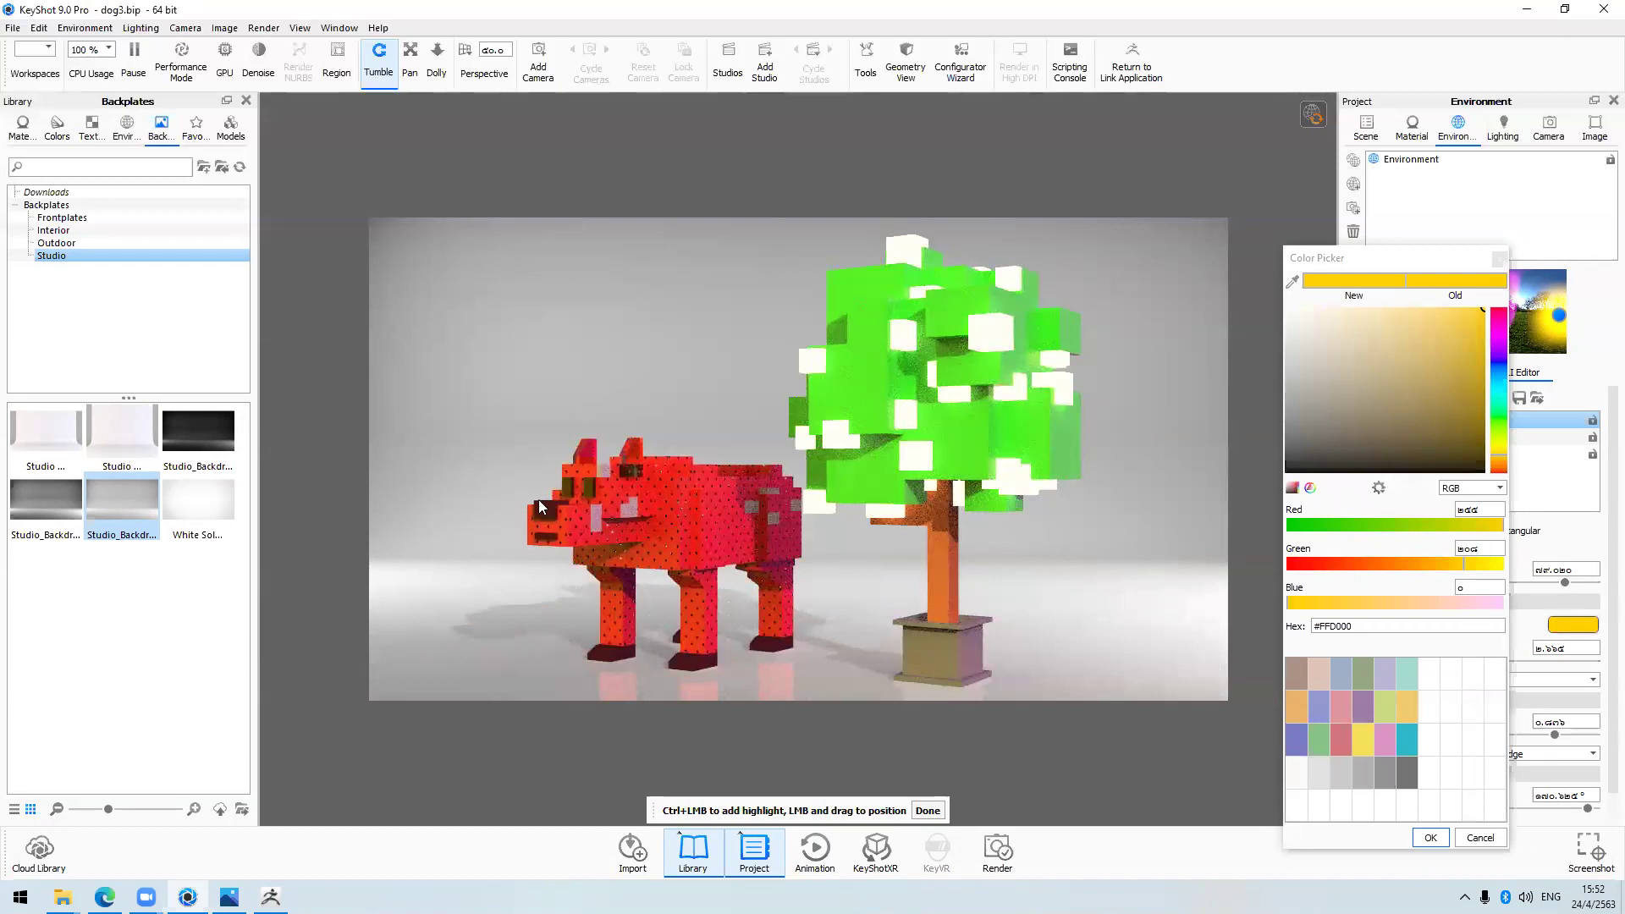
click(1498, 418)
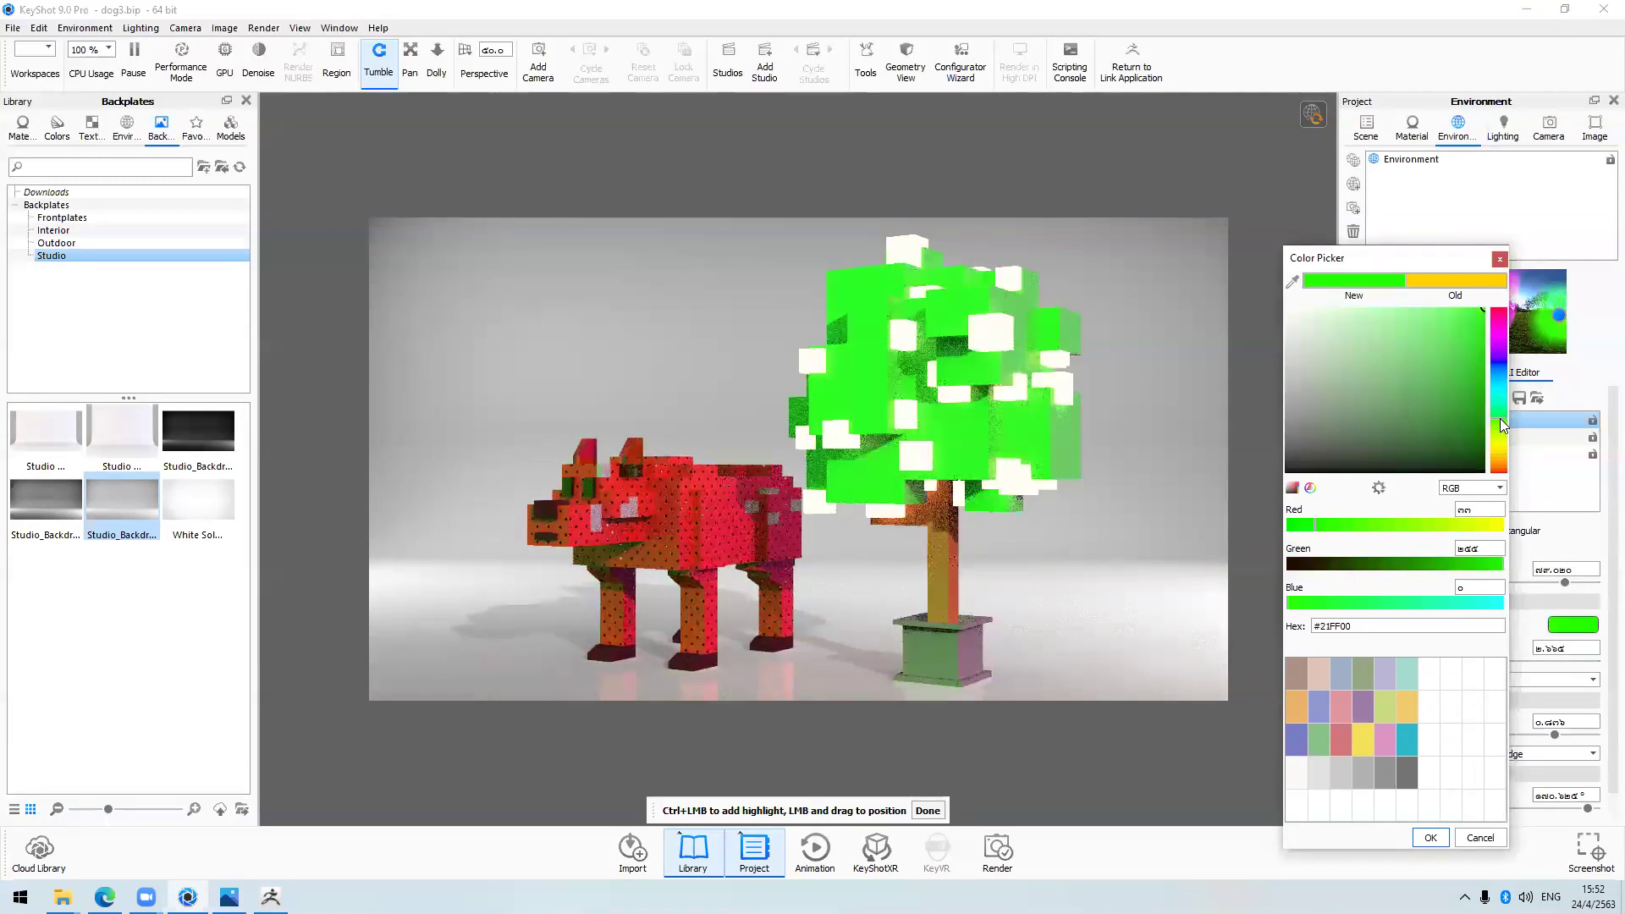
click(1499, 470)
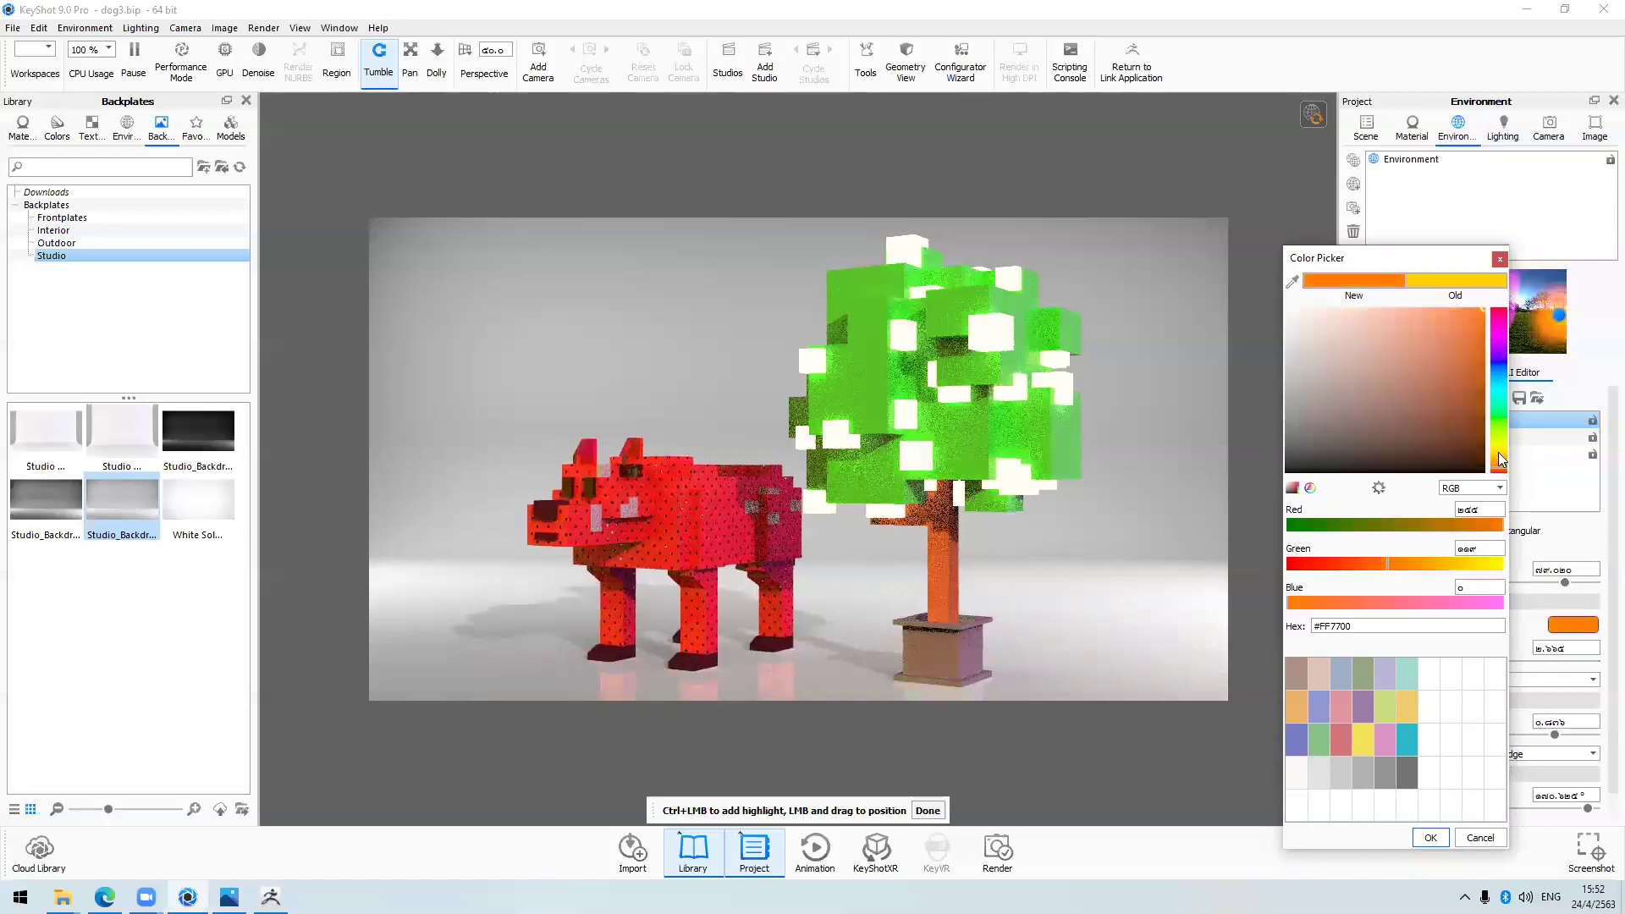
click(1342, 286)
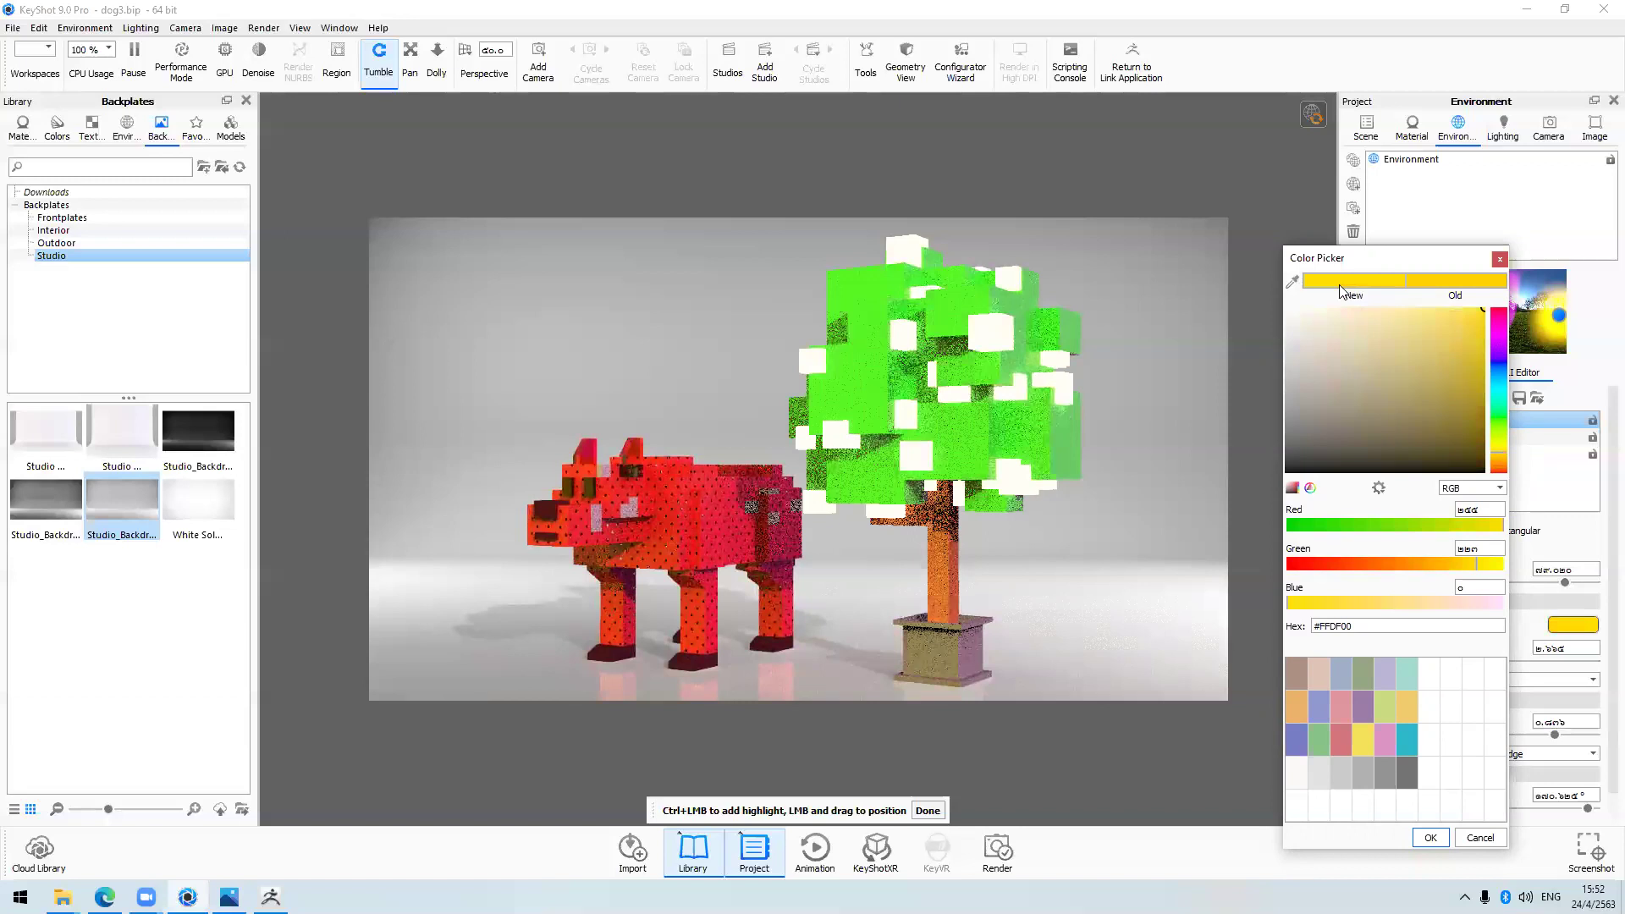
click(1340, 308)
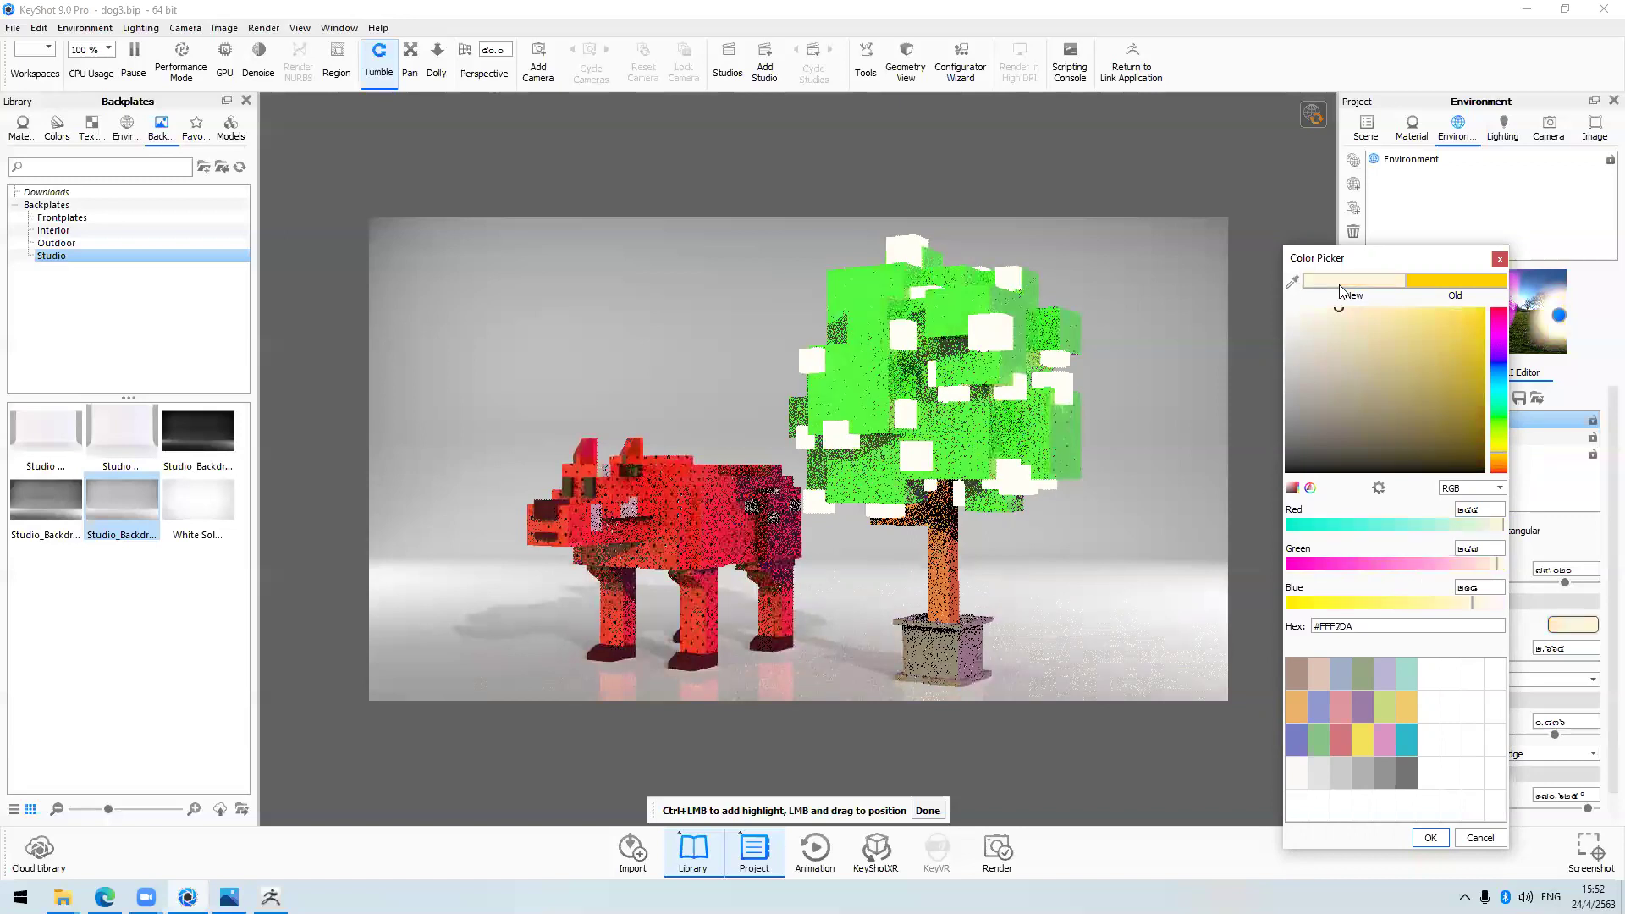
click(1415, 308)
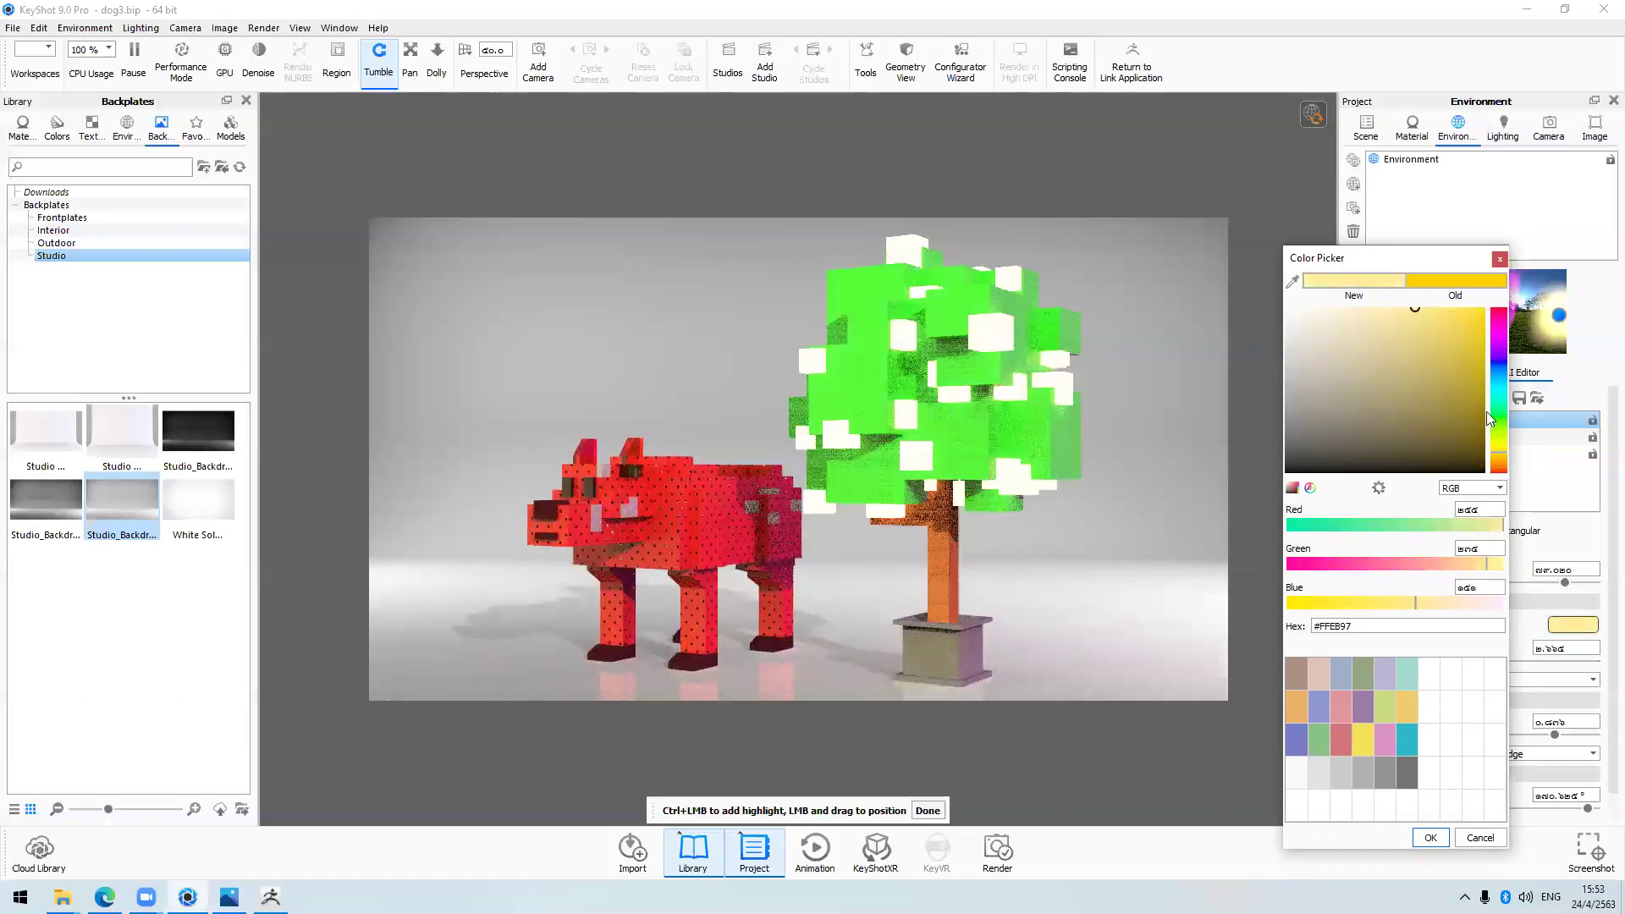
key(Return)
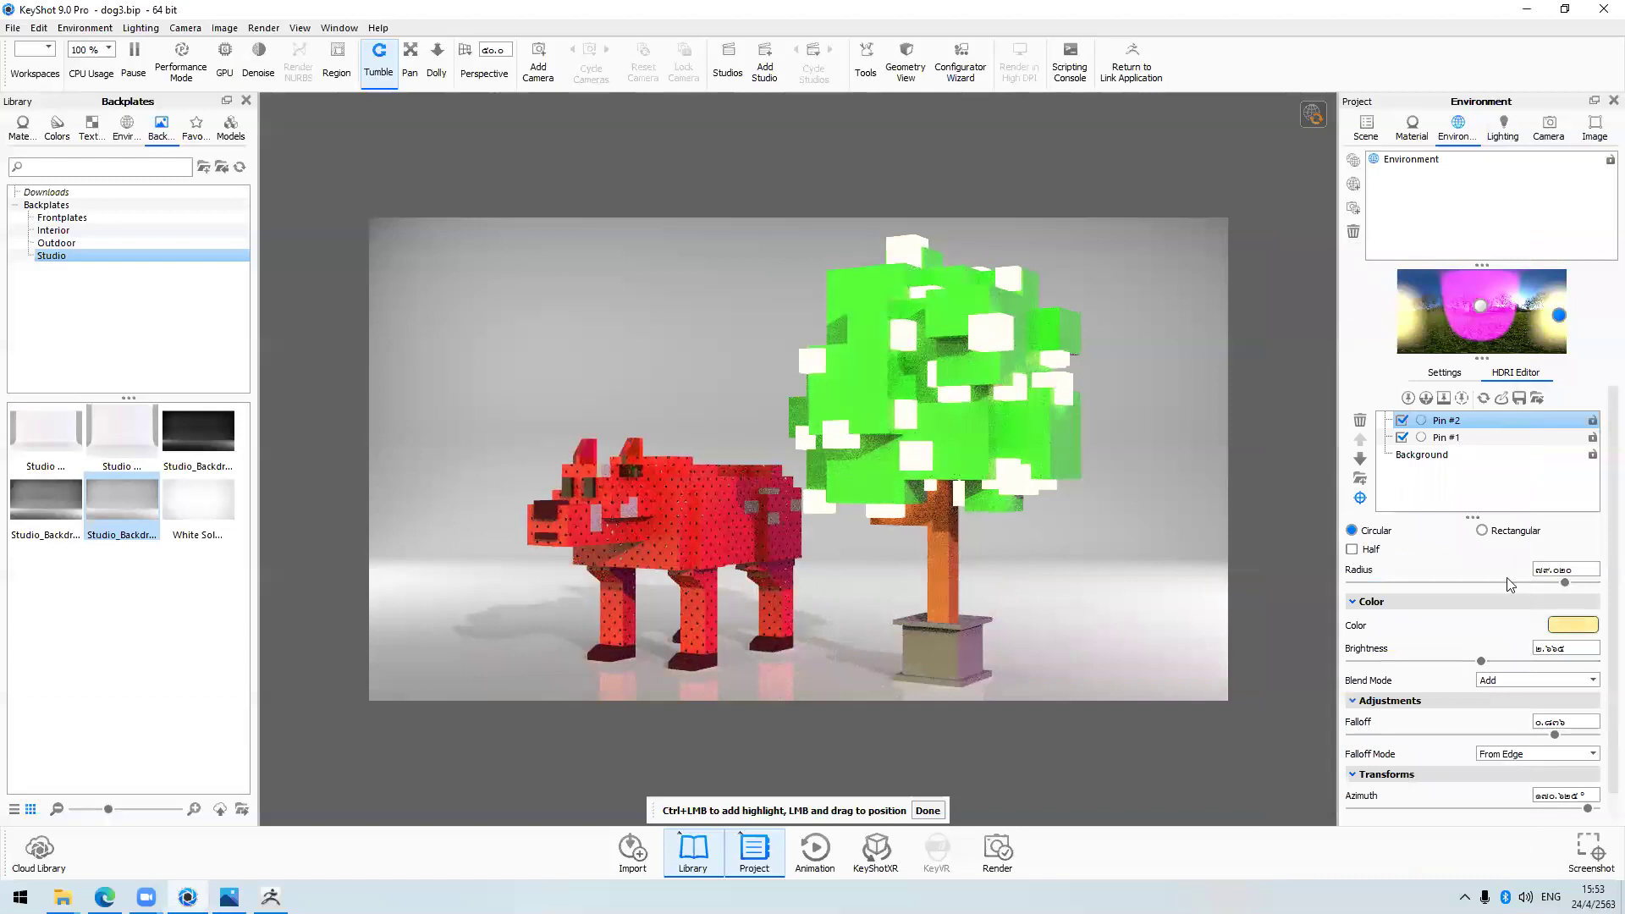
Increase the magenta pin's falloff to soften its edges, and finish the interactive highlight placement
key(Down)
drag(1385, 734, 1466, 737)
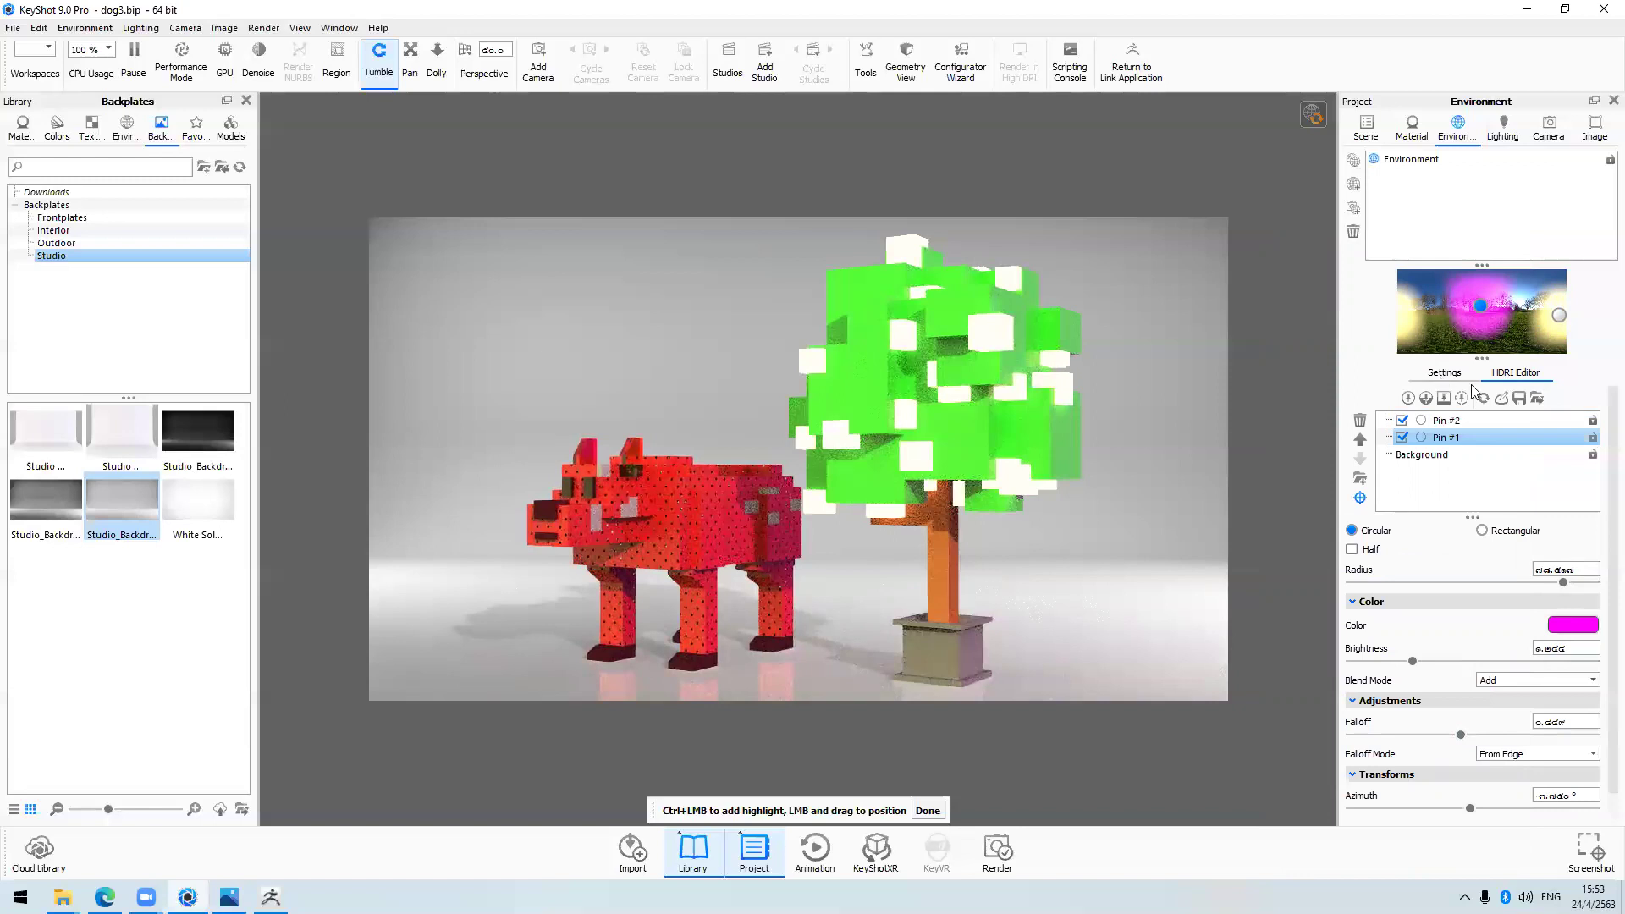
click(1445, 373)
click(1515, 372)
click(930, 811)
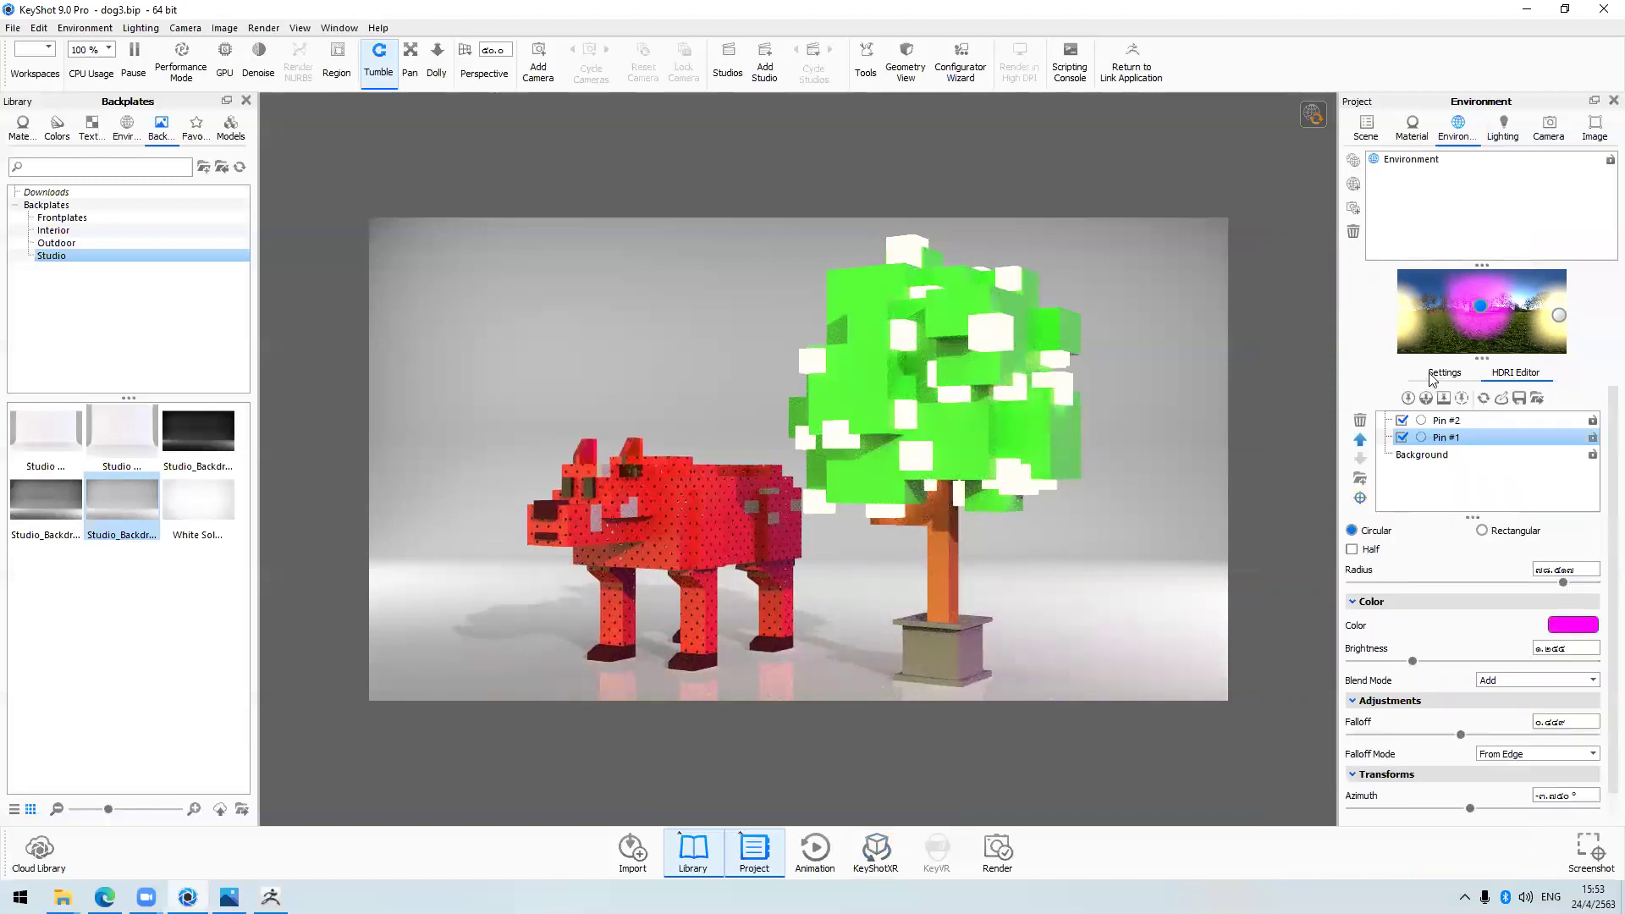
Lower the overall brightness of the HDRI environment slightly in its adjustments
click(1431, 375)
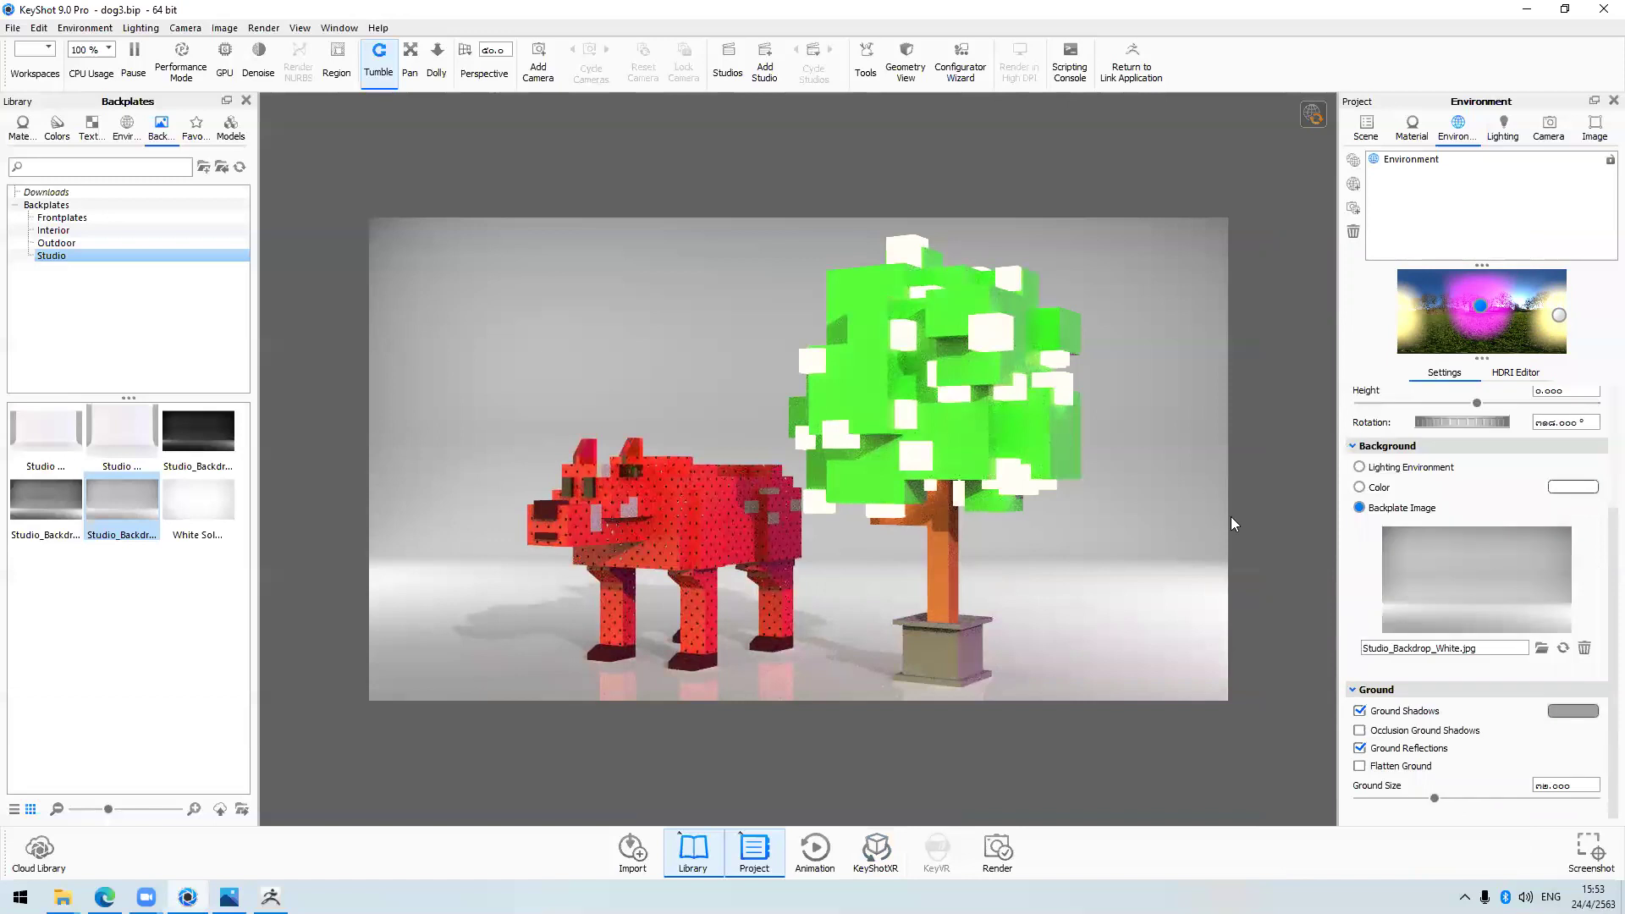
scroll(1388, 440, up, 1)
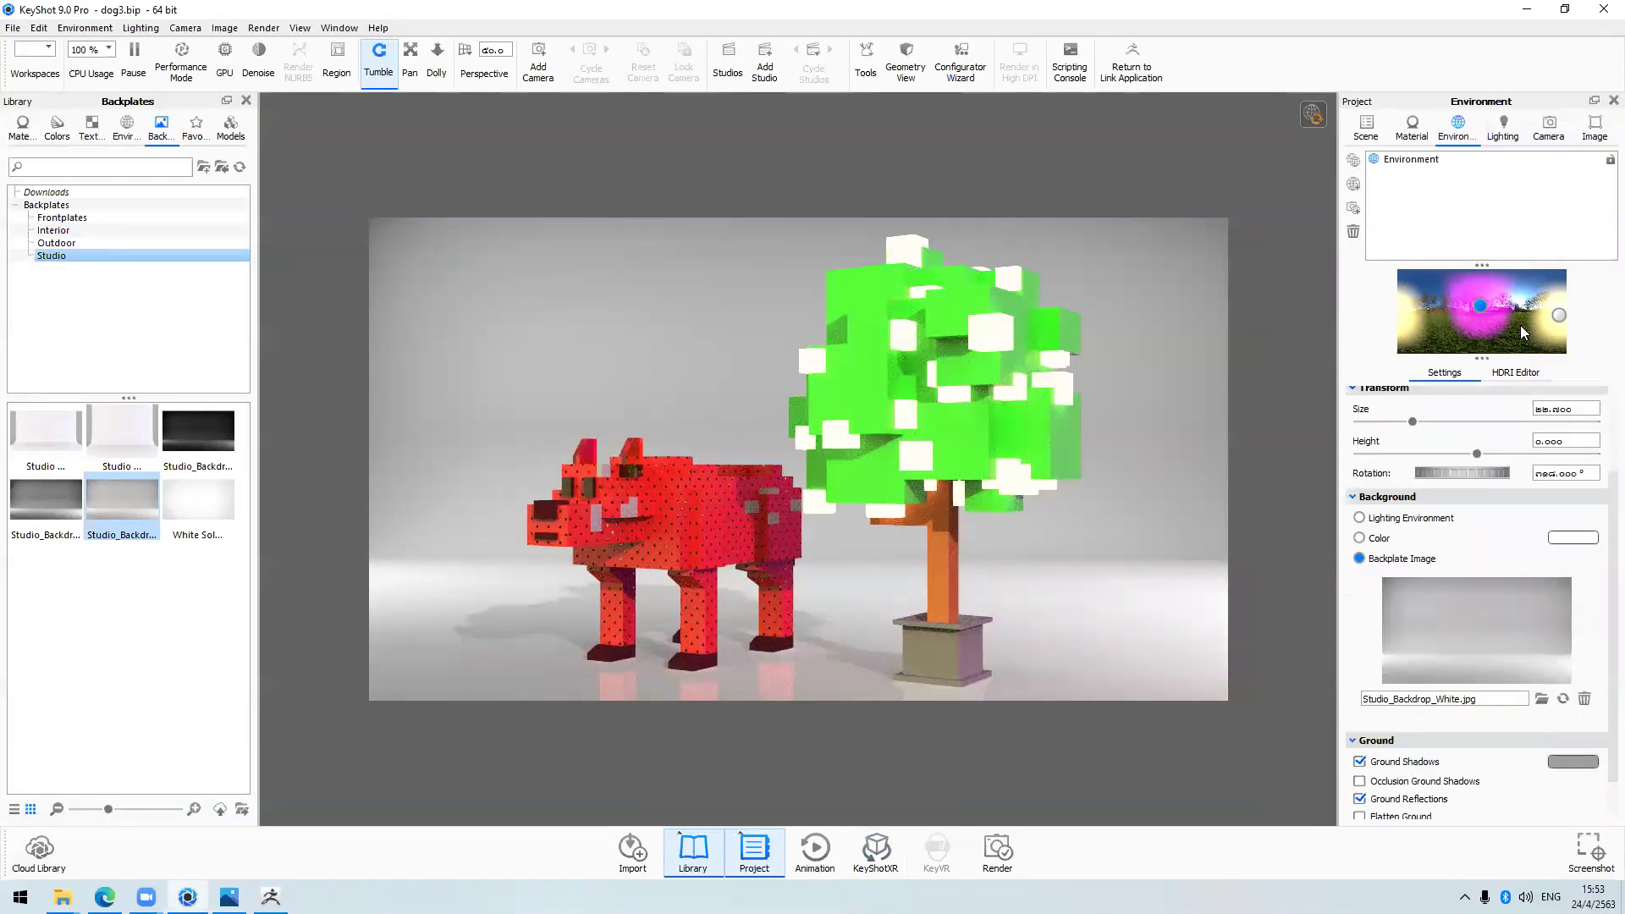
scroll(1490, 325, up, 1)
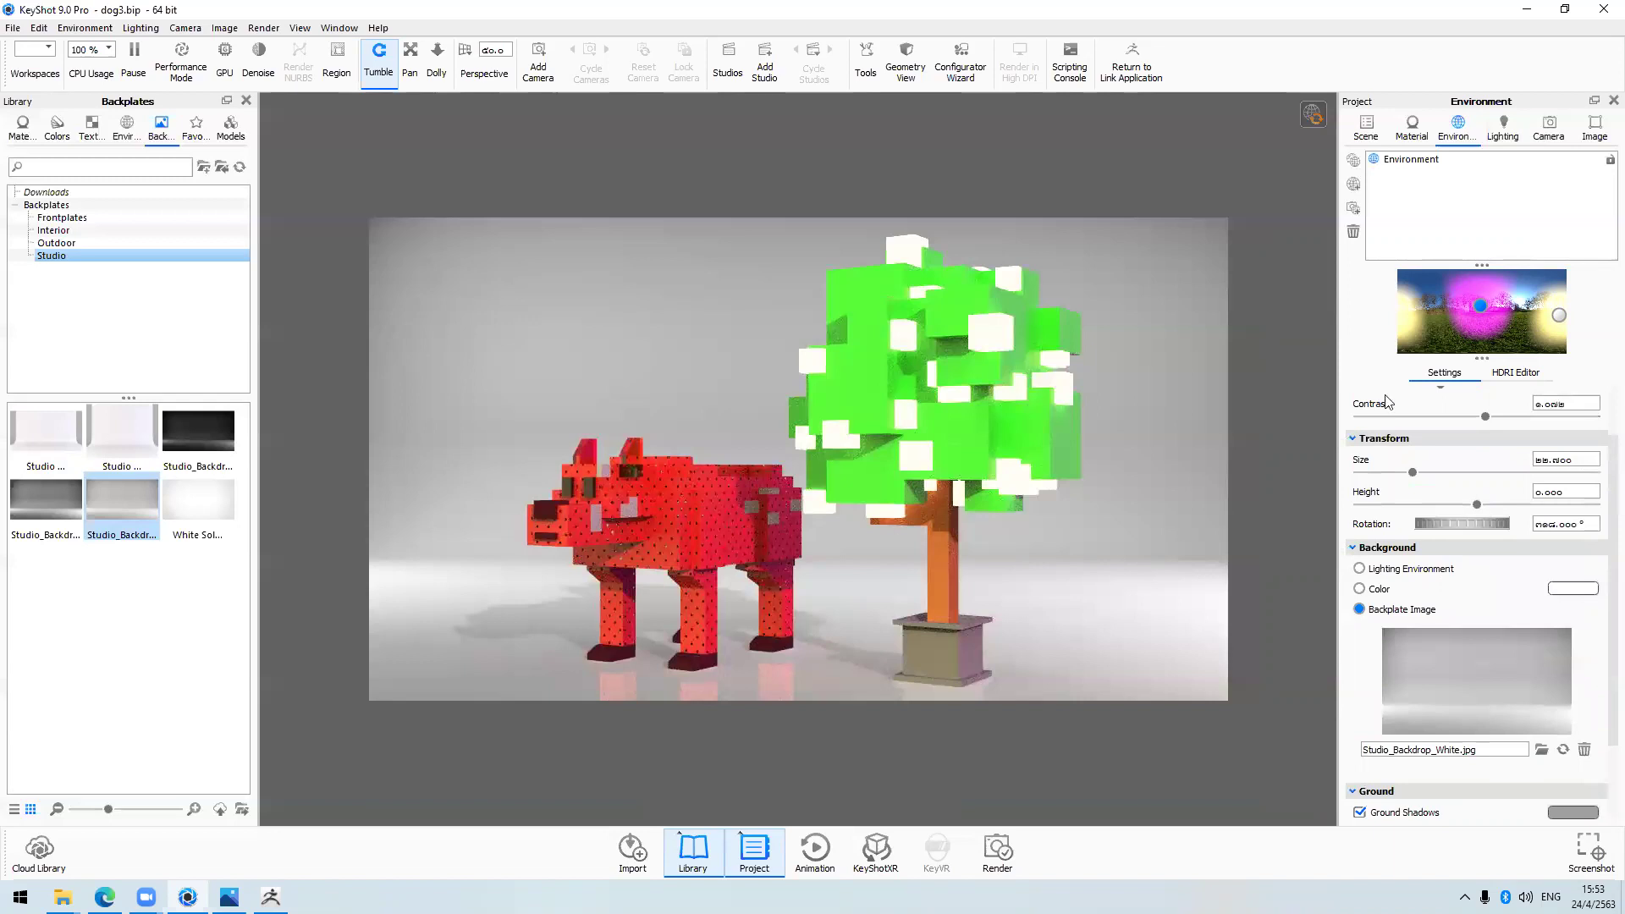
scroll(1463, 464, up, 1)
drag(1436, 462, 1418, 468)
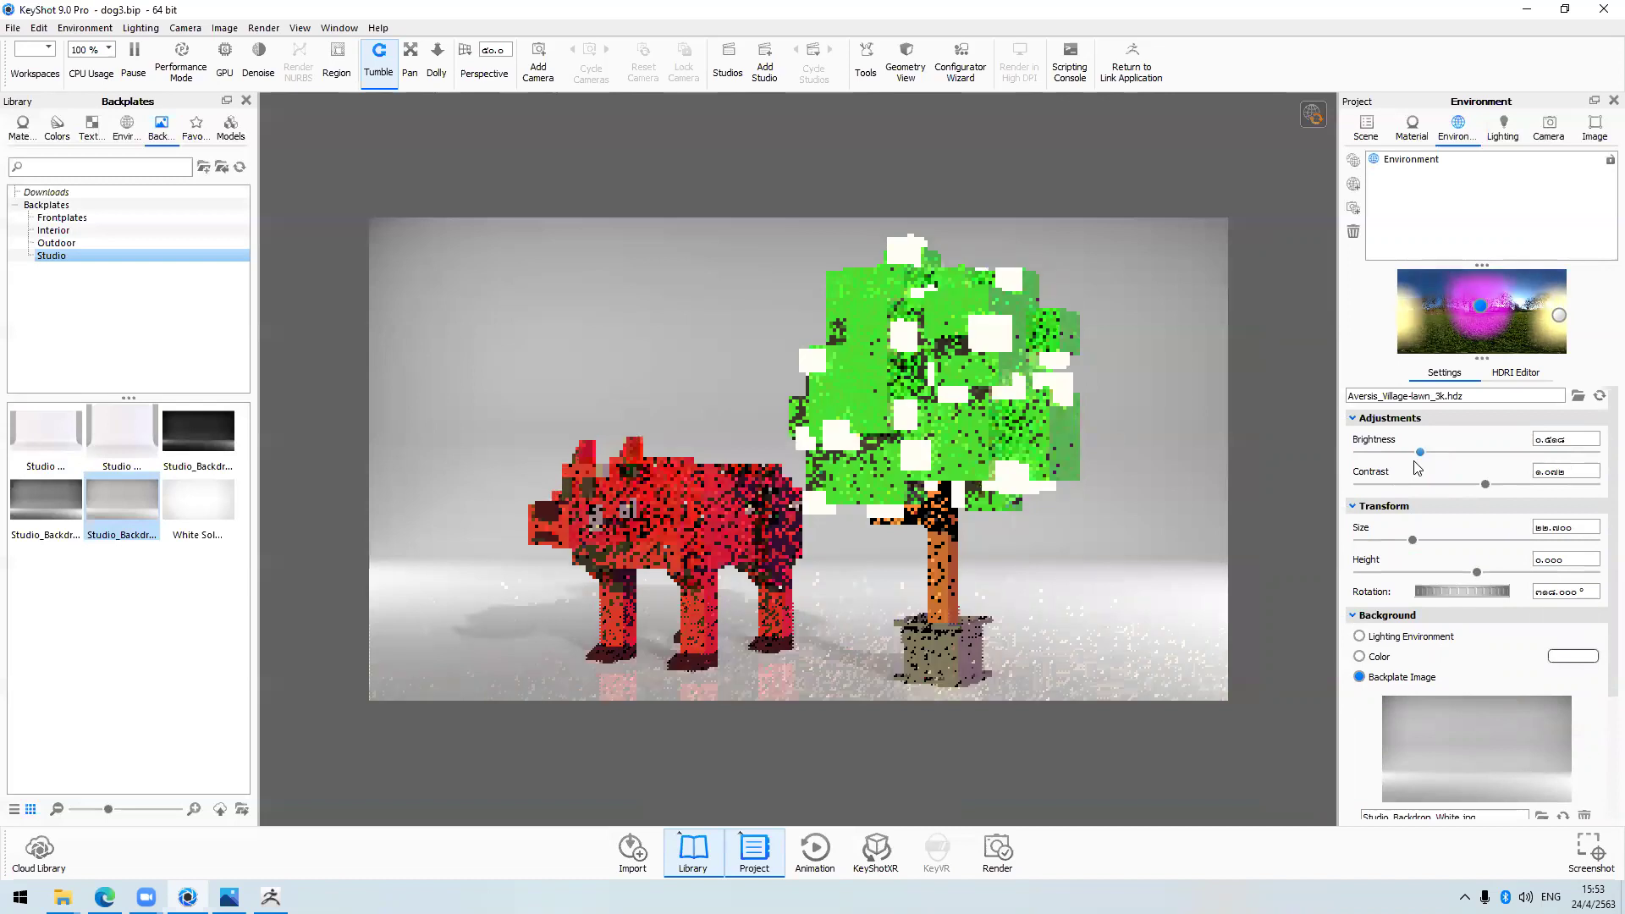
drag(1418, 468, 1432, 464)
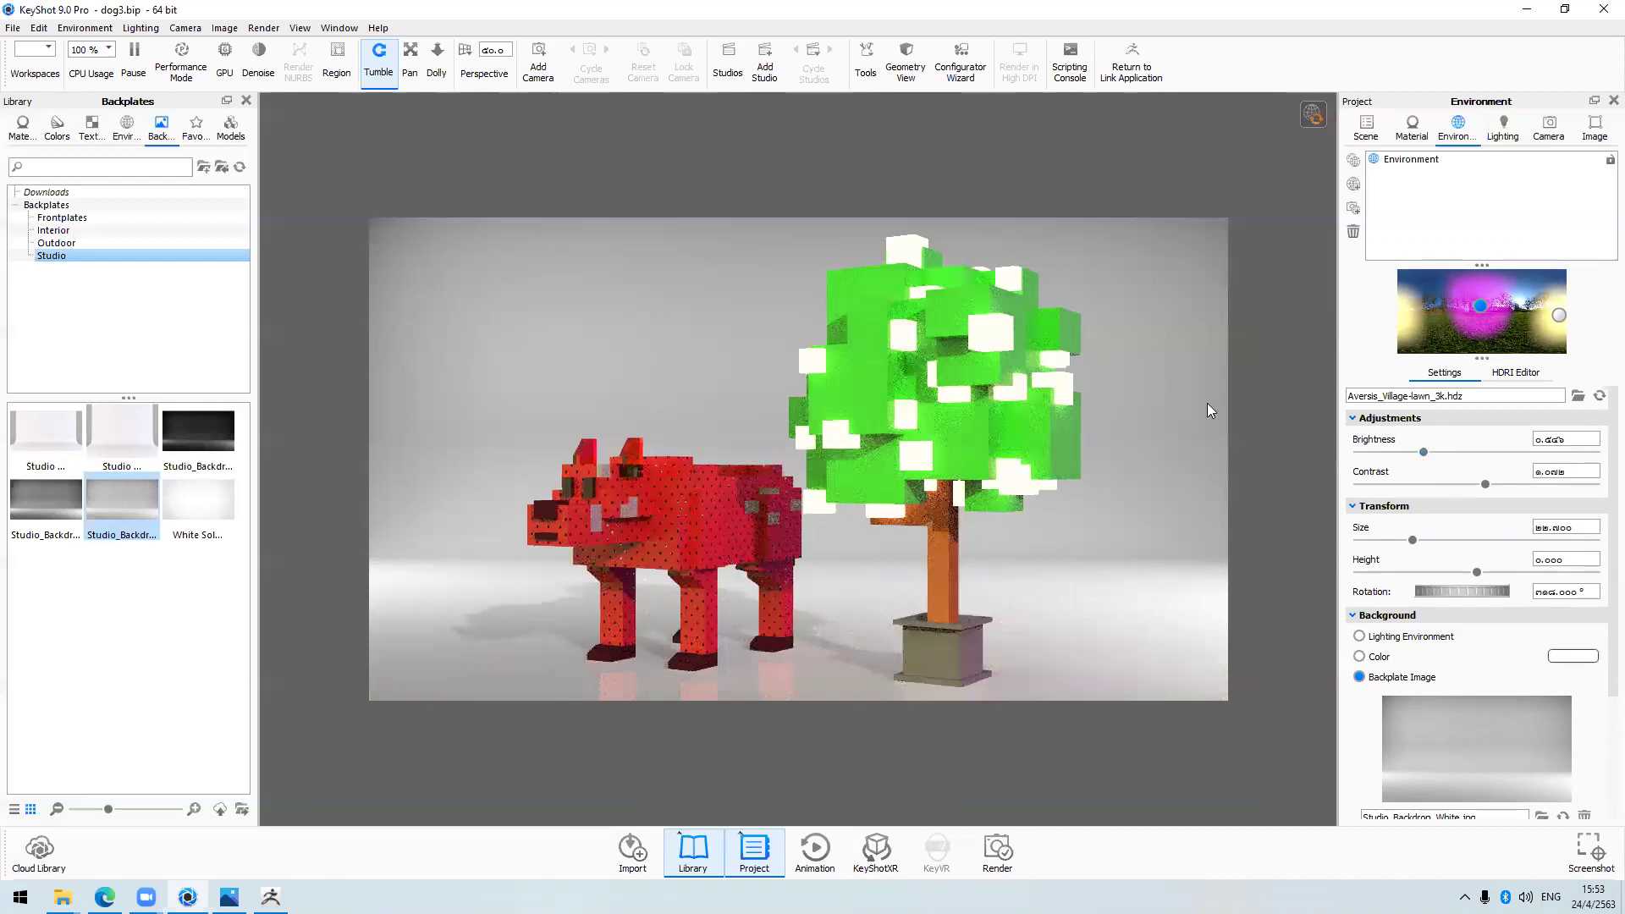
Check the relit dog and tree from slightly varied angles, and review the scene's lighting preset settings
scroll(1190, 421, down, 1)
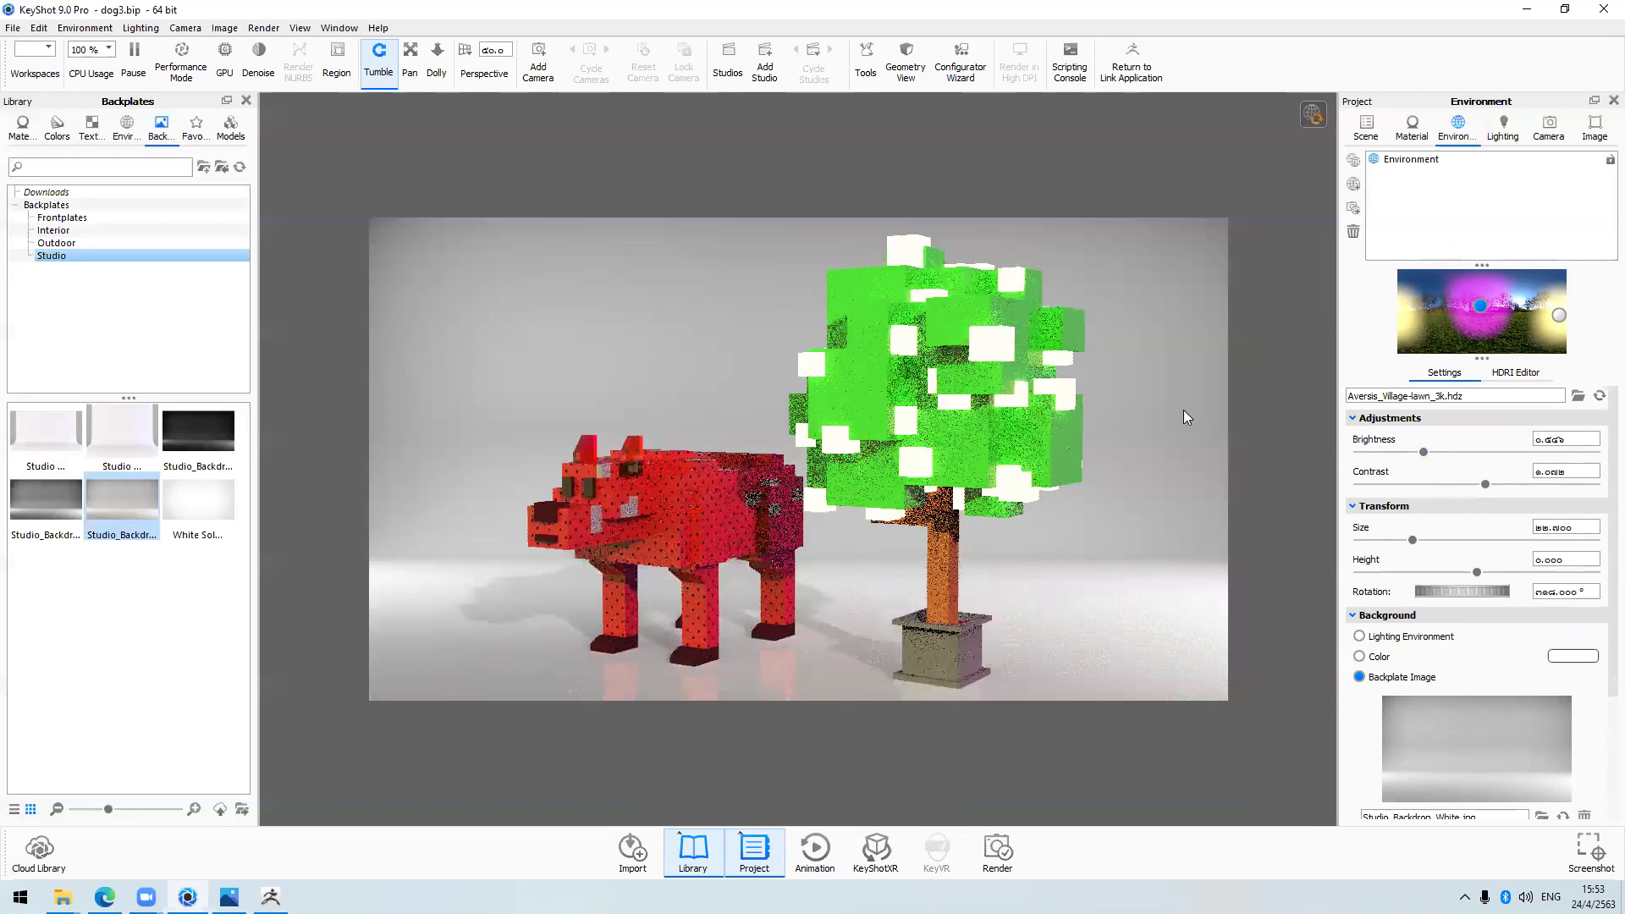
scroll(1182, 408, down, 1)
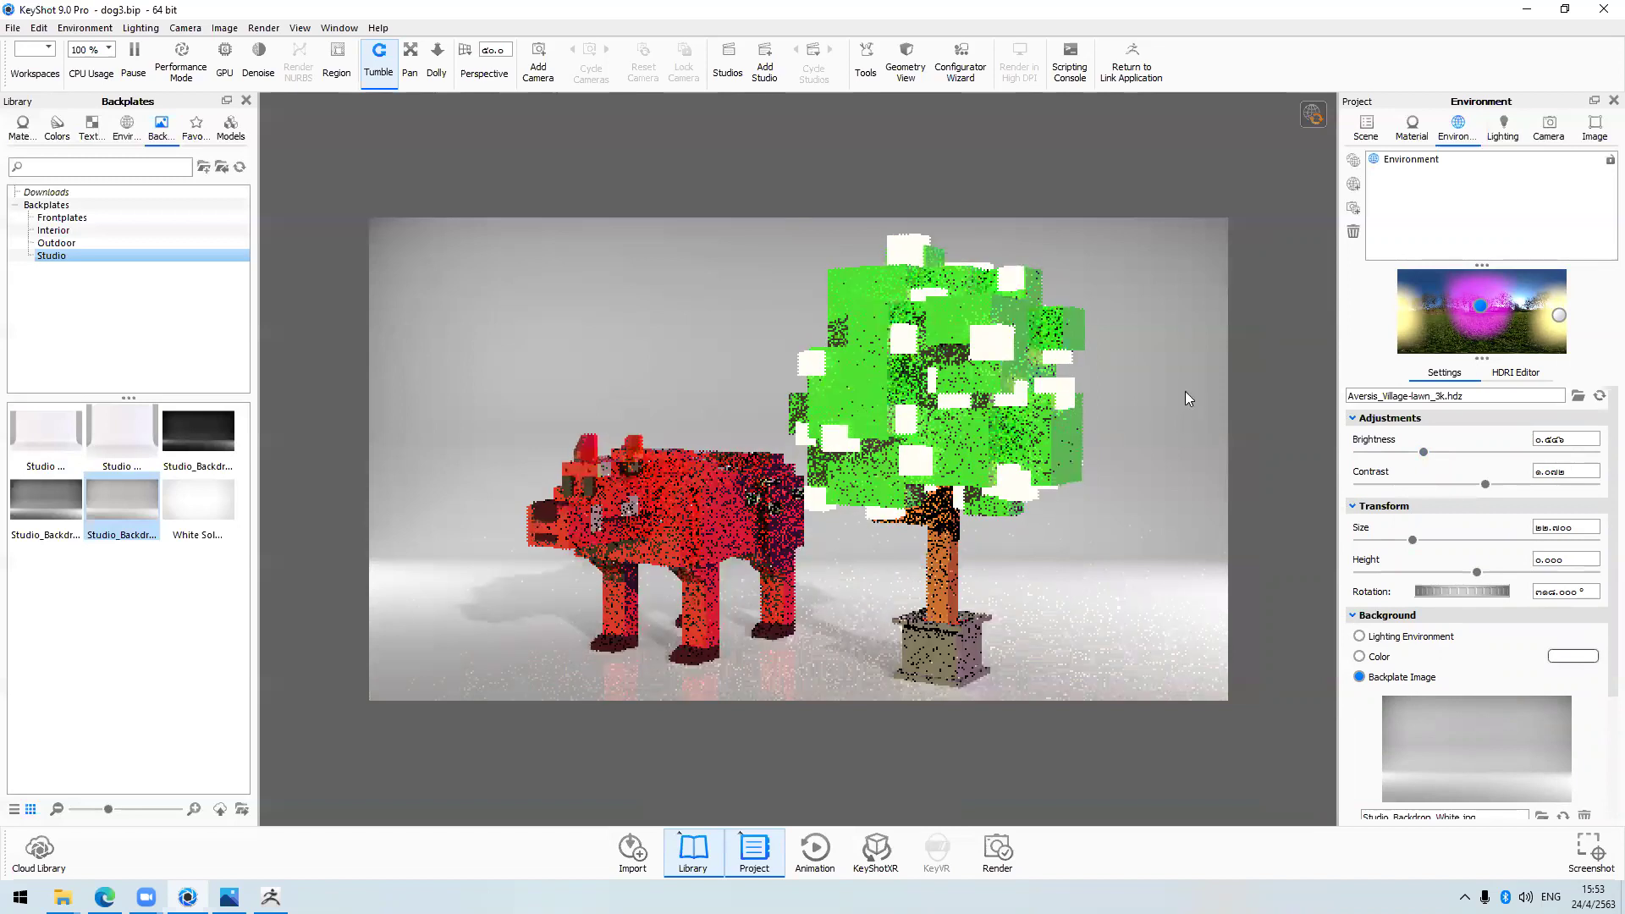
scroll(1185, 391, down, 1)
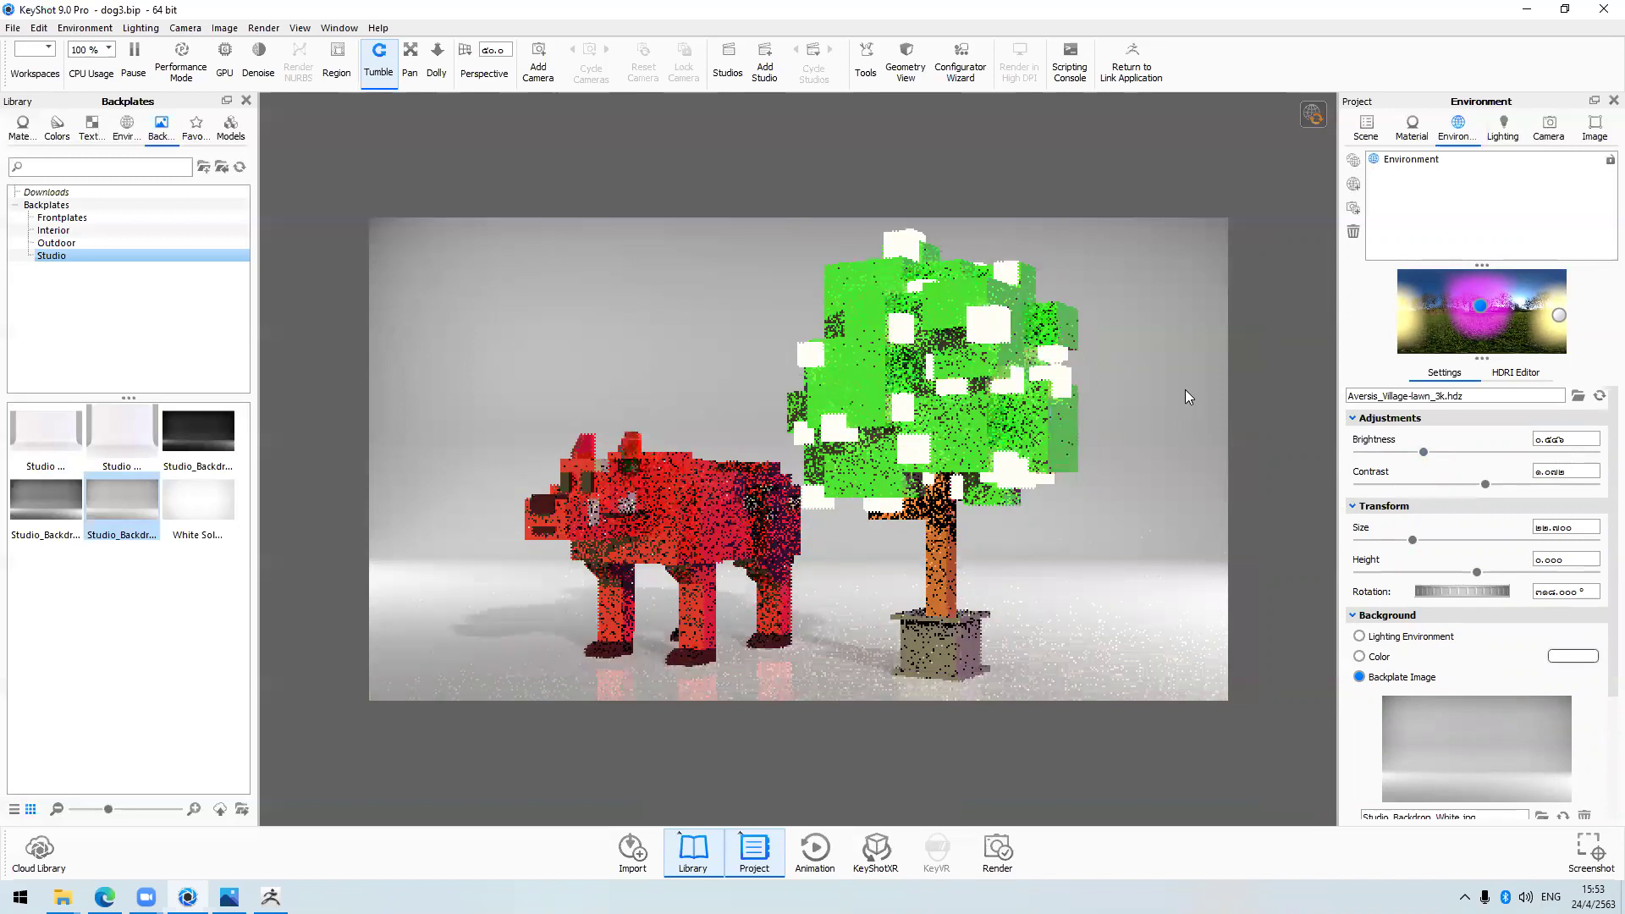
scroll(1184, 391, down, 1)
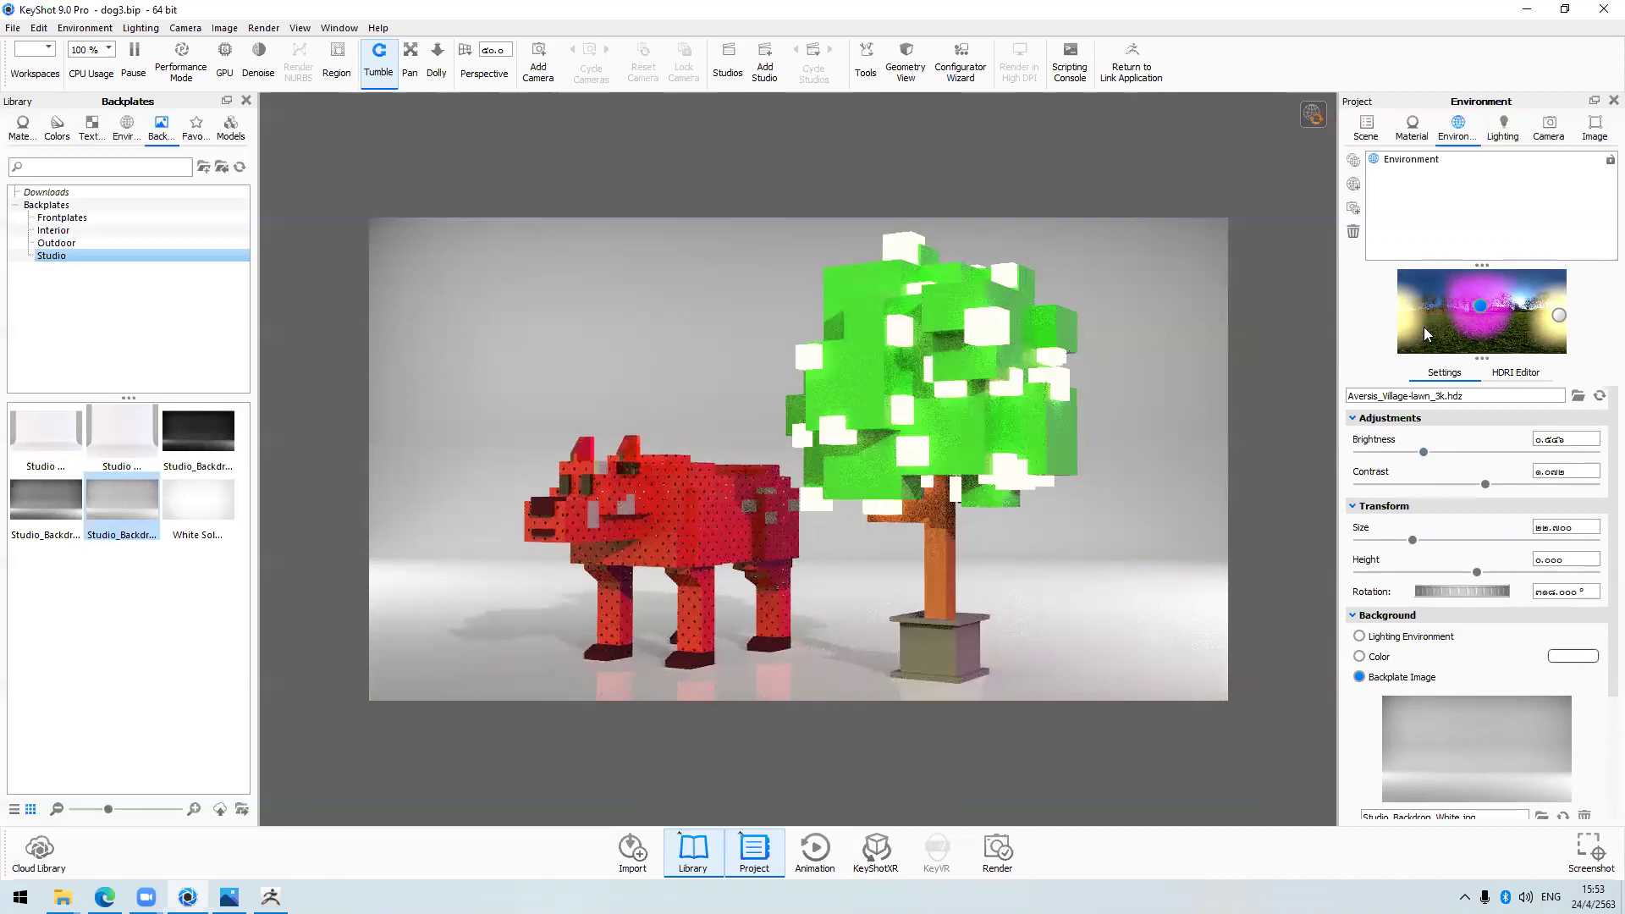
click(1501, 139)
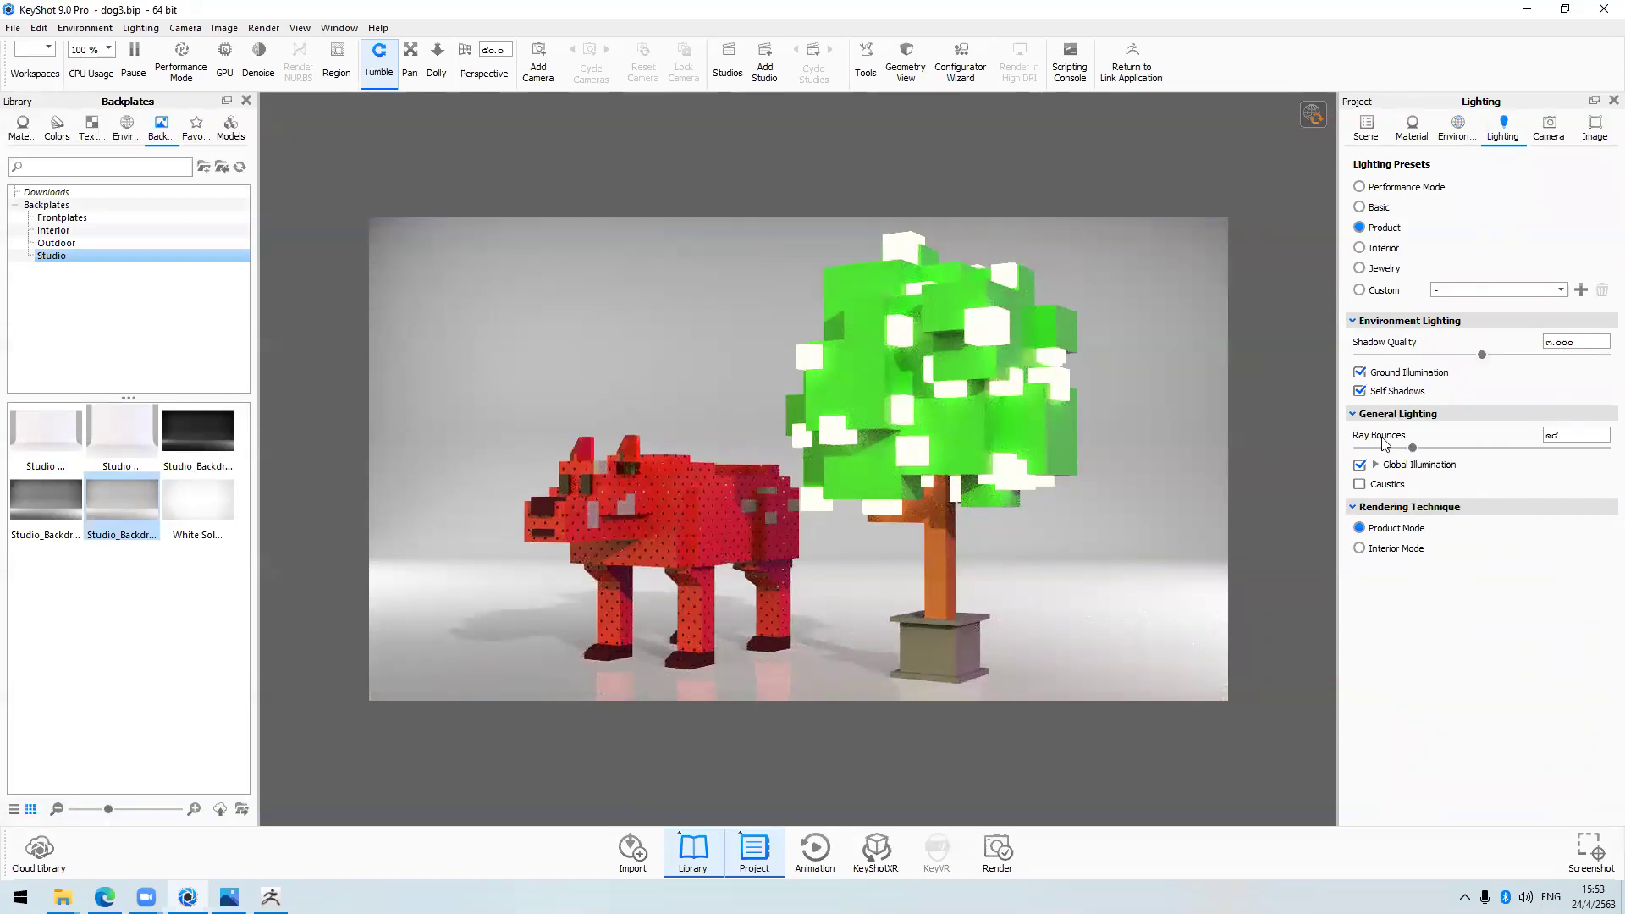
Frame the dog and tree together from a low angle and save the view as a new camera, Camera 1
click(1546, 129)
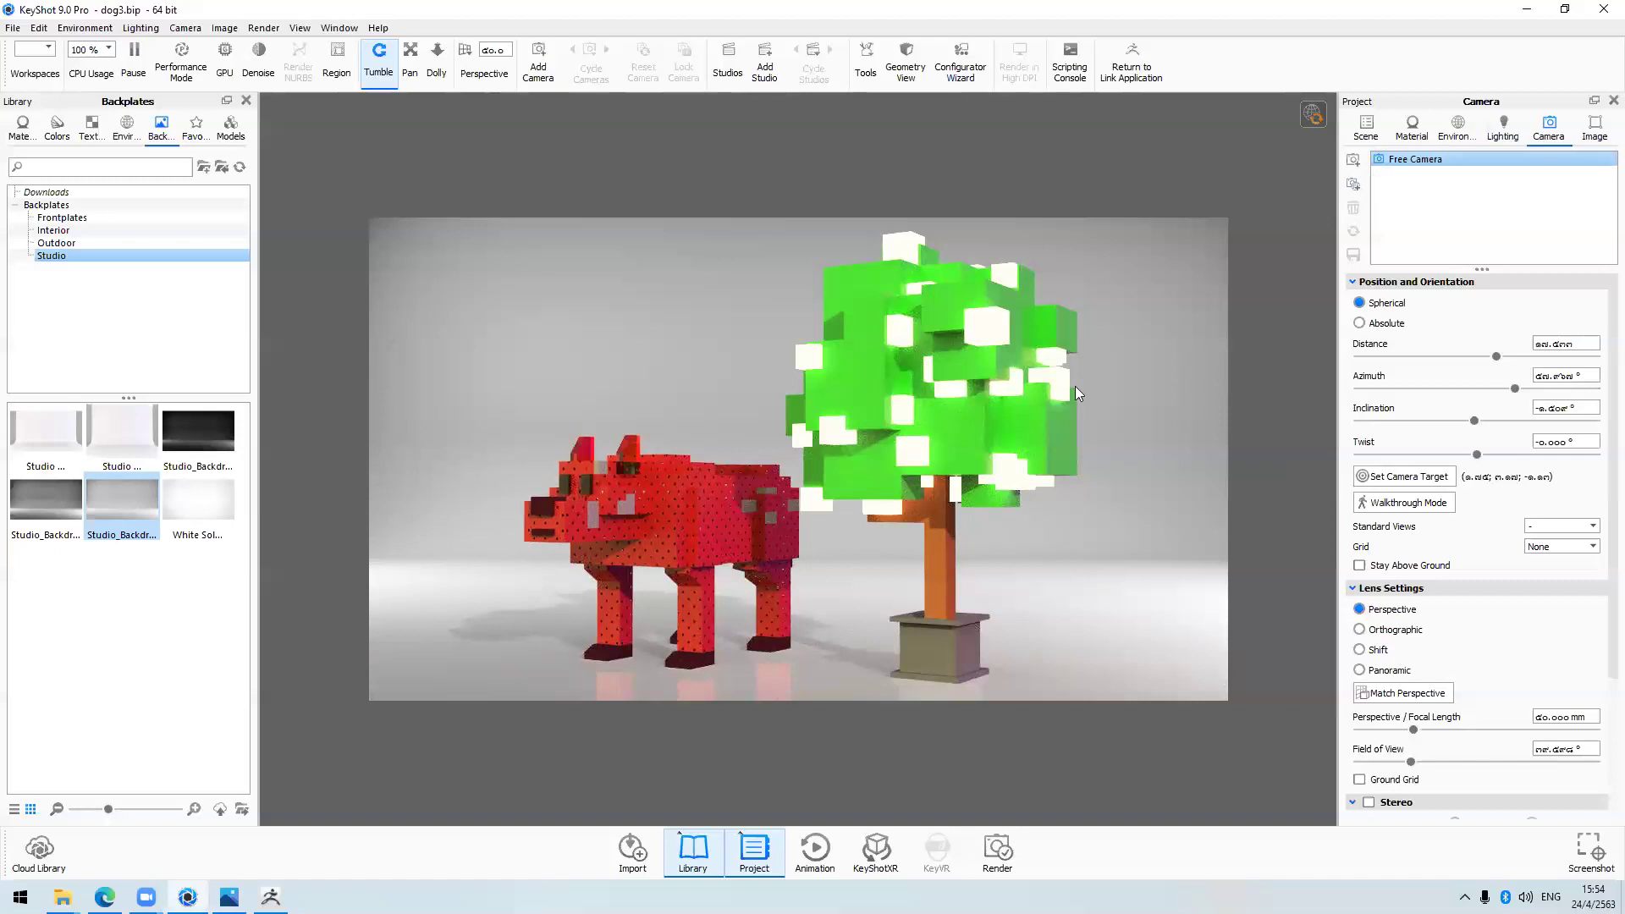
drag(999, 415, 1192, 347)
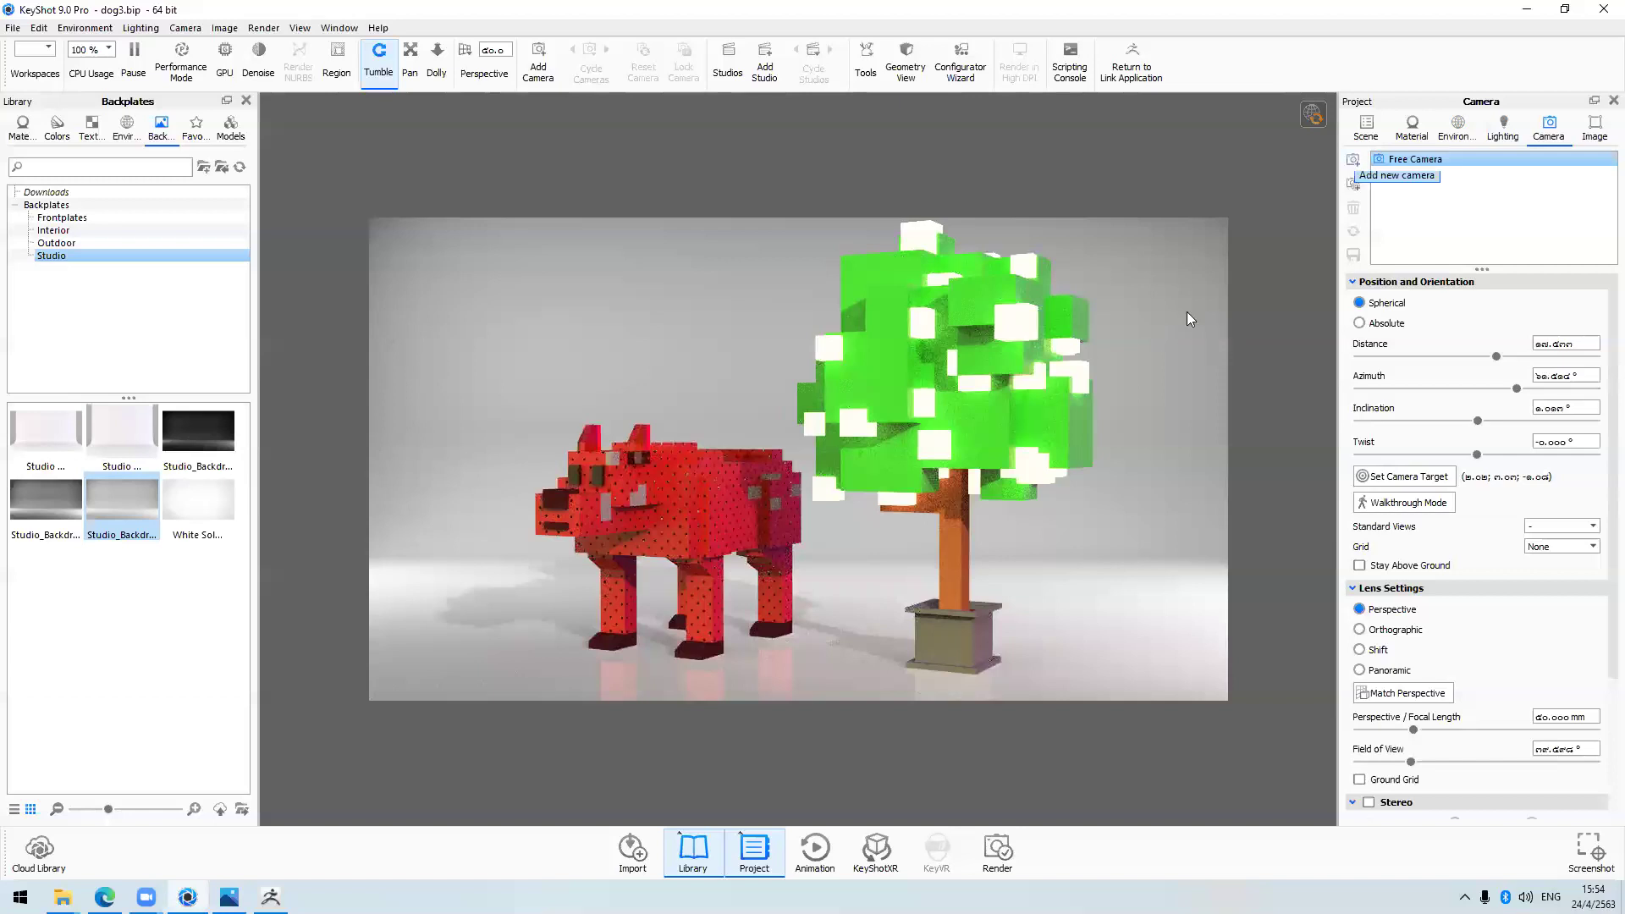
drag(1180, 305, 1192, 310)
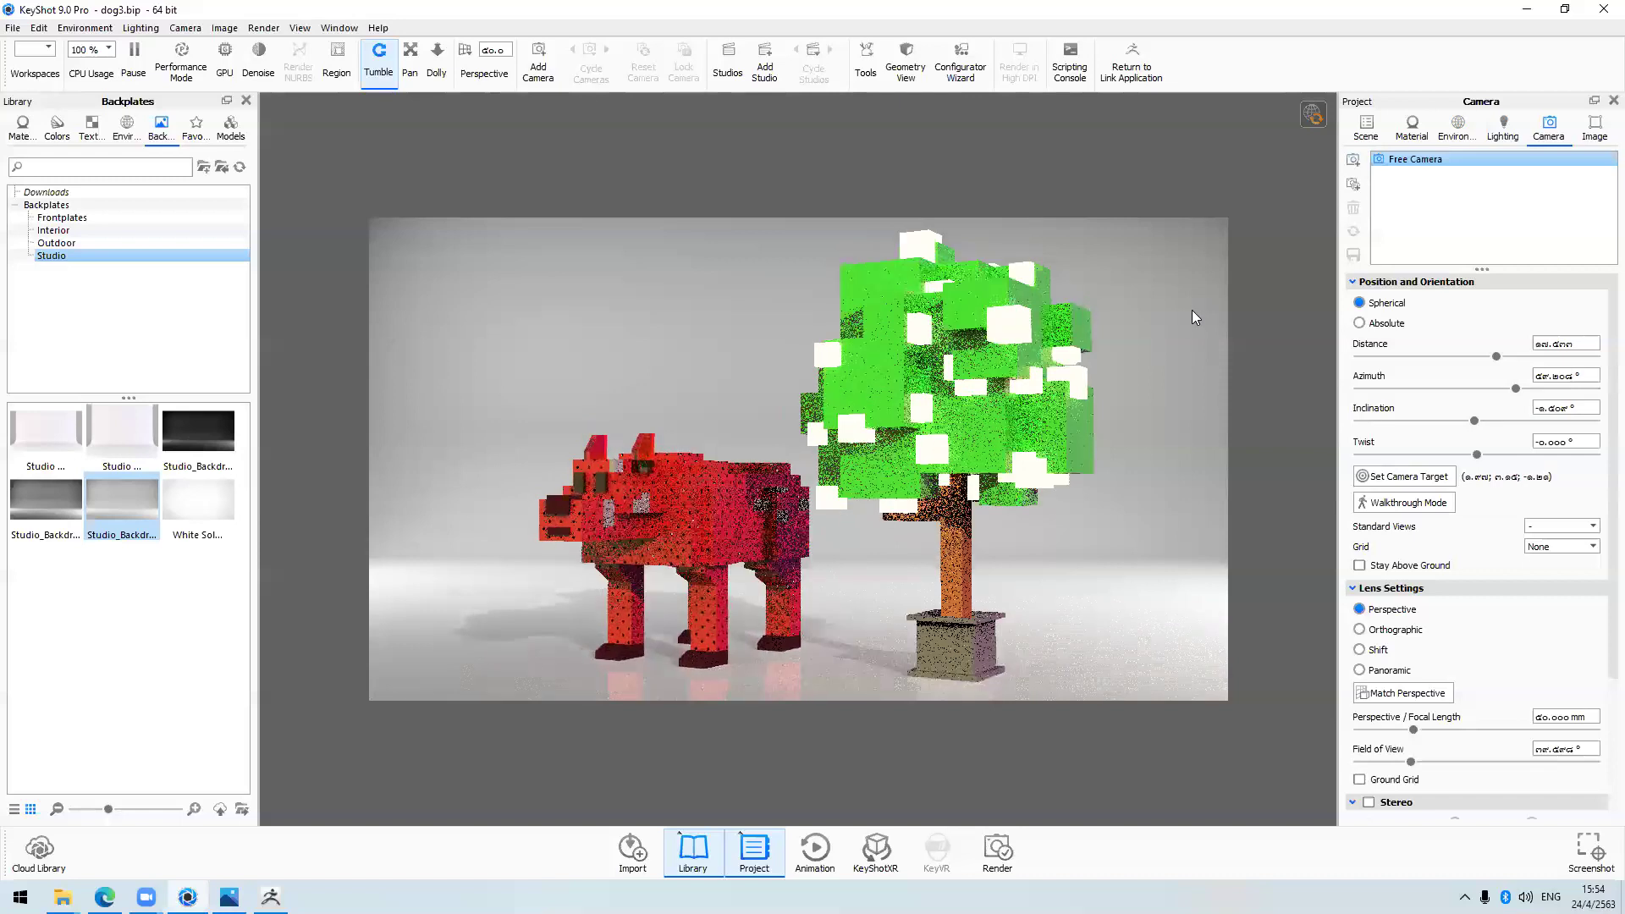
click(1354, 160)
key(Return)
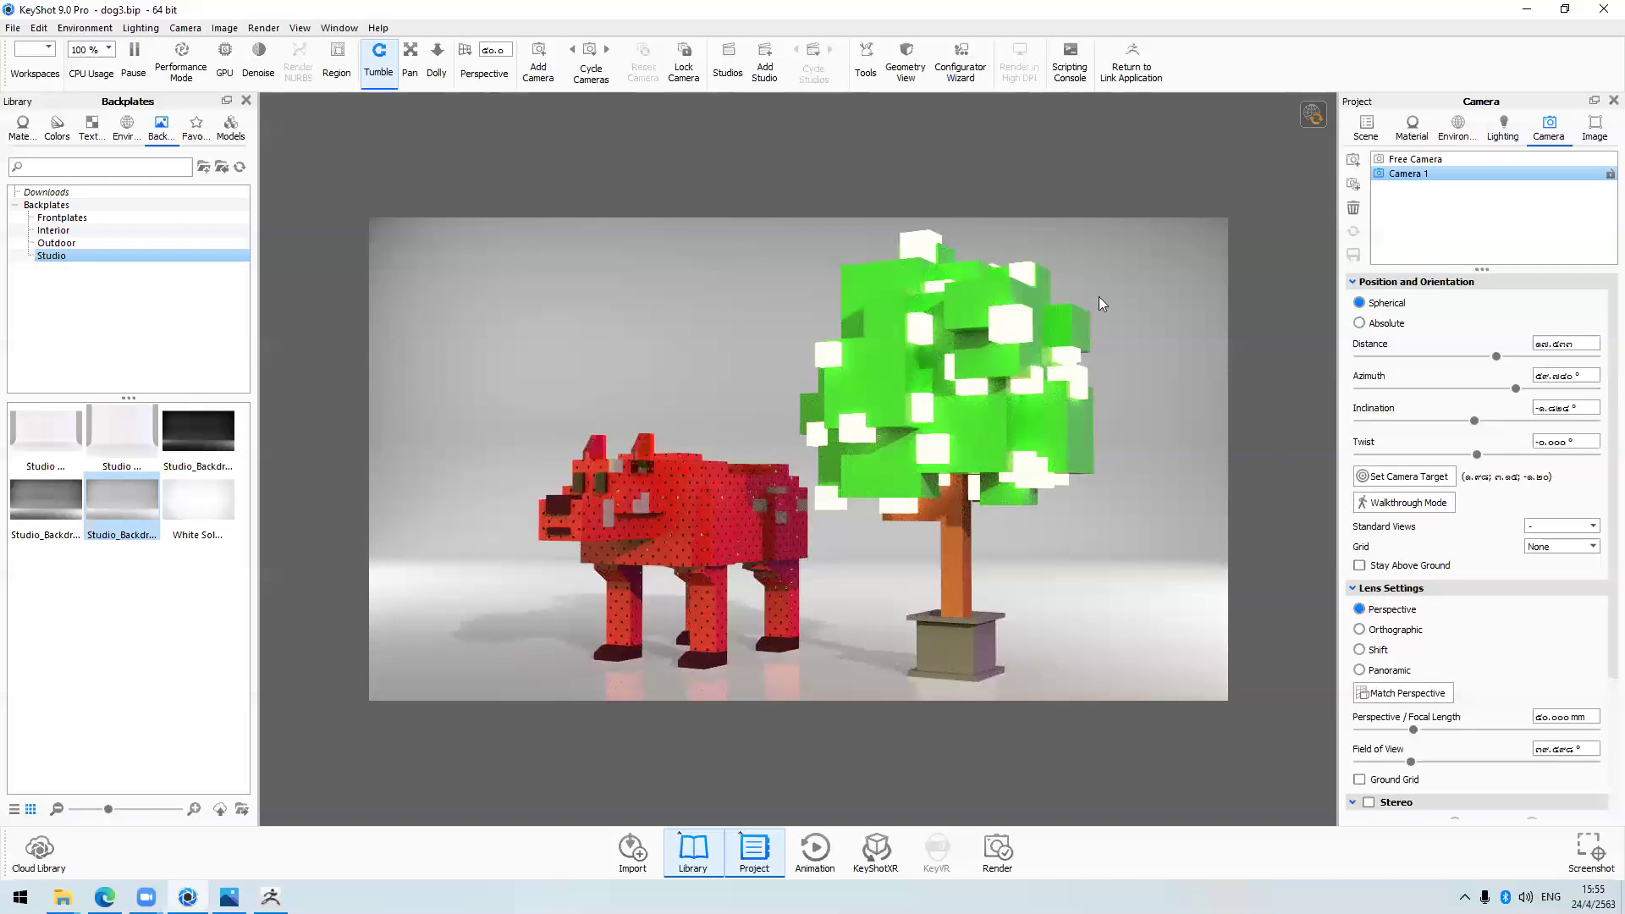
Activate the Free Camera and orbit to a raised view showing the dog's face and back beside the tree
ctrl+click(1416, 161)
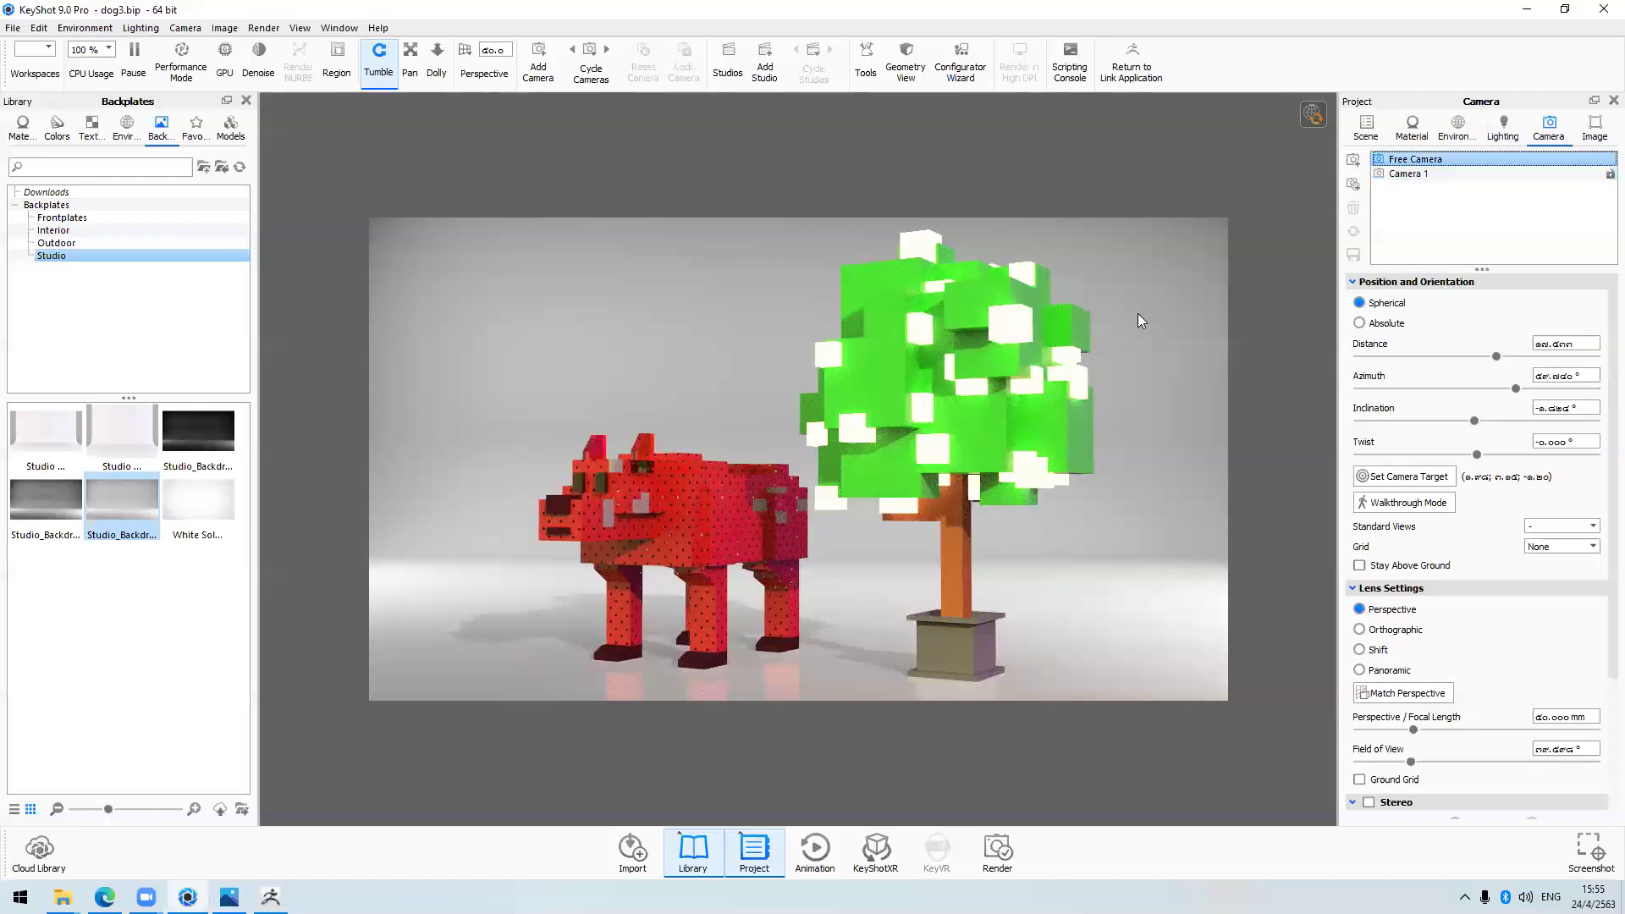
drag(1137, 313, 1268, 360)
drag(1219, 440, 801, 449)
drag(950, 456, 1063, 433)
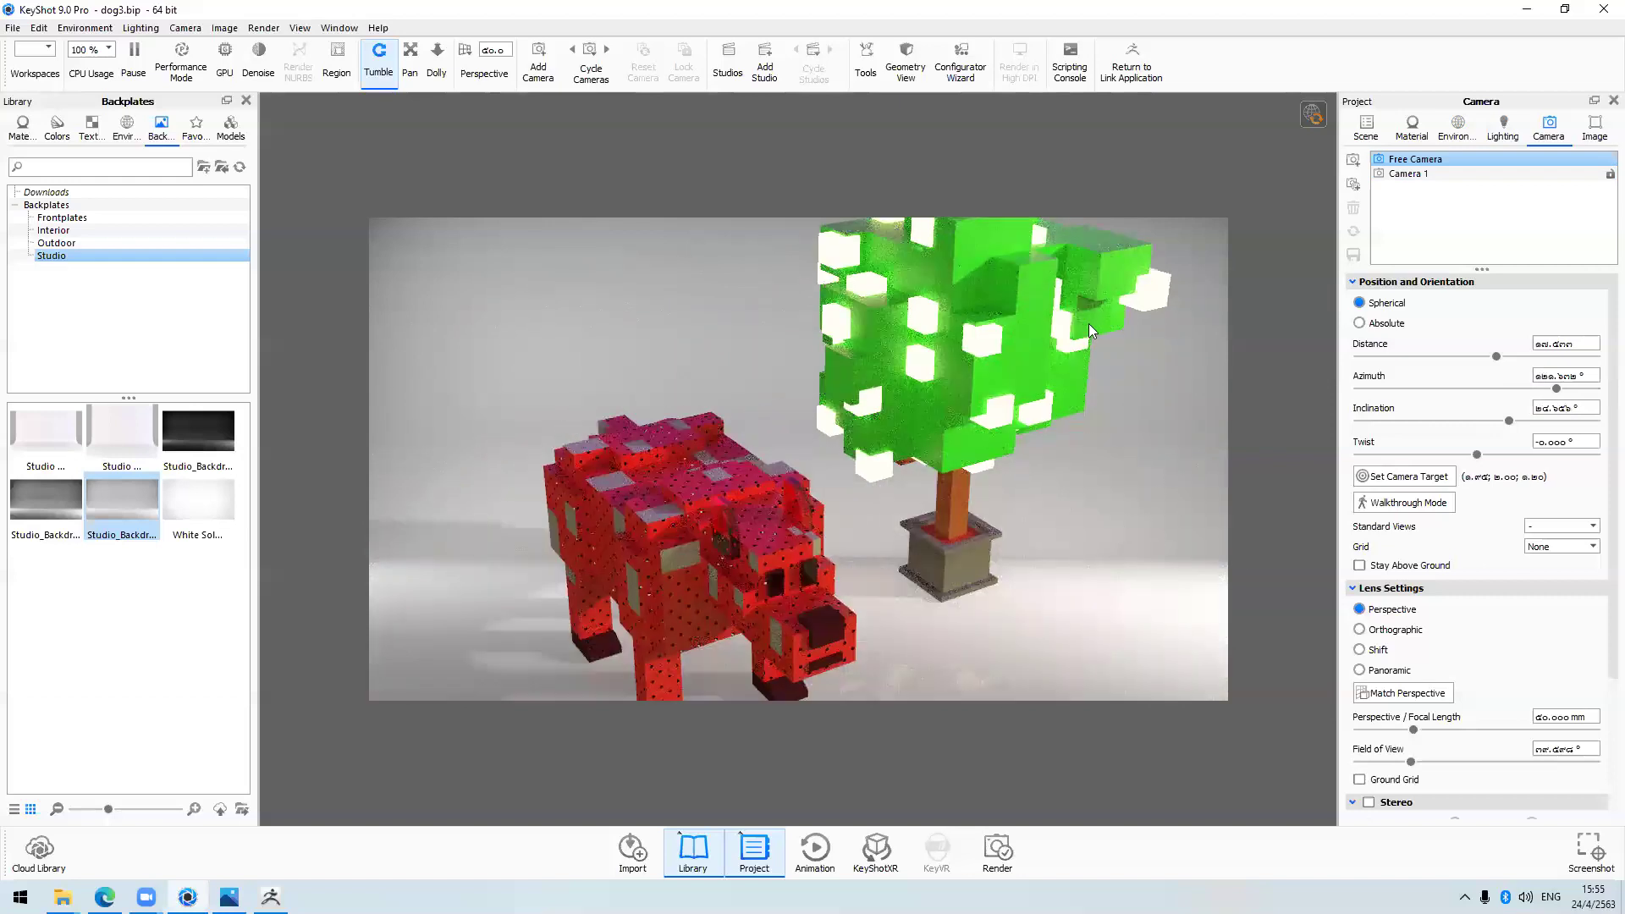
Switch between the saved Camera 1 view and the Free Camera to compare them, ending on the Free Camera
click(1406, 176)
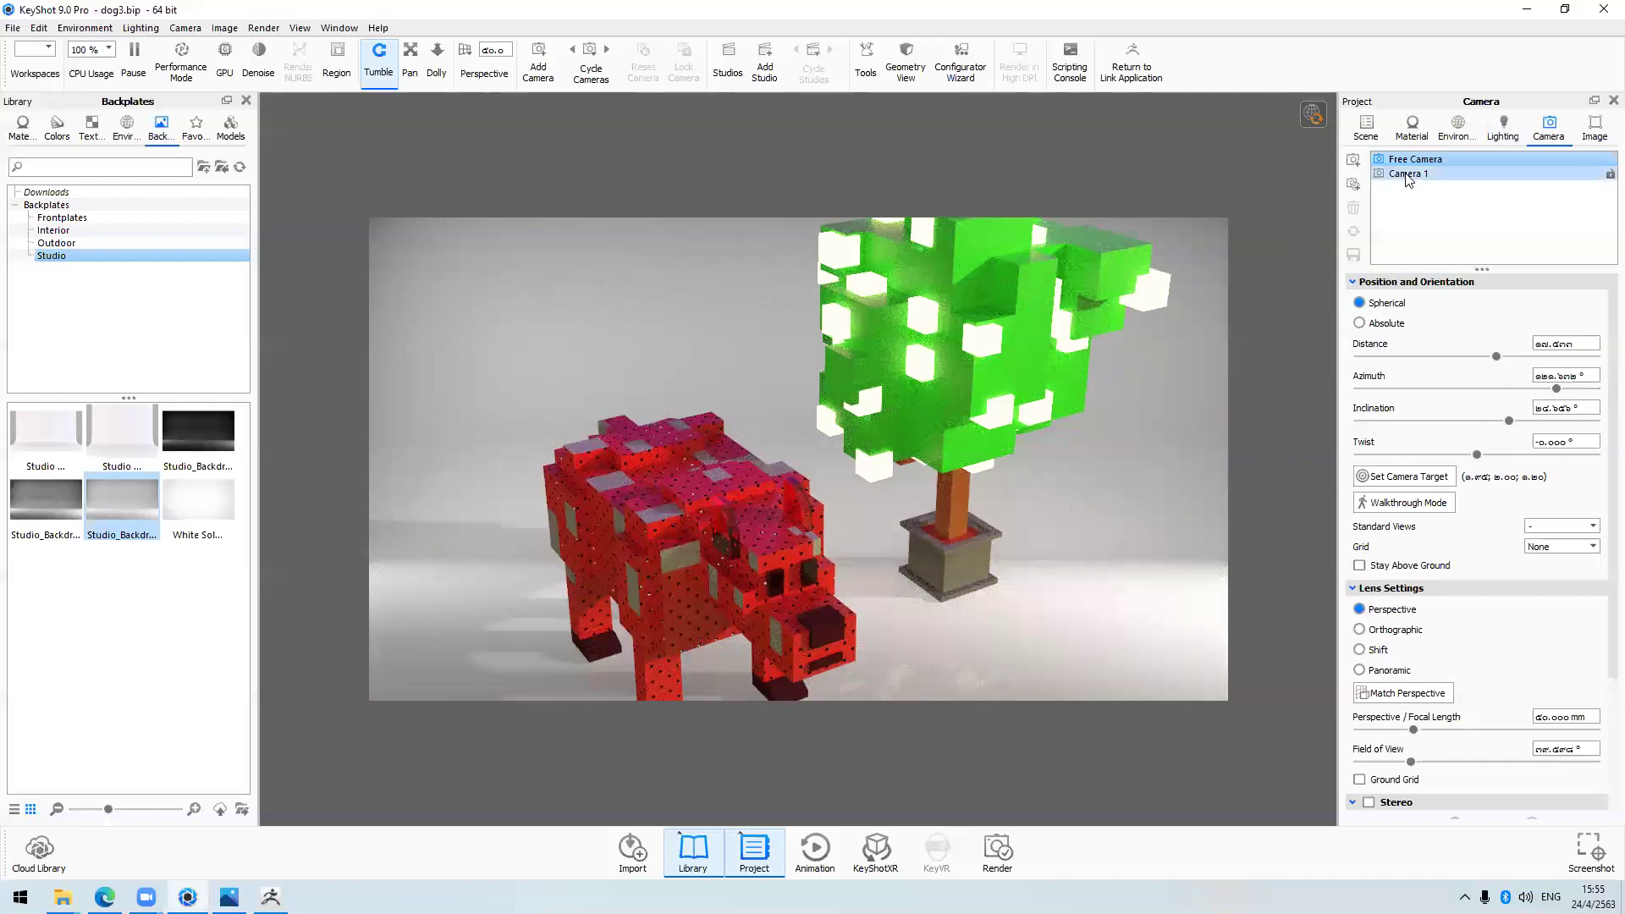
click(1407, 175)
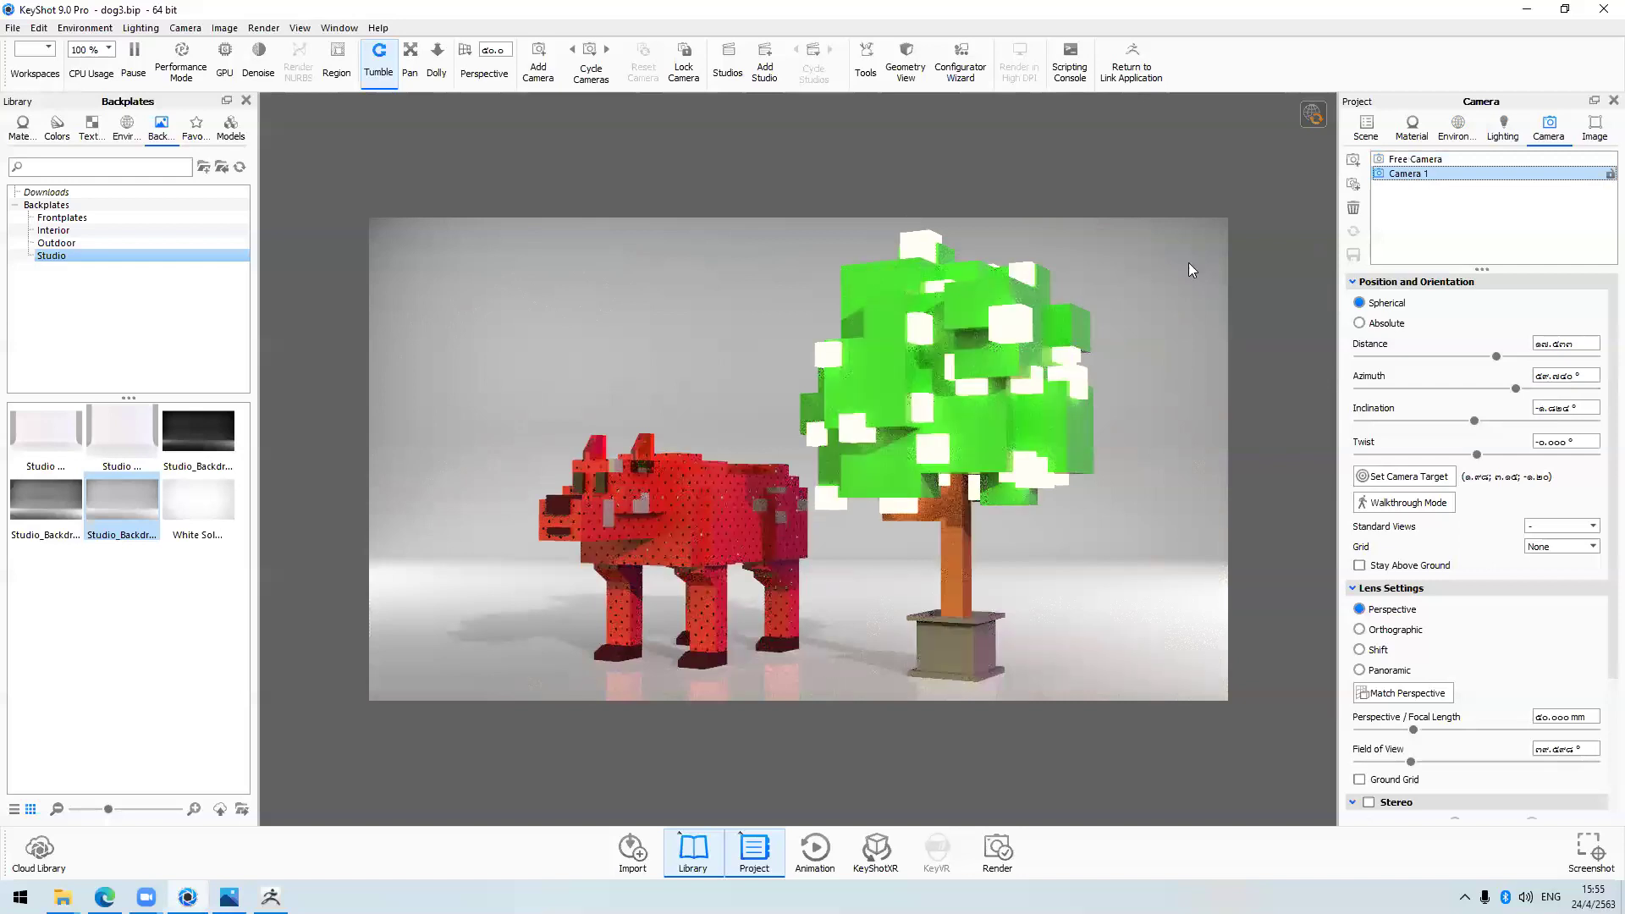
click(1411, 160)
click(1407, 174)
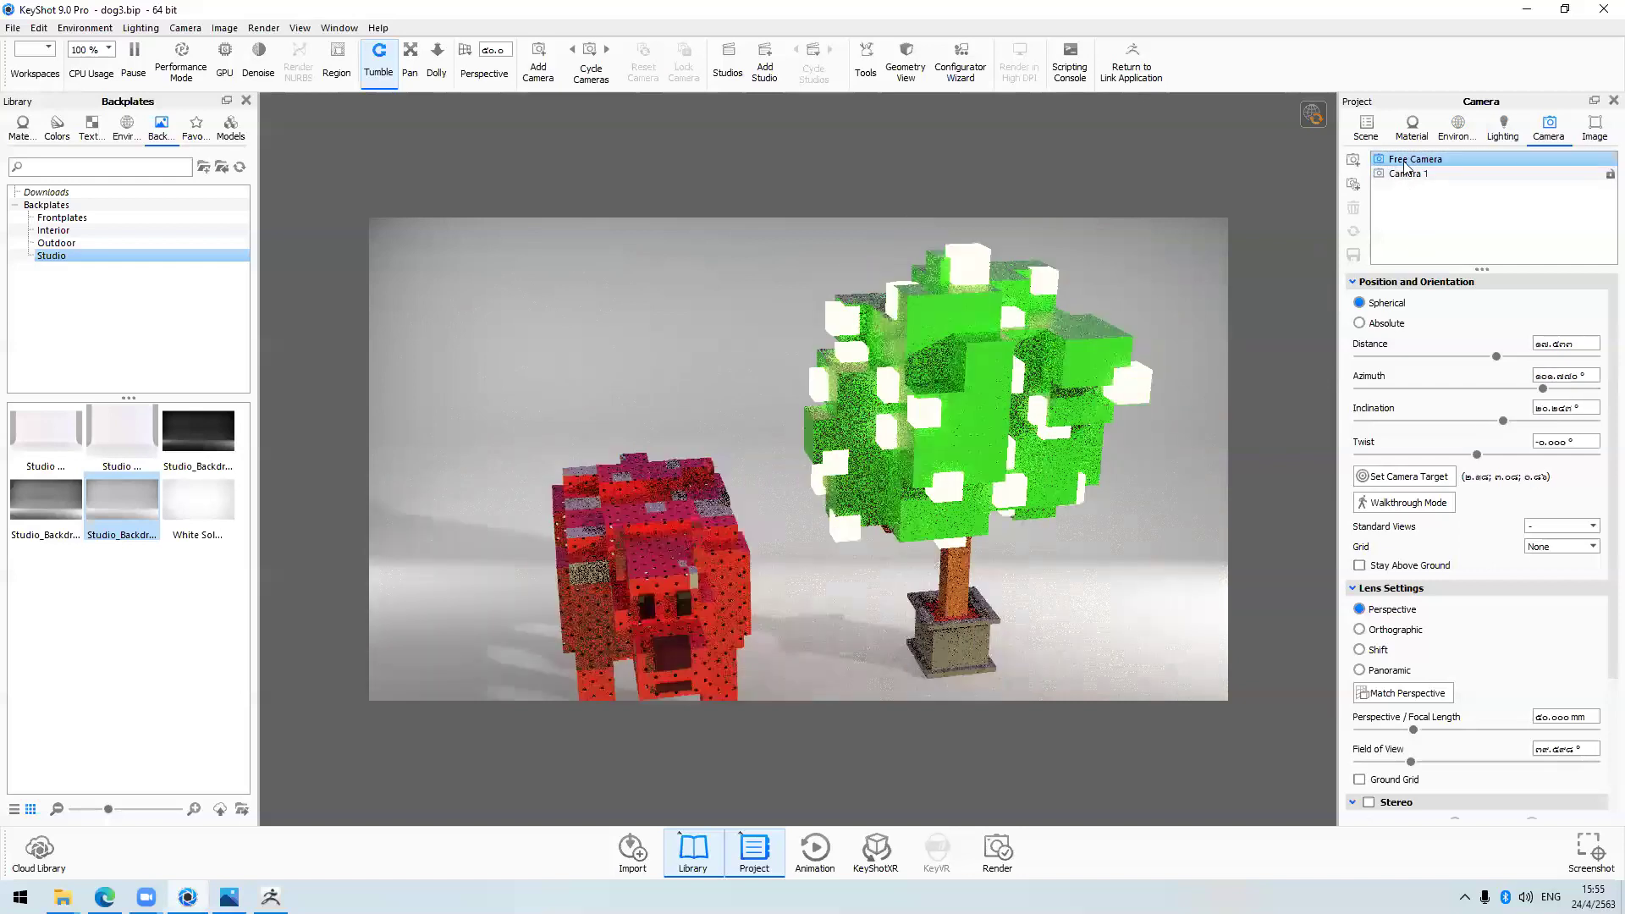
click(1405, 160)
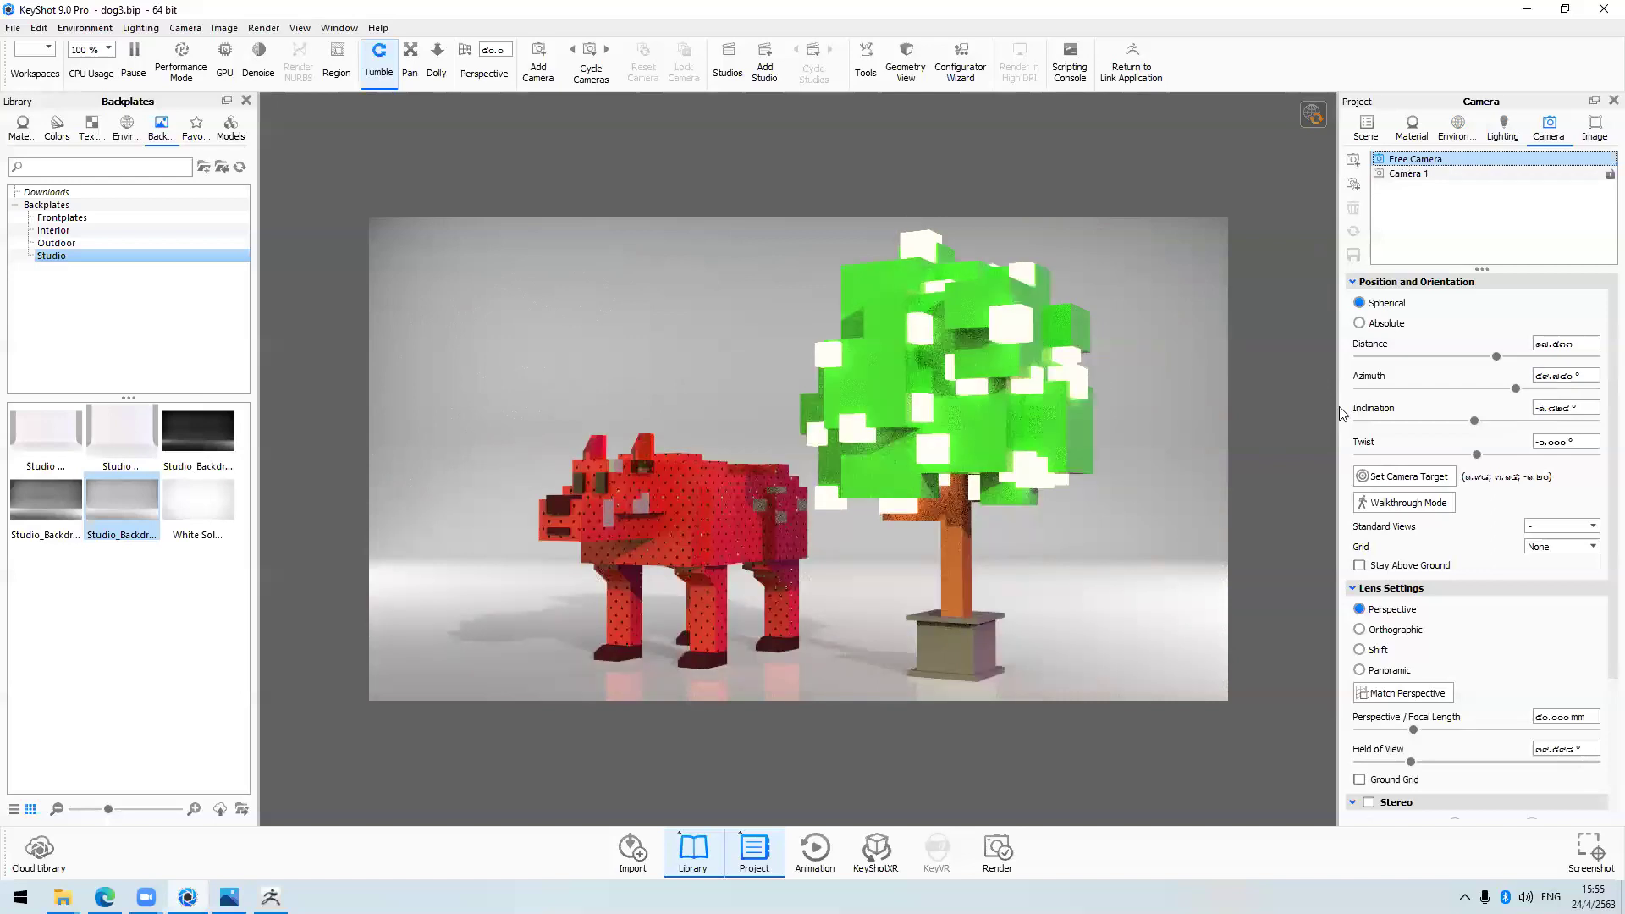
Orbit the Free Camera to a raised view above the dog beside the tree and save it as Camera 2
drag(1253, 412, 635, 412)
drag(620, 479, 566, 431)
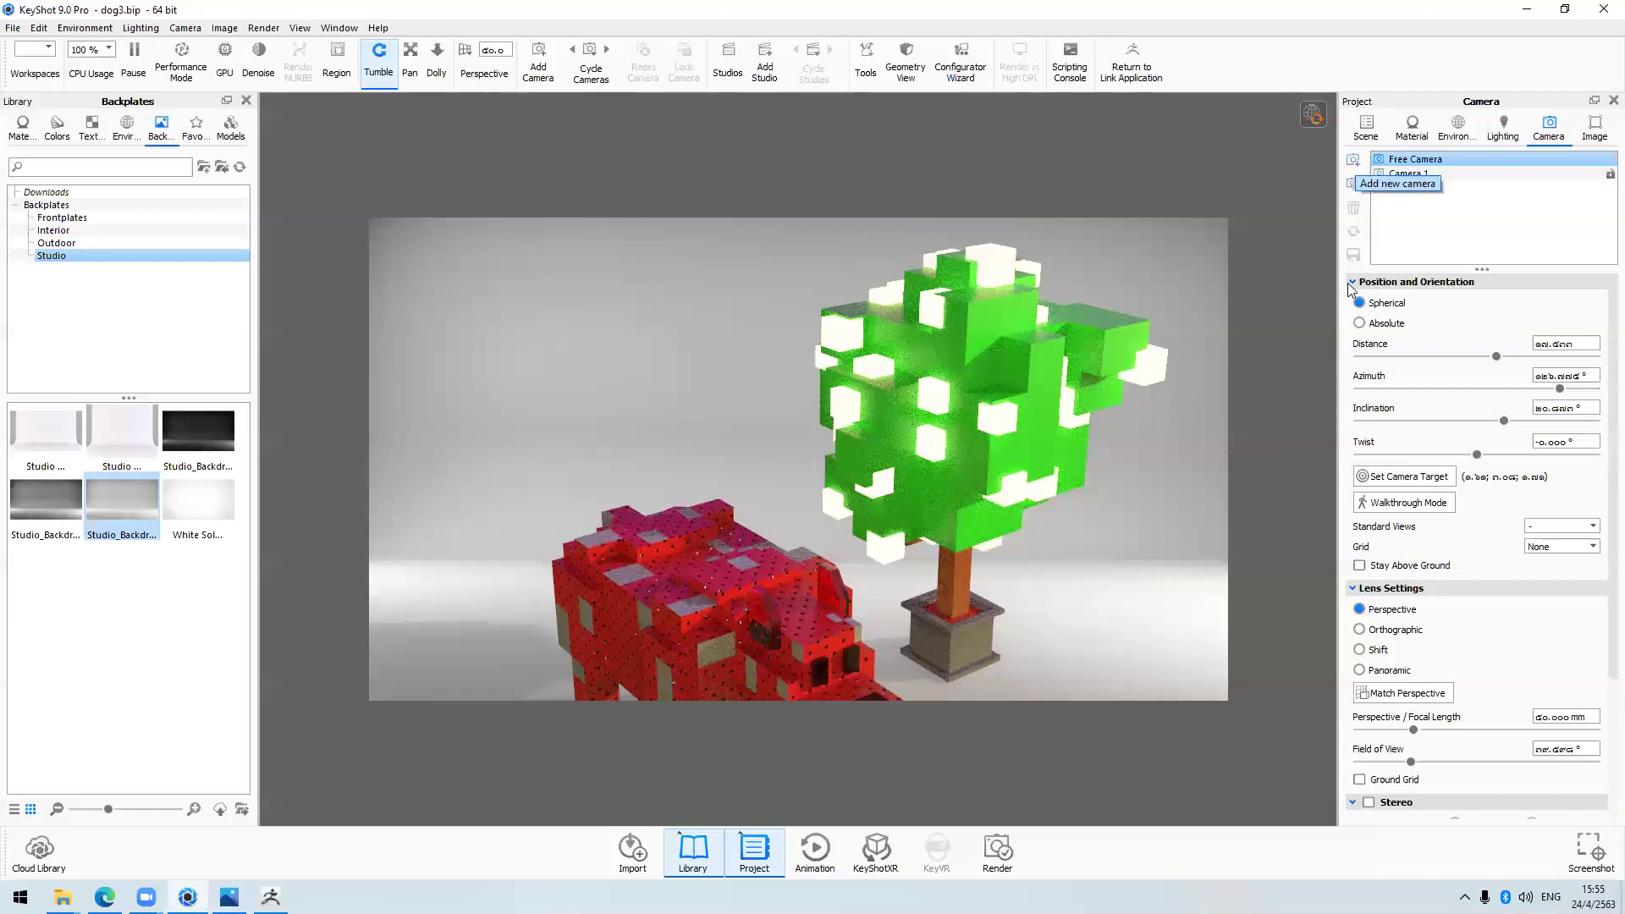
click(1354, 159)
click(716, 480)
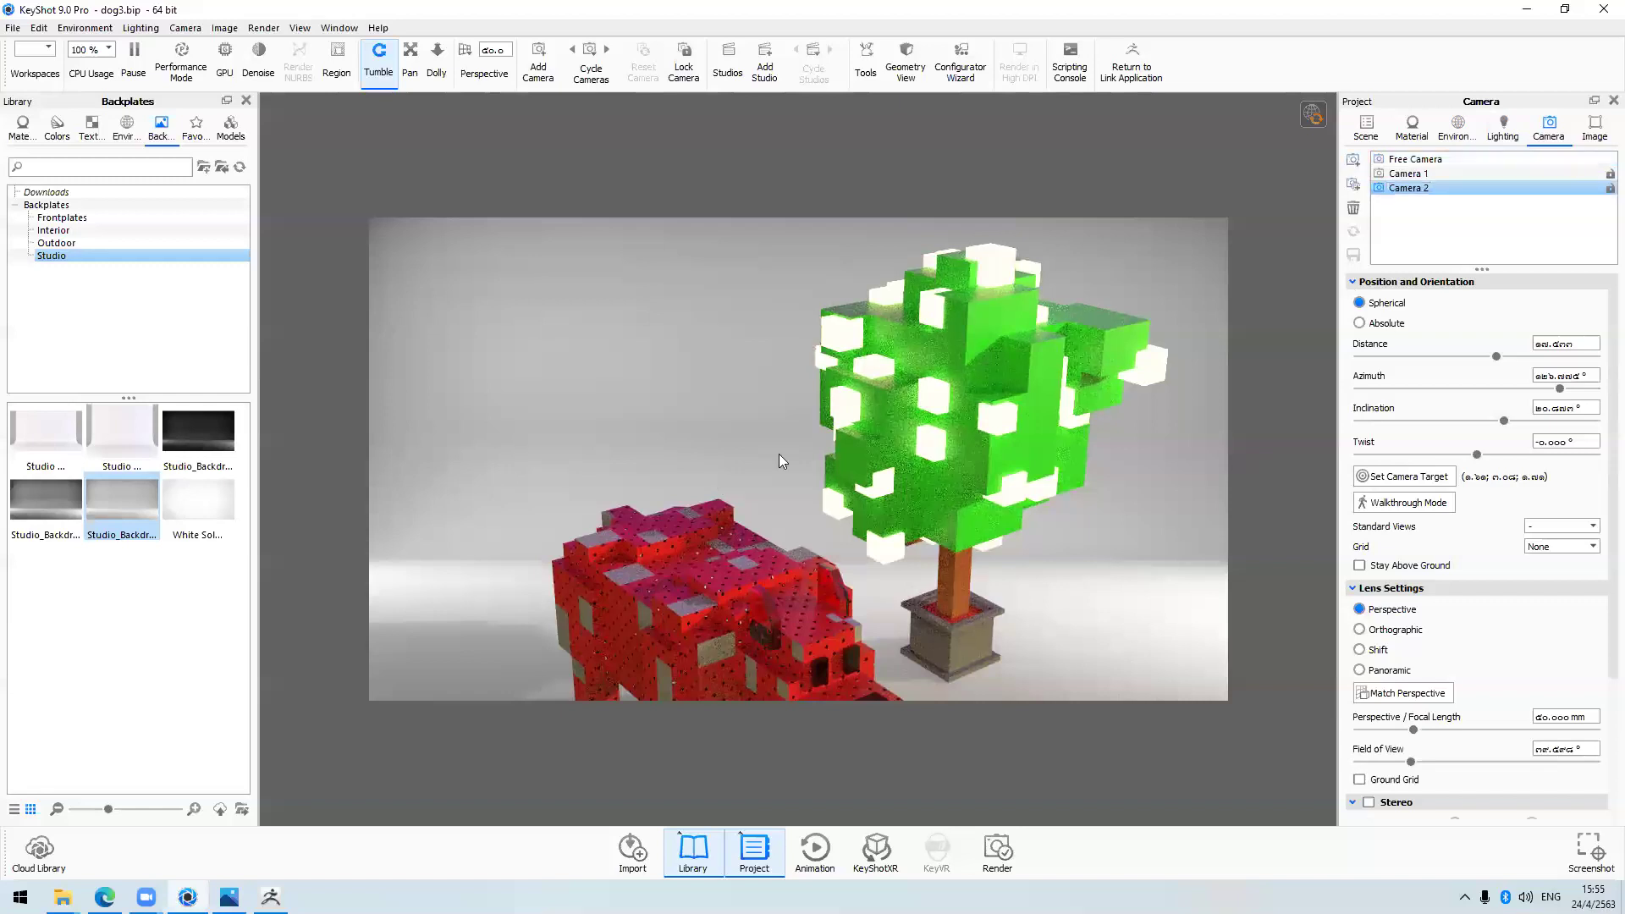
Compare the views of the Free Camera, Camera 1 and Camera 2, finishing on Camera 2
click(1433, 159)
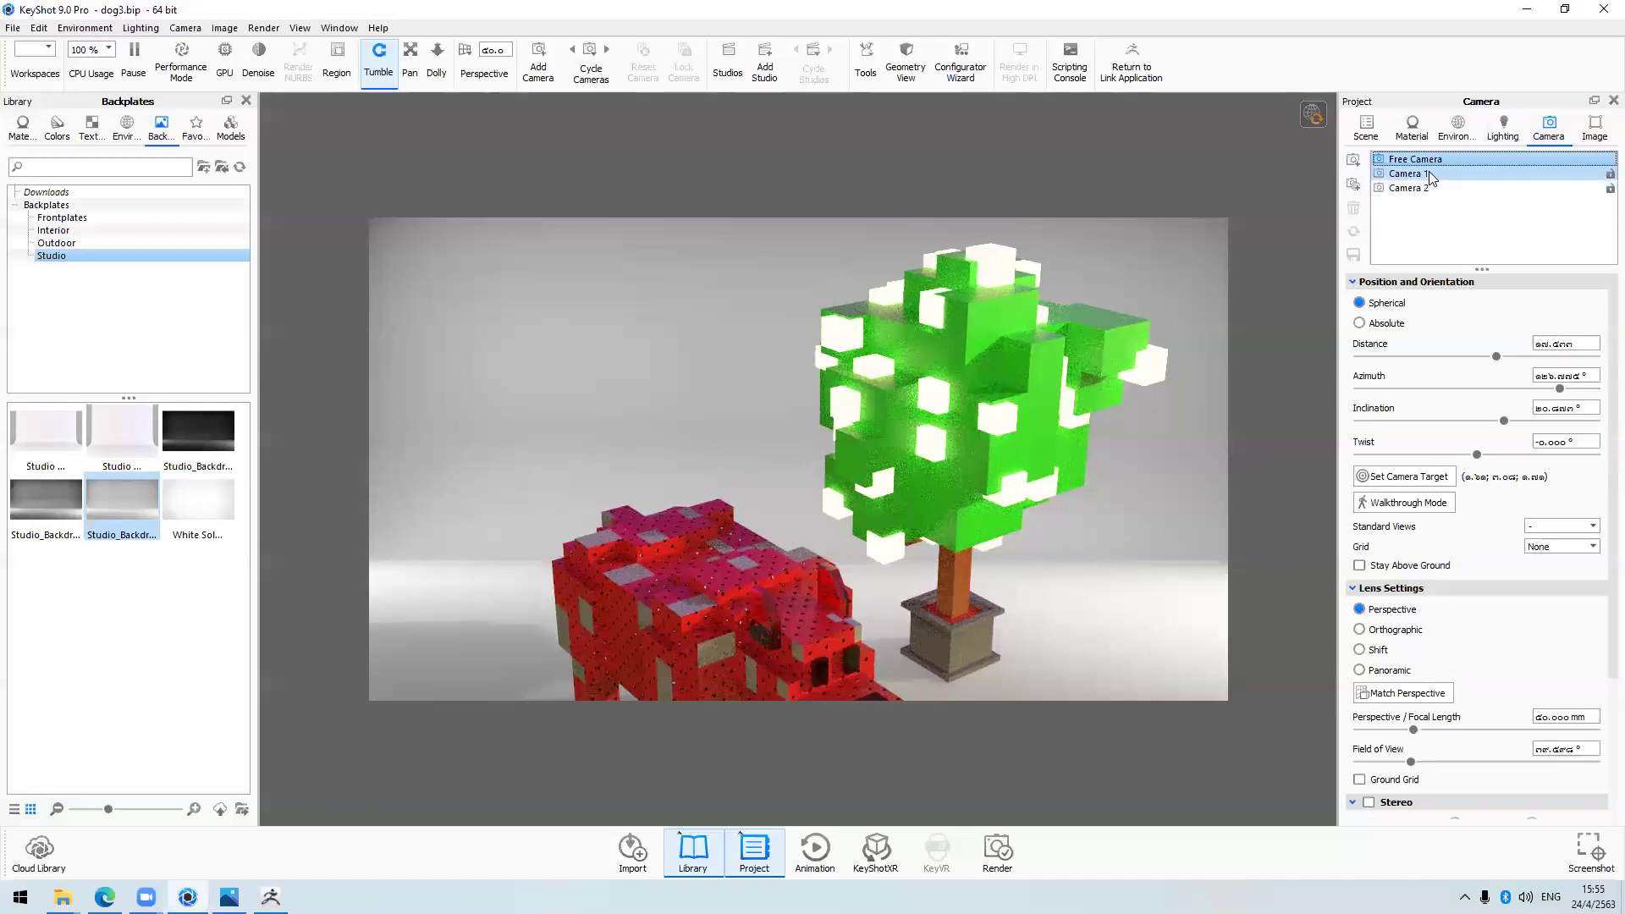
click(1429, 173)
click(1431, 187)
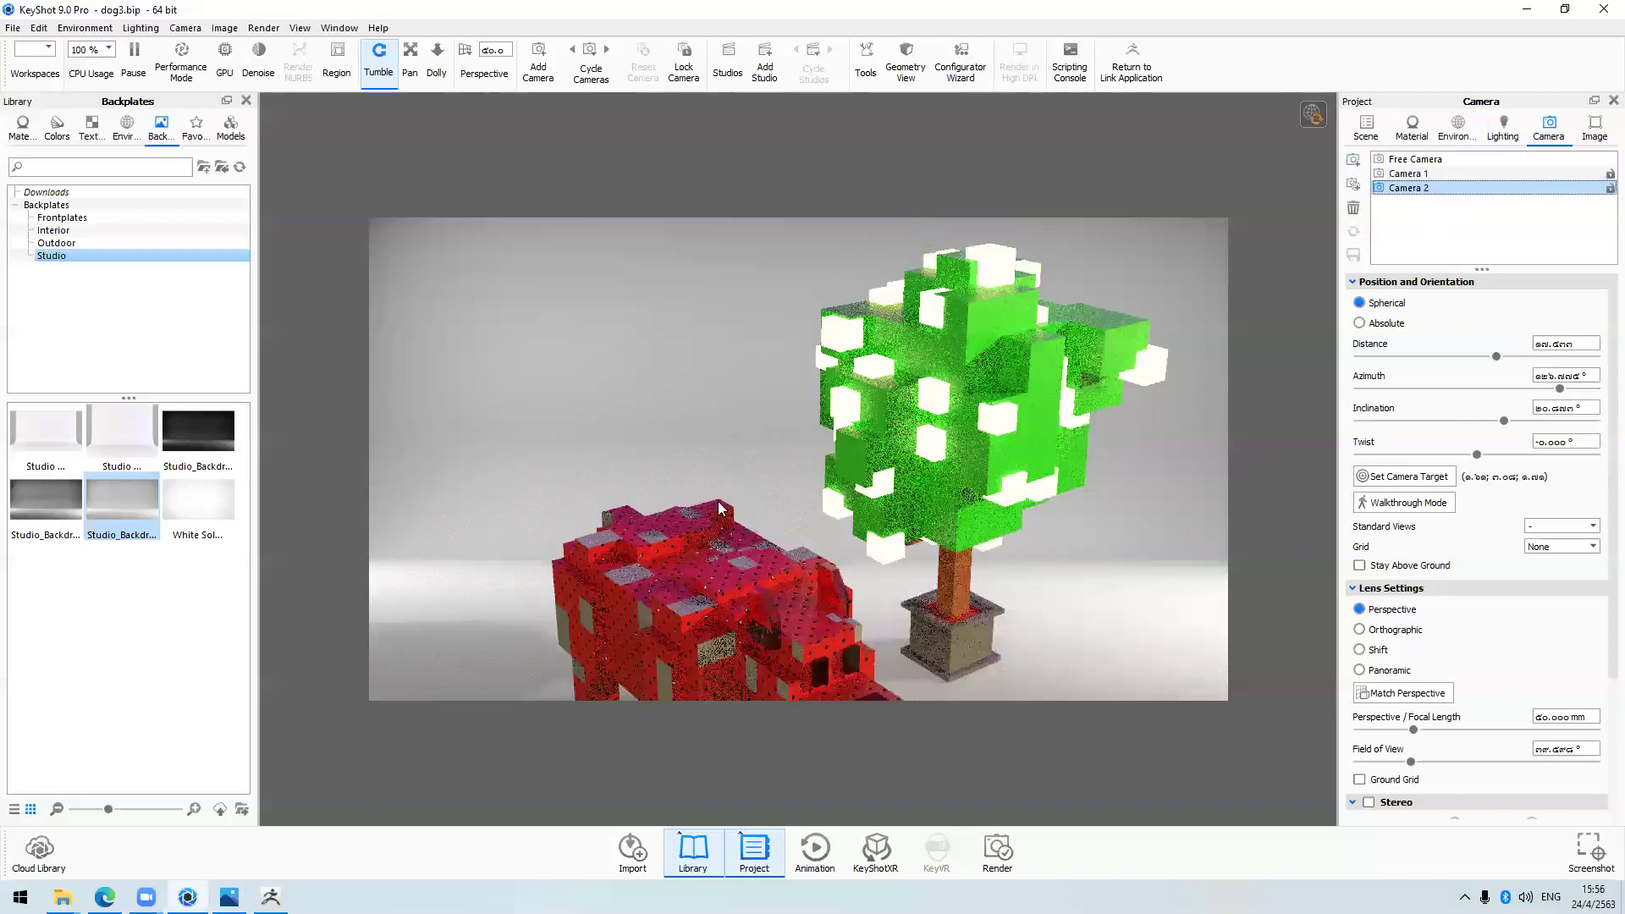
Delete Camera 2 and return to the saved Camera 1 view
right_click(1423, 189)
click(1449, 288)
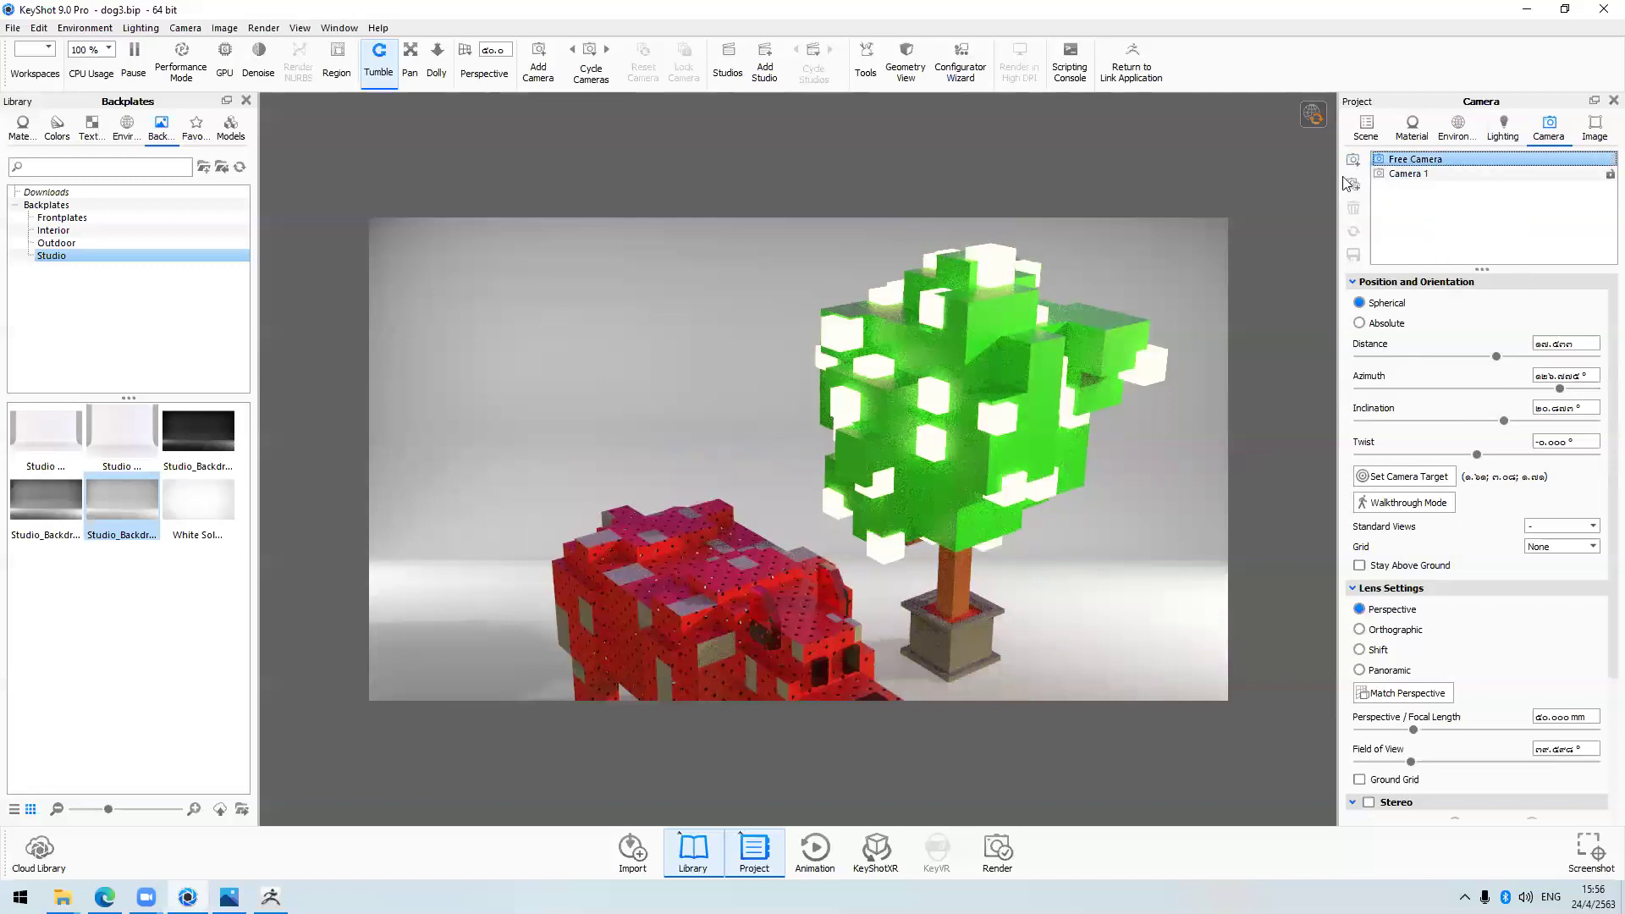
click(1409, 175)
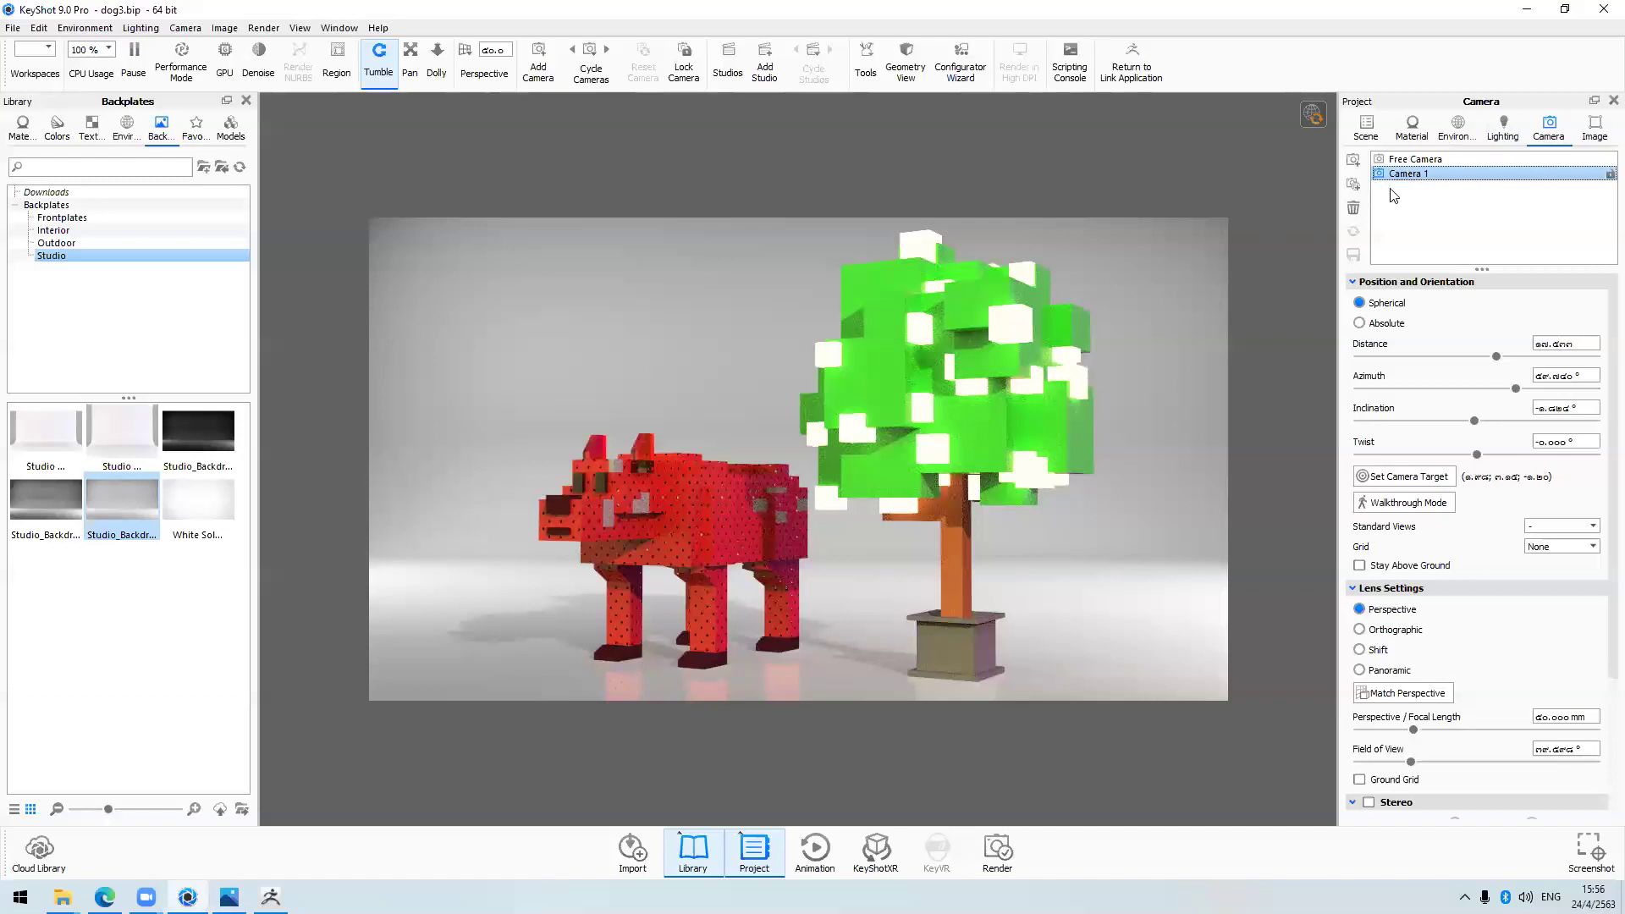
Replace the environment's backplate image with bg2 from the desktop's environment folder
click(1458, 127)
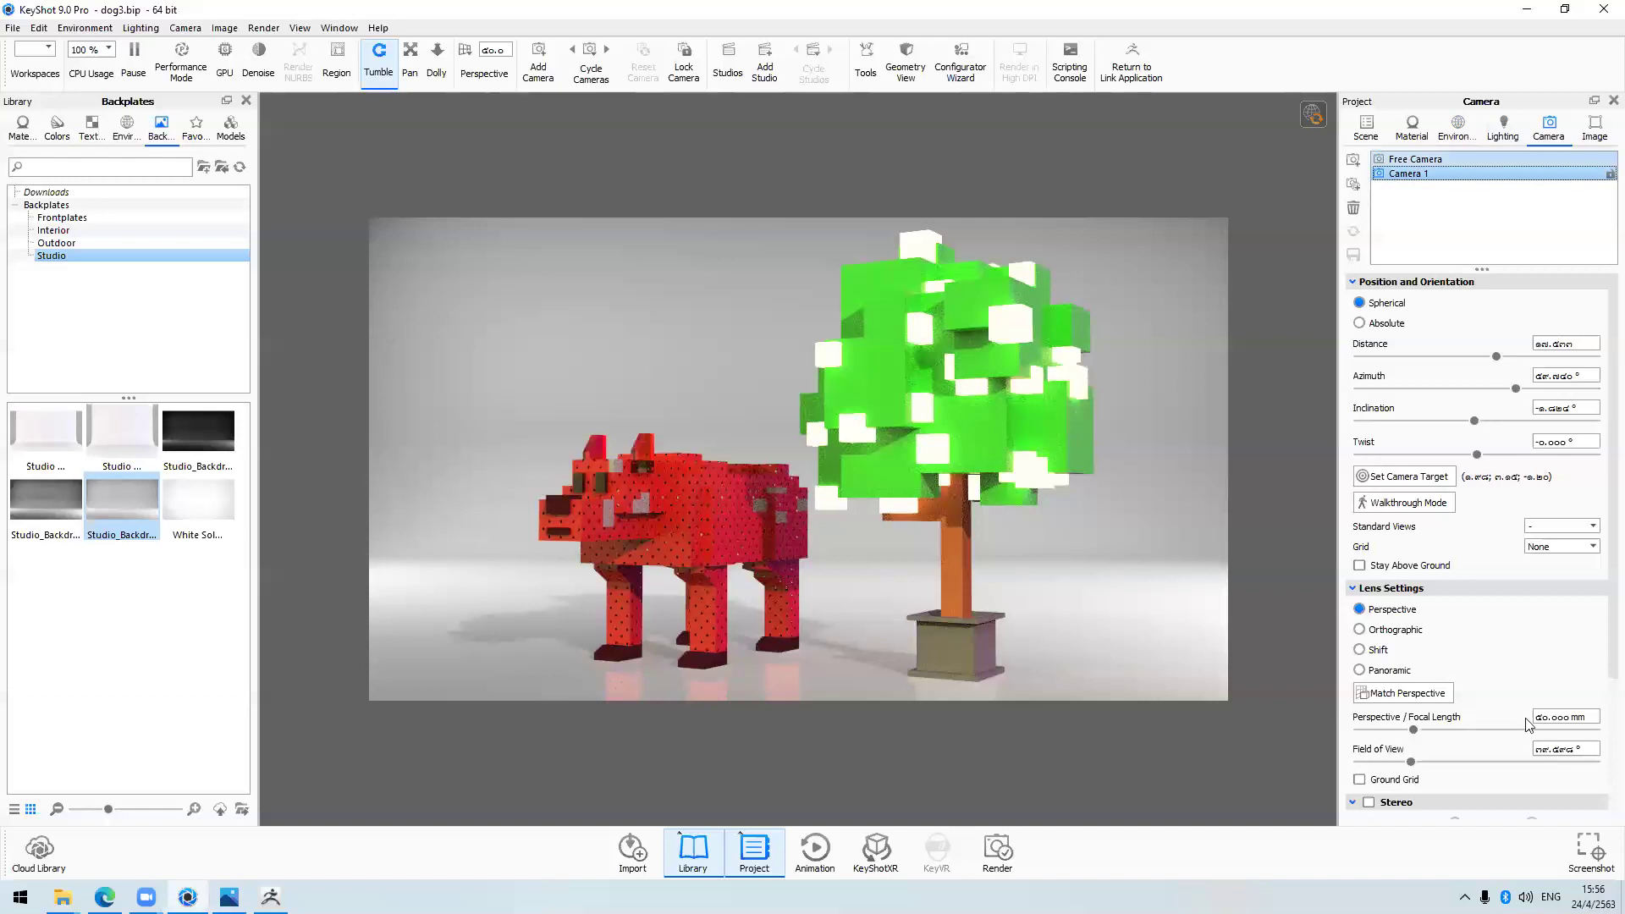
scroll(1517, 709, down, 2)
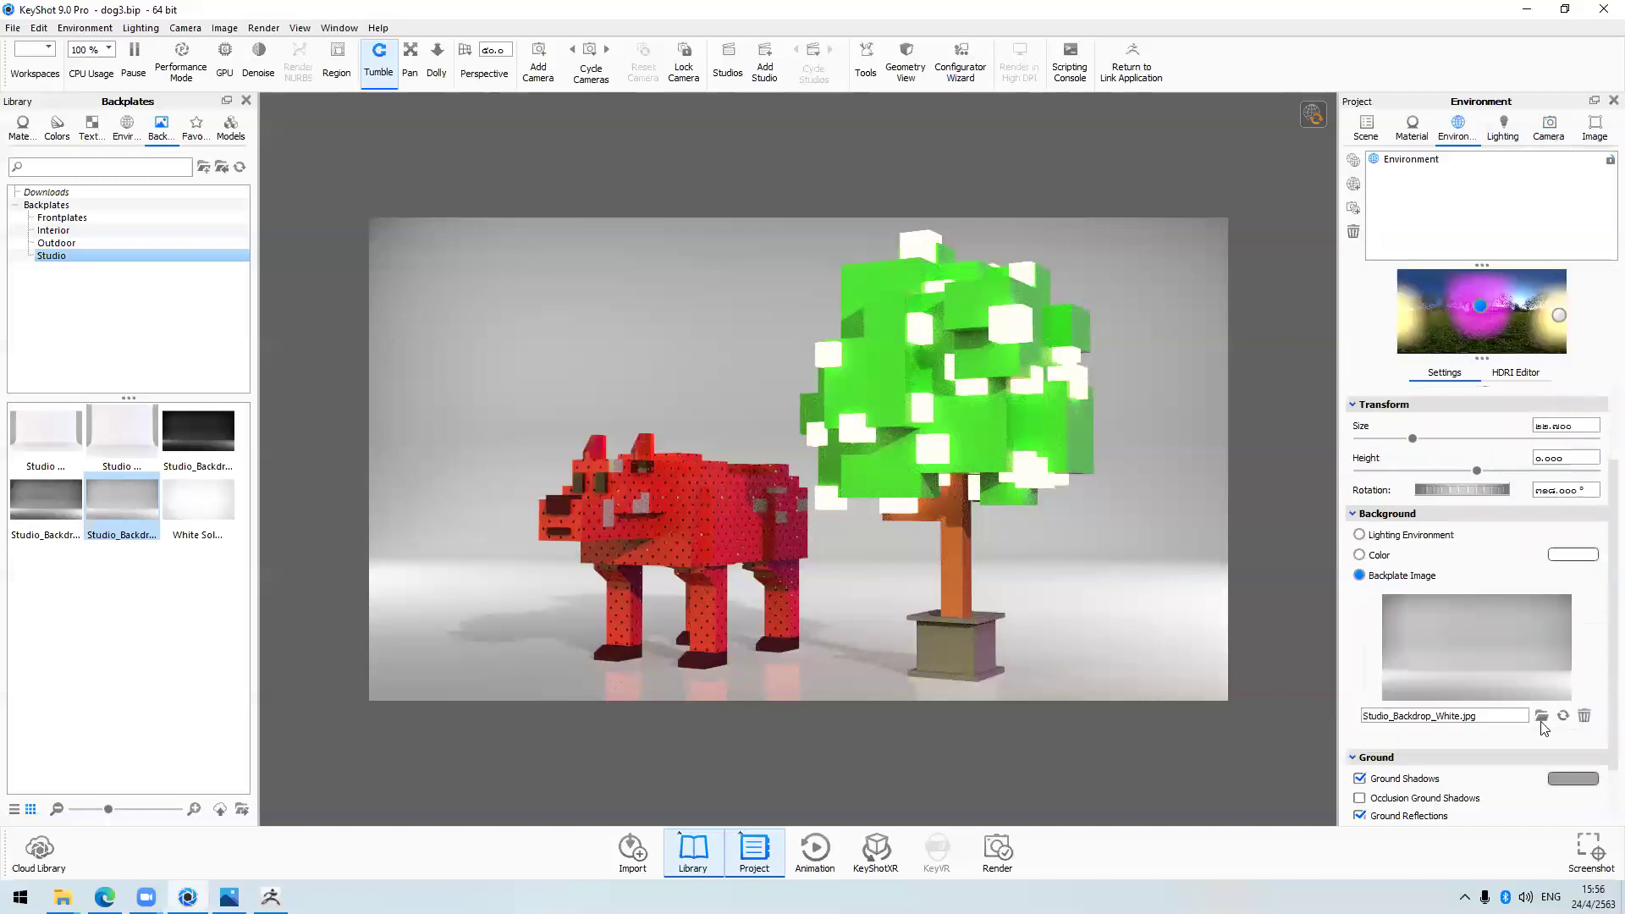
click(1542, 719)
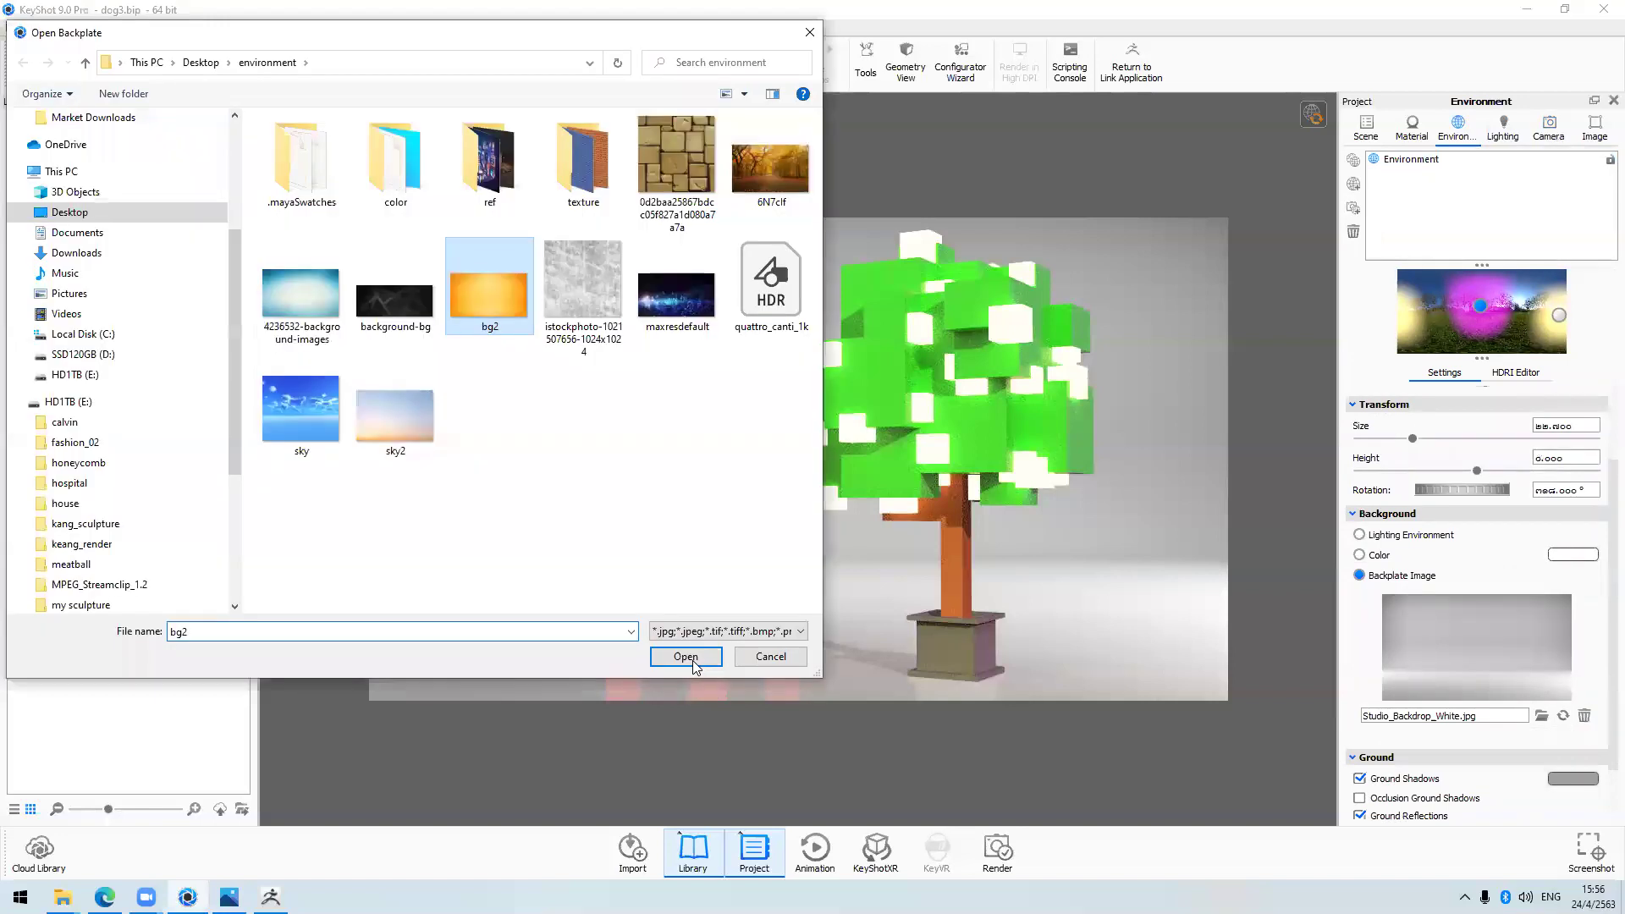
click(692, 661)
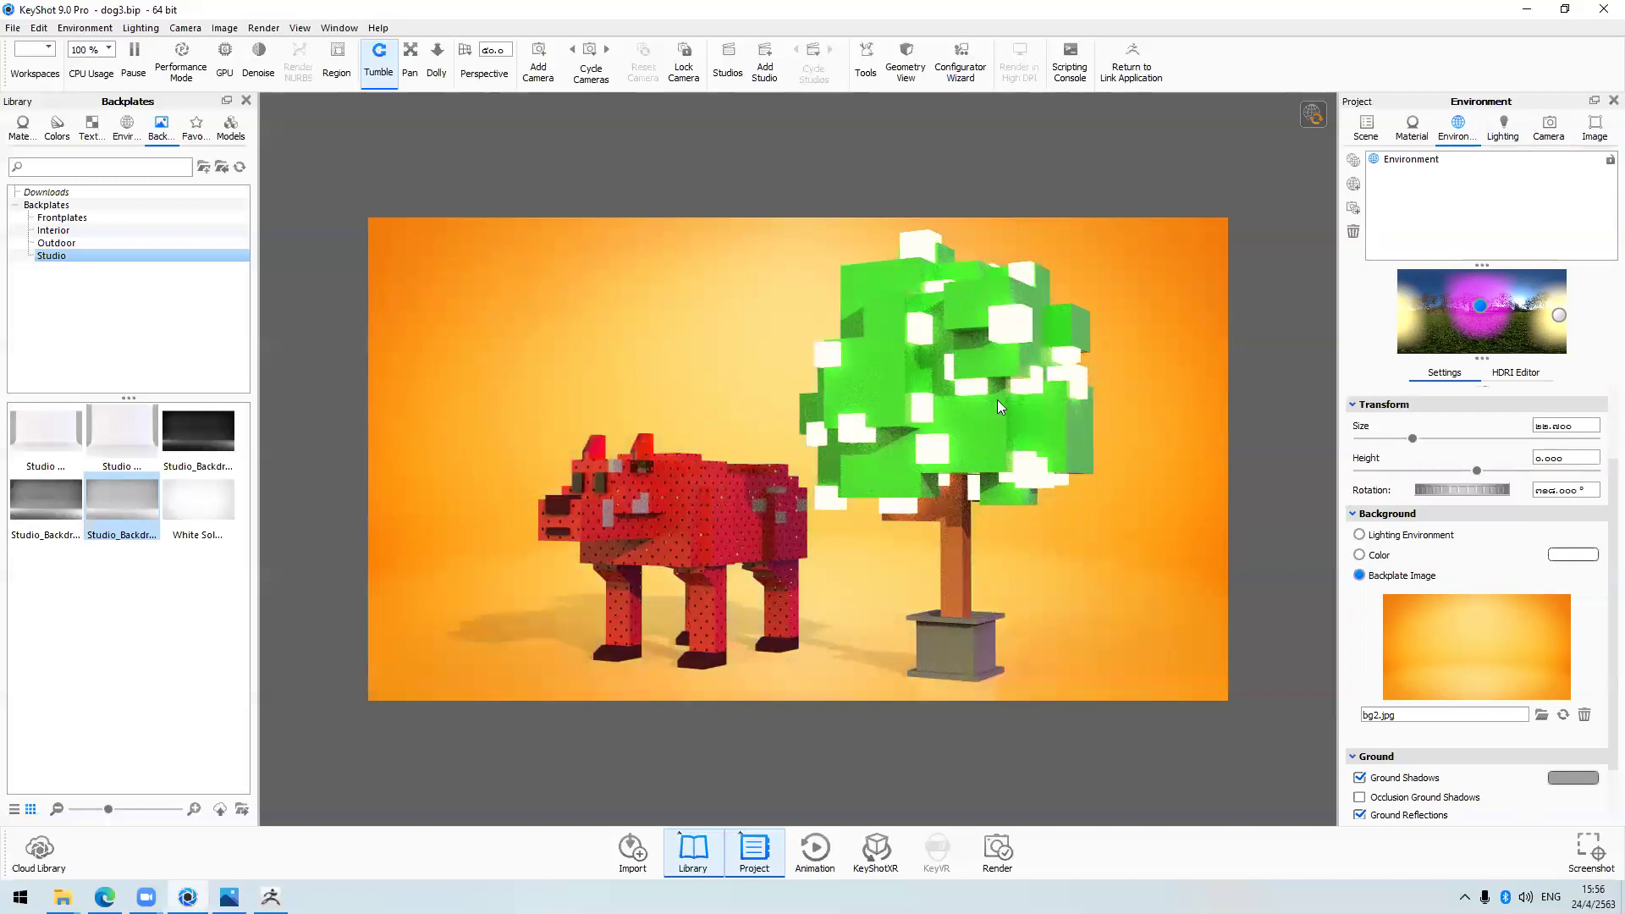
Open the texture settings of the Leather White Perforated 1000mm material on the dog's body
click(1365, 131)
click(1497, 477)
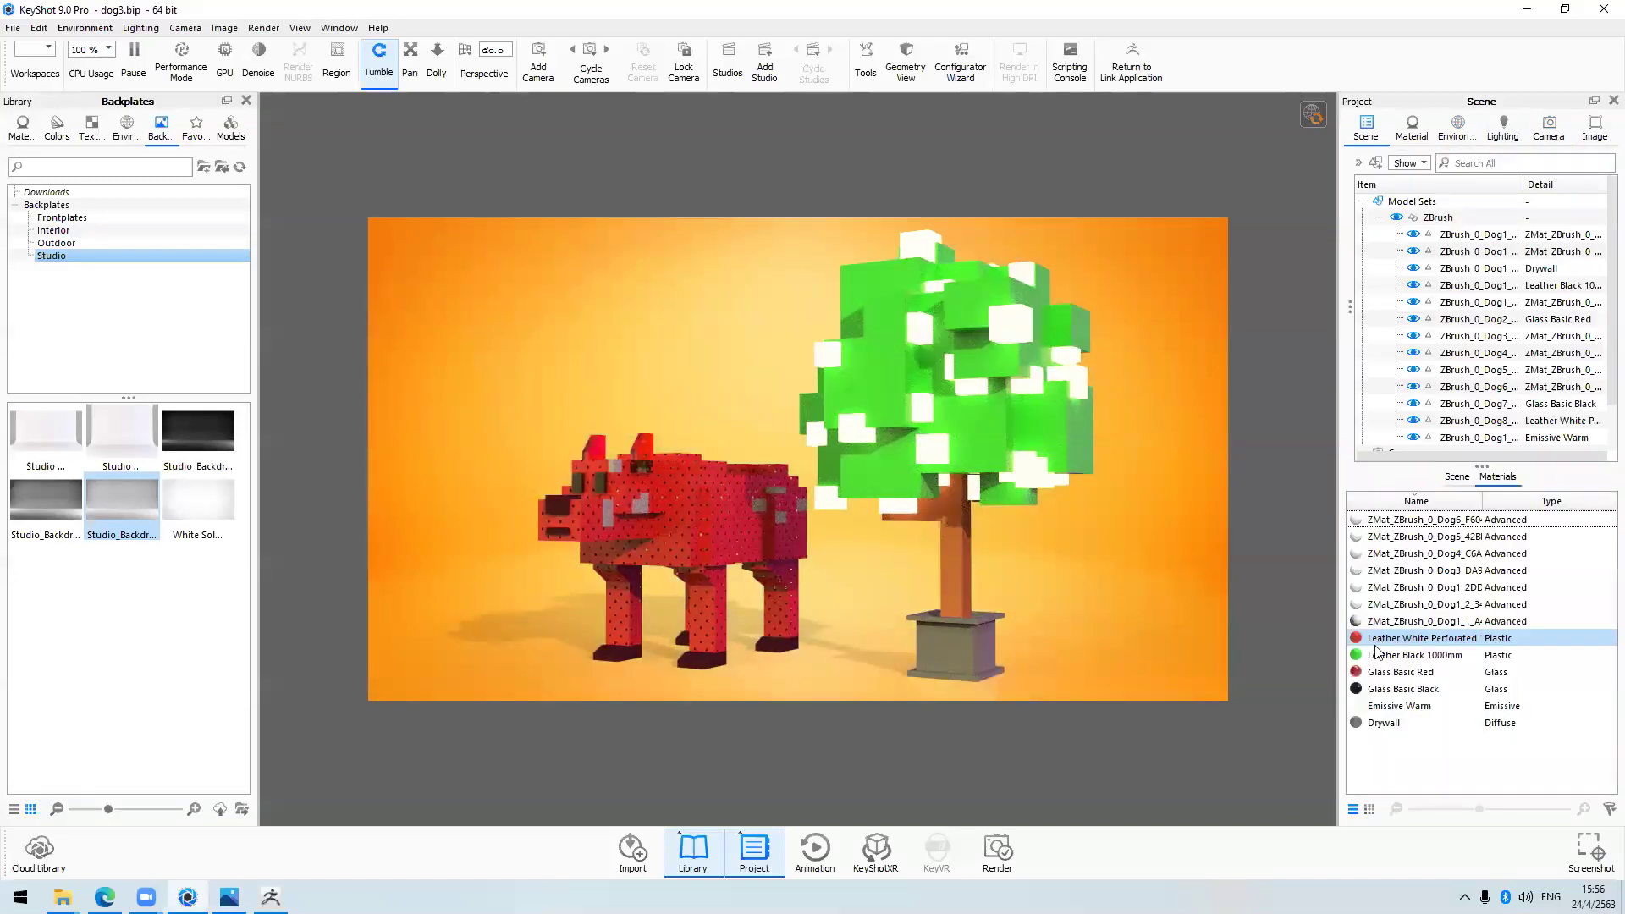
double_click(666, 525)
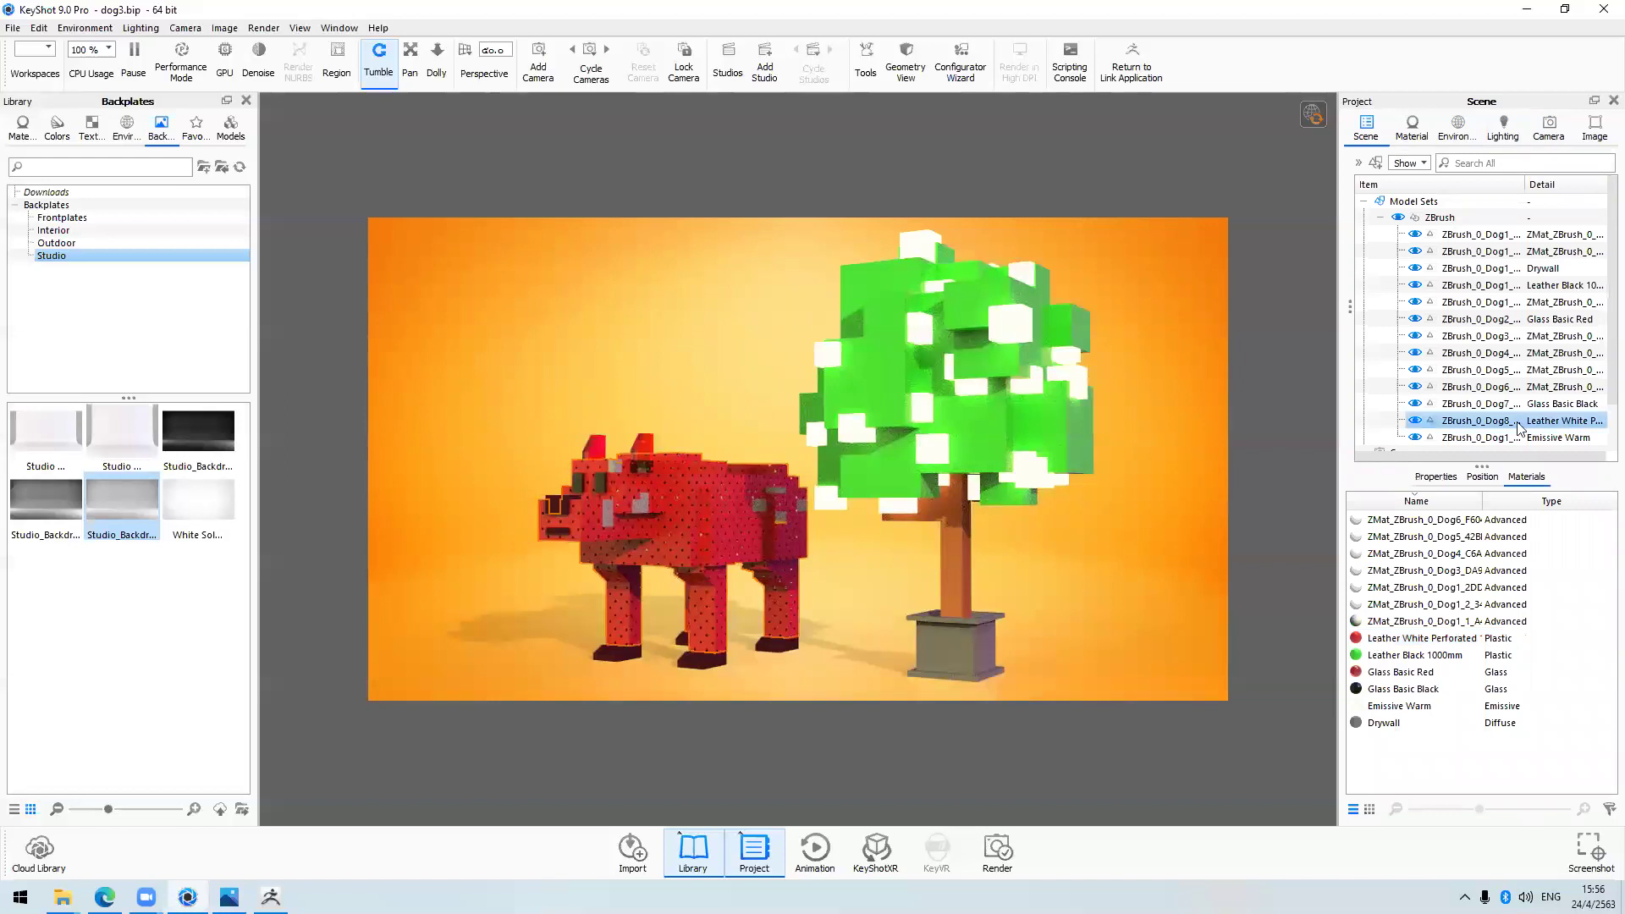
click(1488, 244)
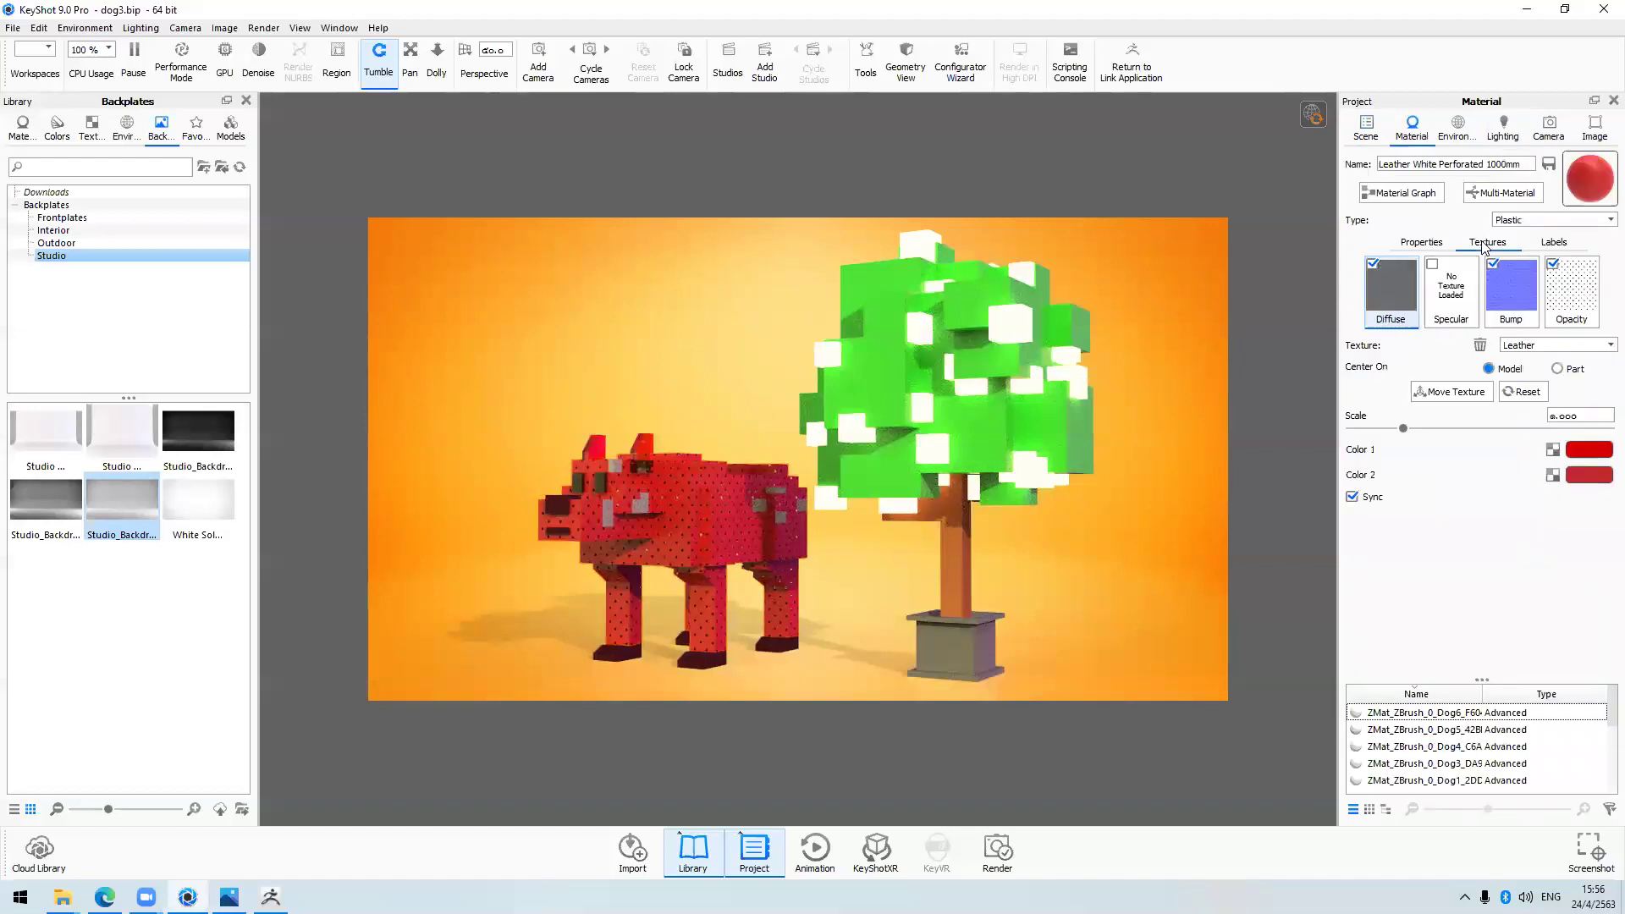
Try lighter red and light grey shades for Color 2 of the dog body's diffuse leather texture
click(1586, 475)
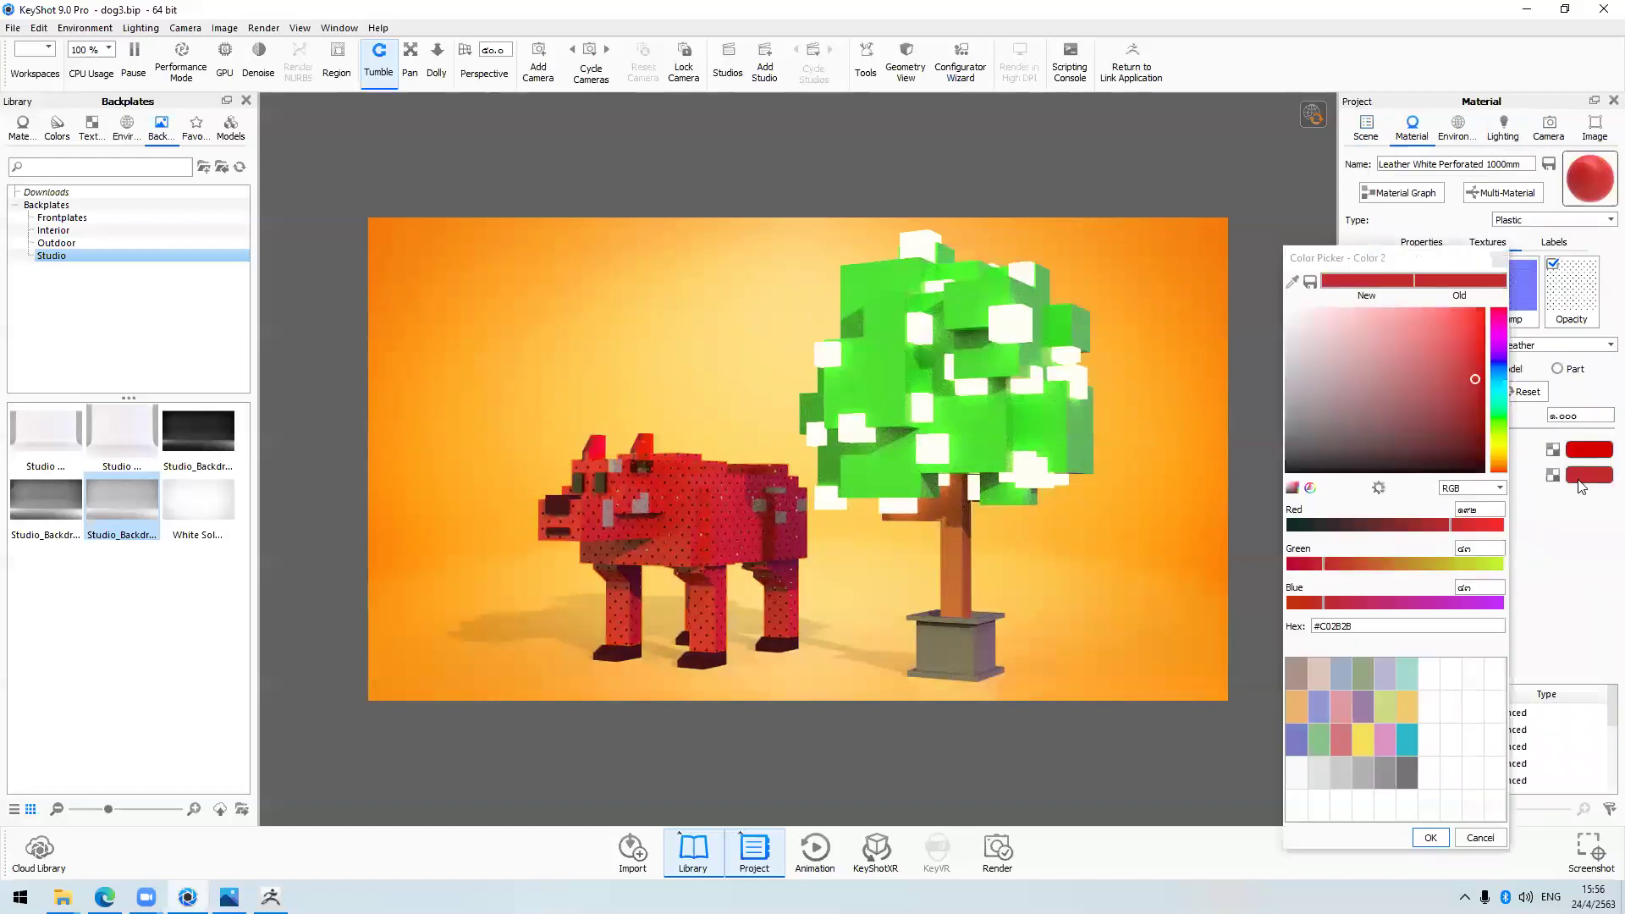
click(1438, 317)
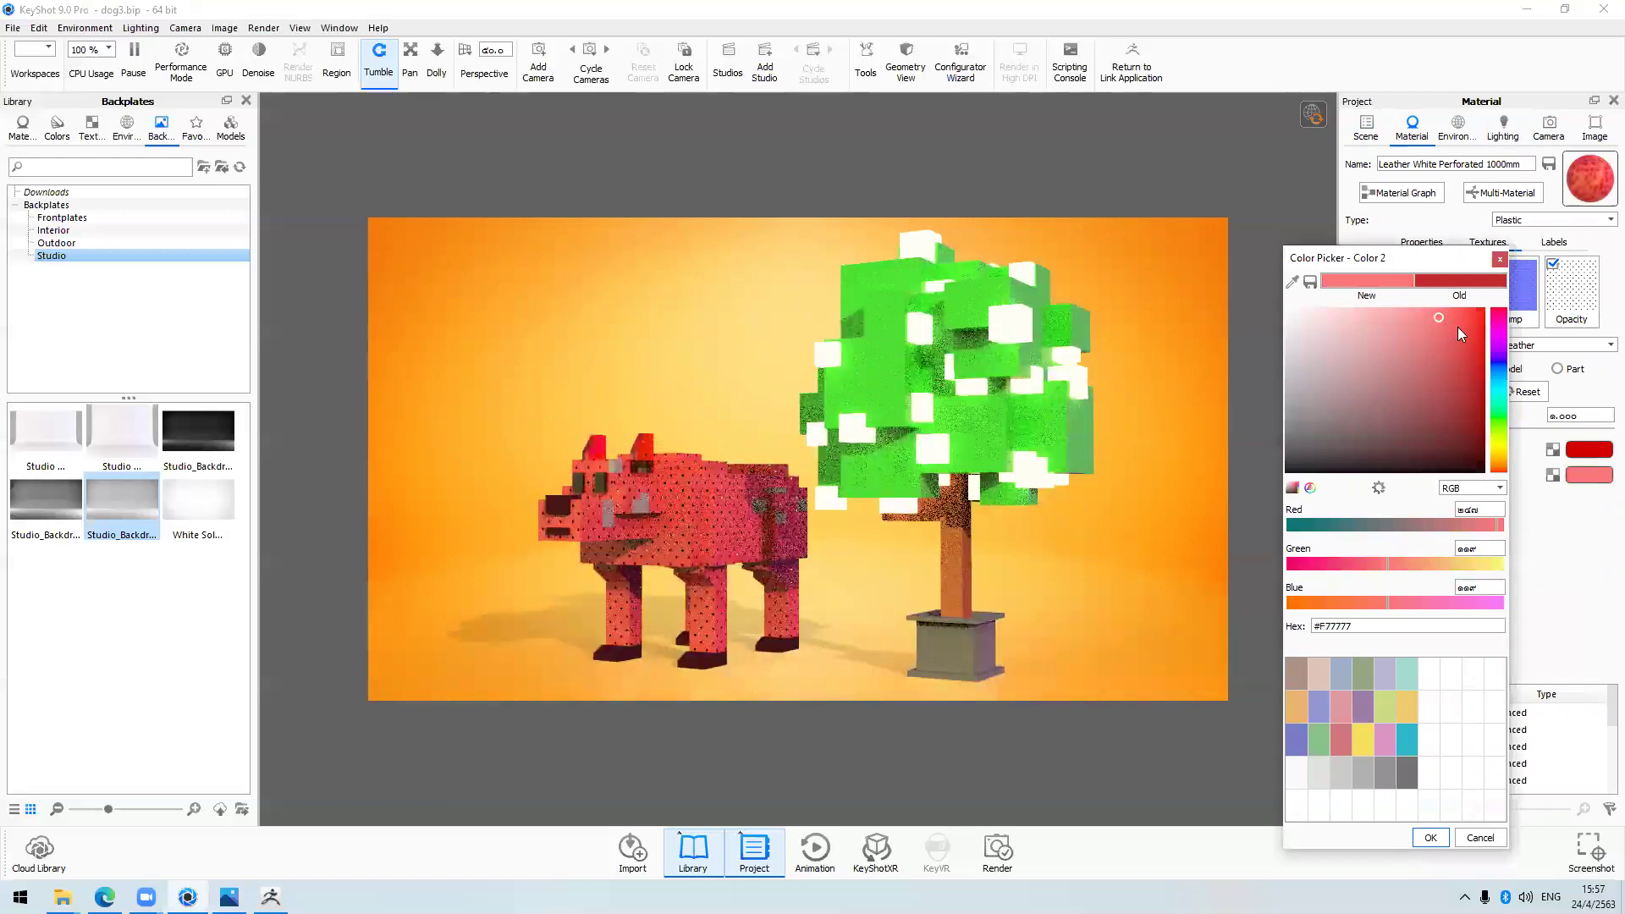
drag(1459, 328, 1472, 327)
click(1471, 327)
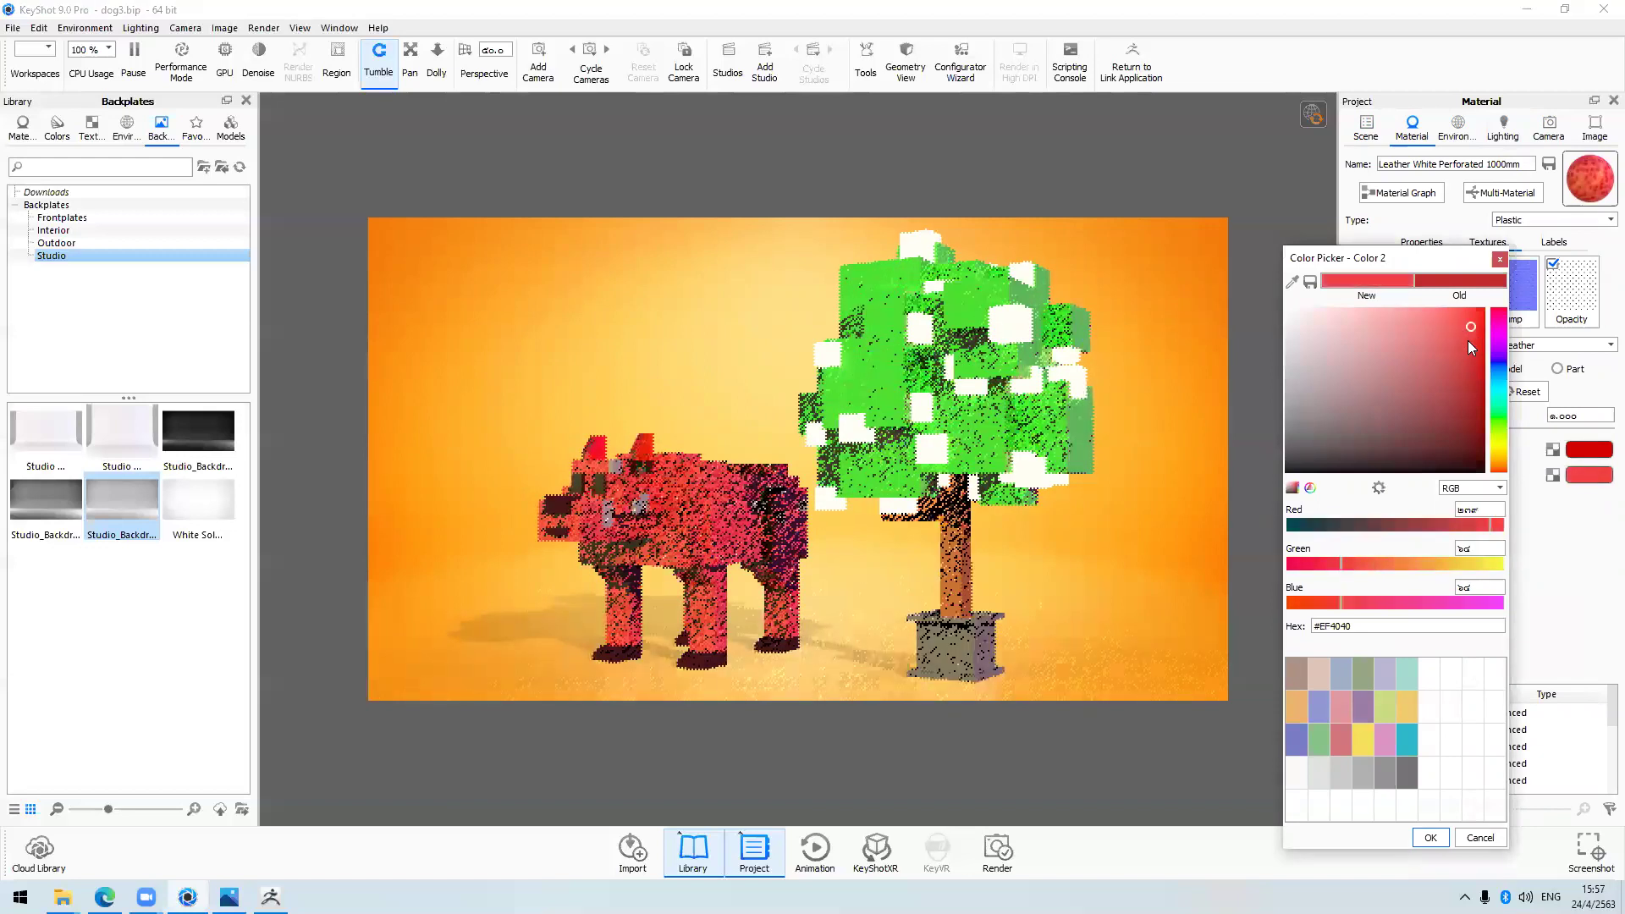
click(1468, 340)
click(1467, 341)
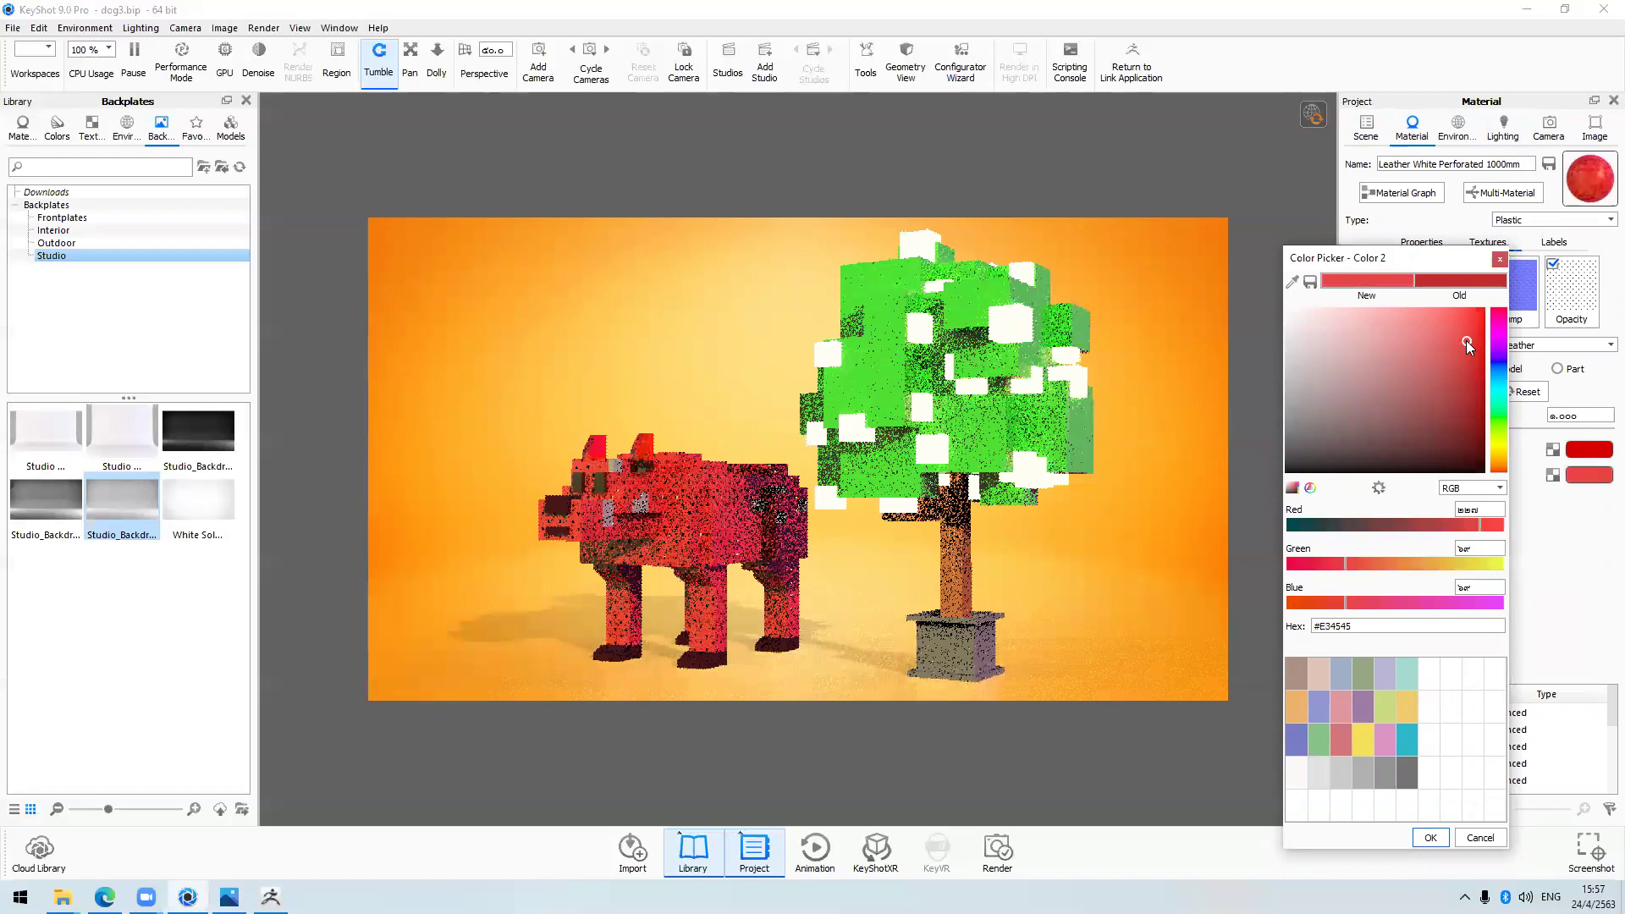
click(1481, 364)
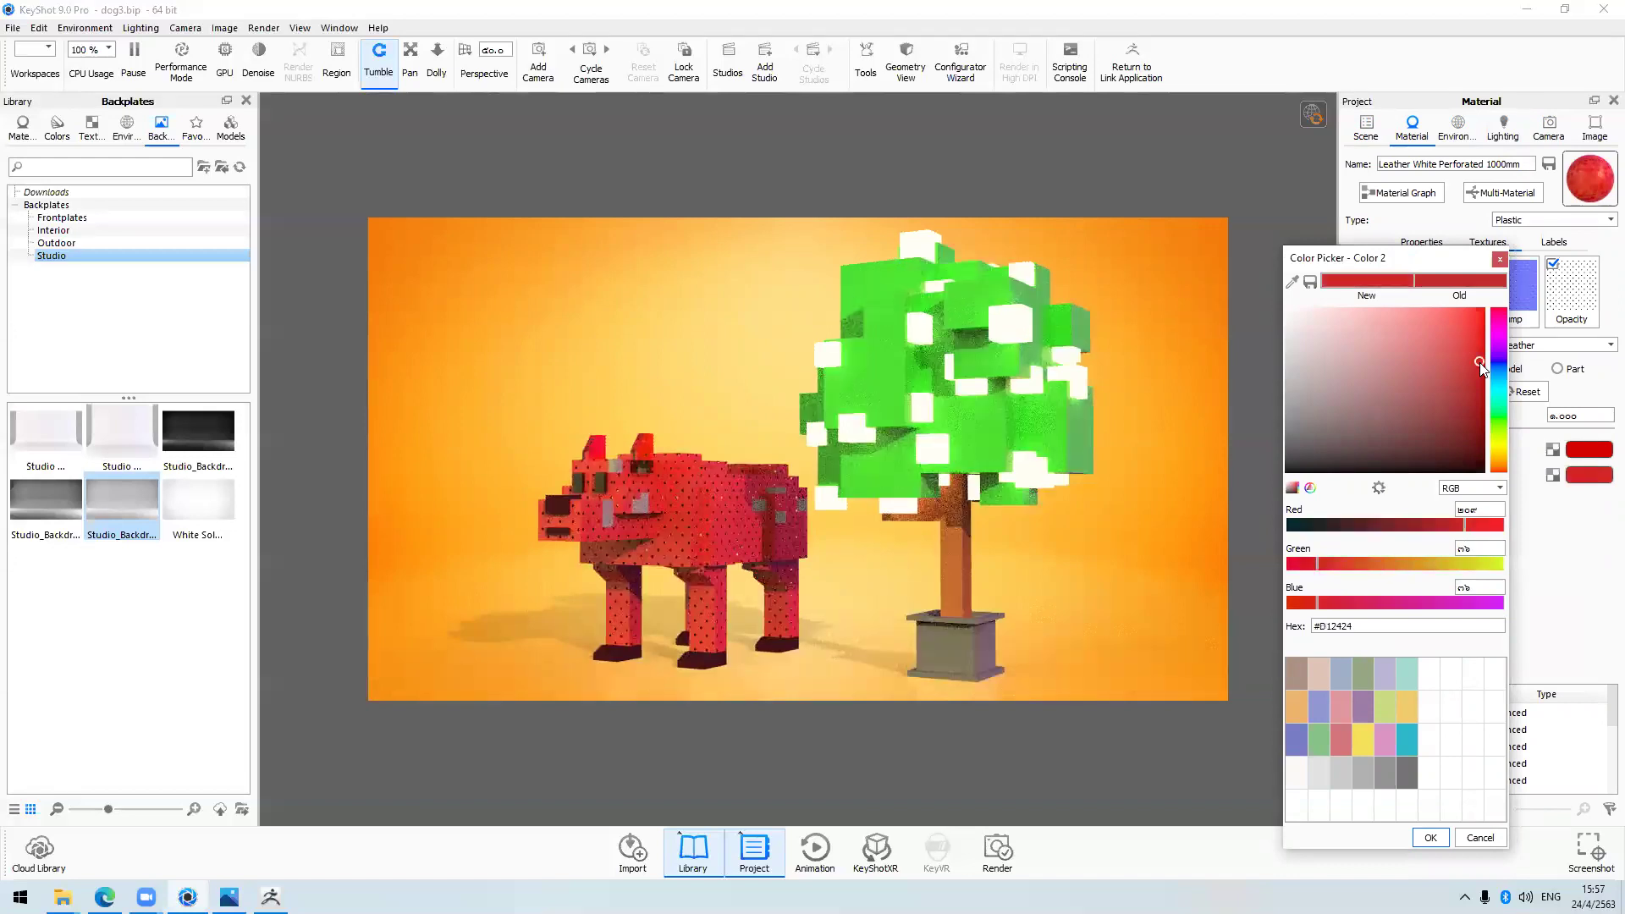
click(1463, 362)
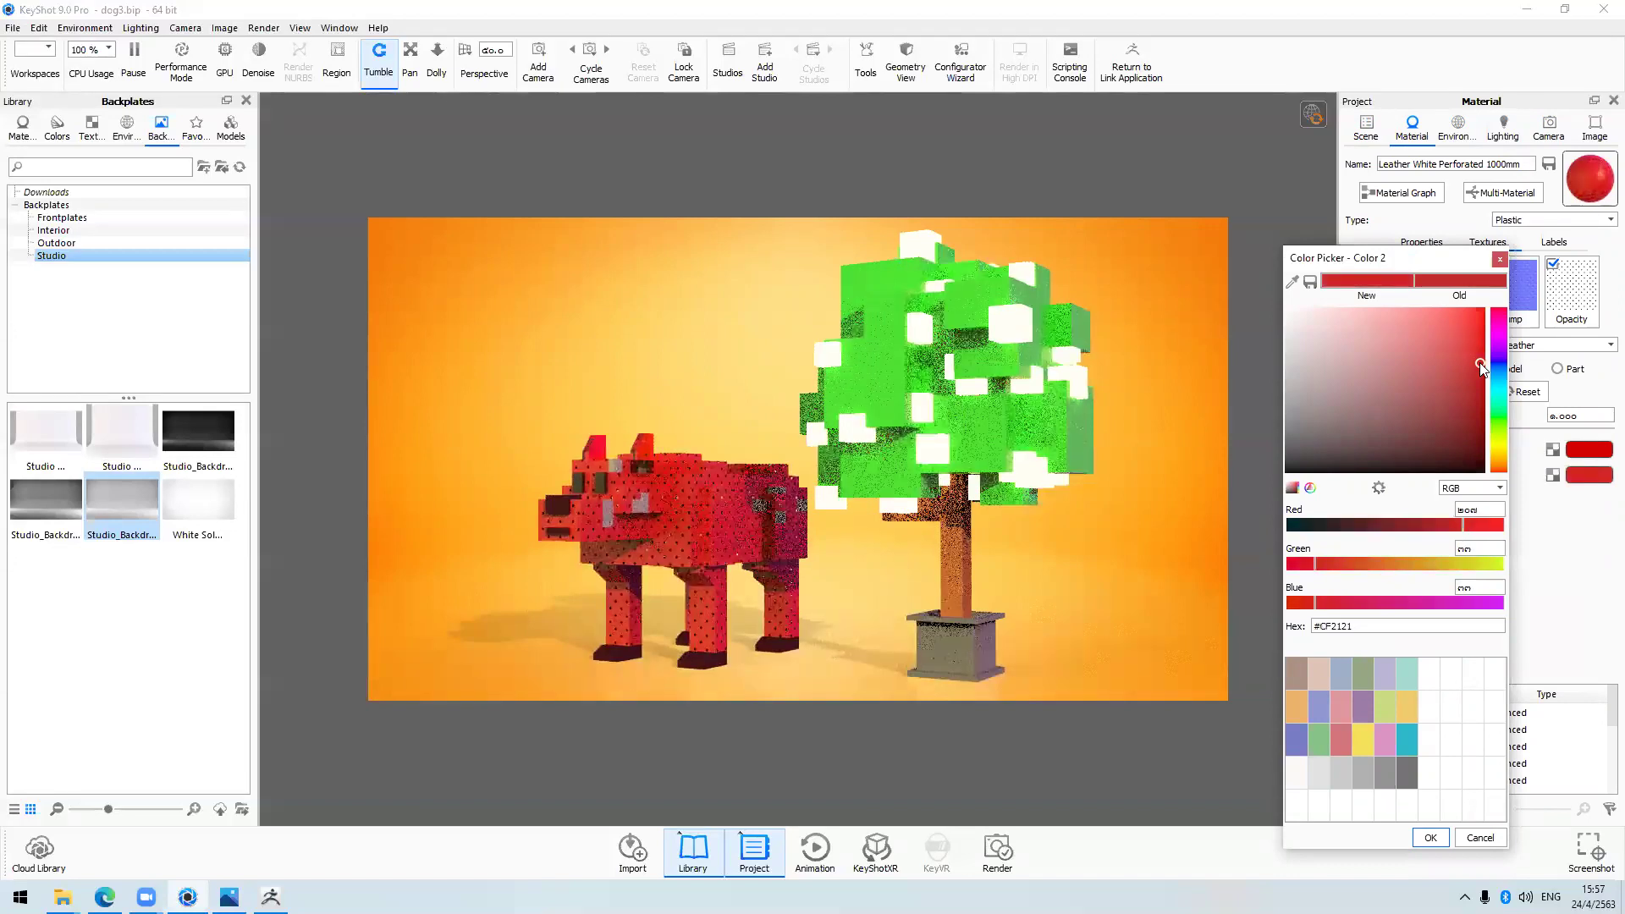
click(1241, 352)
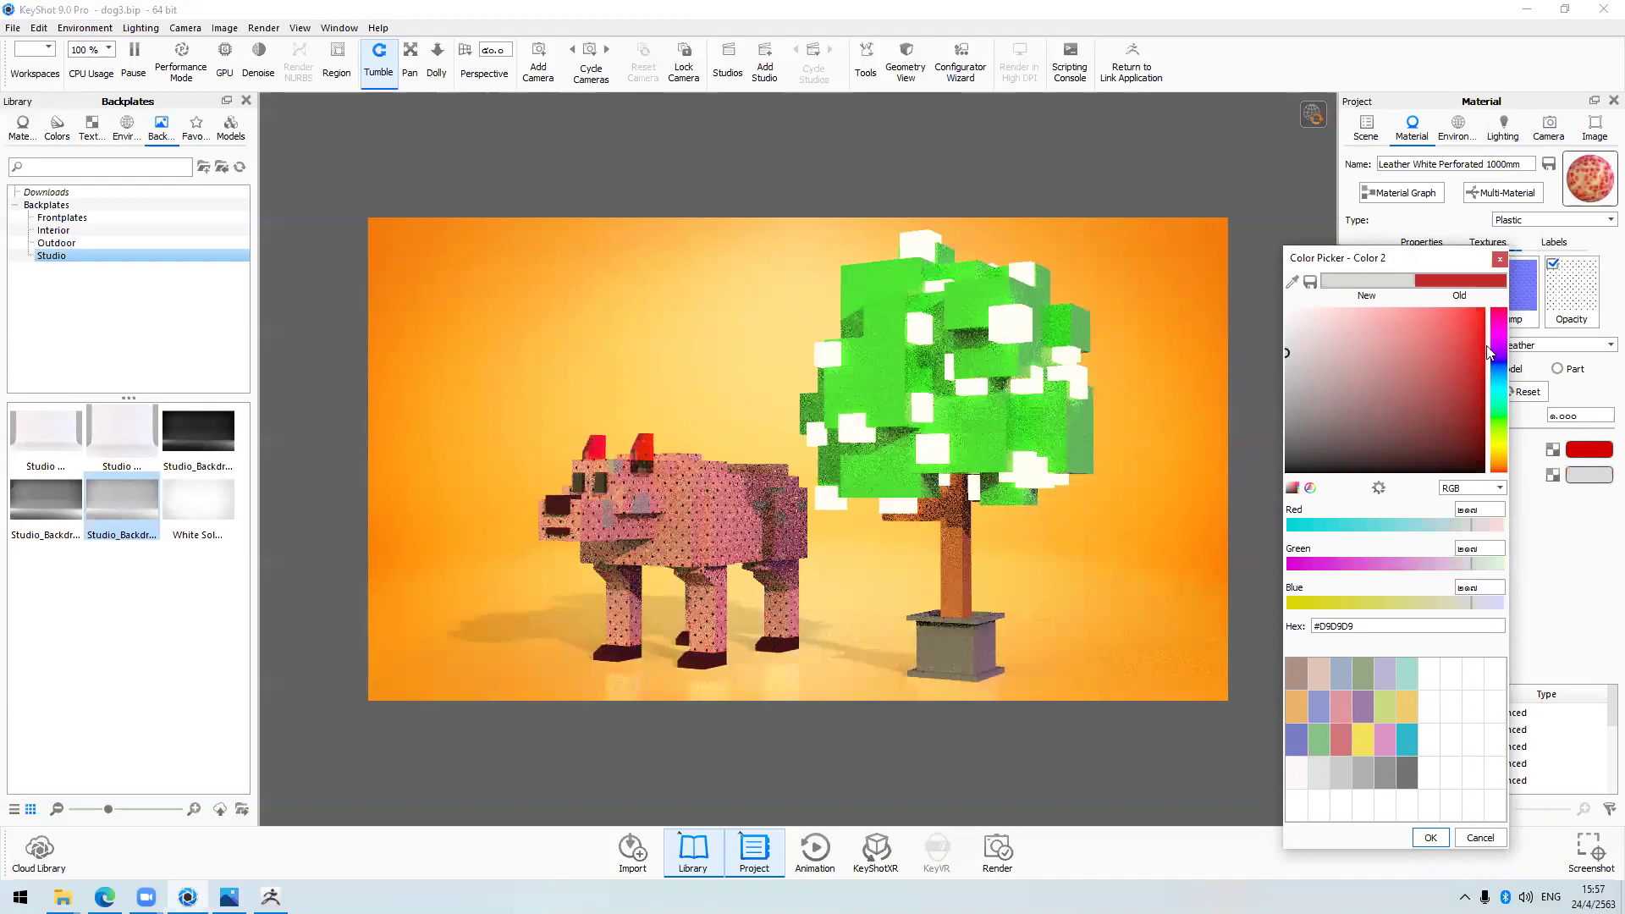
key(Escape)
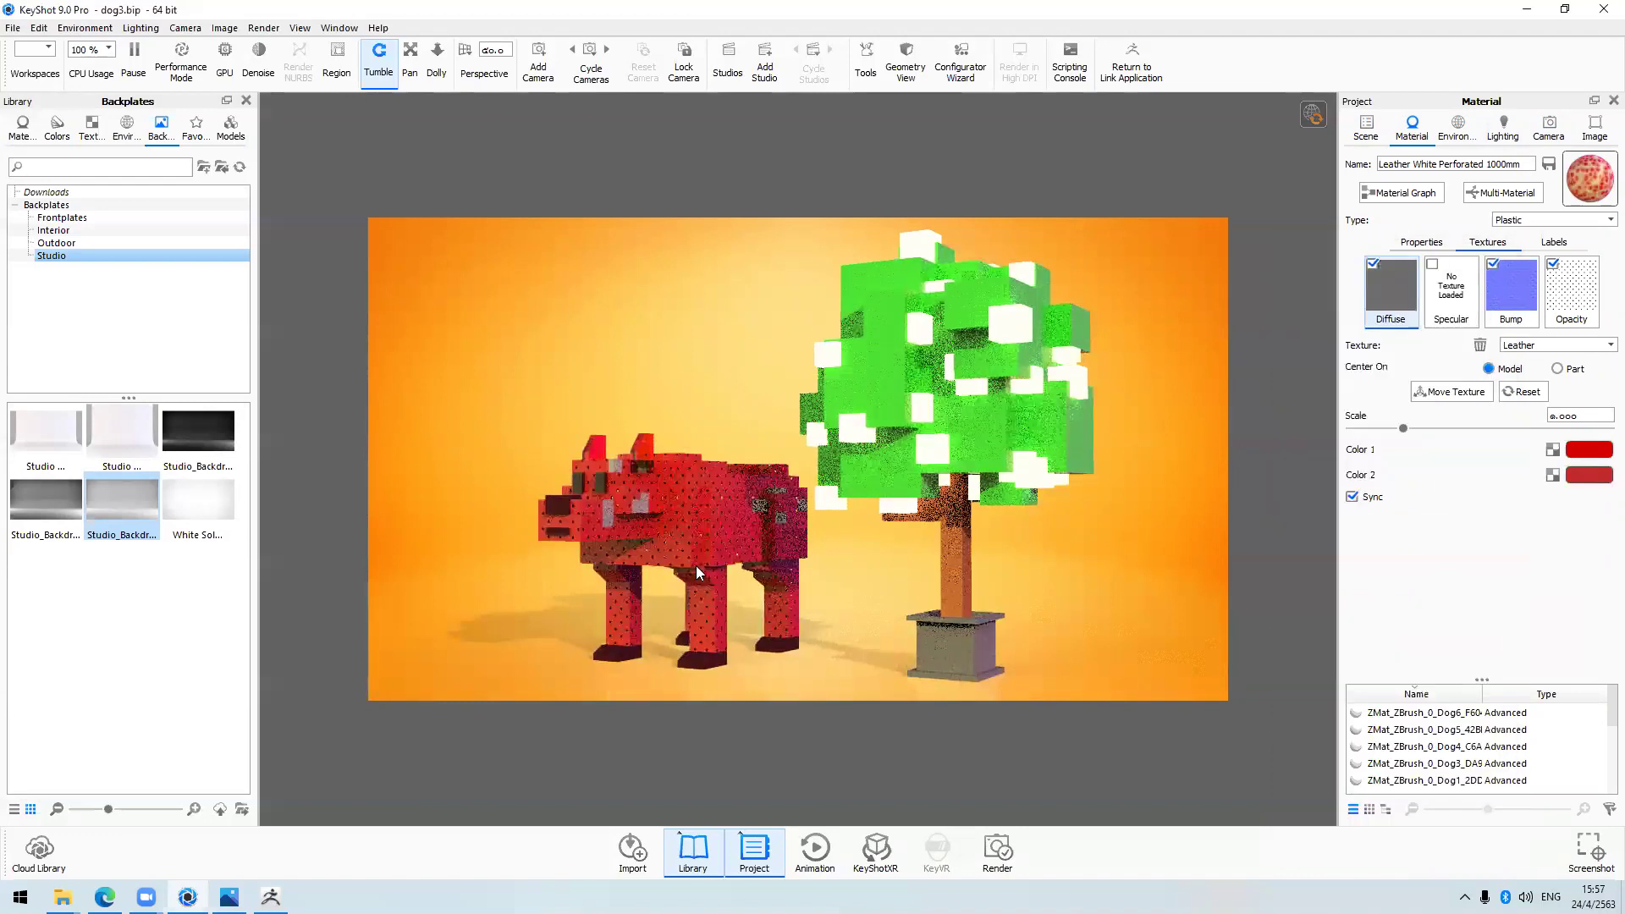
Replace the leather on the dog's body with the Drywall material from the Architectural library
click(1355, 133)
click(697, 556)
click(22, 127)
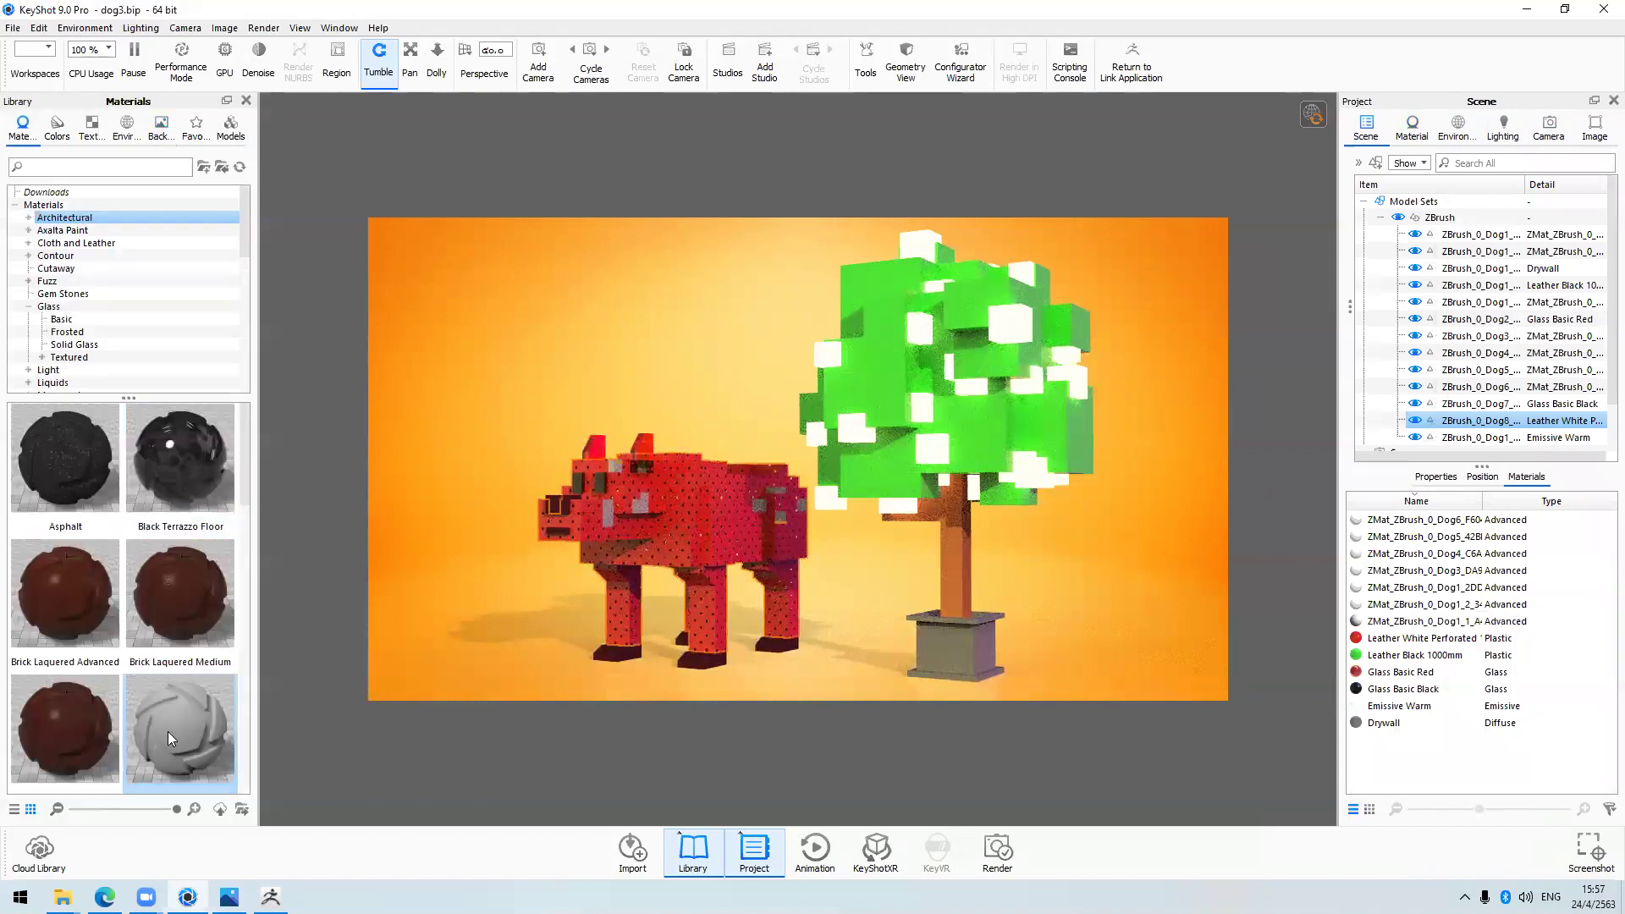
drag(179, 750, 1539, 423)
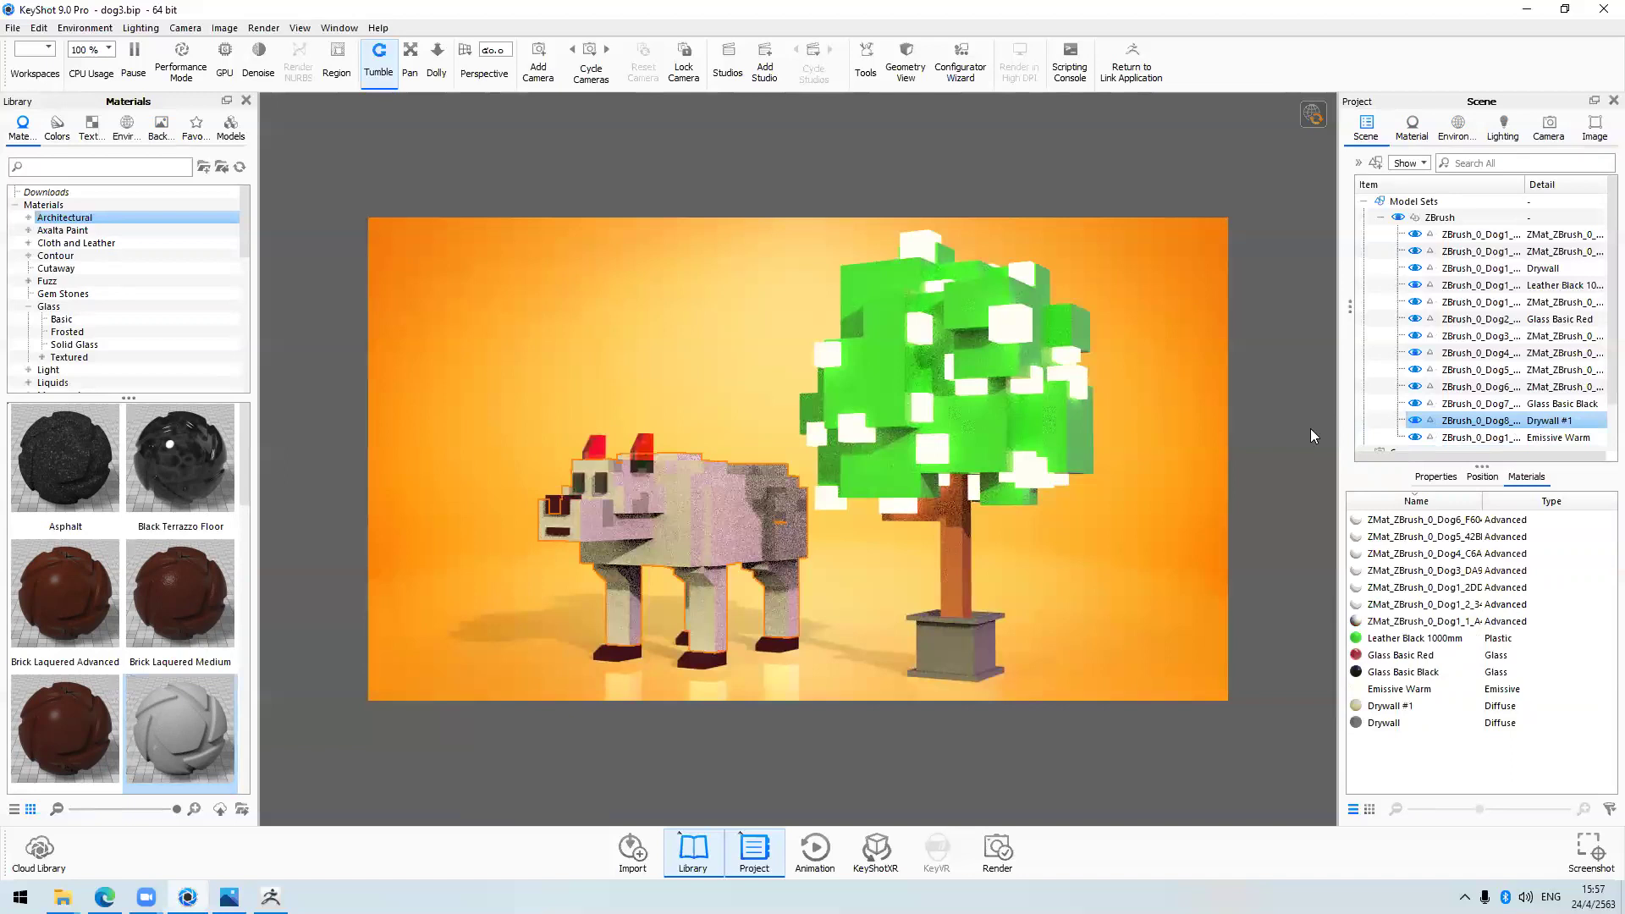
Set the colour of the dog body's drywall material to teal #009794
double_click(1522, 423)
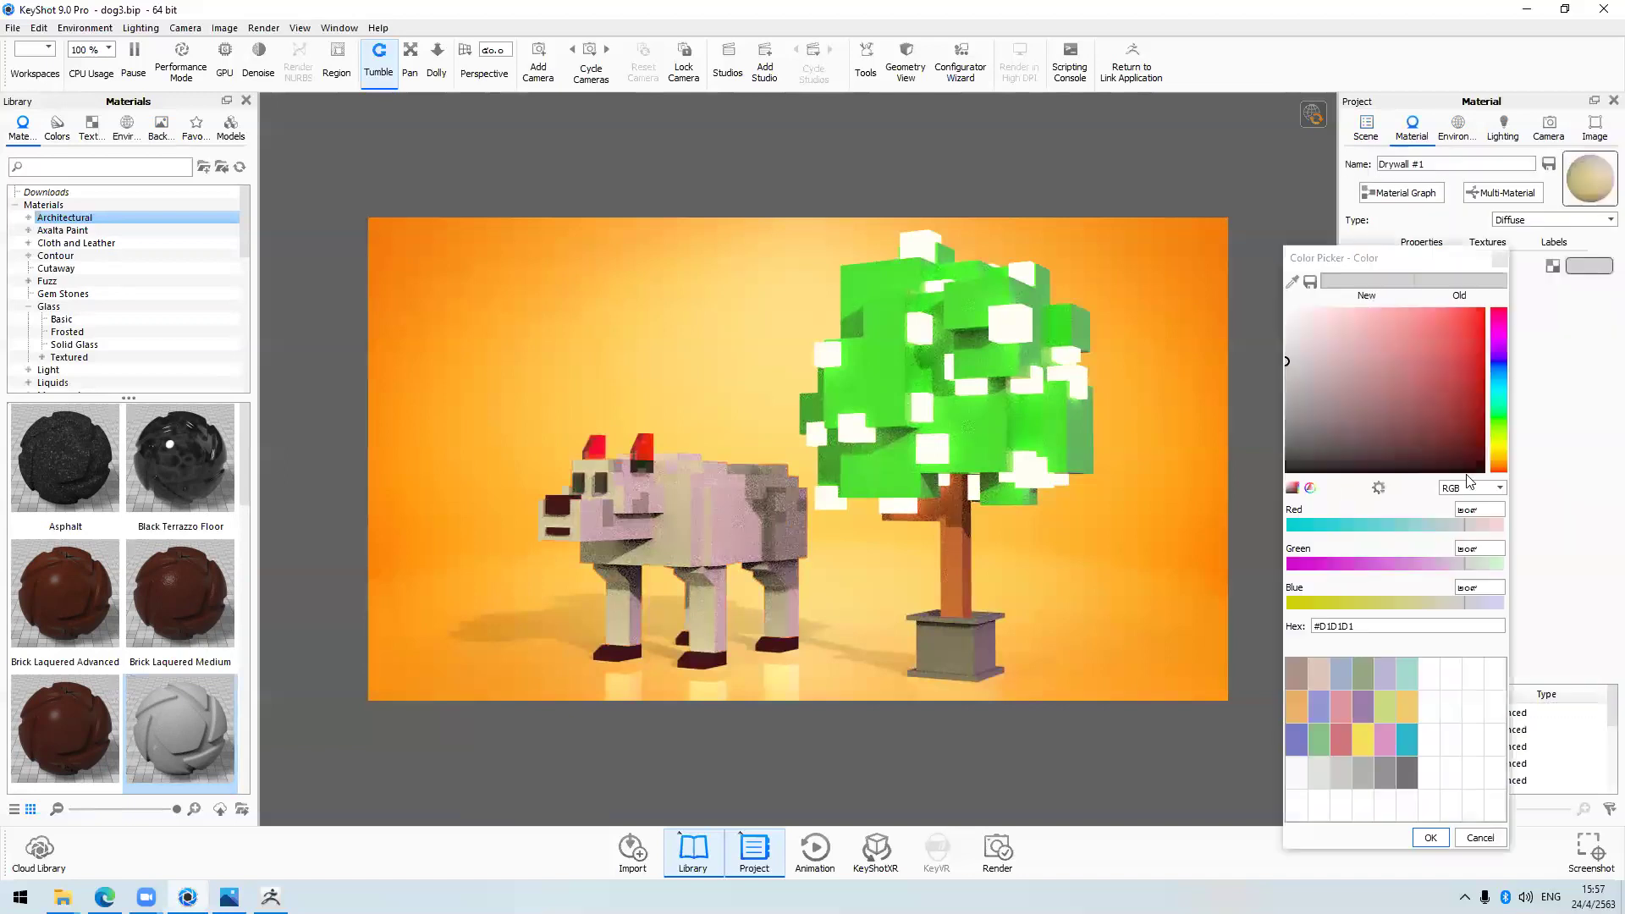
click(1314, 418)
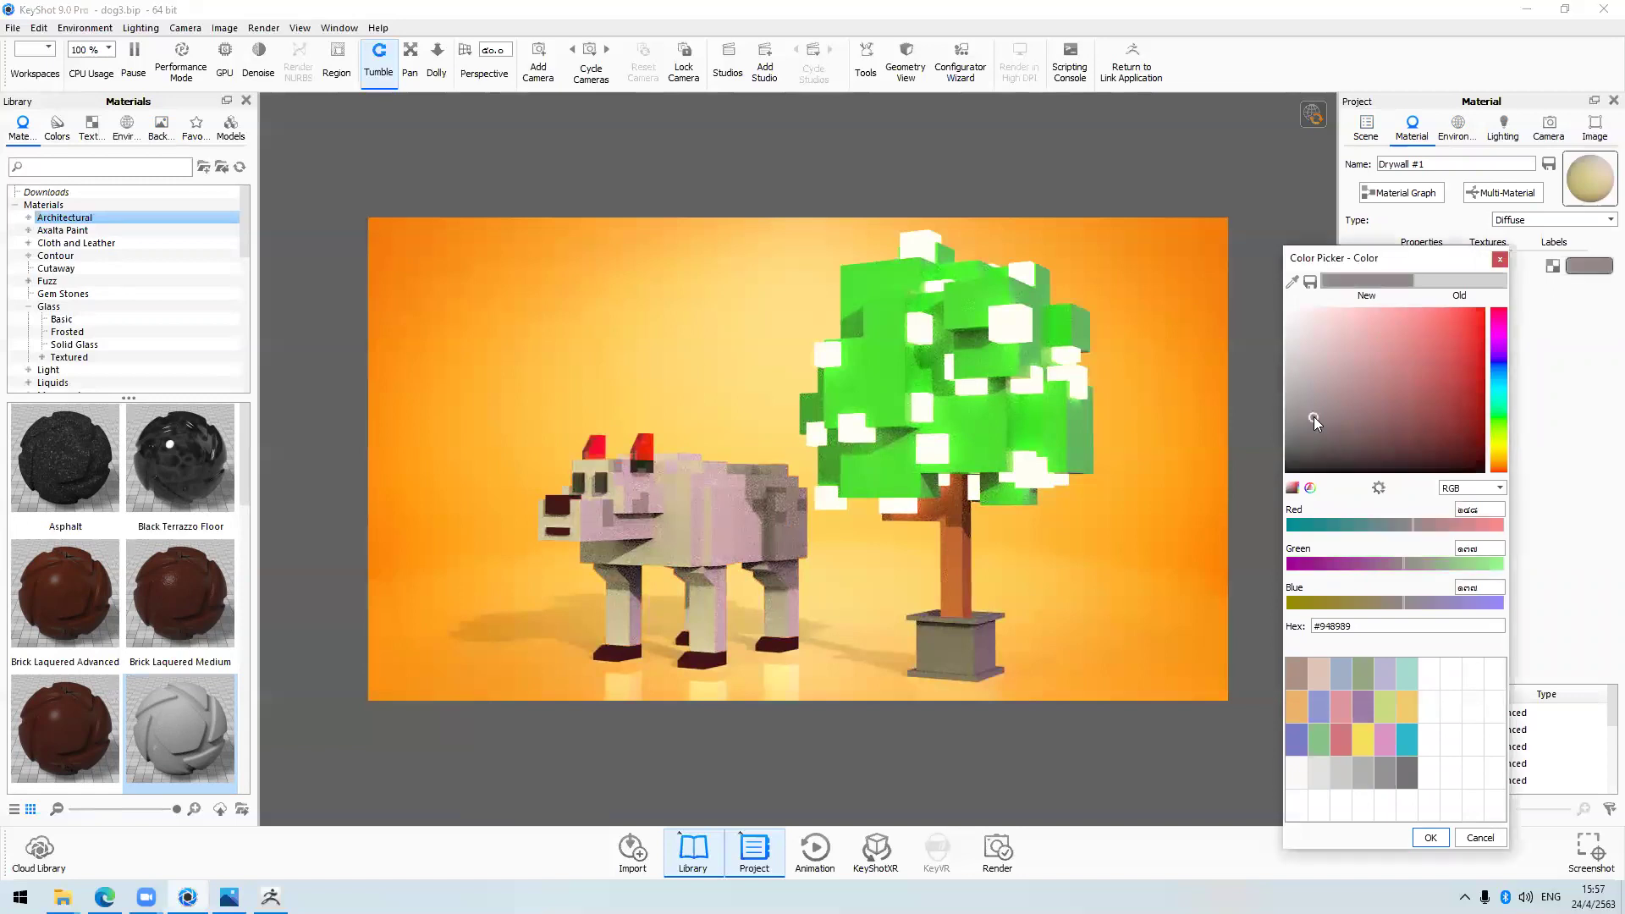
click(1500, 391)
click(1369, 415)
click(1467, 414)
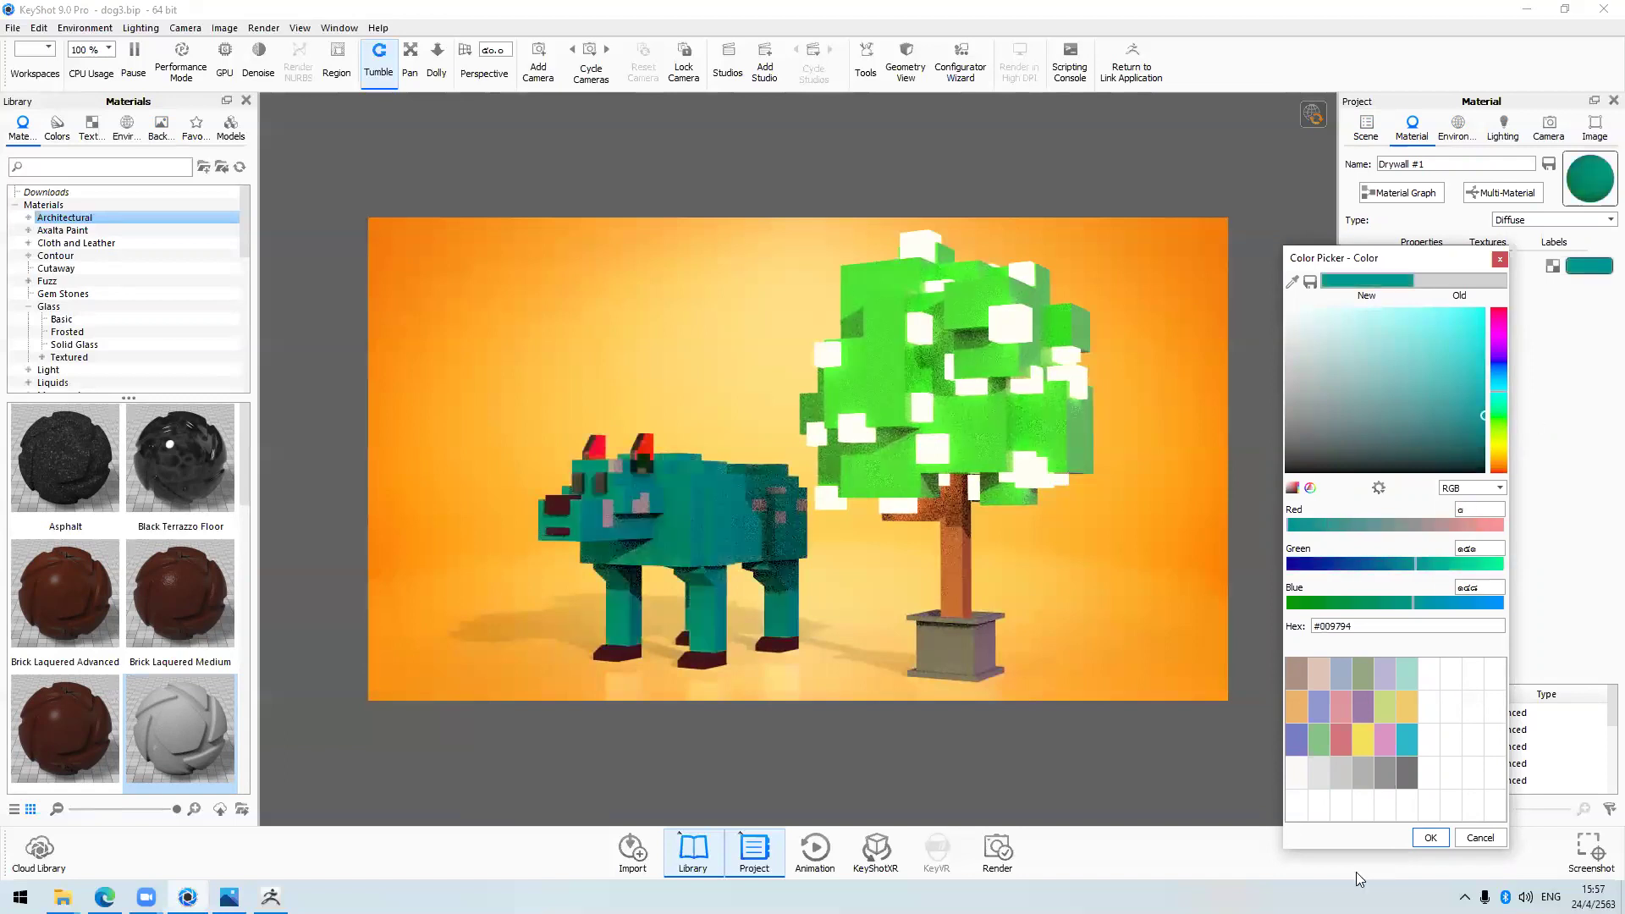
key(Return)
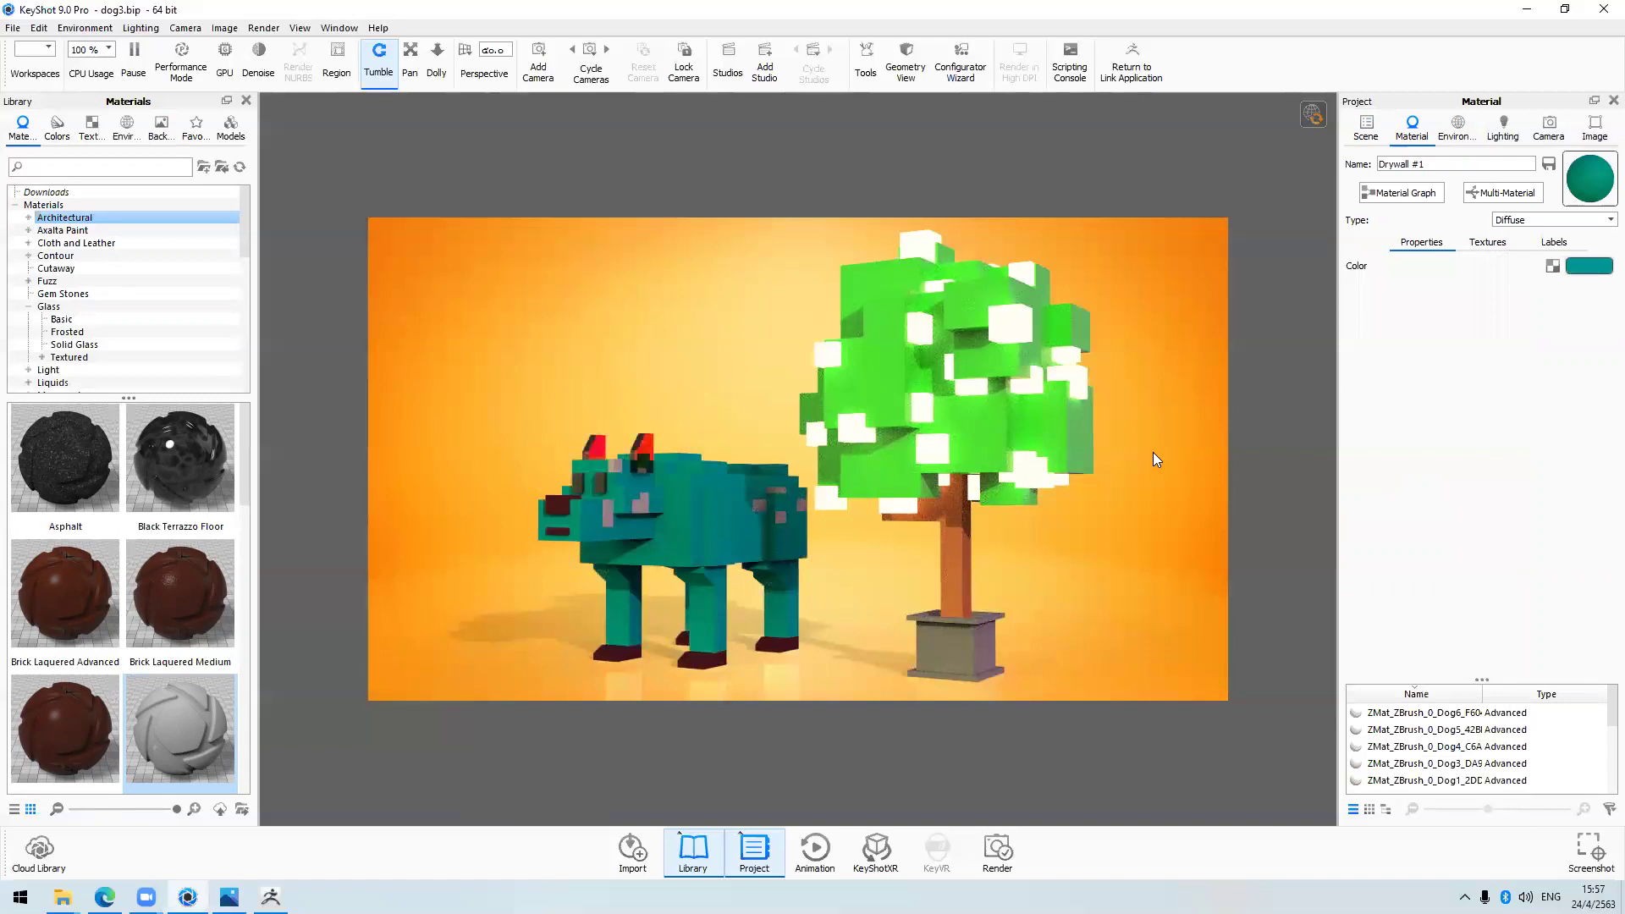
Apply the Architectural Drywall material to the tree's foliage in place of its green leather
drag(1148, 495, 1157, 534)
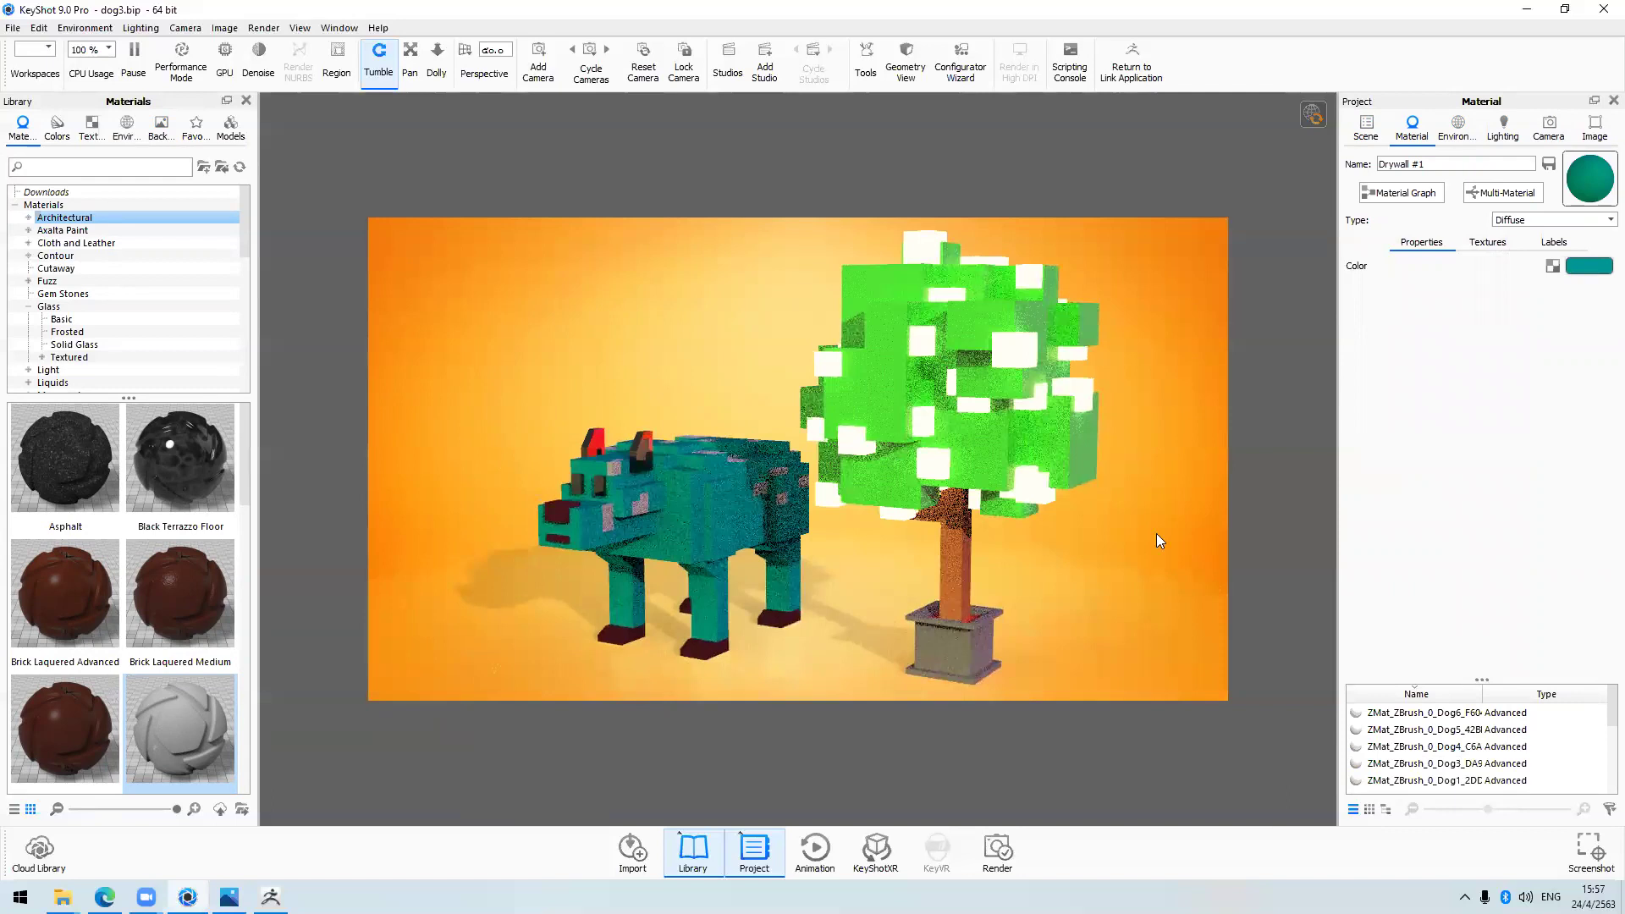
click(1549, 127)
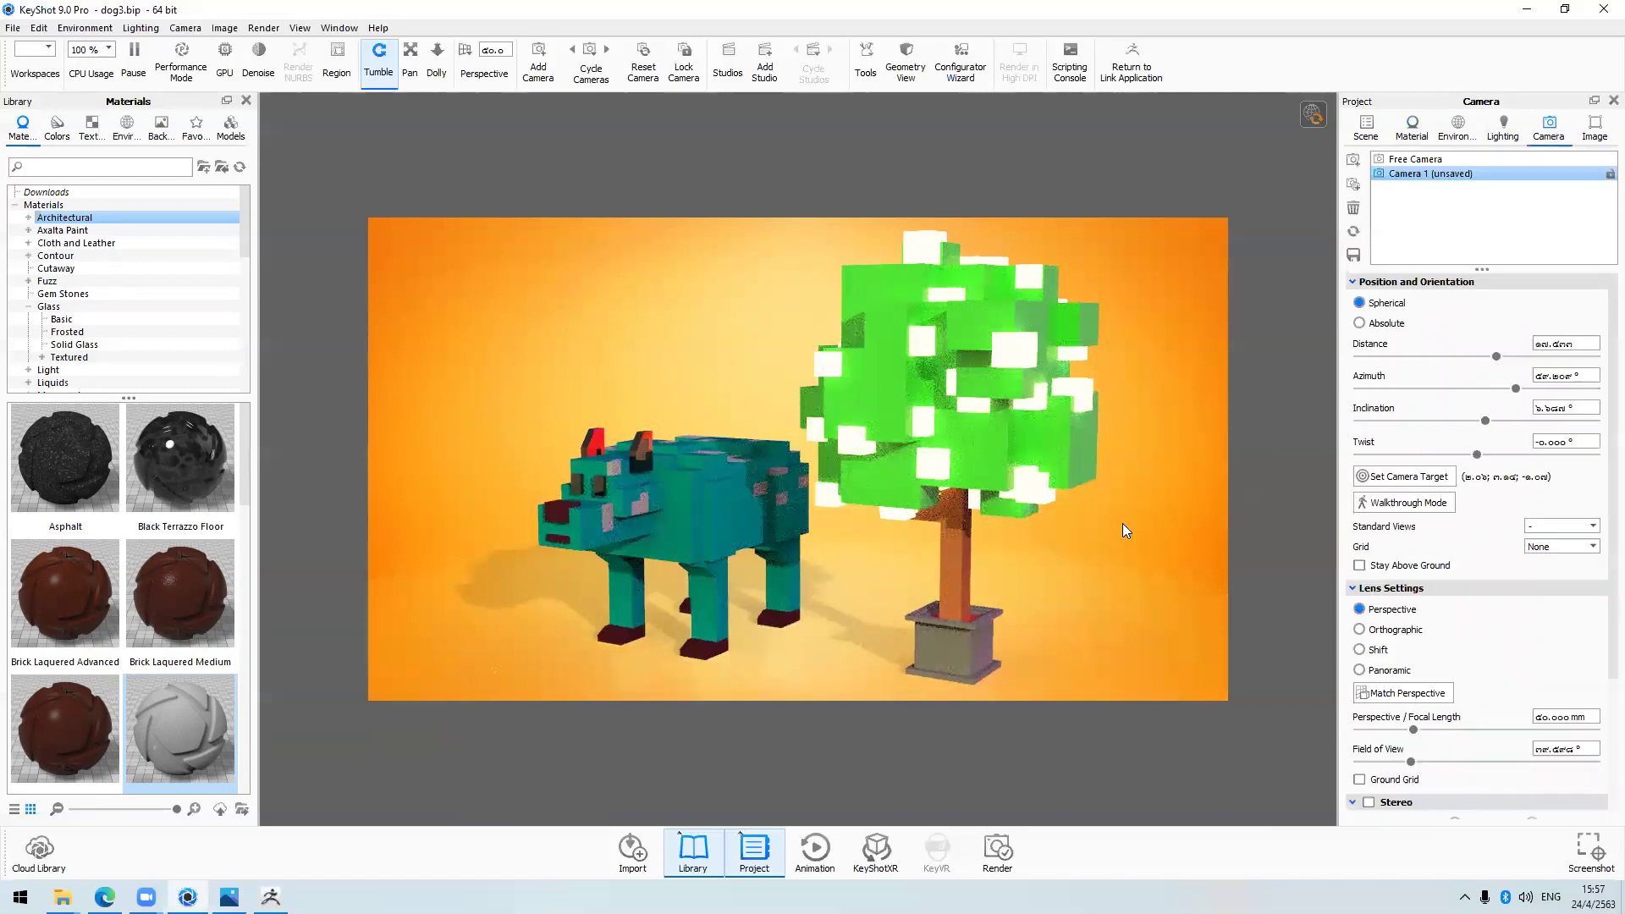
click(1068, 444)
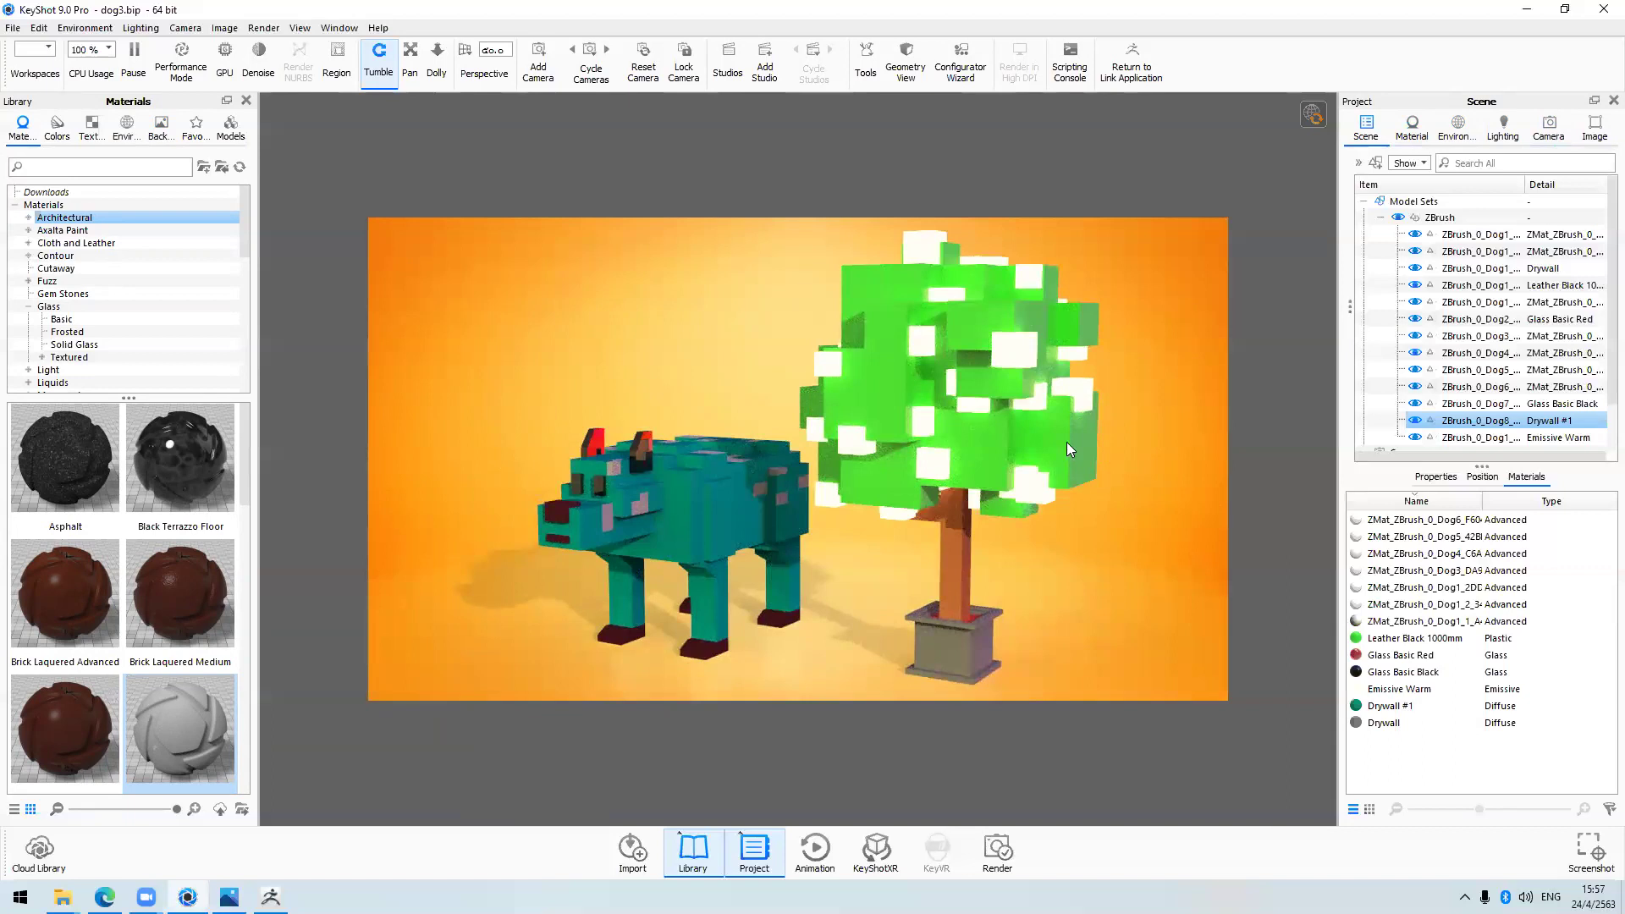
drag(1516, 404, 1547, 292)
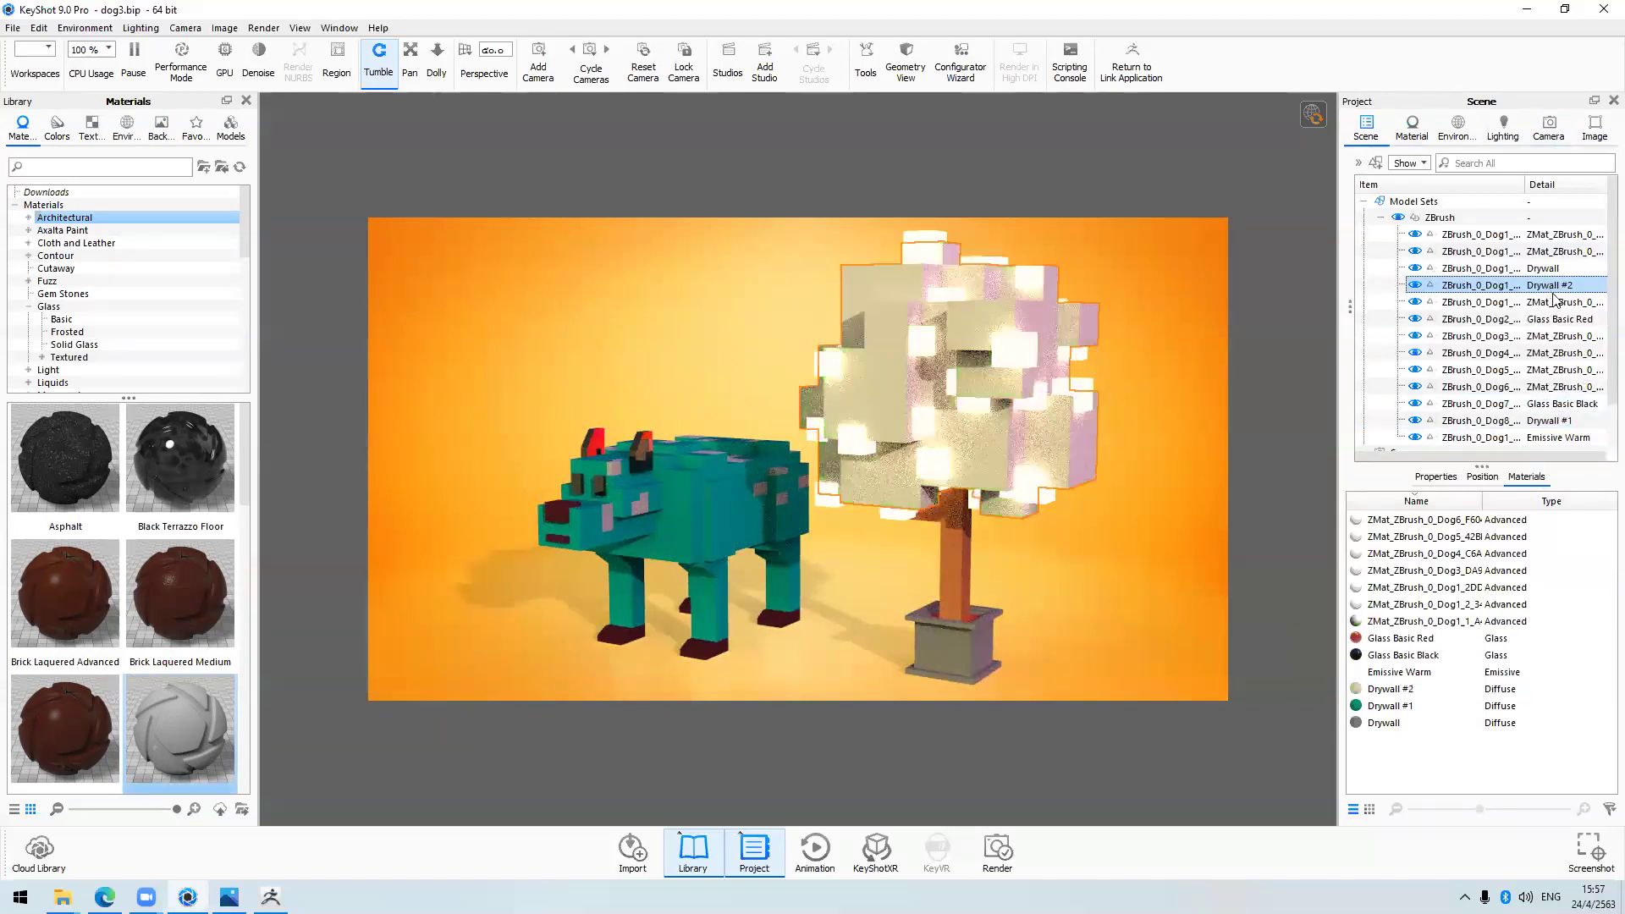
Set the colour of the tree foliage's drywall material to green #4DCE51
double_click(1548, 288)
click(1589, 266)
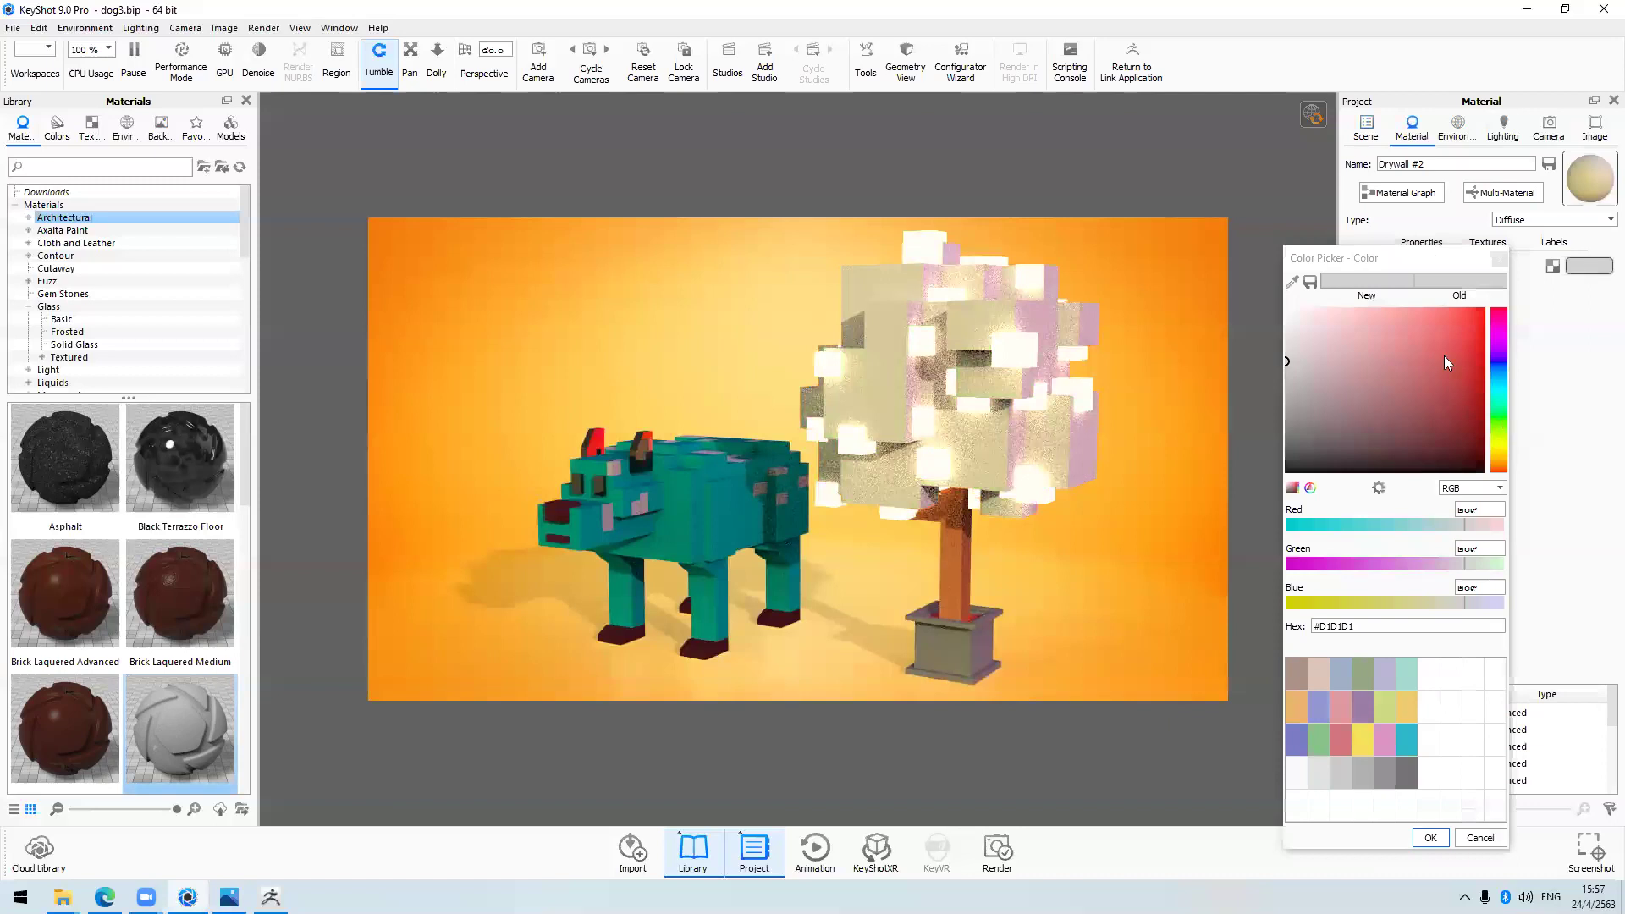
click(1446, 309)
click(1498, 416)
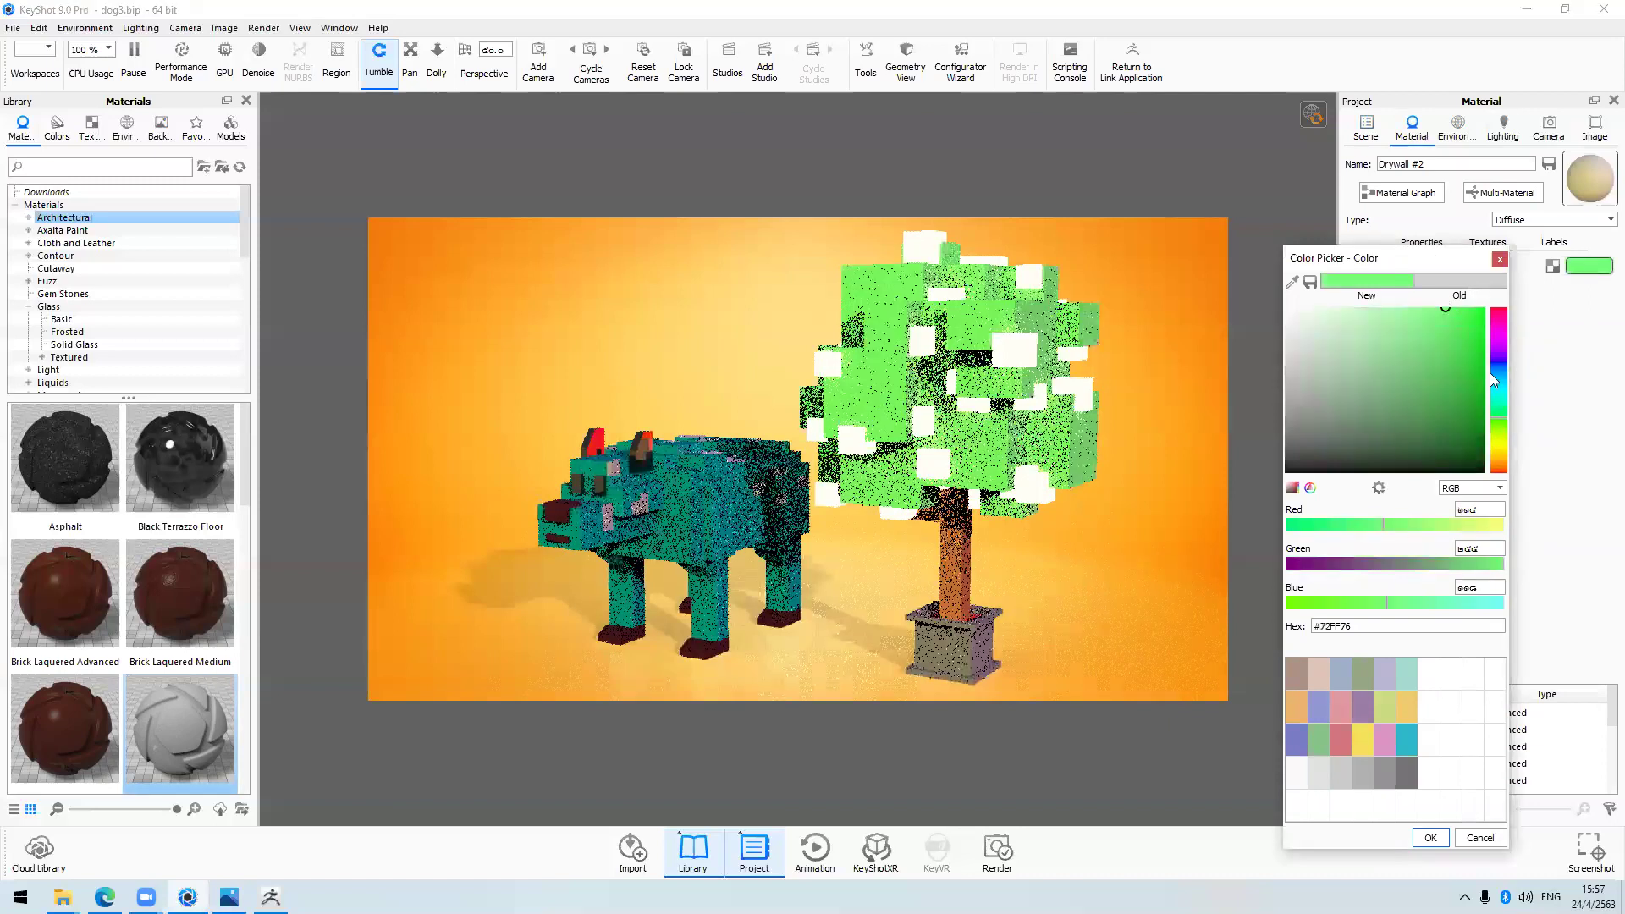
click(1483, 373)
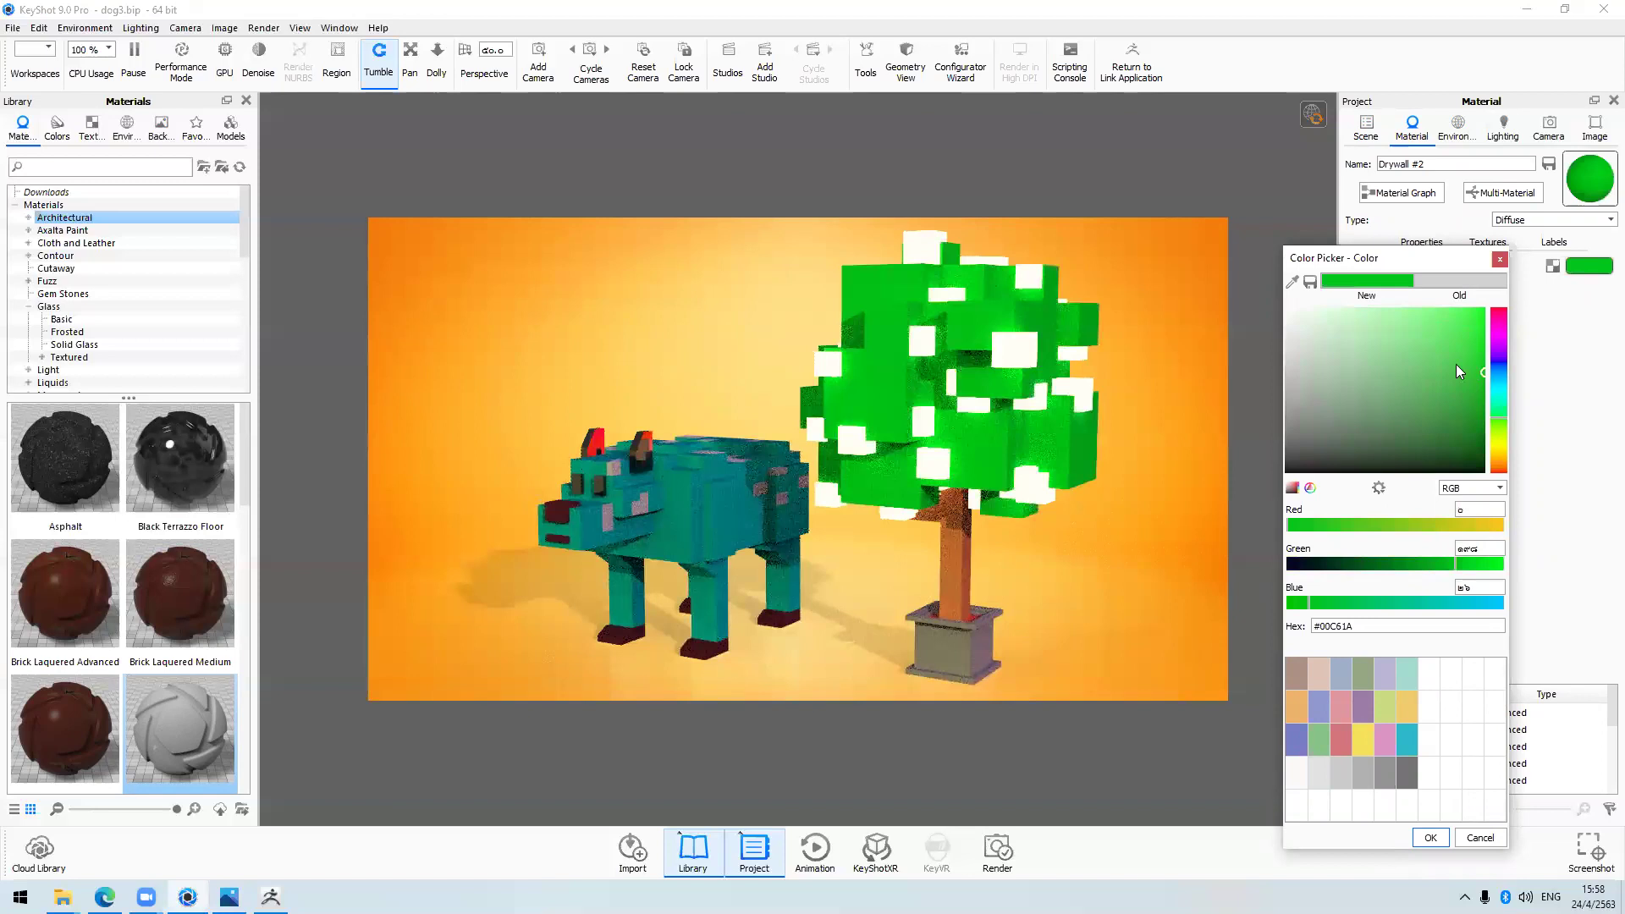
click(1459, 371)
click(1458, 365)
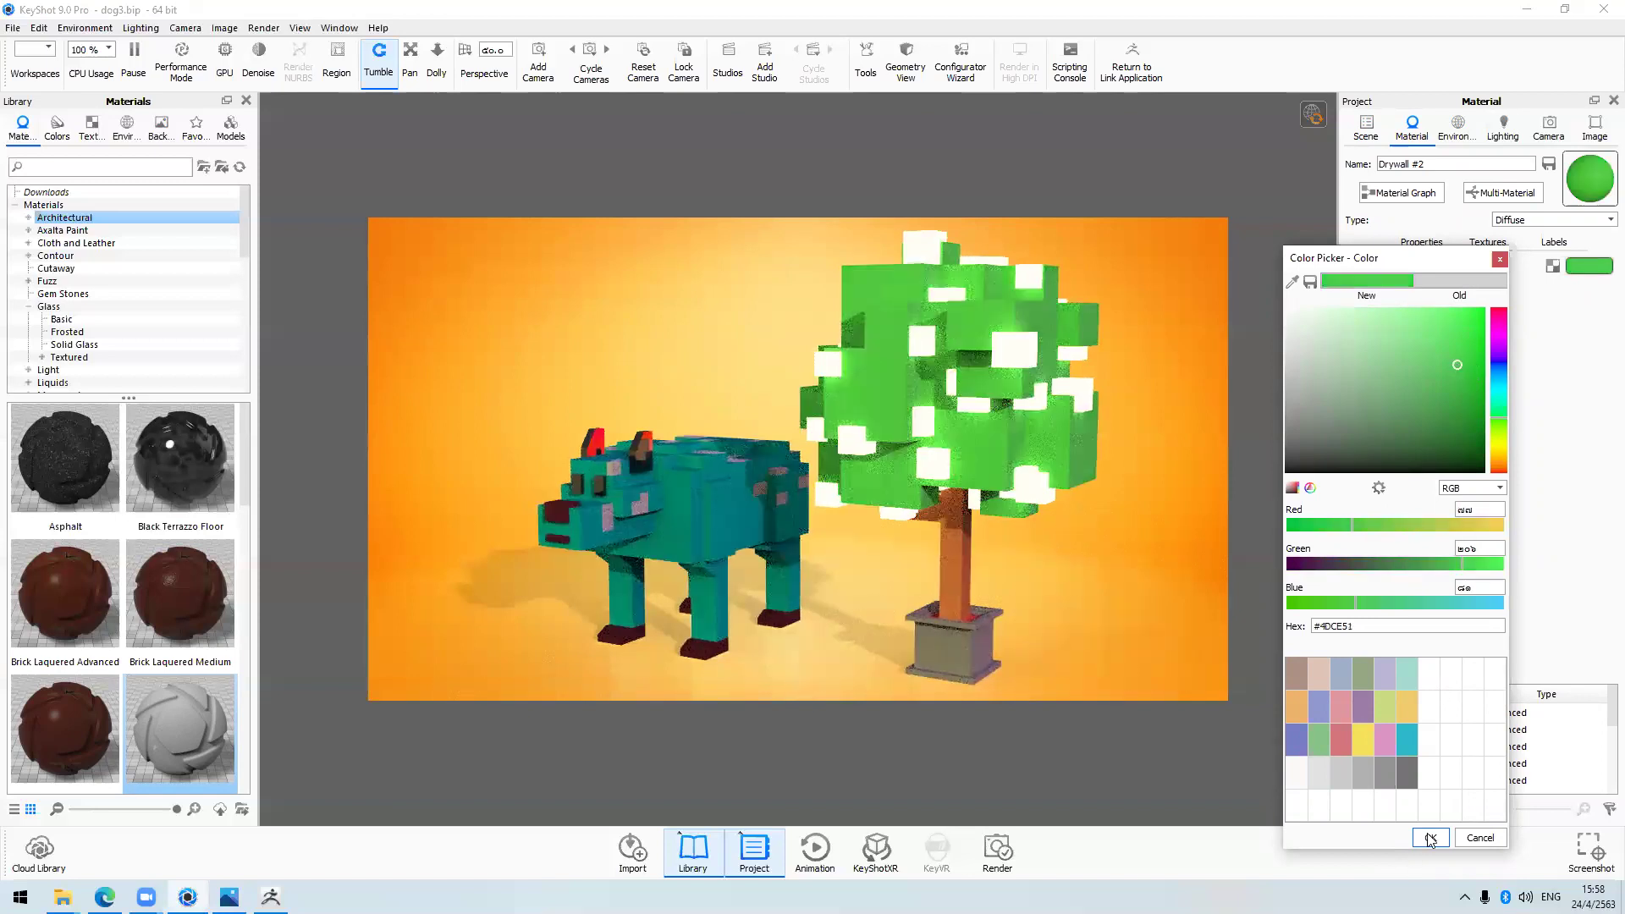
key(Return)
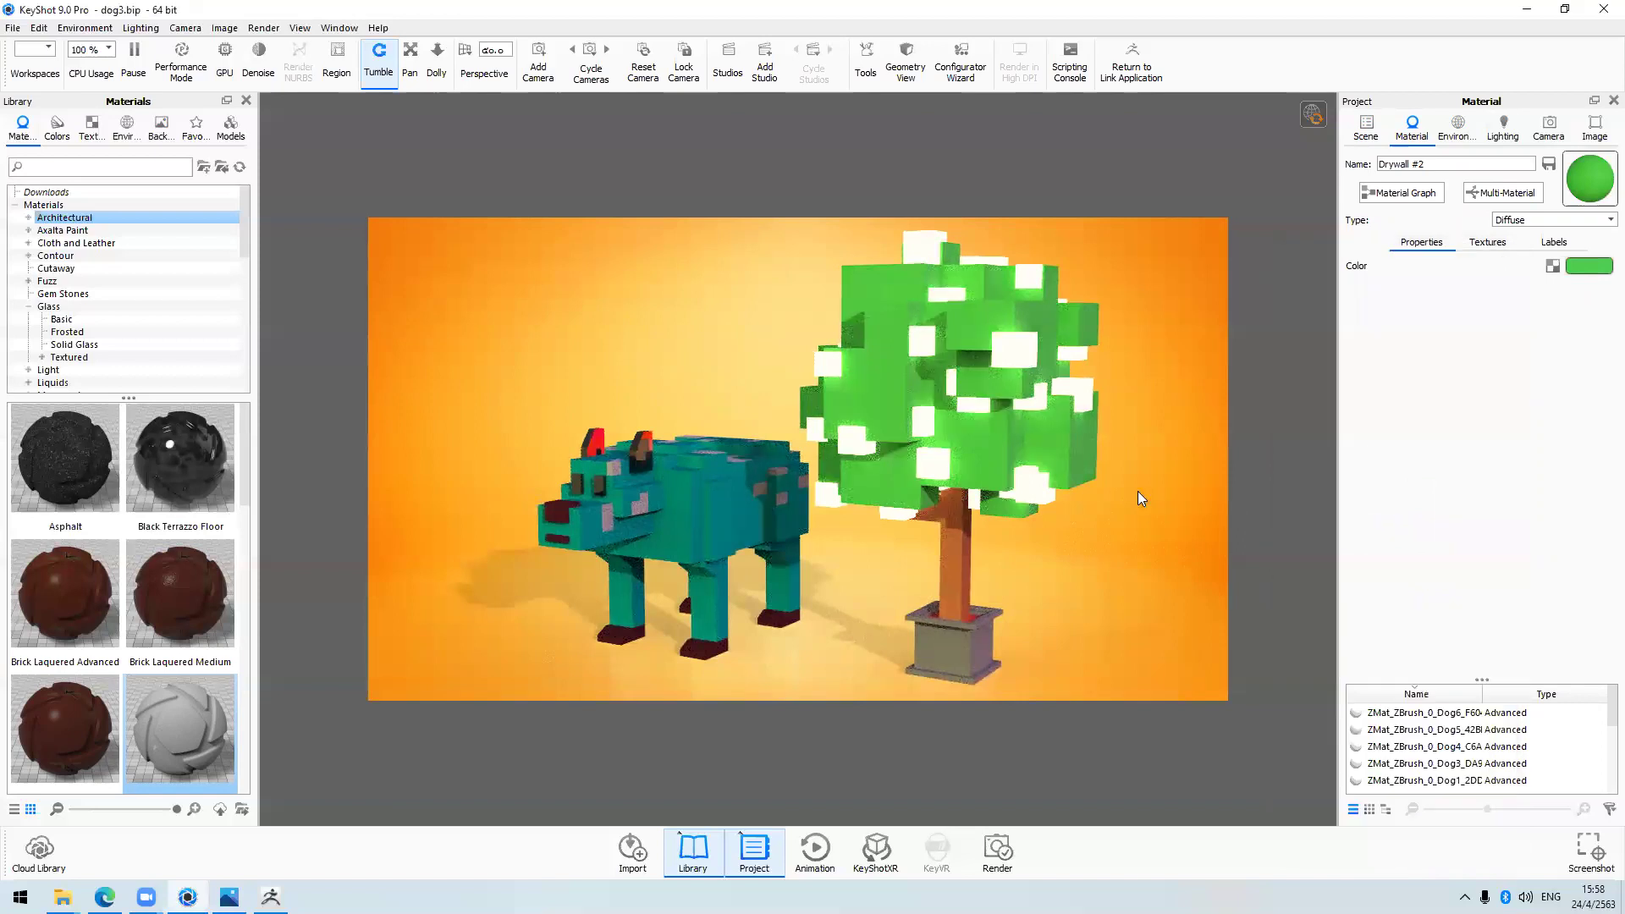
Orbit the view, switch to the Free Camera and recall the saved view of Camera 1
drag(1138, 493, 1134, 496)
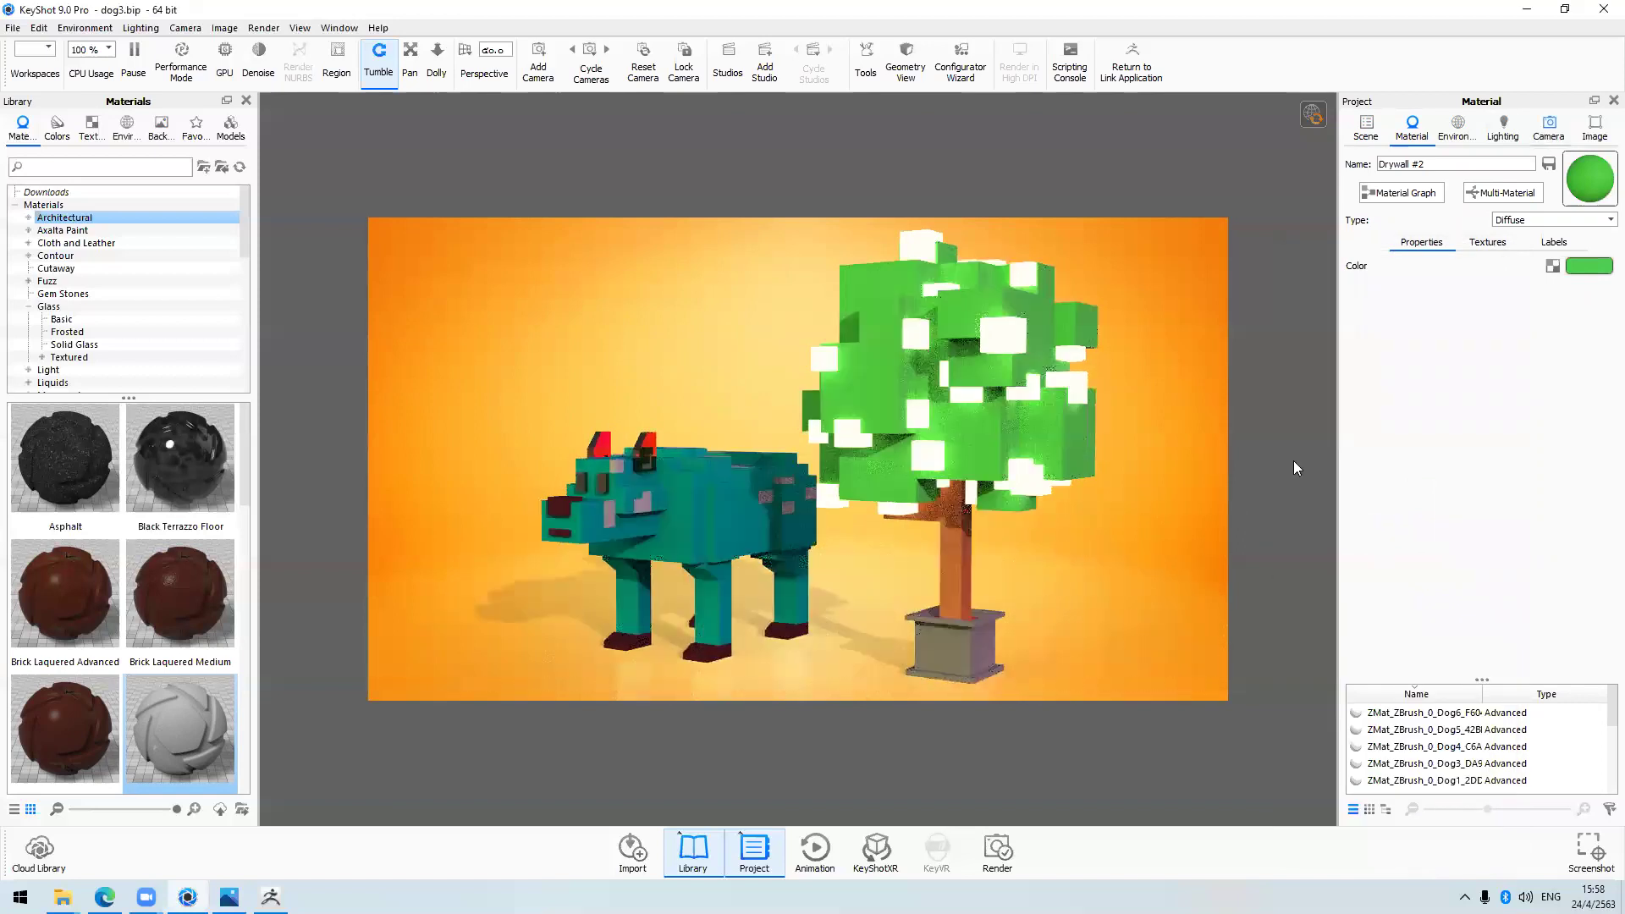
click(1544, 134)
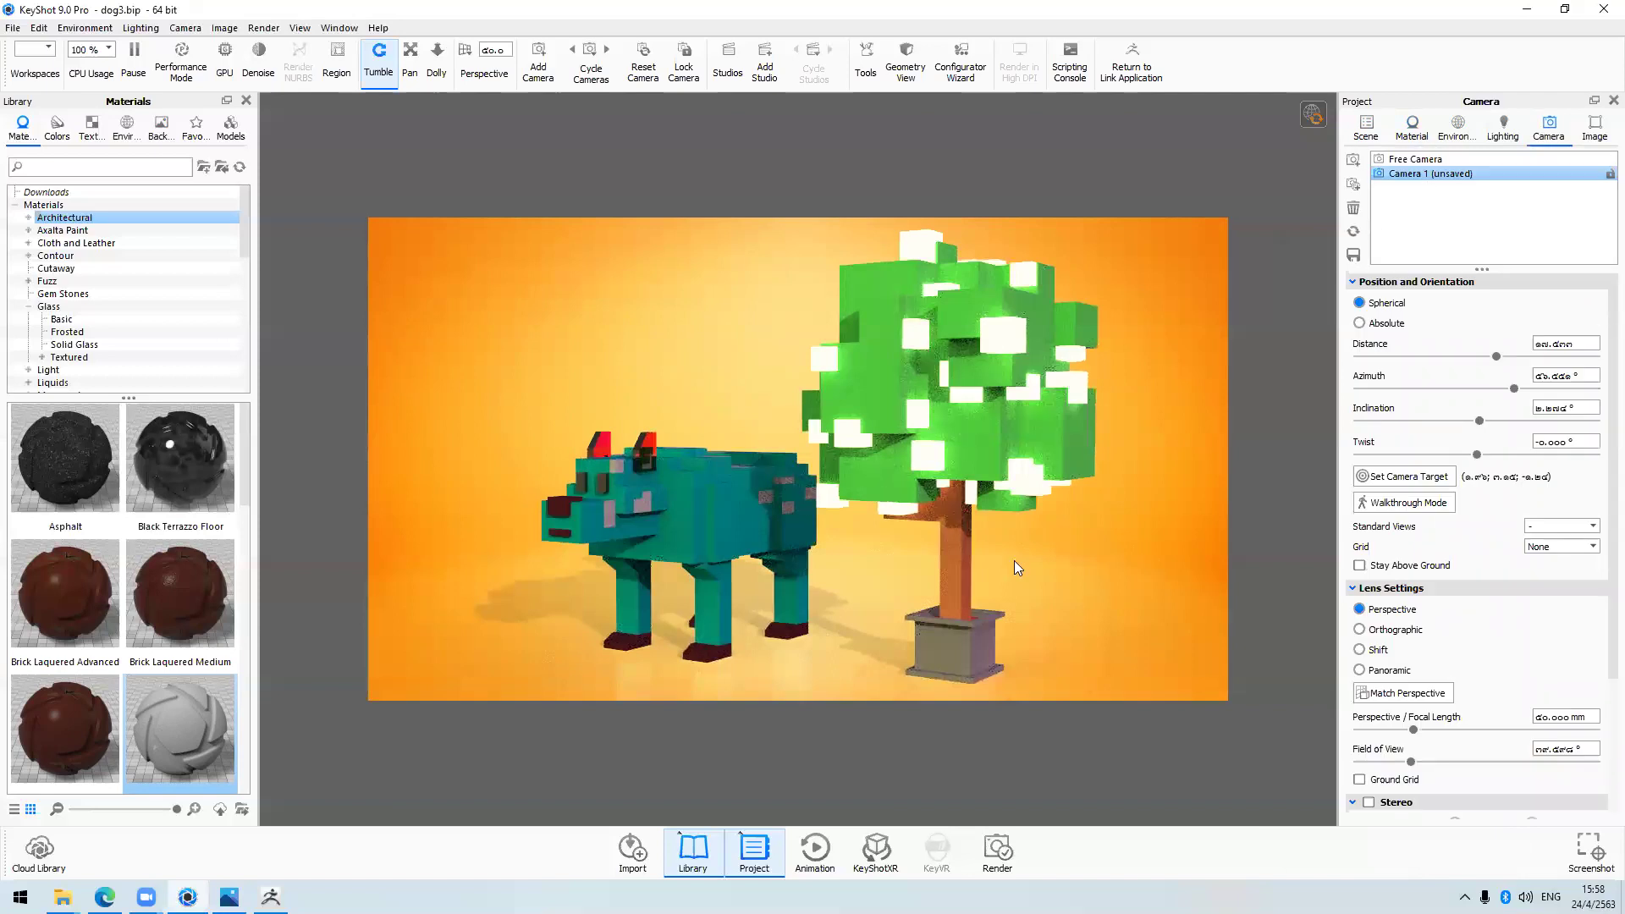
drag(1015, 560, 1250, 628)
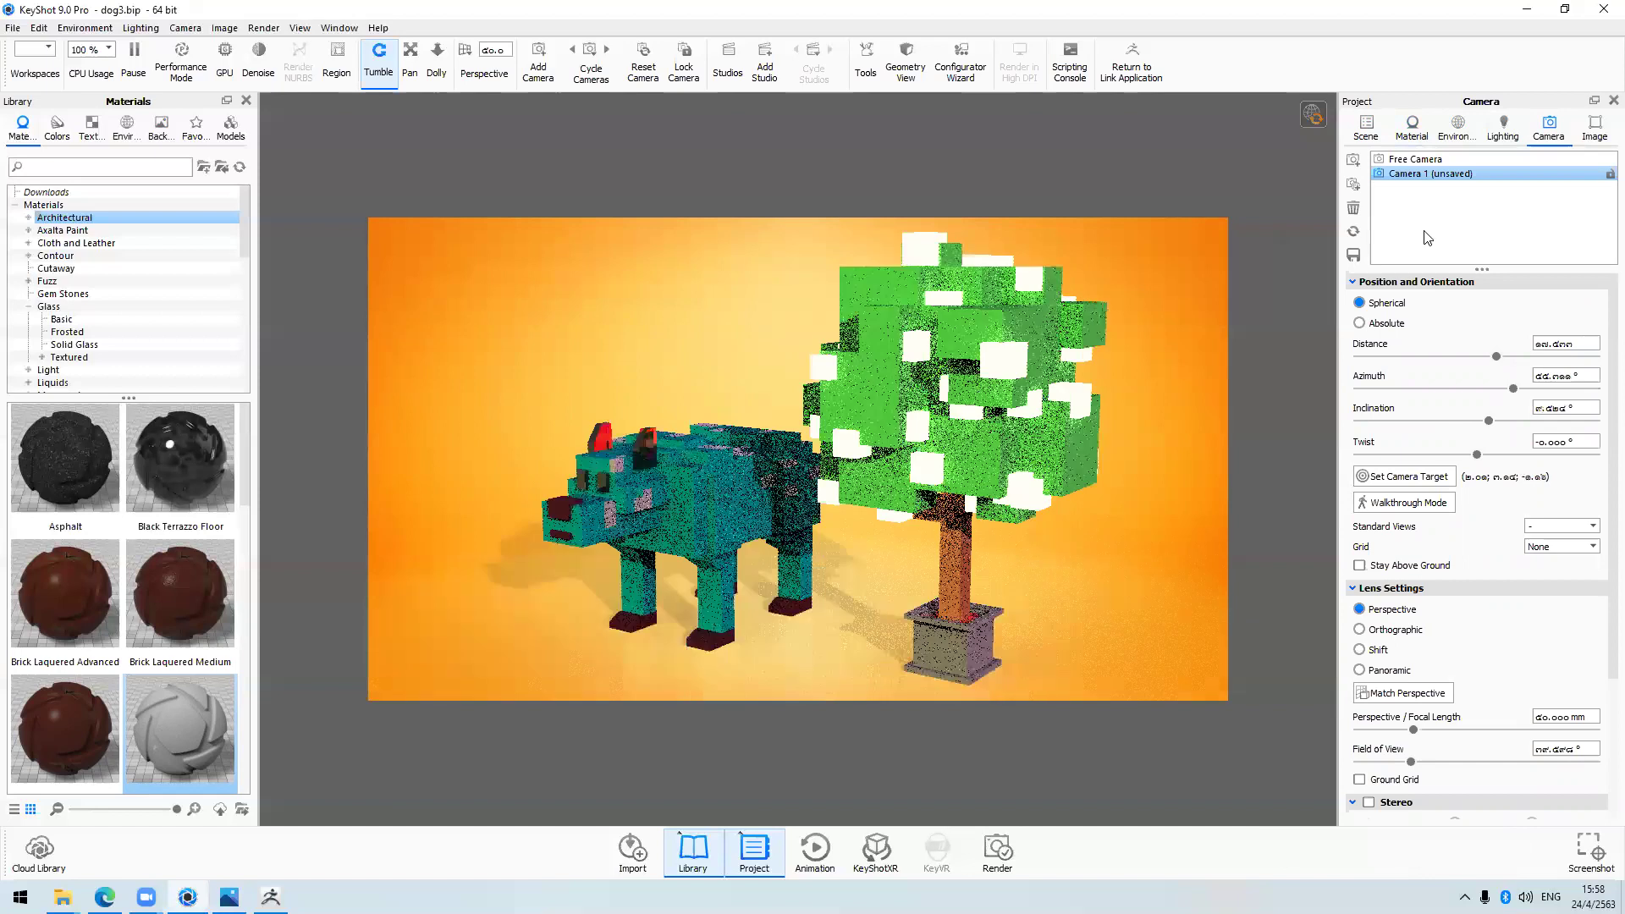
click(1441, 176)
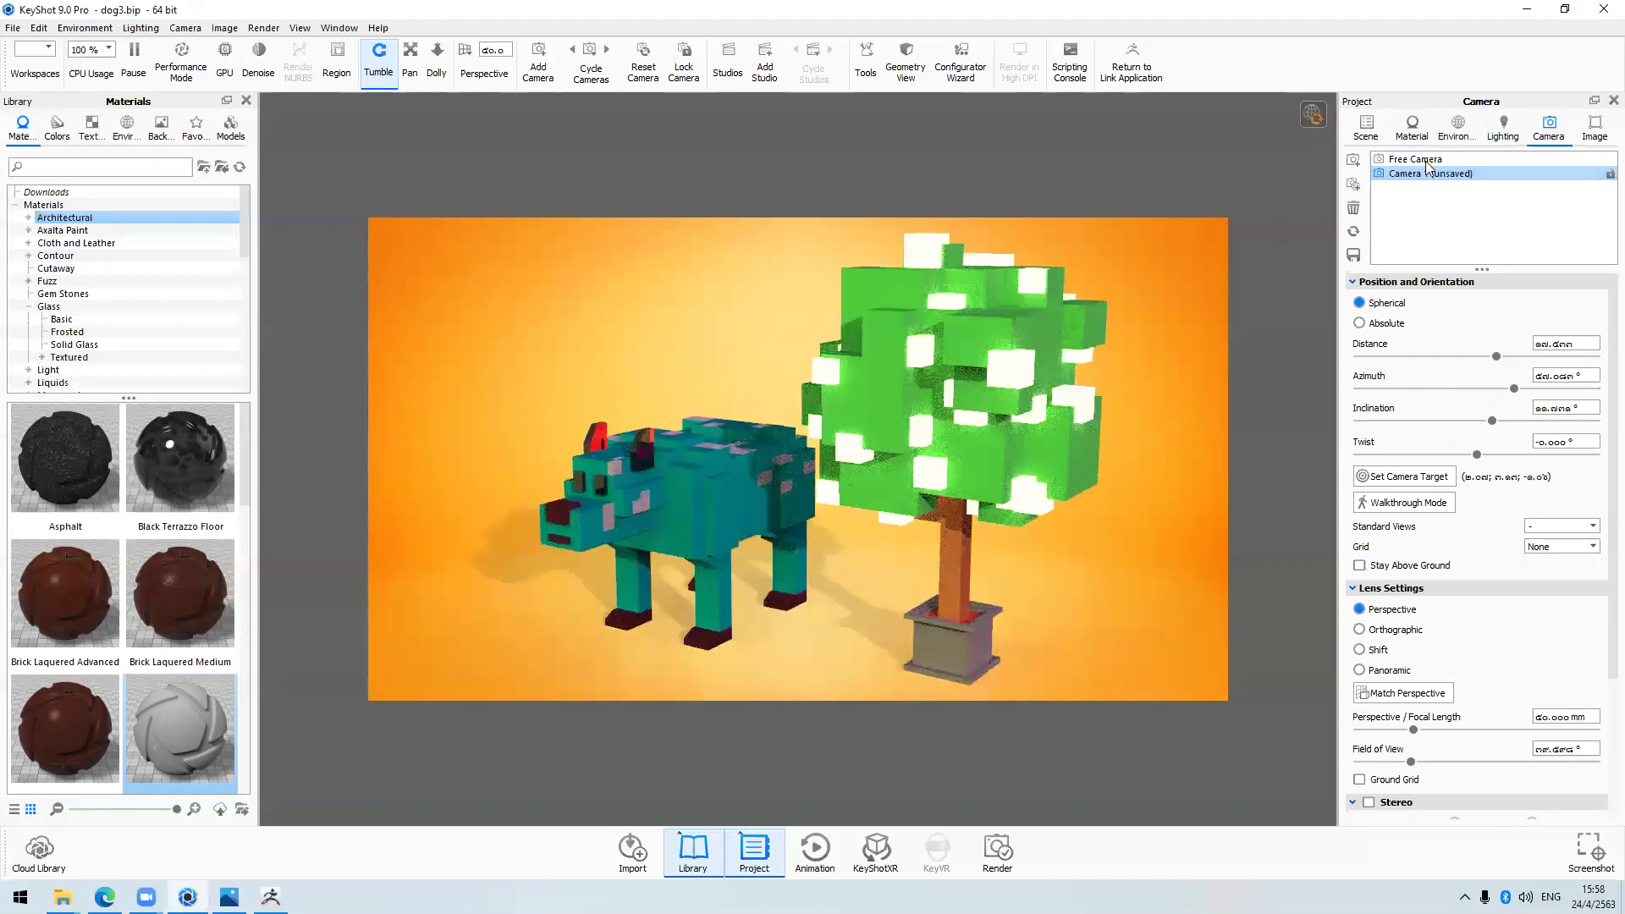
click(1424, 162)
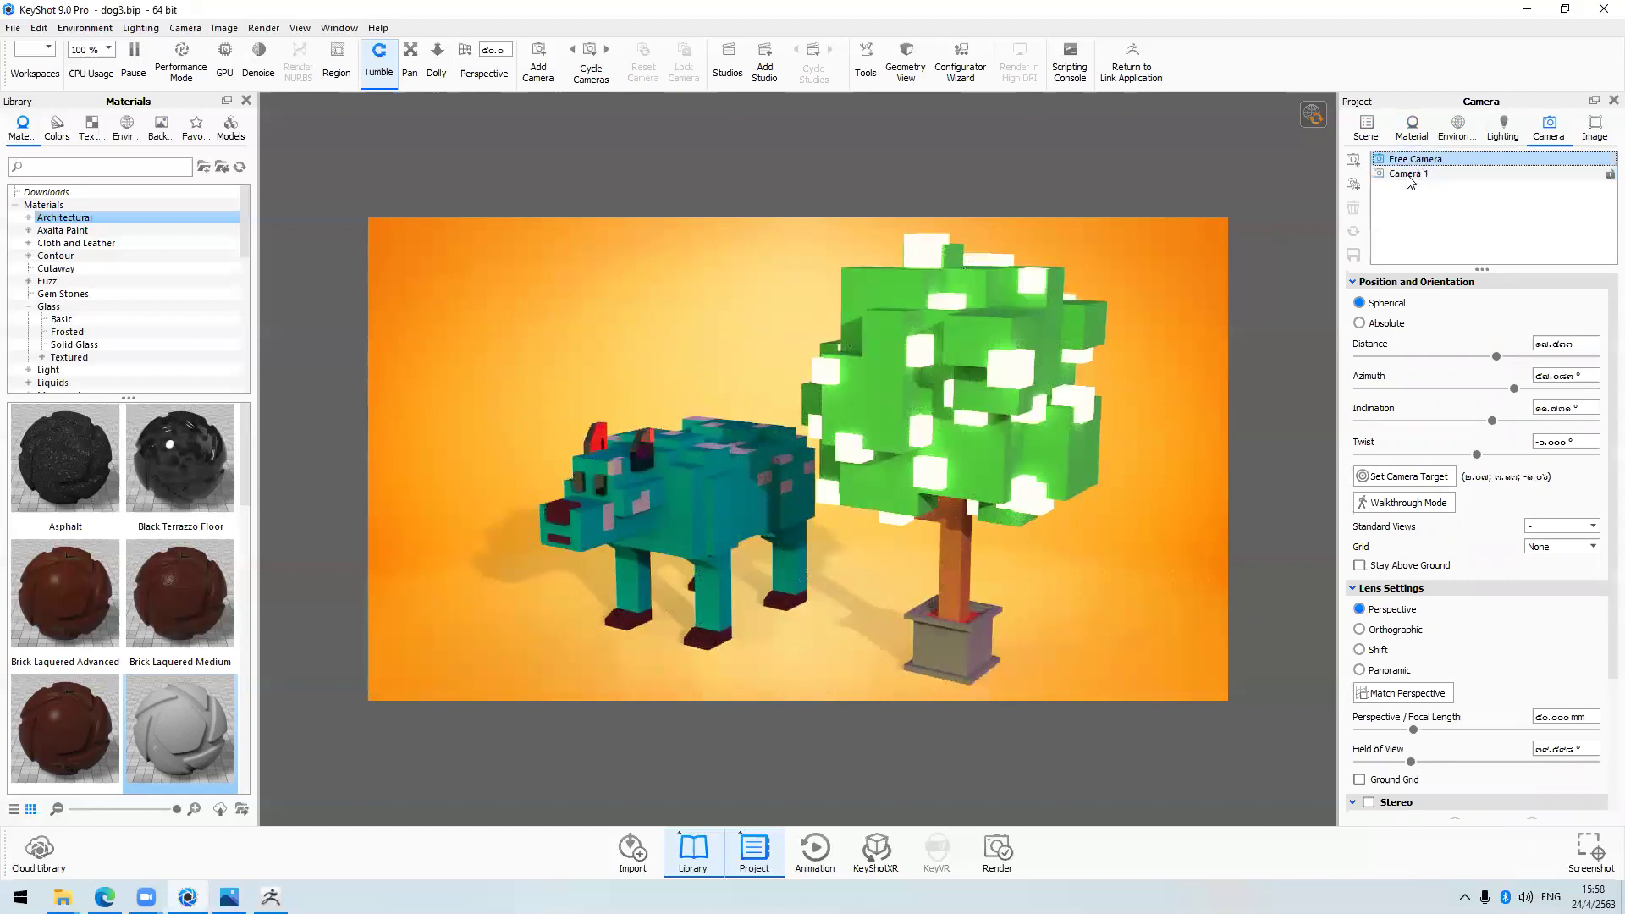
click(1408, 176)
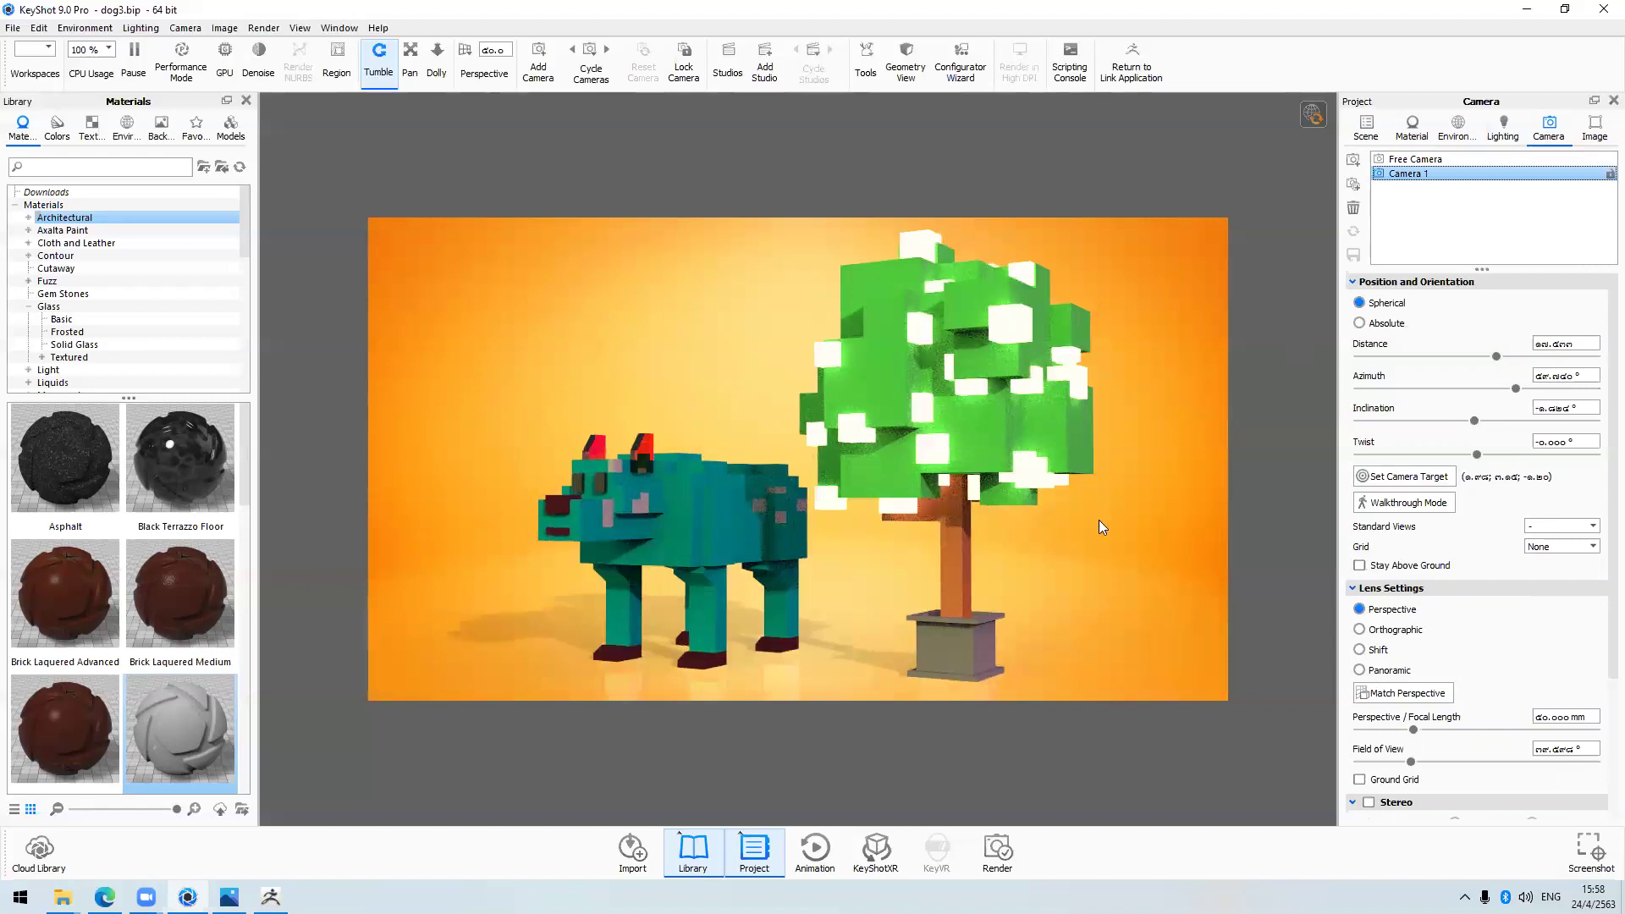
Add two cameras: one with the dog in front of the tree, one from behind the dog with the tree beside it
drag(1194, 530, 1085, 530)
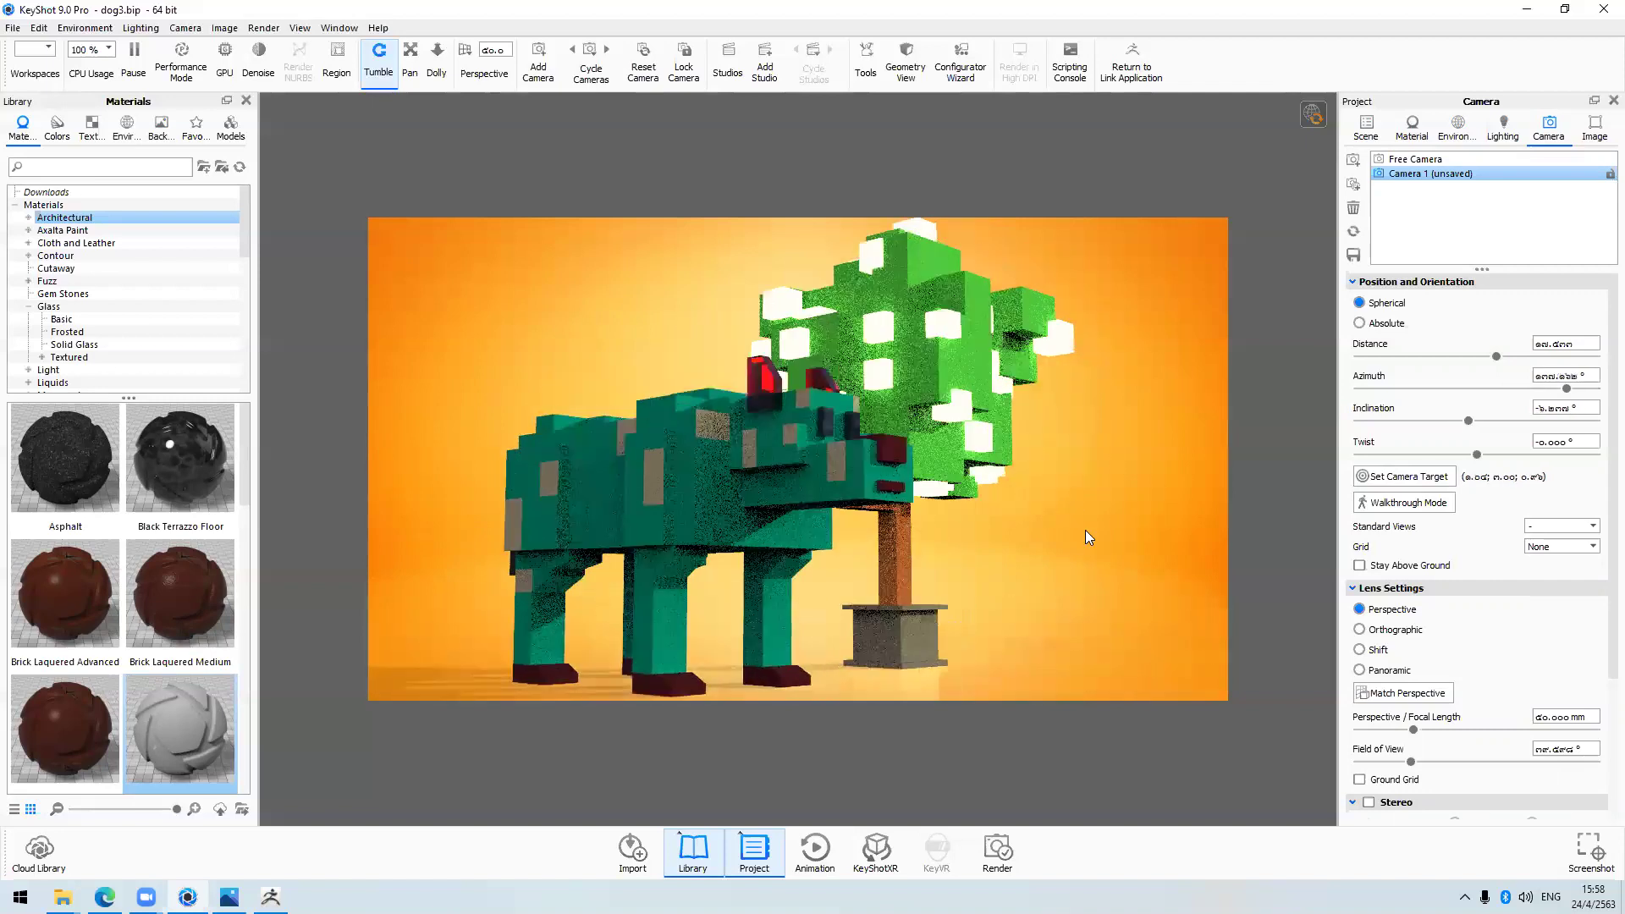
click(1357, 163)
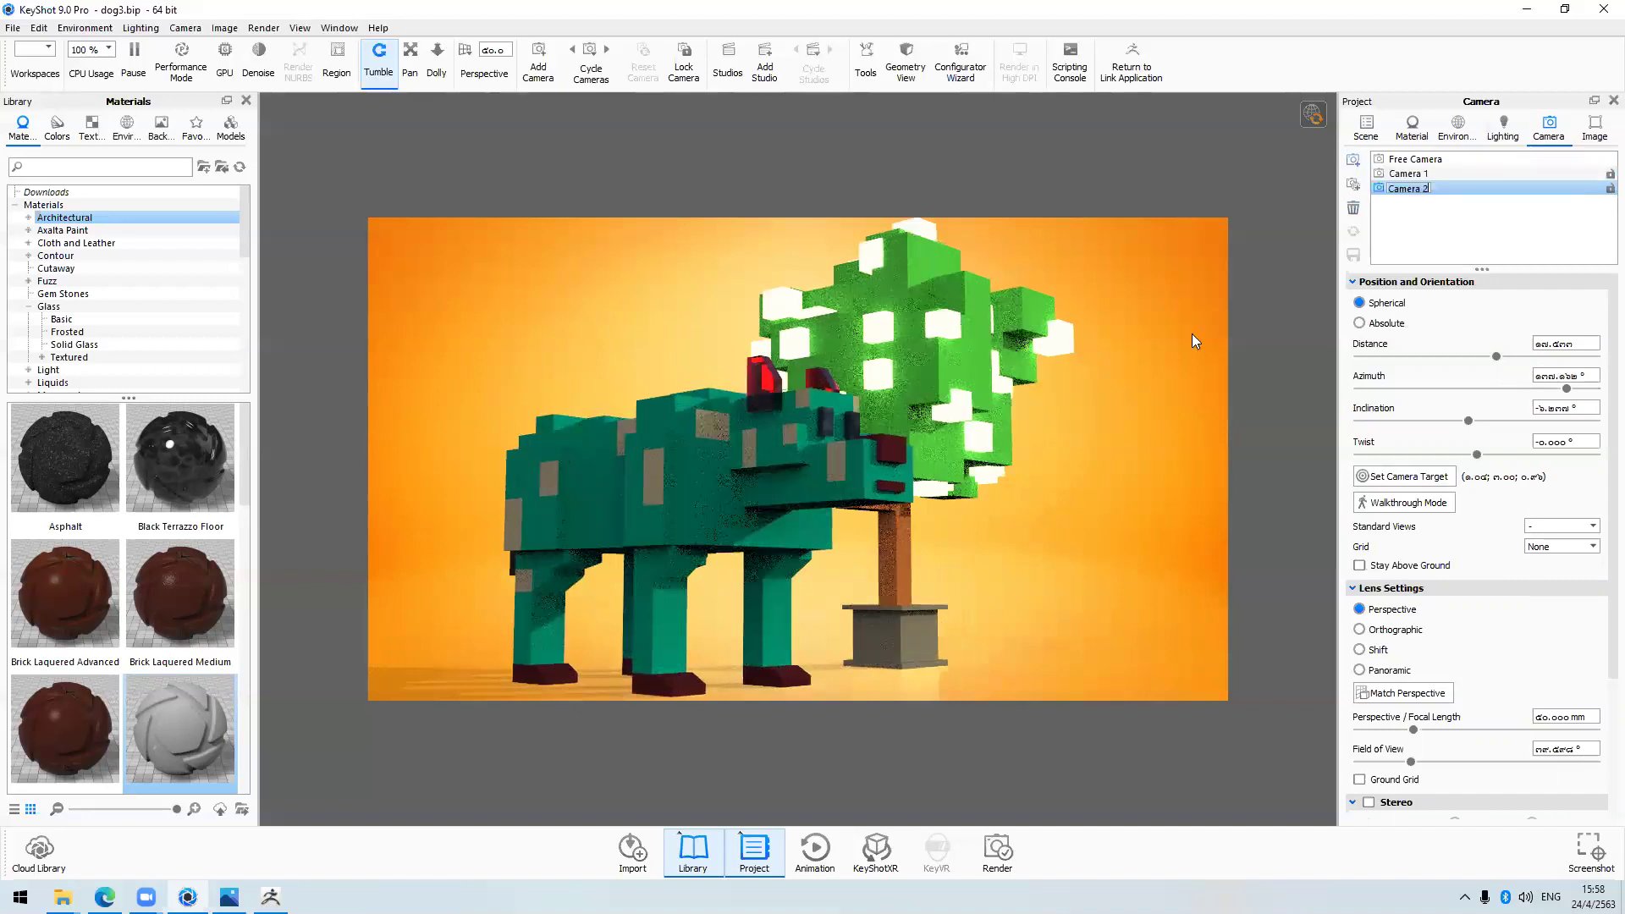
drag(1261, 389, 1202, 449)
drag(1290, 323, 862, 334)
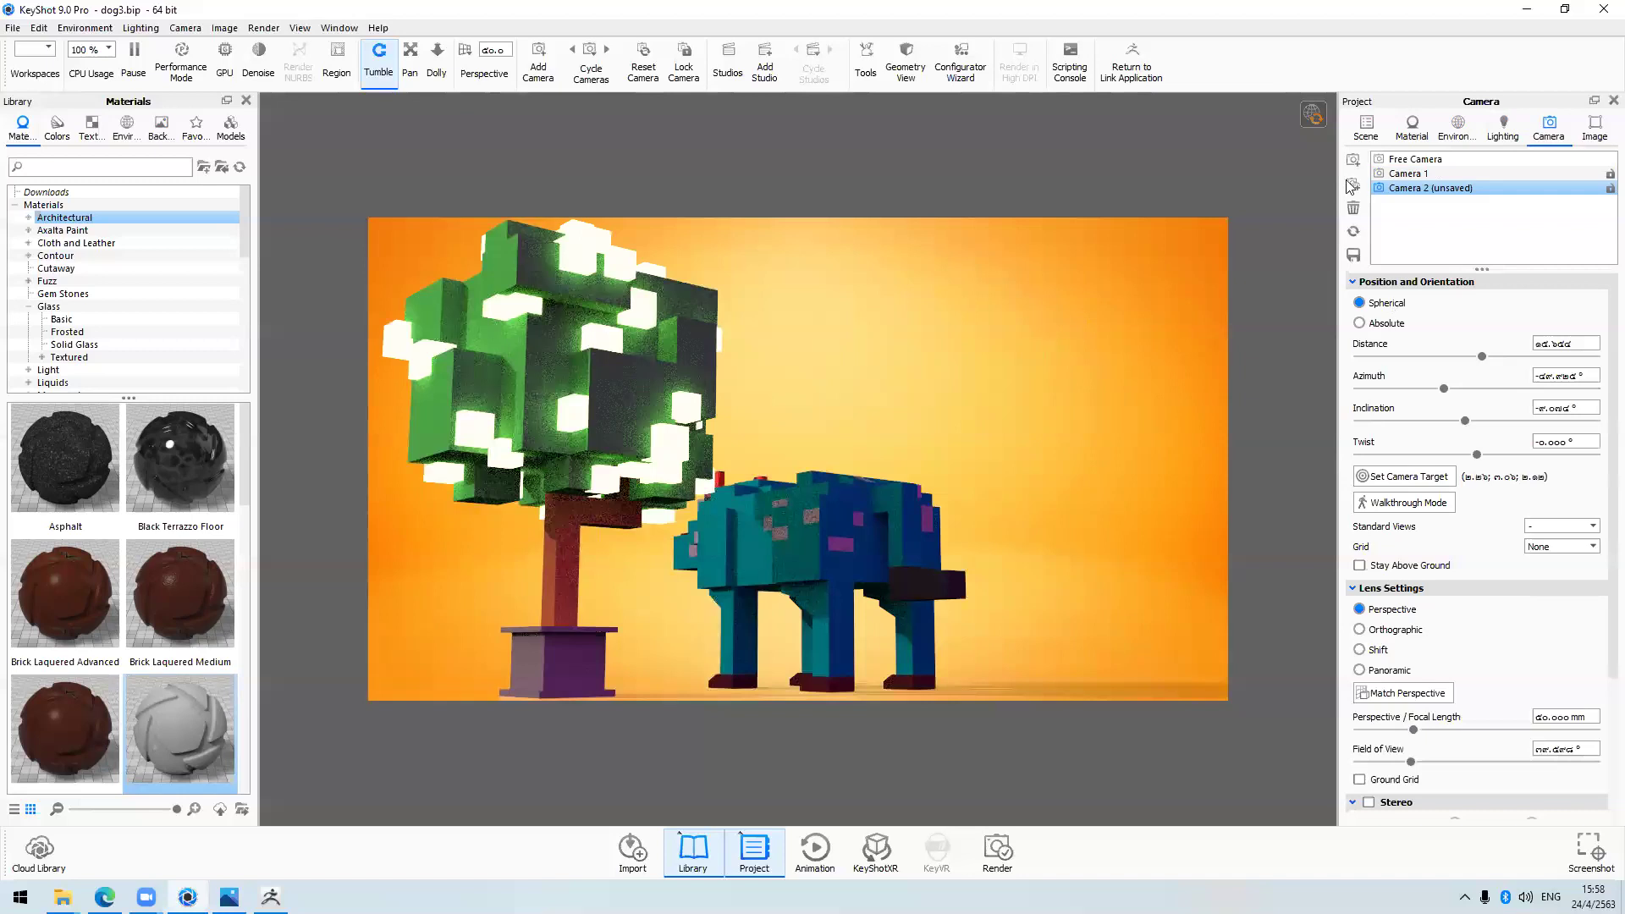
key(ctrl+shift+c)
key(Return)
Add a camera looking down on the dog and tree from a high angle, with the dog's face visible
drag(693, 361, 1230, 325)
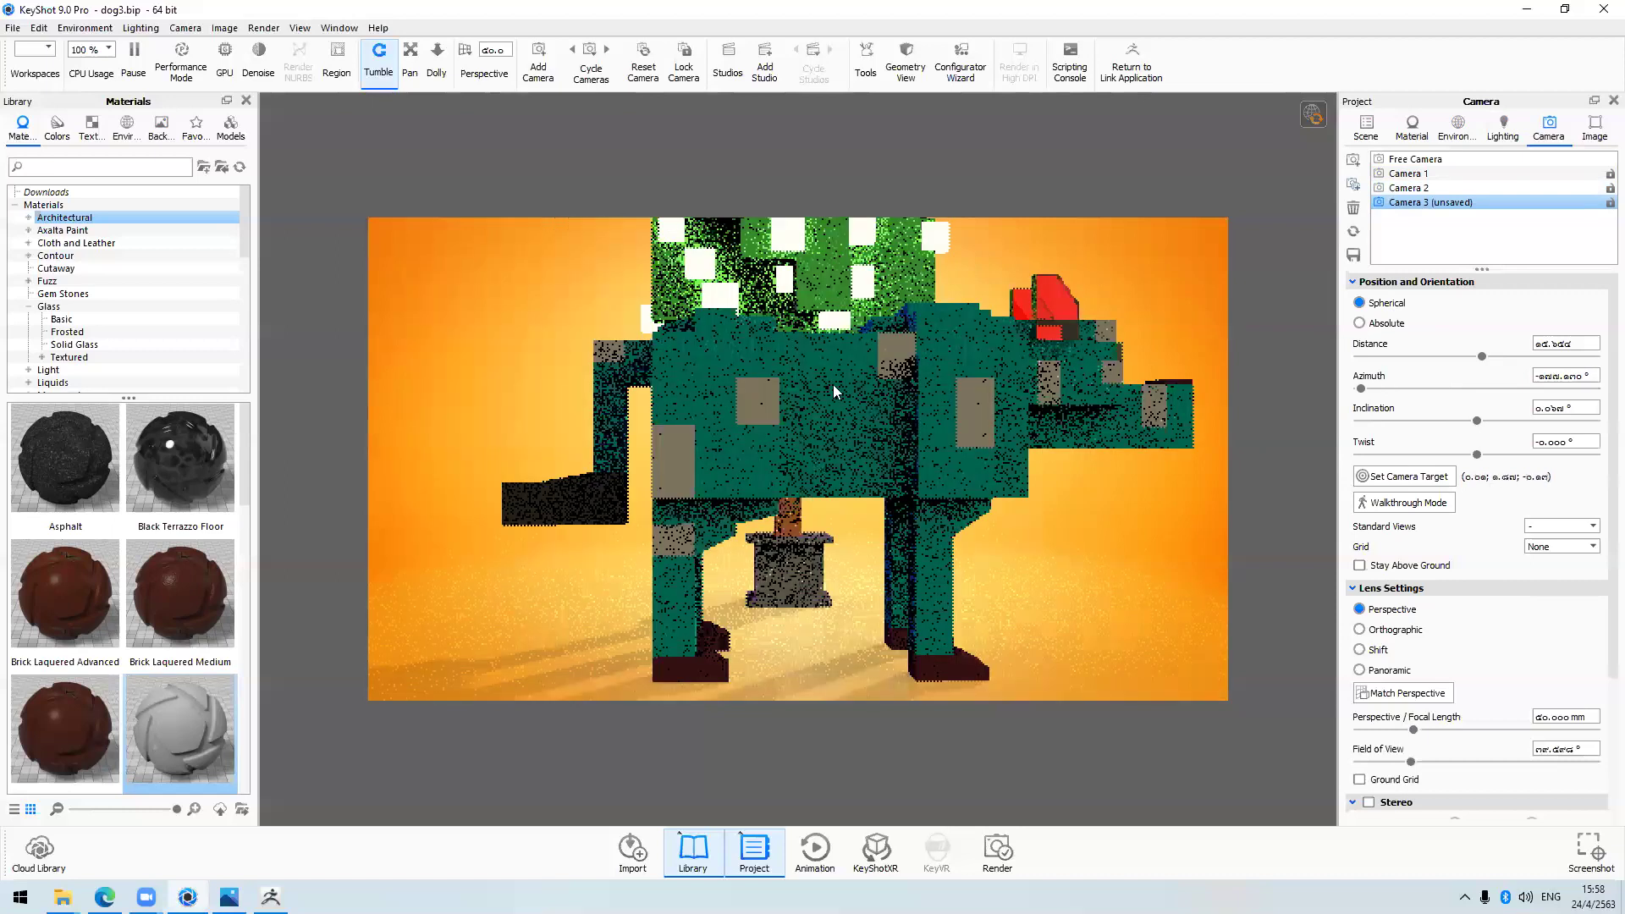
drag(834, 385, 793, 377)
middle_drag(795, 359, 795, 350)
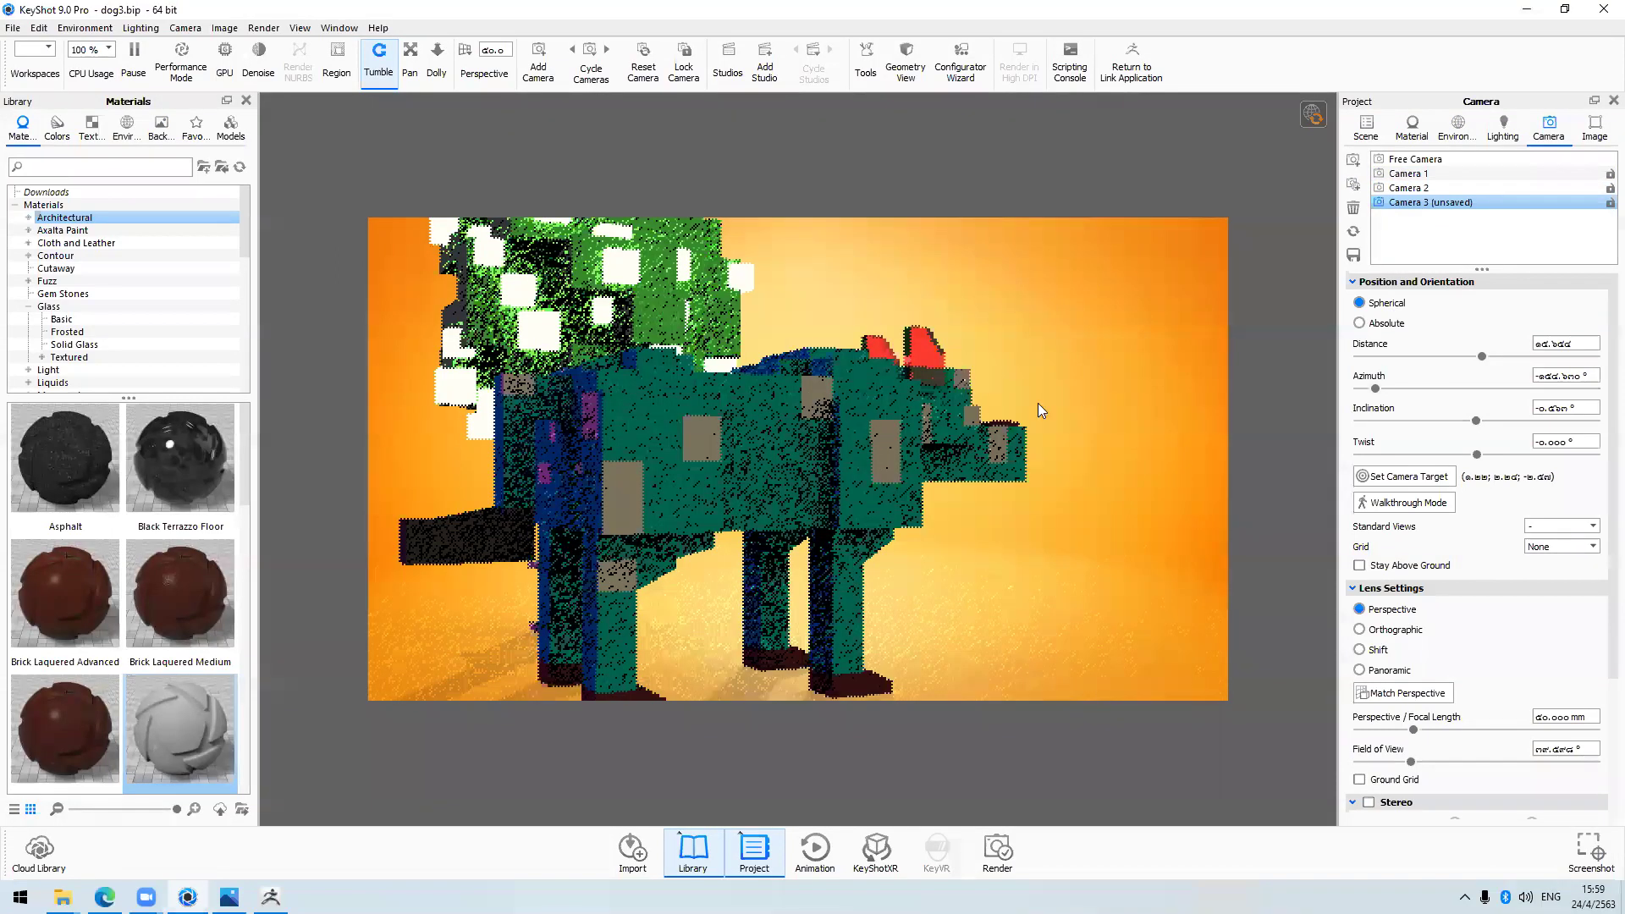
drag(1087, 410, 1231, 567)
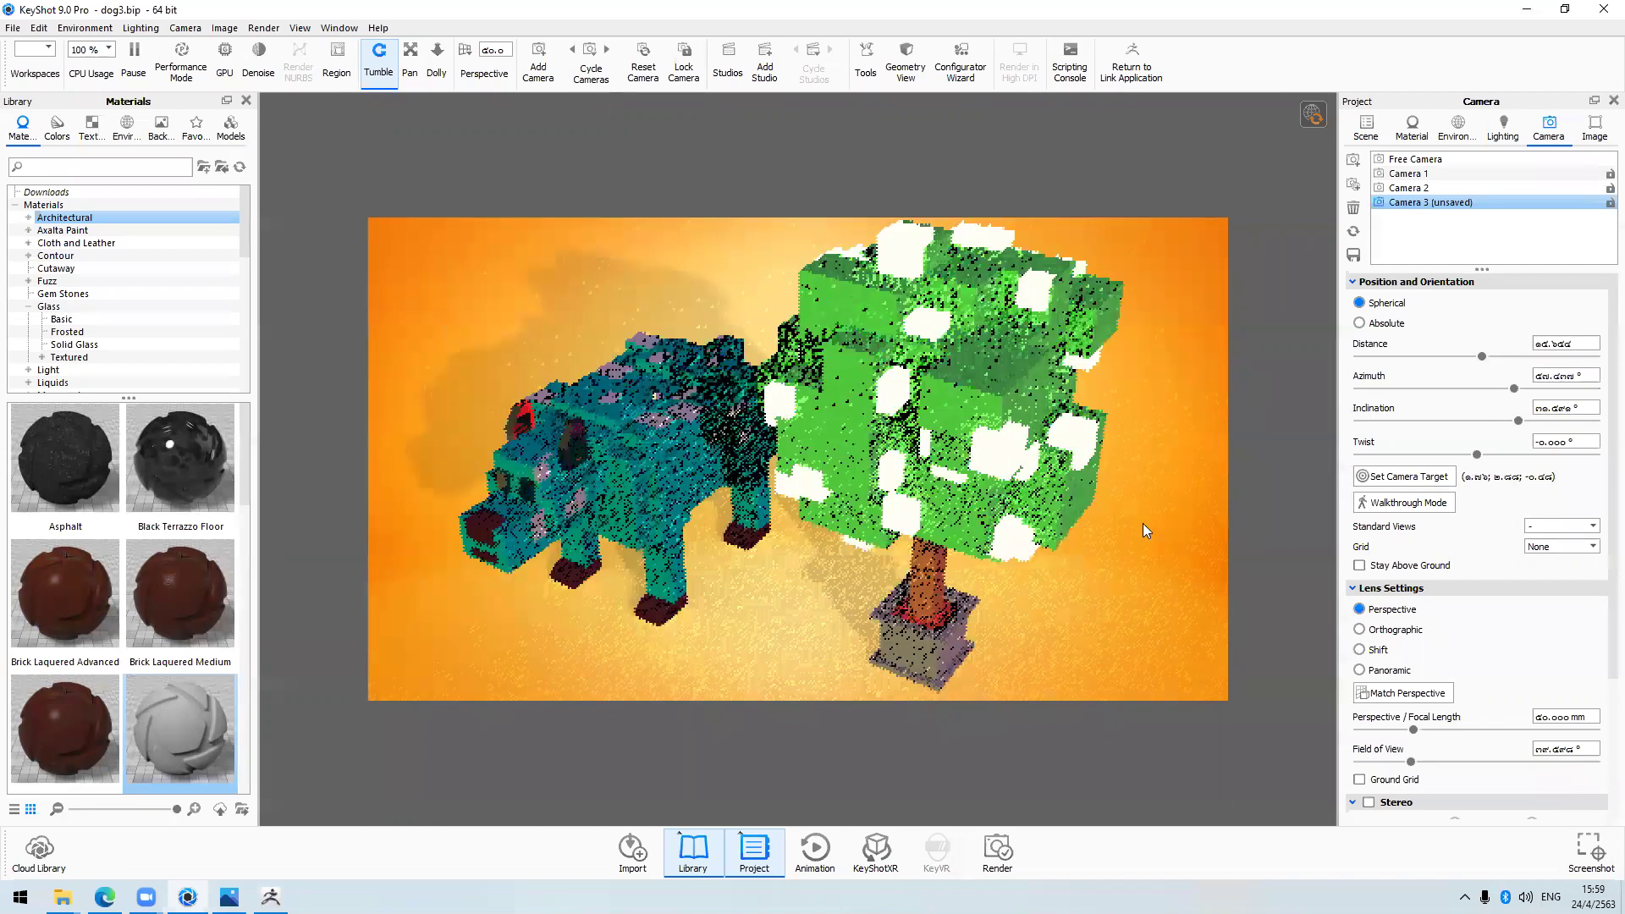
drag(1138, 530, 1186, 494)
click(1352, 162)
Add a low side-view camera with the tree partly covering the dog's hindquarters and empty backdrop ahead of the dog
drag(1143, 518, 926, 470)
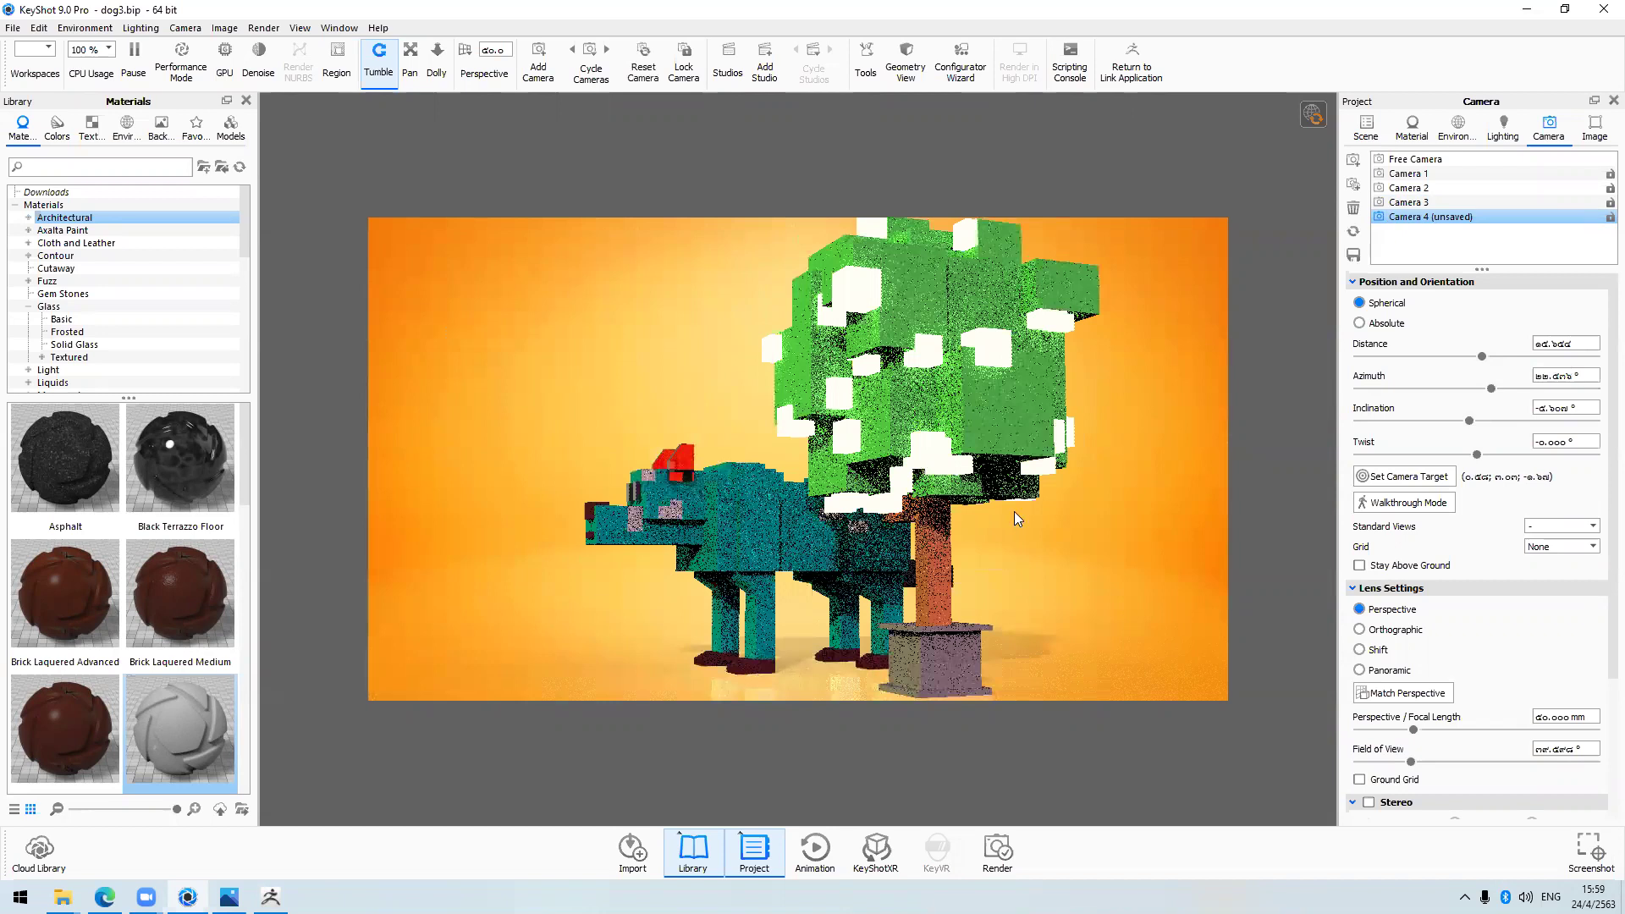
drag(1014, 512, 1152, 519)
middle_drag(1160, 516, 1165, 520)
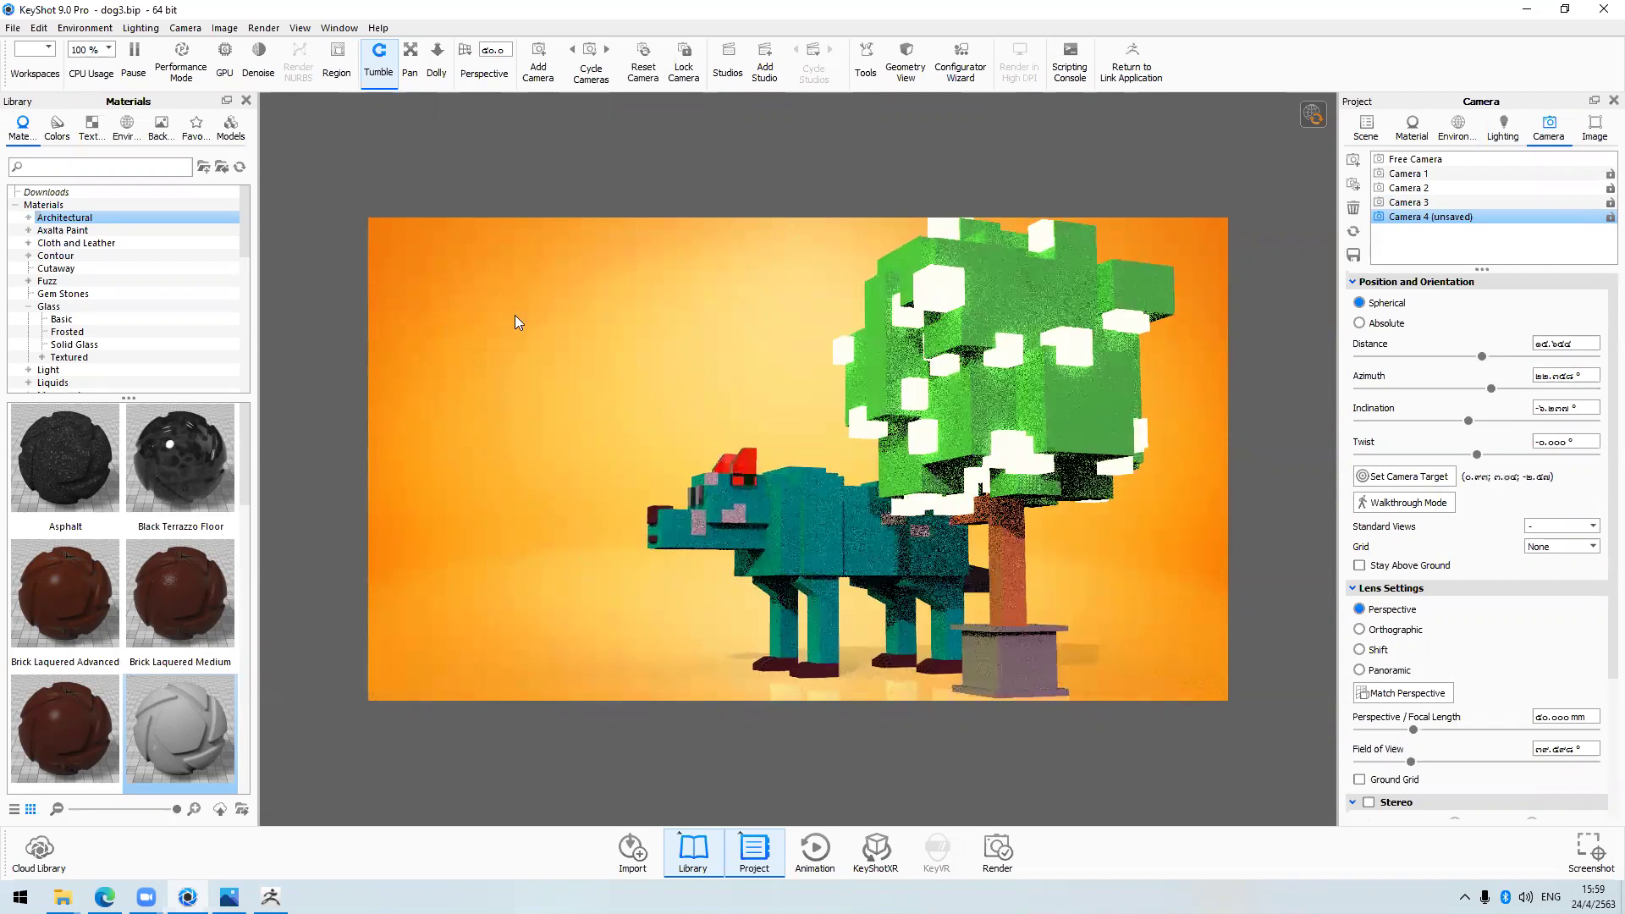
middle_drag(1215, 626, 1230, 625)
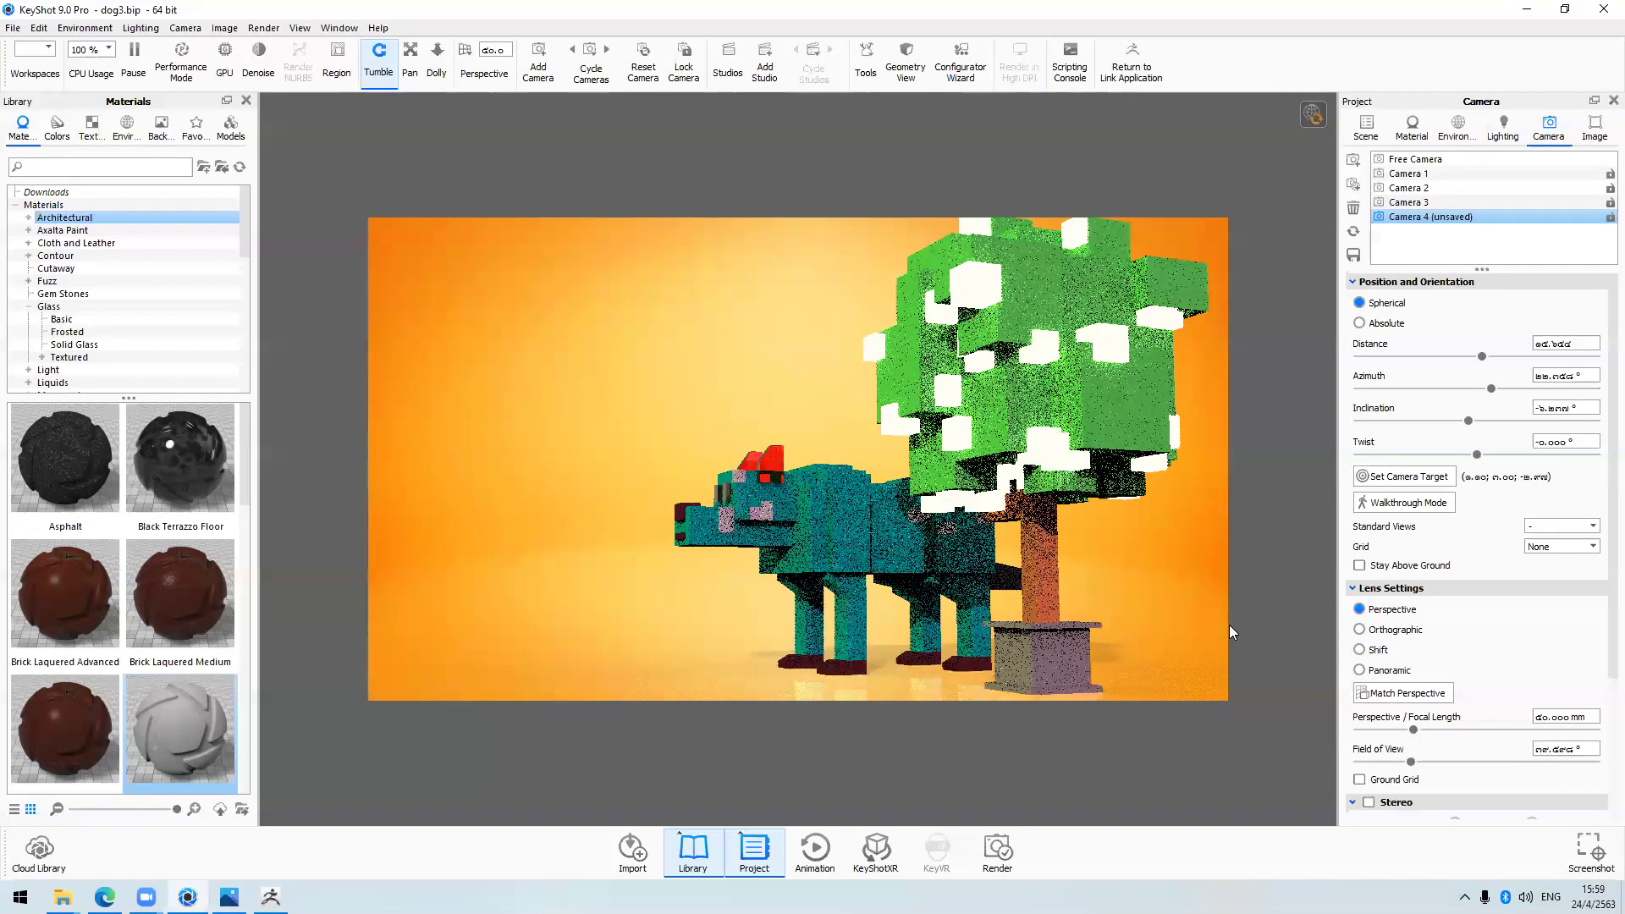
click(1354, 160)
key(Return)
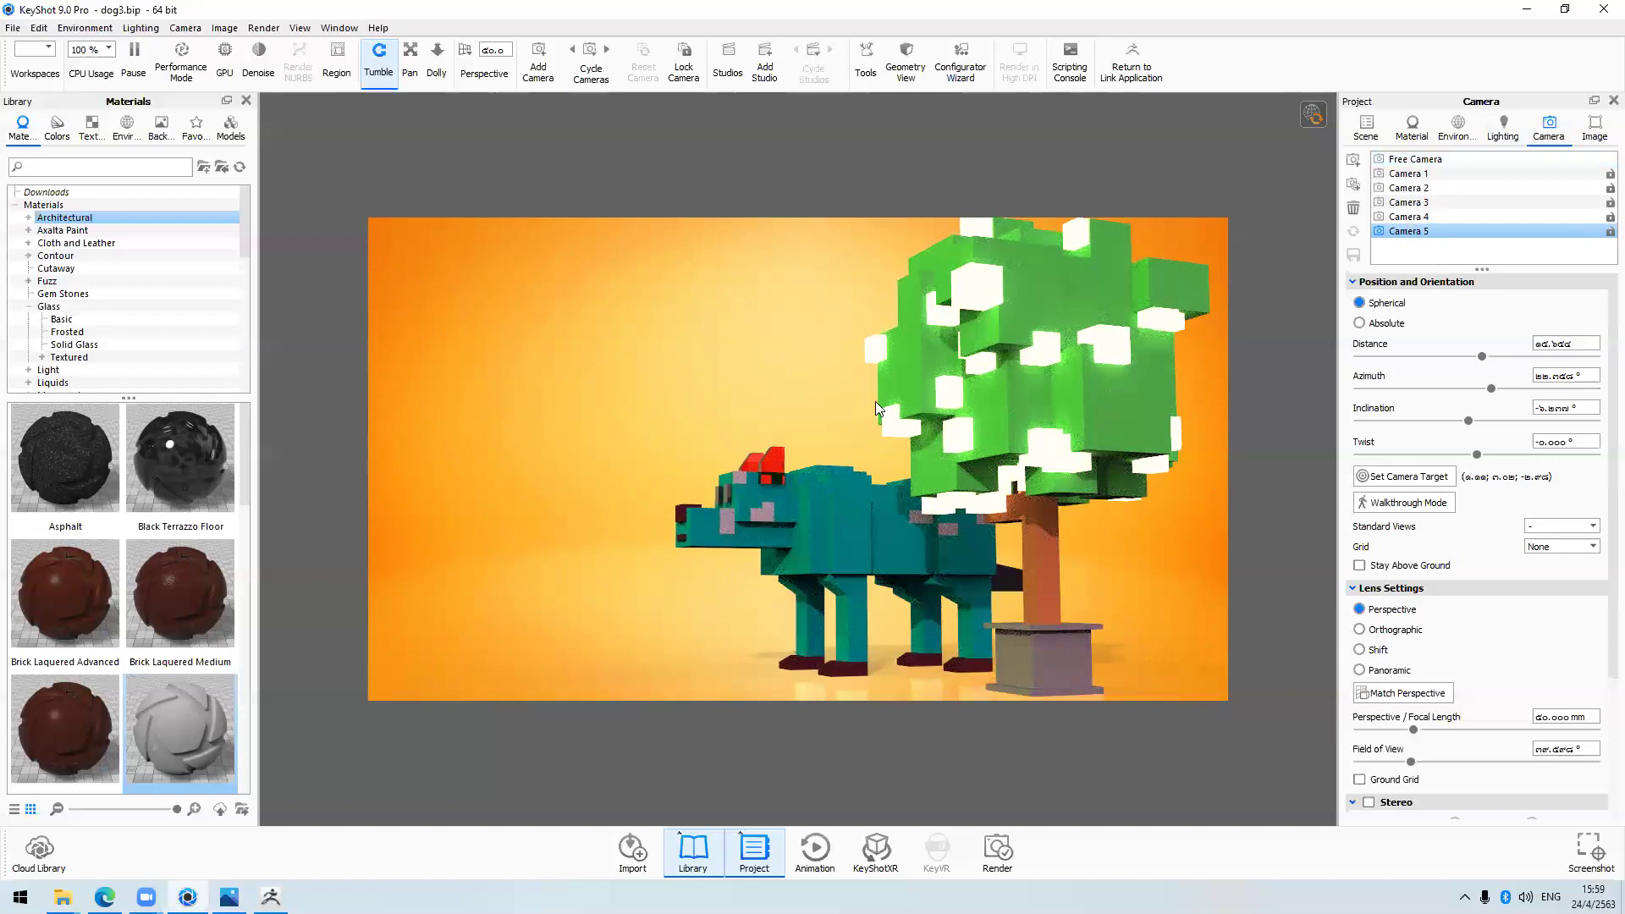
Orbit the scene in the Free Camera, and recall the saved view of Camera 5
click(1414, 160)
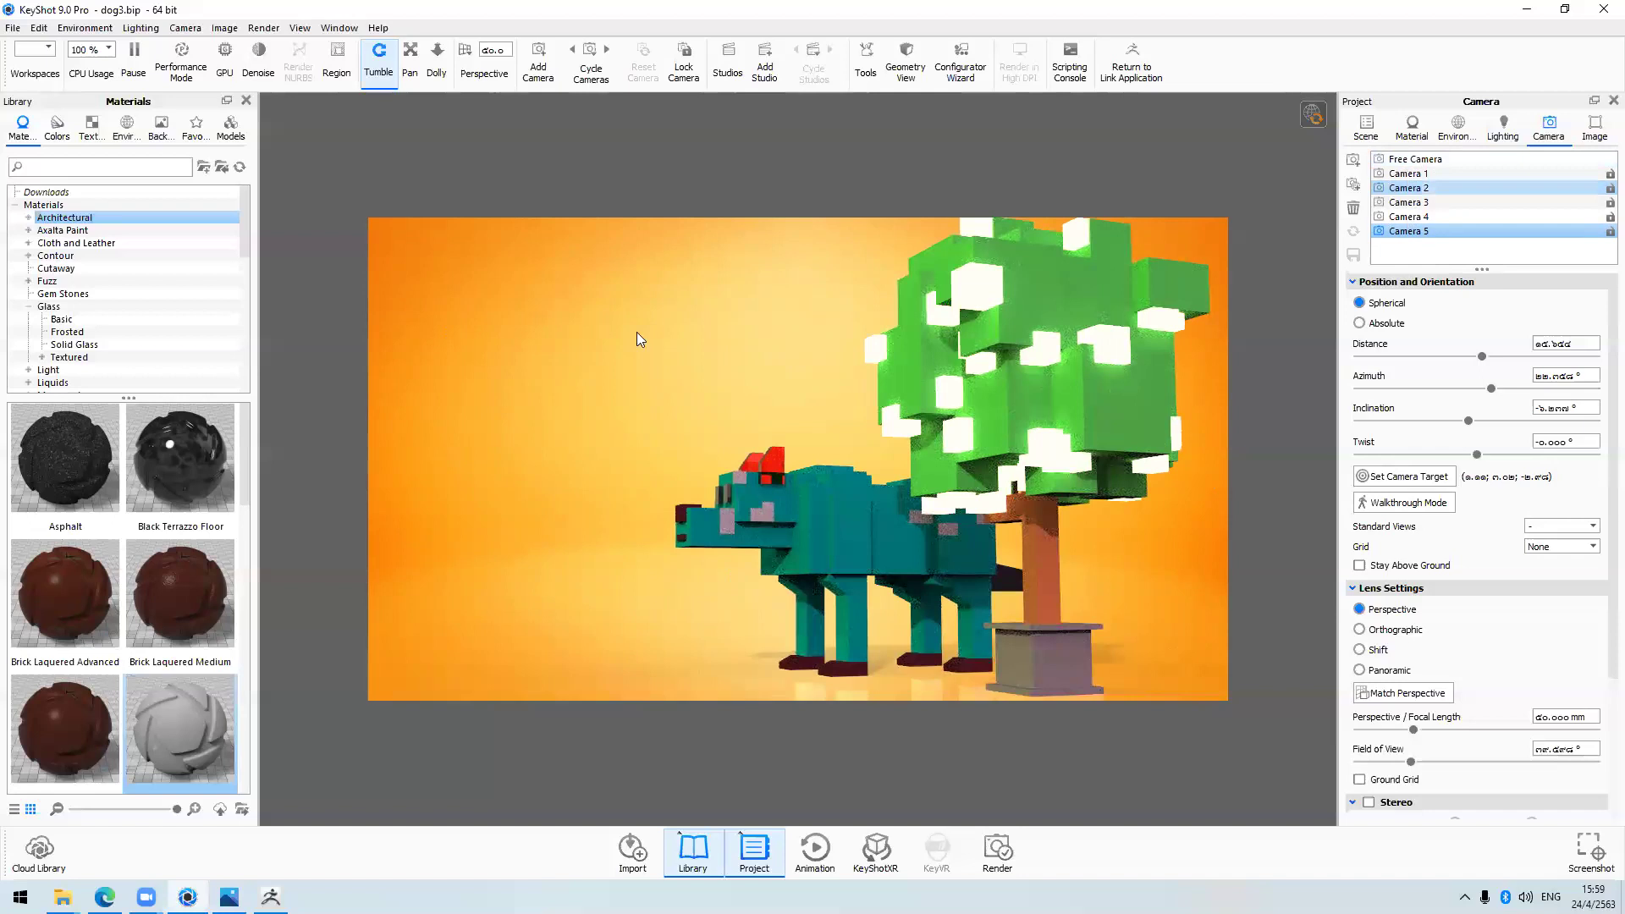
drag(961, 366, 709, 451)
click(1412, 232)
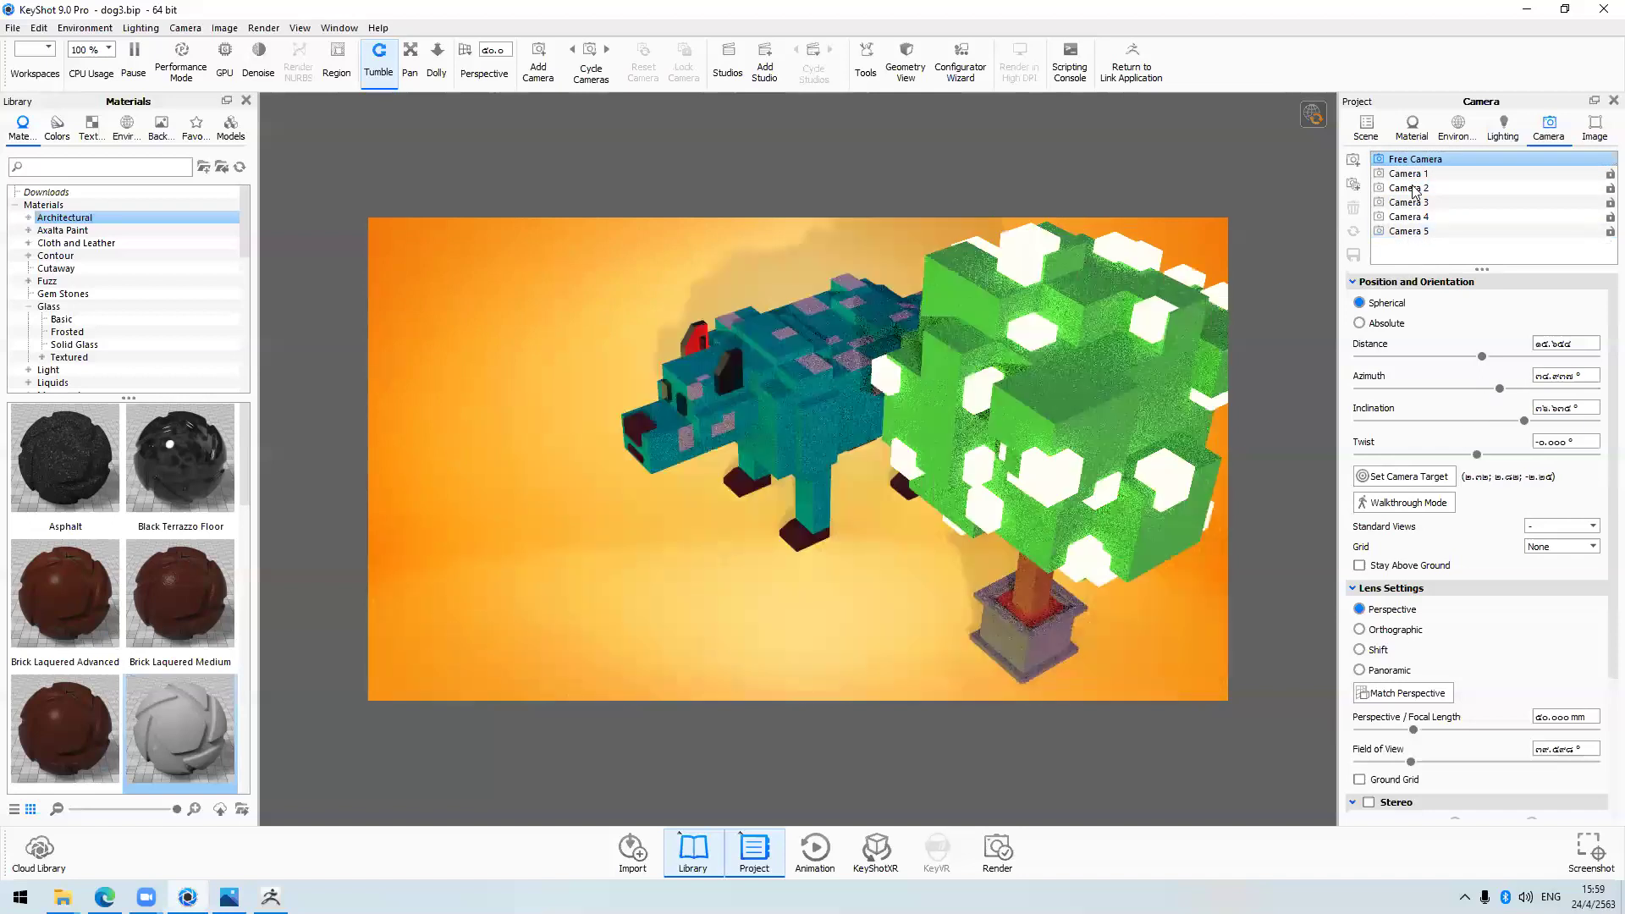
click(1392, 232)
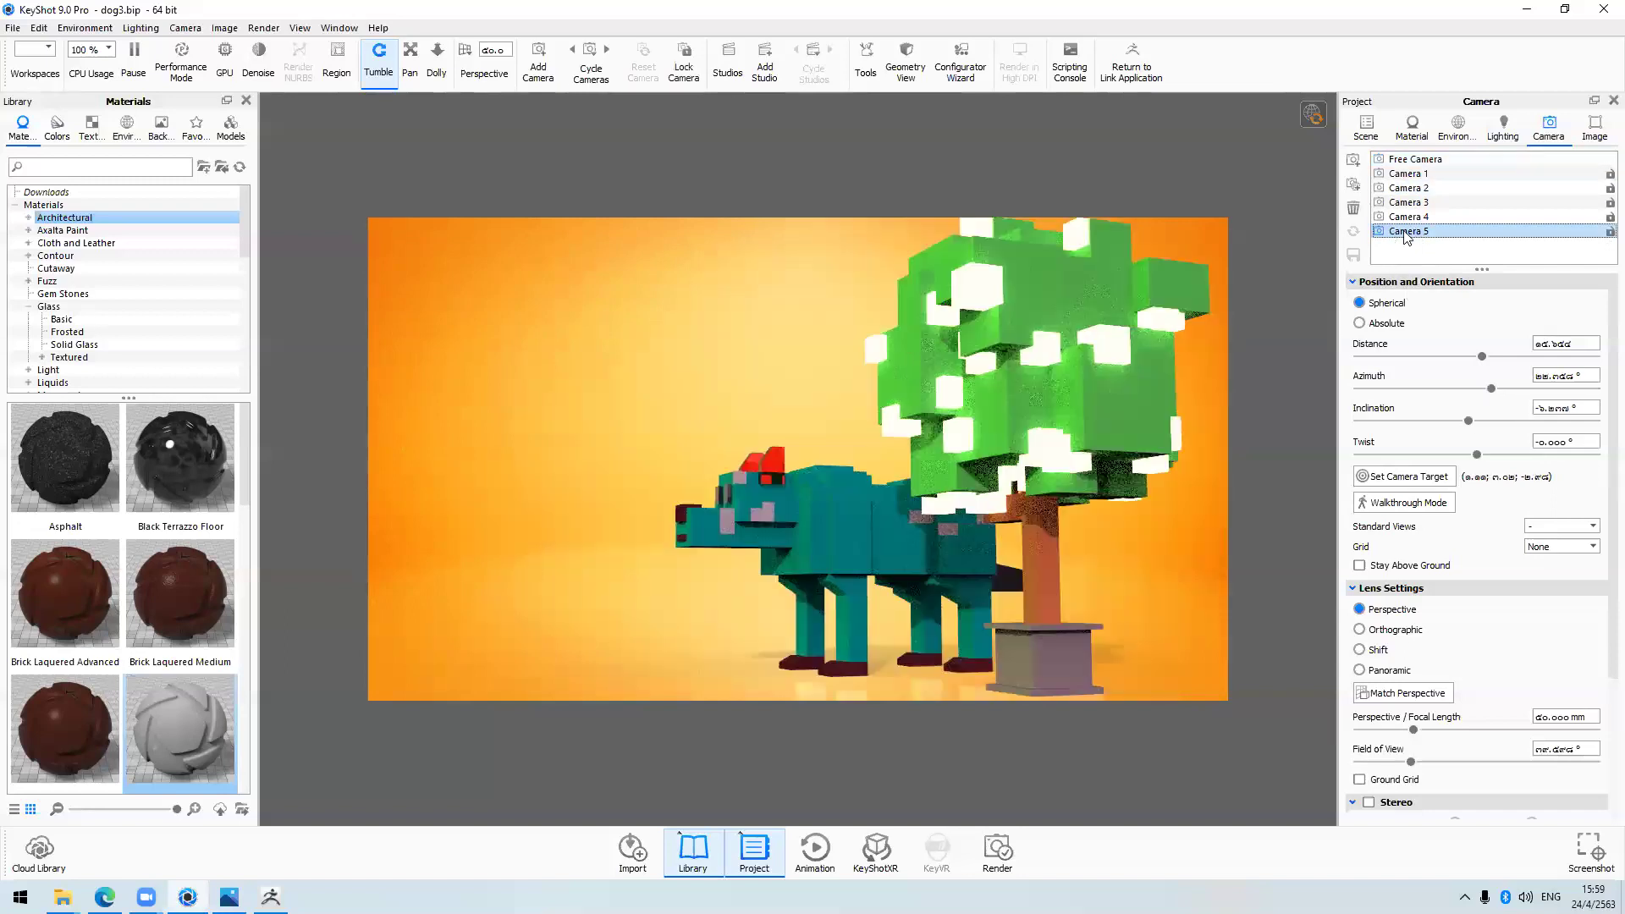
Orbit Camera 5 slightly towards the dog's face and save the adjusted view to that camera
drag(1195, 518, 1205, 500)
drag(1140, 588, 1148, 585)
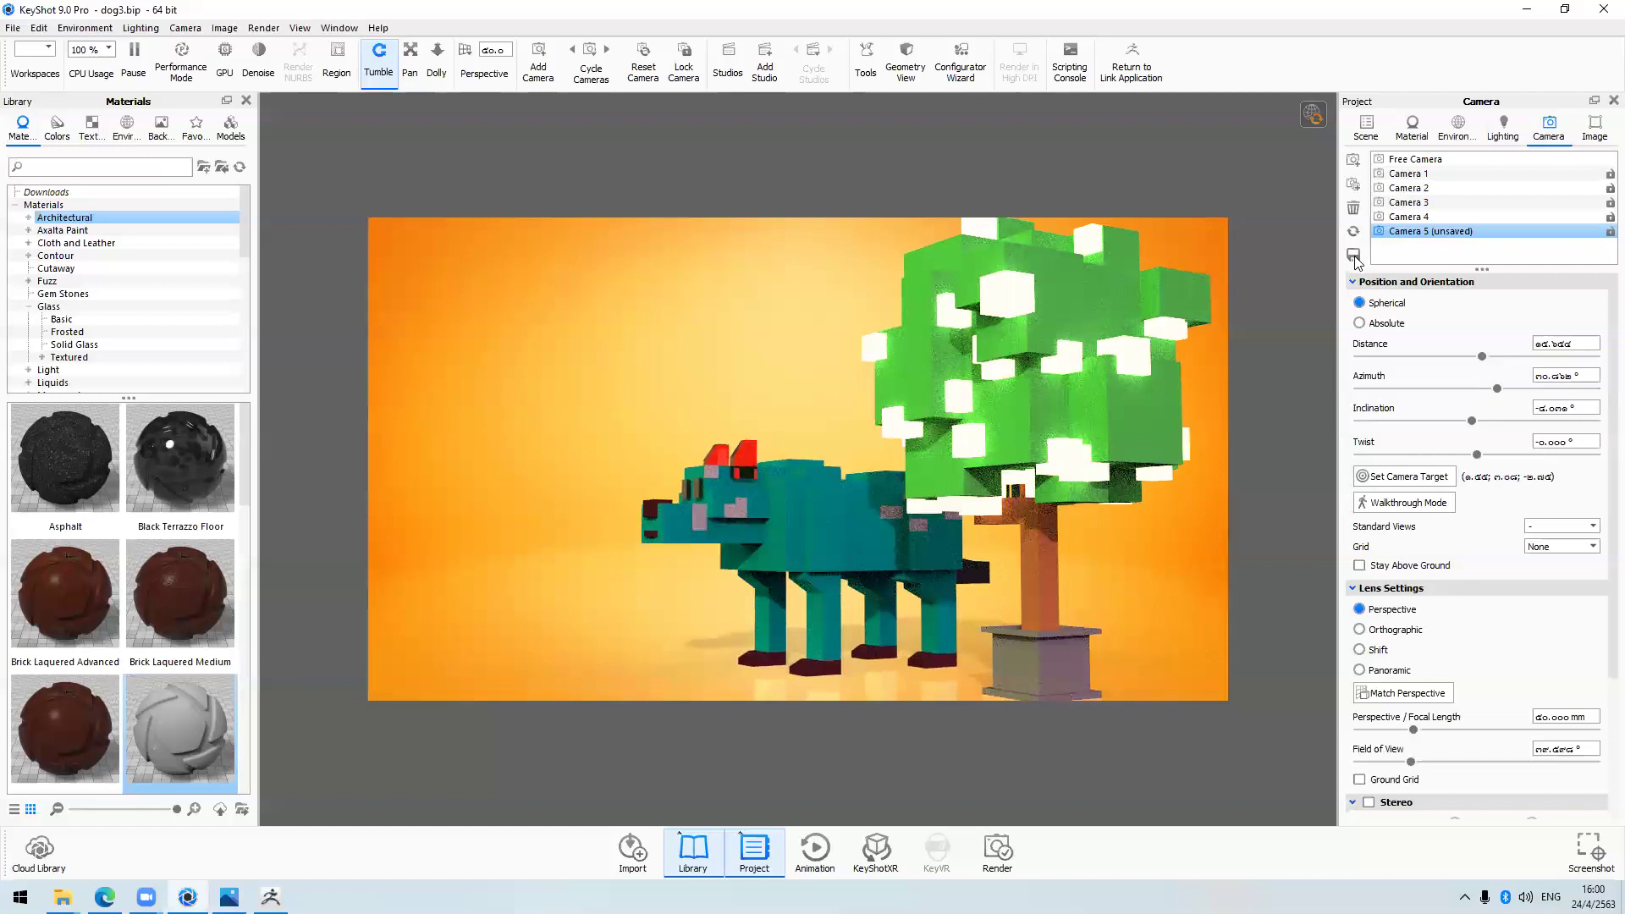
click(1408, 229)
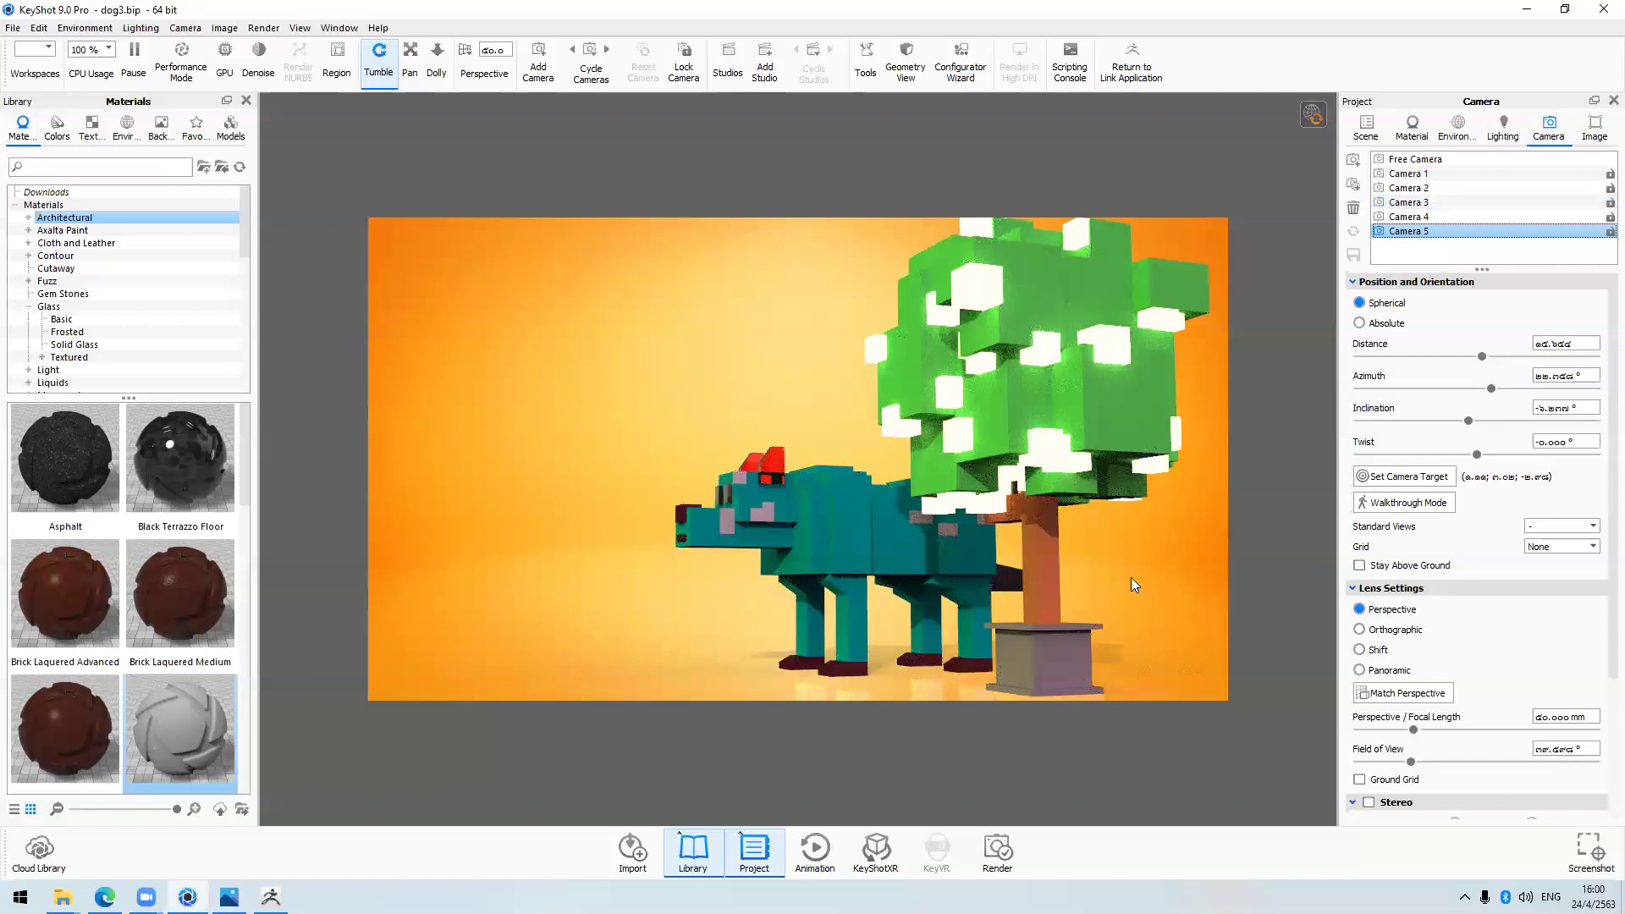
mouse_move(1149, 582)
mouse_down()
mouse_move(1182, 586)
mouse_move(1148, 594)
mouse_up()
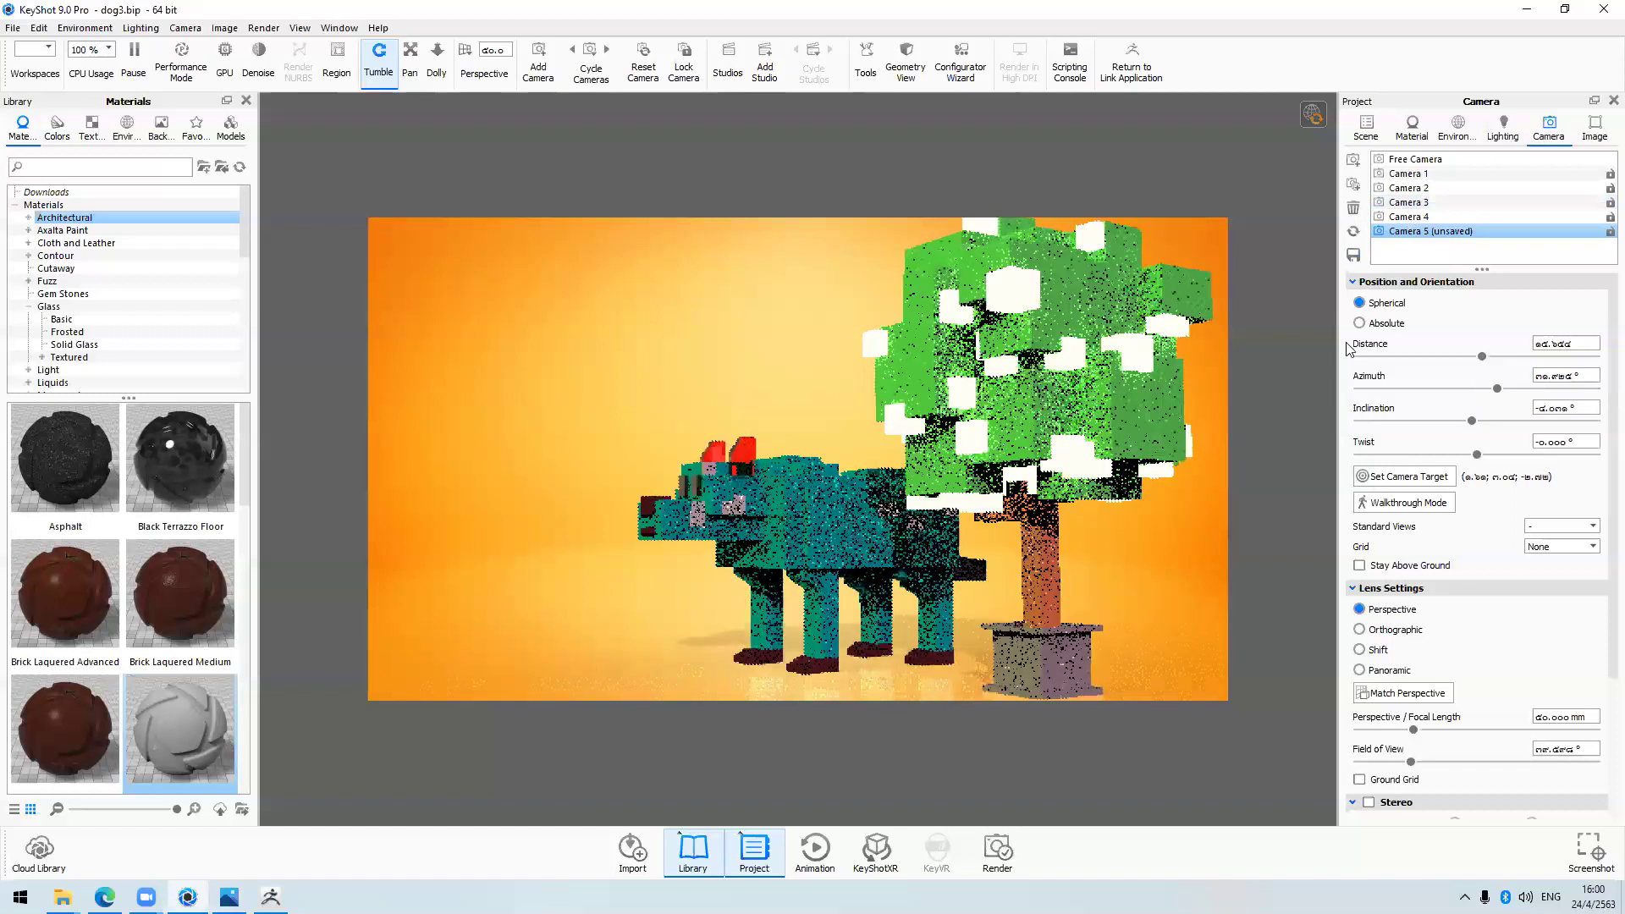
click(1353, 255)
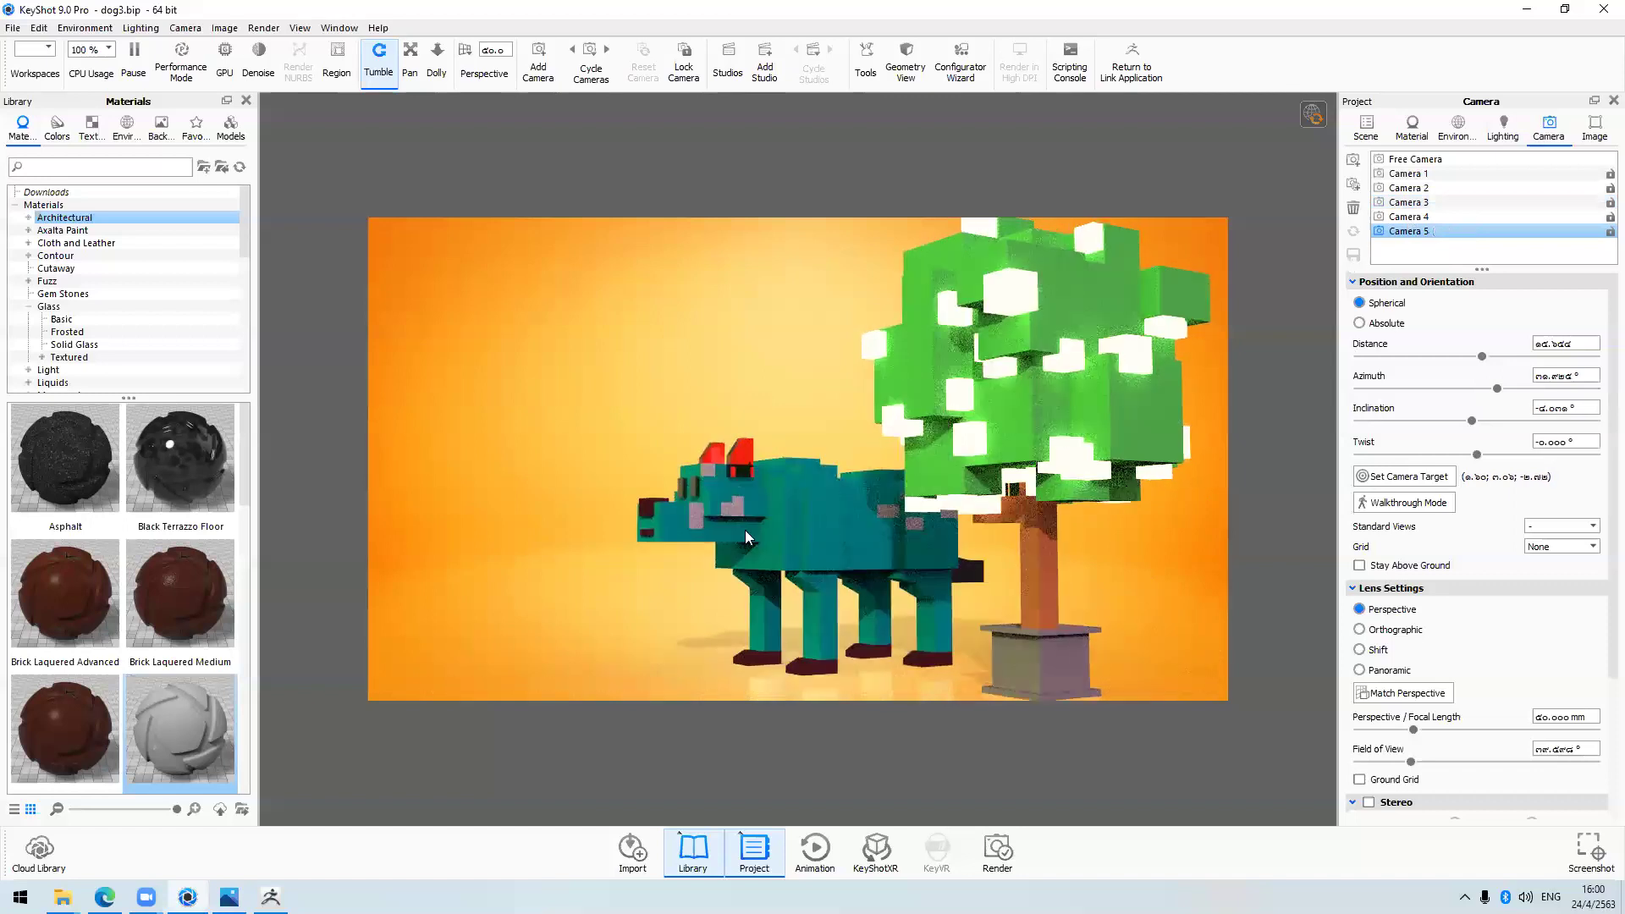